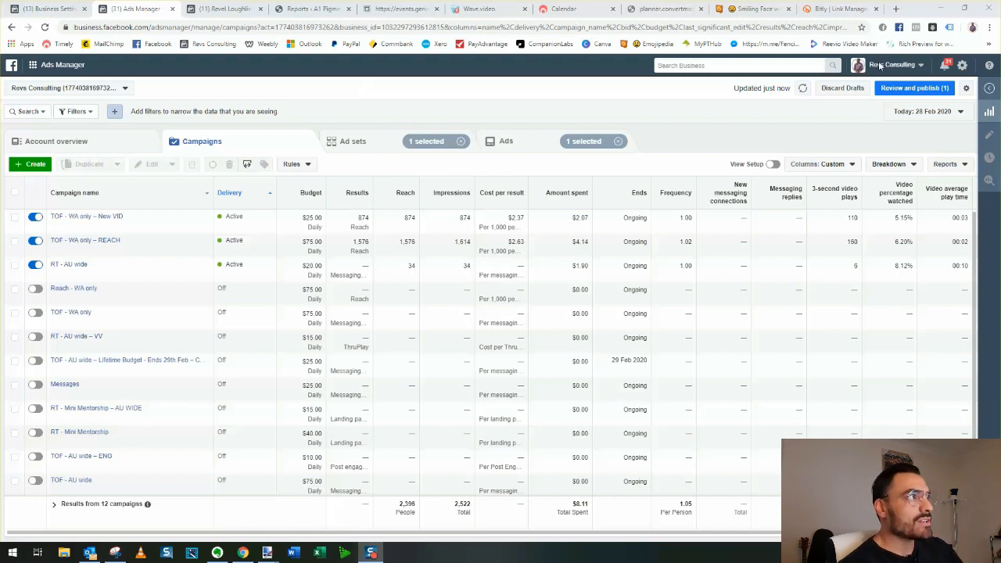
Search Google in a new browser tab for "business manager facebook"
{"action": "left_click", "coordinate": [896, 9]}
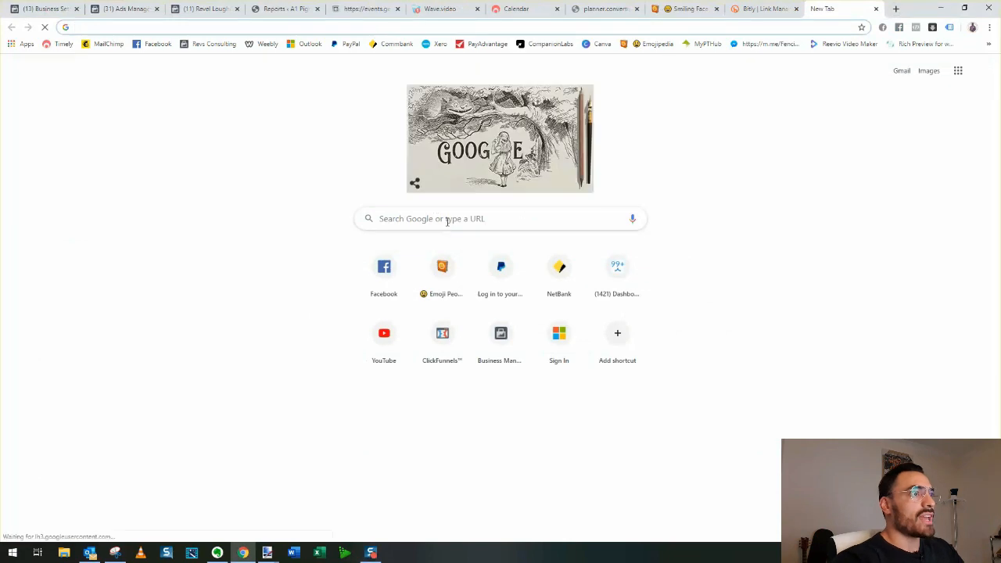
{"action": "left_click", "coordinate": [446, 219]}
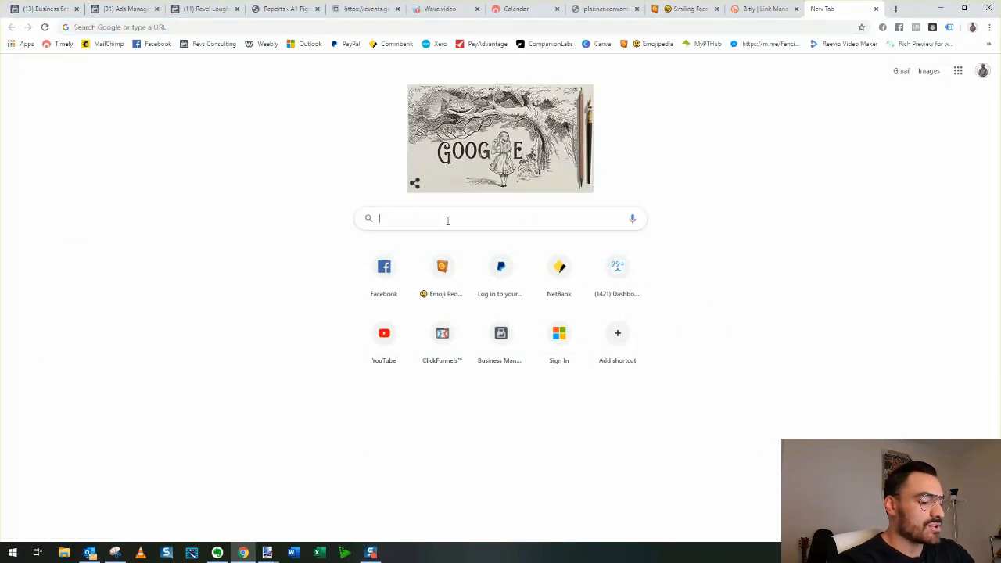
{"action": "type", "text": "busines"}
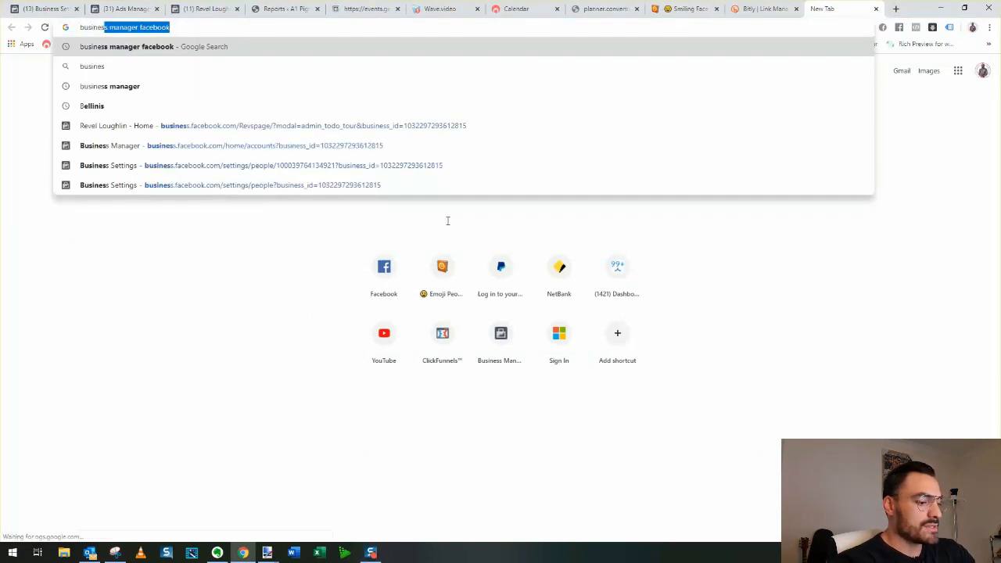
{"action": "type", "text": "s manager face"}
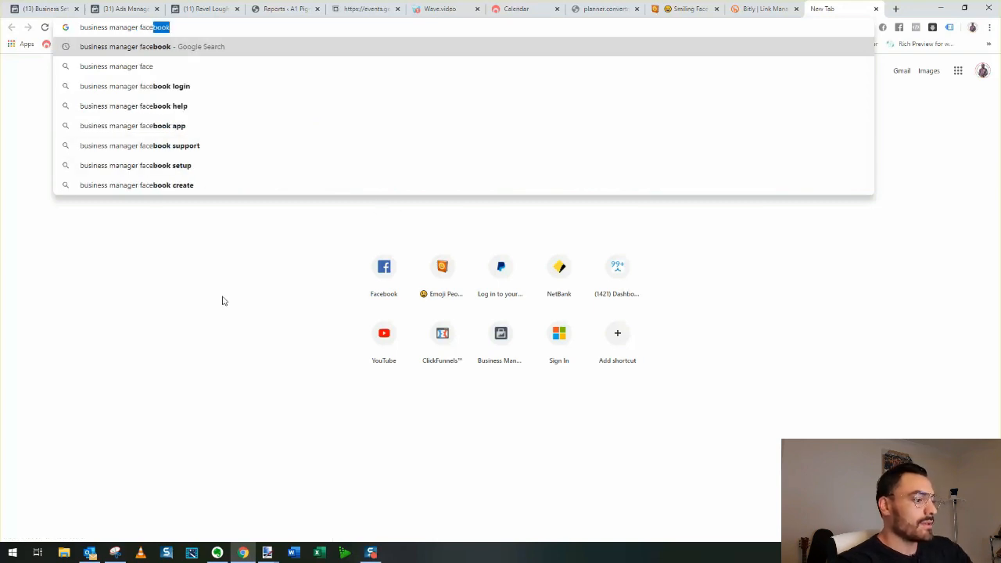
{"action": "key", "text": "Return"}
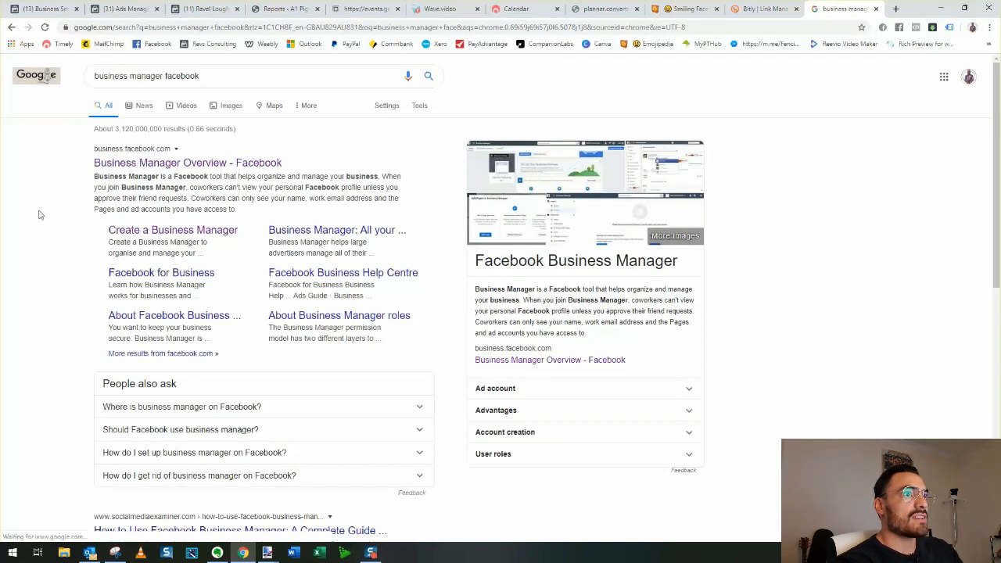
Open the "Create a Business Manager" help article from the results and read through its setup instructions
{"action": "left_click", "coordinate": [149, 236]}
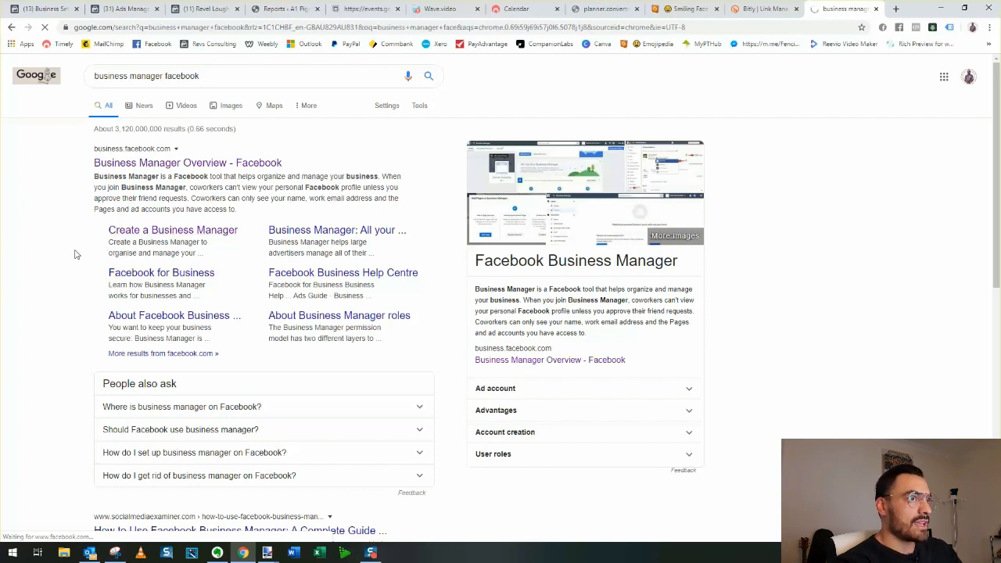
{"action": "left_click", "coordinate": [197, 235]}
{"action": "scroll", "coordinate": [480, 331], "scroll_direction": "down", "scroll_amount": 2}
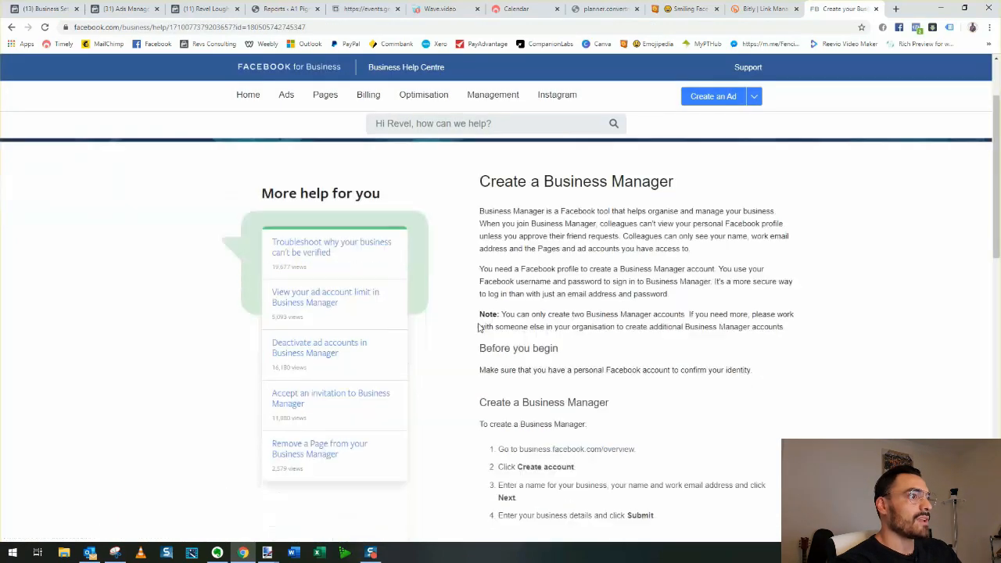
{"action": "scroll", "coordinate": [479, 328], "scroll_direction": "down", "scroll_amount": 3}
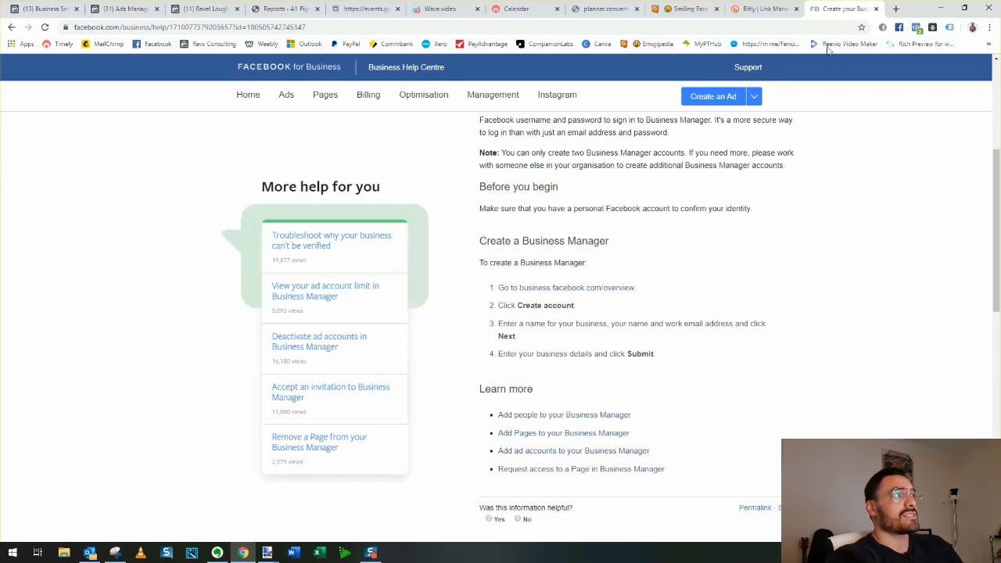
Search Google in another new tab for "how to create a facebook ad account"
{"action": "left_click", "coordinate": [896, 9]}
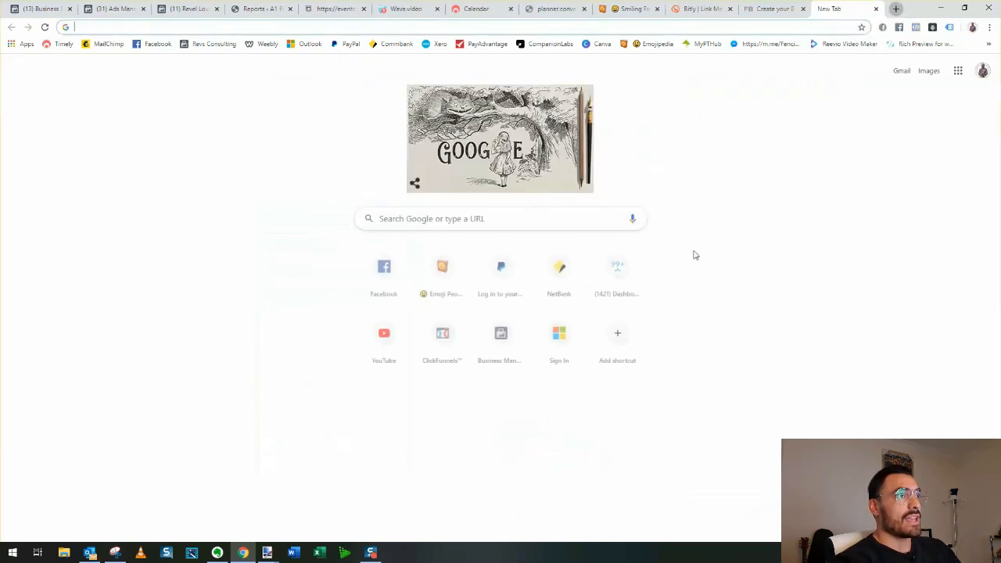
{"action": "left_click", "coordinate": [494, 221]}
{"action": "type", "text": "how to "}
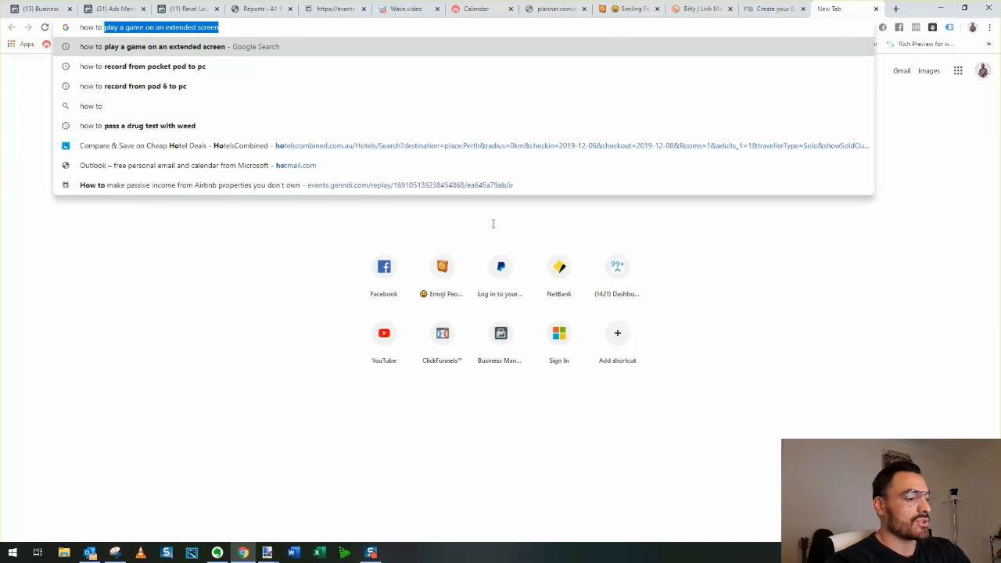
{"action": "type", "text": "create a f"}
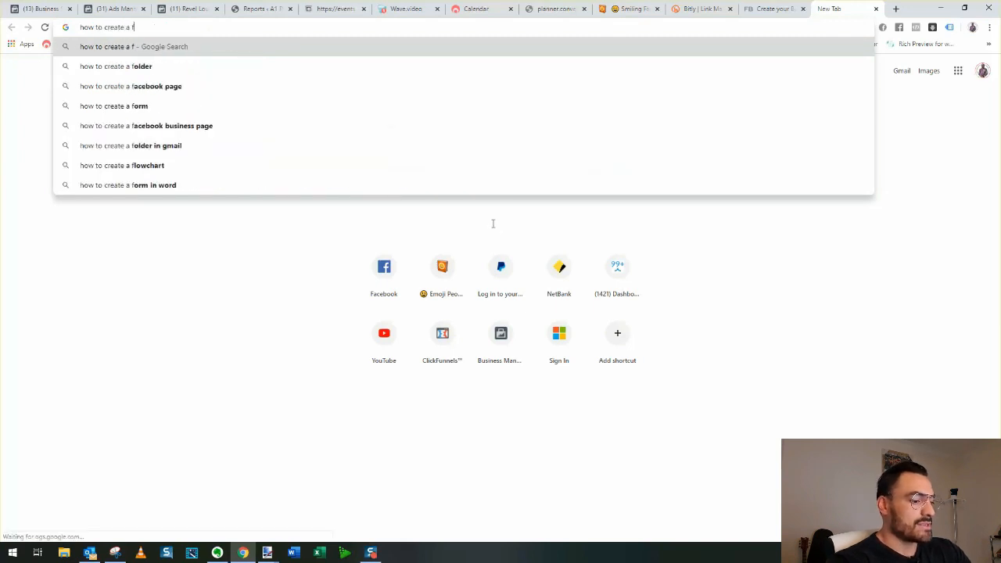
{"action": "type", "text": "acebook ad account"}
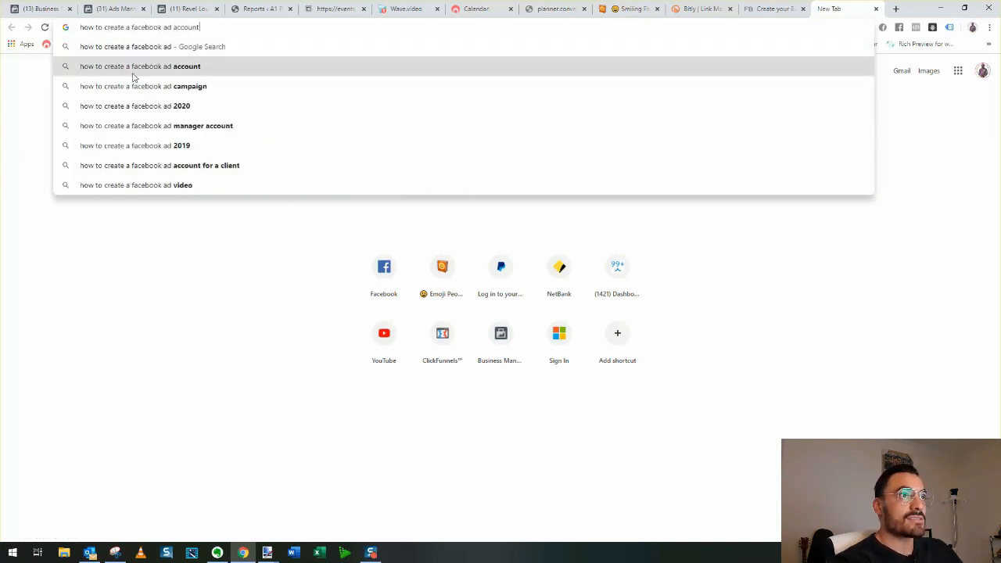
{"action": "left_click", "coordinate": [131, 67]}
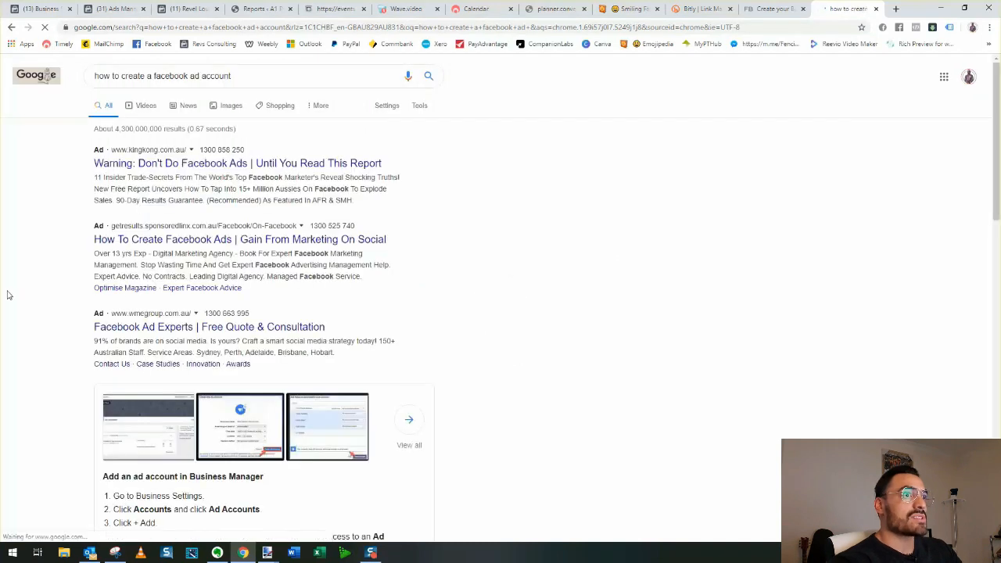
Examine the steps for adding an ad account in the search results, and recheck the Business Manager help article
{"action": "scroll", "coordinate": [107, 291], "scroll_direction": "down", "scroll_amount": 1}
{"action": "scroll", "coordinate": [107, 291], "scroll_direction": "down", "scroll_amount": 4}
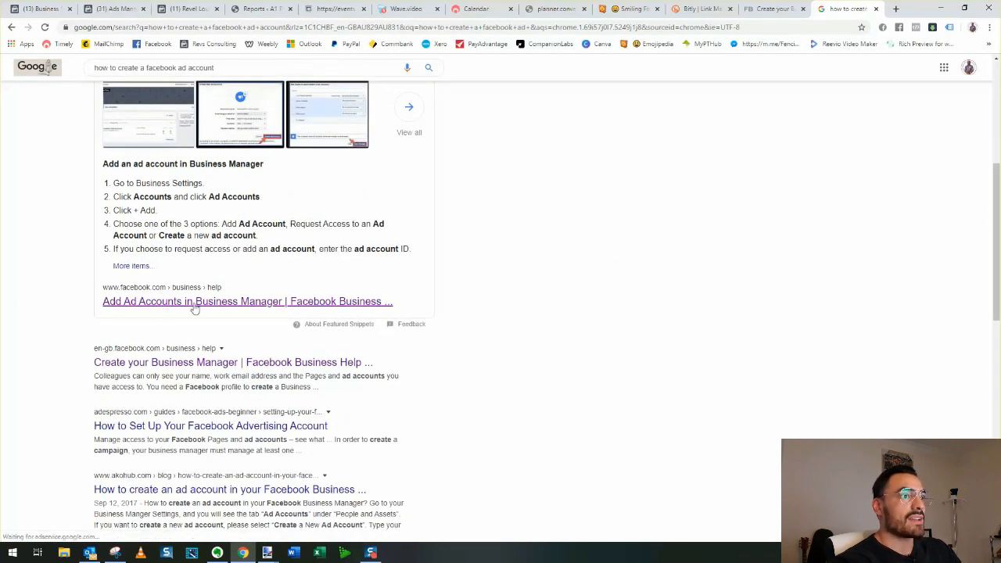
{"action": "scroll", "coordinate": [227, 337], "scroll_direction": "up", "scroll_amount": 1}
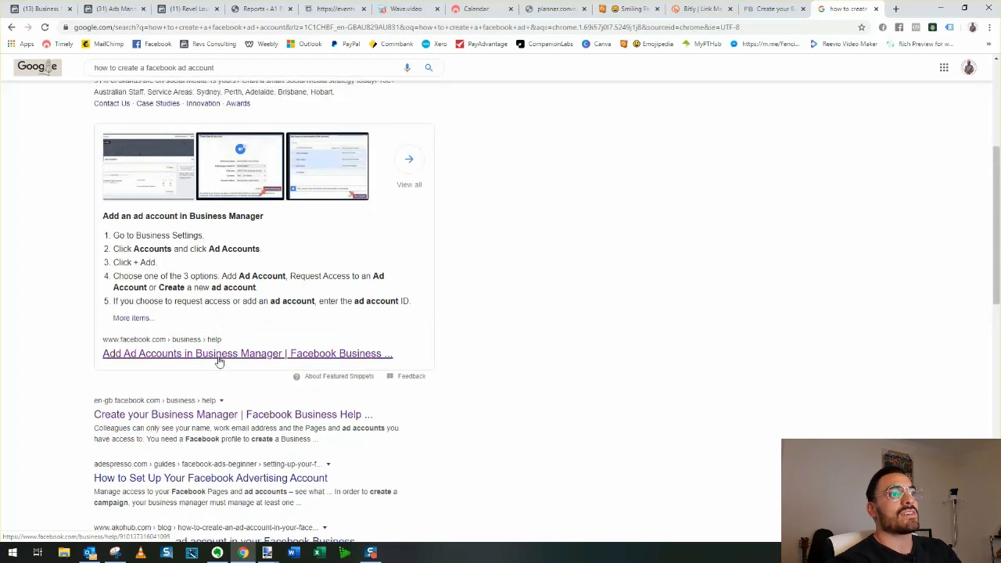
{"action": "left_click", "coordinate": [770, 9]}
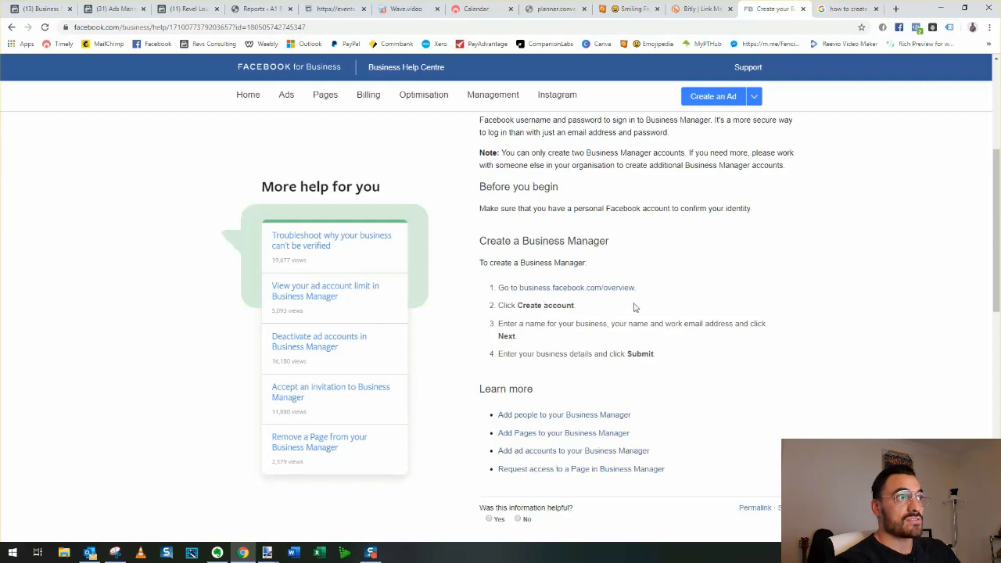
{"action": "left_click", "coordinate": [851, 10]}
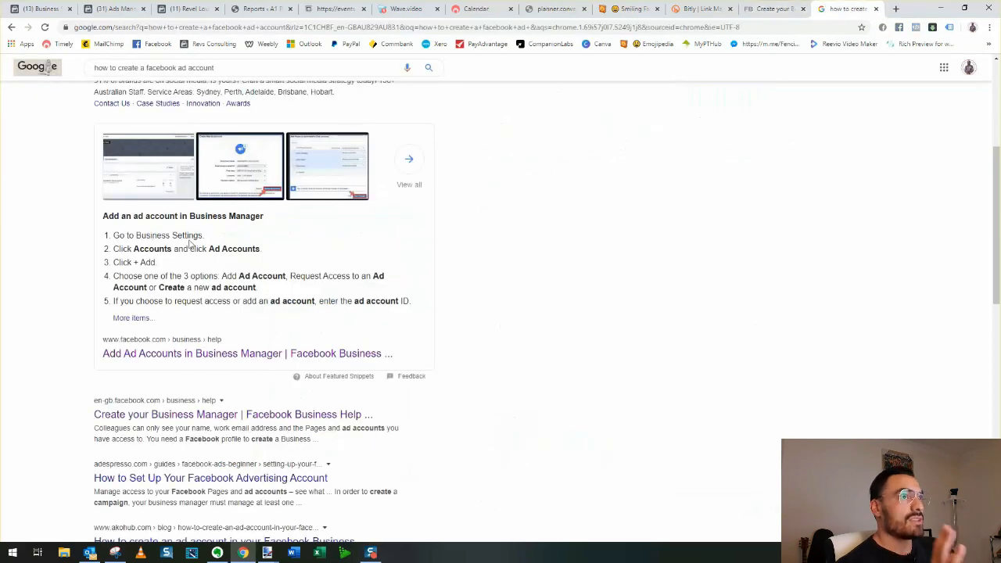
Return to Ads Manager and start a new campaign with the Messages objective
{"action": "key", "text": "ctrl+2"}
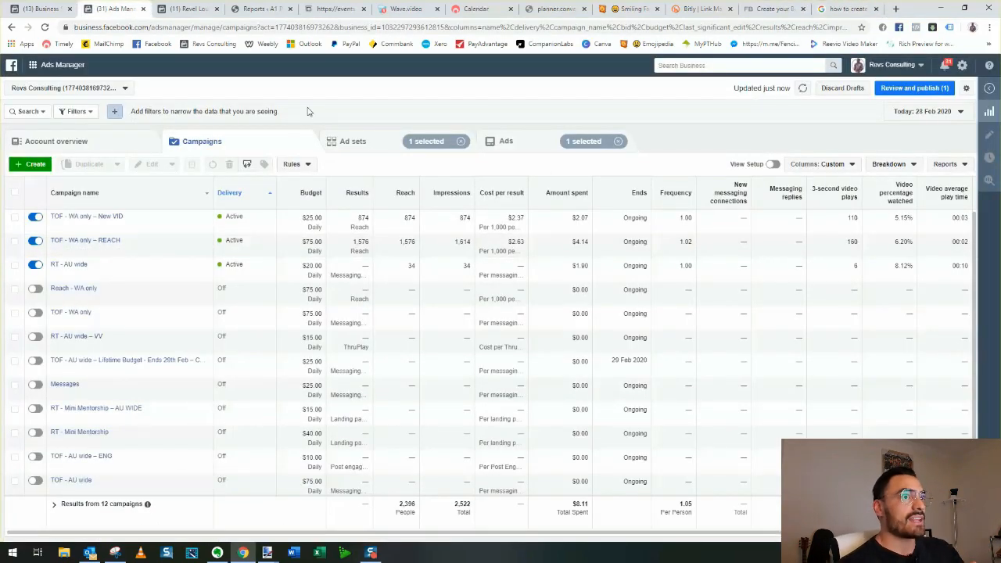
{"action": "left_click", "coordinate": [31, 167]}
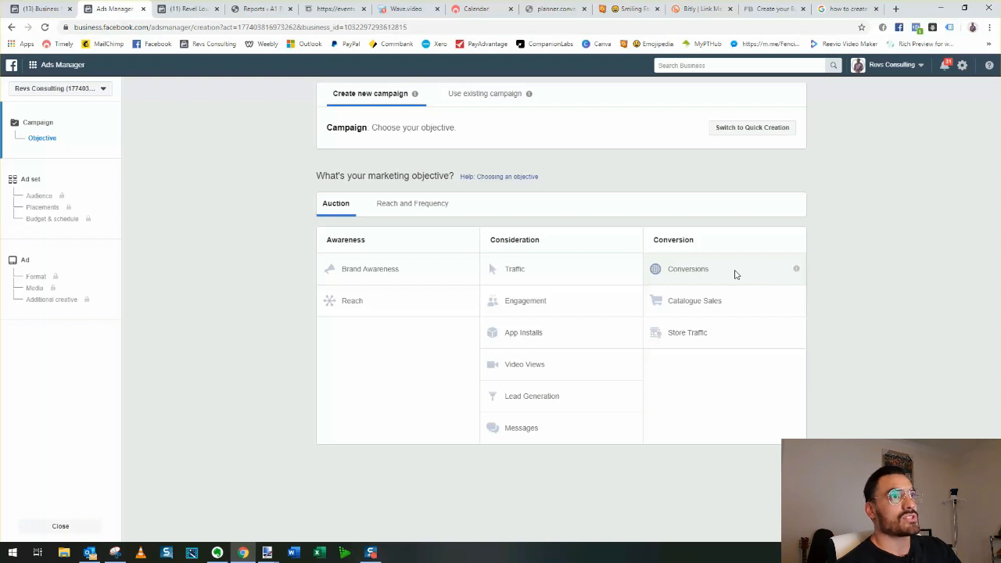
{"action": "left_click", "coordinate": [541, 435]}
{"action": "scroll", "coordinate": [257, 465], "scroll_direction": "down", "scroll_amount": 1}
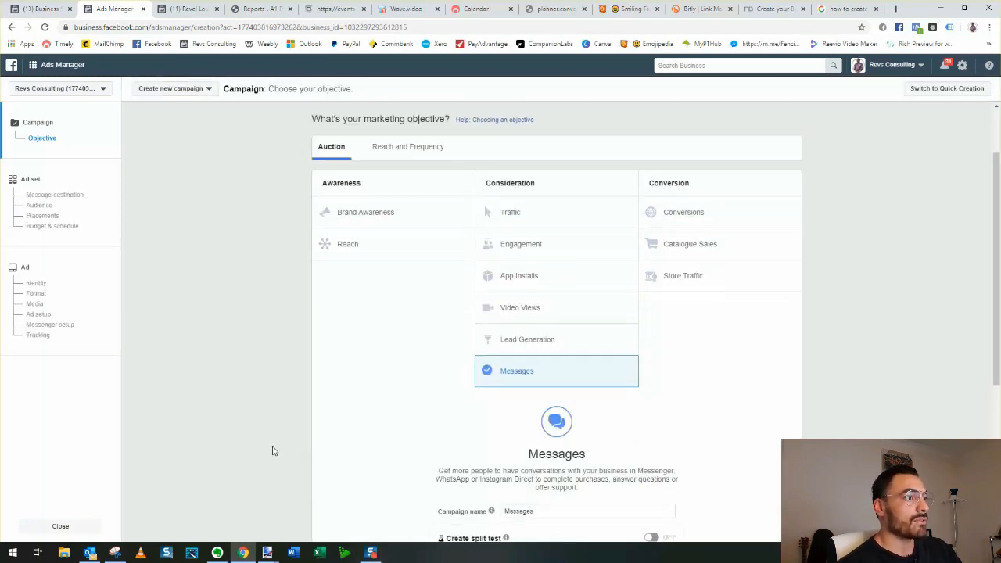
Dismiss the campaign budget tip, keep the $25.00 daily budget with budget optimisation on, and continue to the ad set
{"action": "scroll", "coordinate": [272, 449], "scroll_direction": "down", "scroll_amount": 2}
{"action": "scroll", "coordinate": [286, 450], "scroll_direction": "up", "scroll_amount": 2}
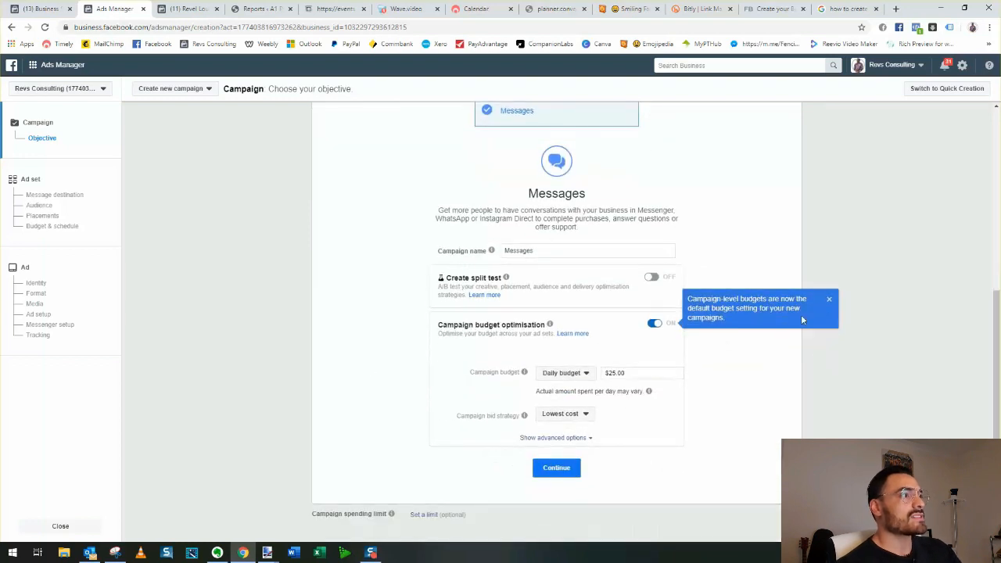
{"action": "left_click", "coordinate": [830, 300]}
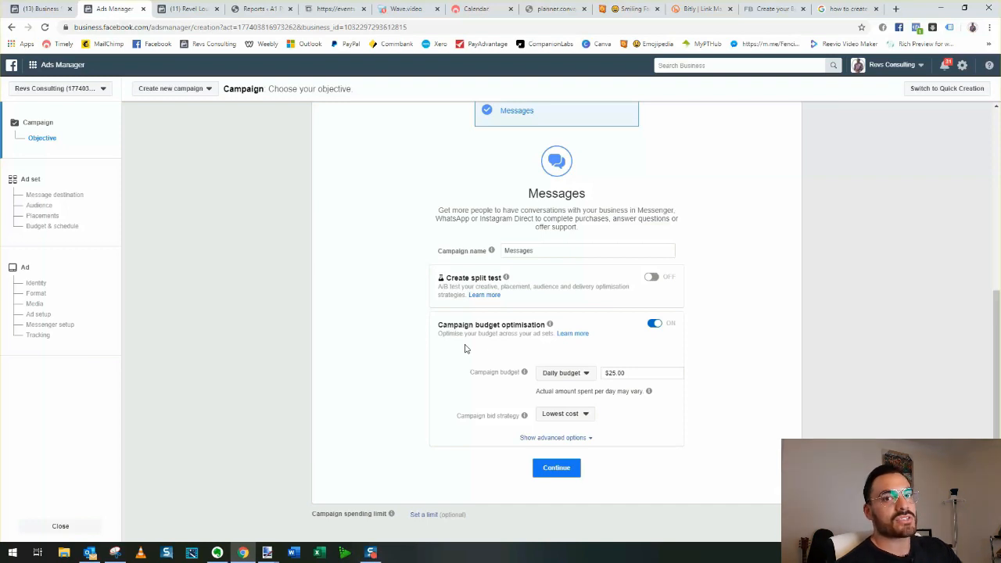
{"action": "left_click", "coordinate": [640, 376]}
{"action": "left_click_drag", "start_coordinate": [640, 376], "coordinate": [602, 377]}
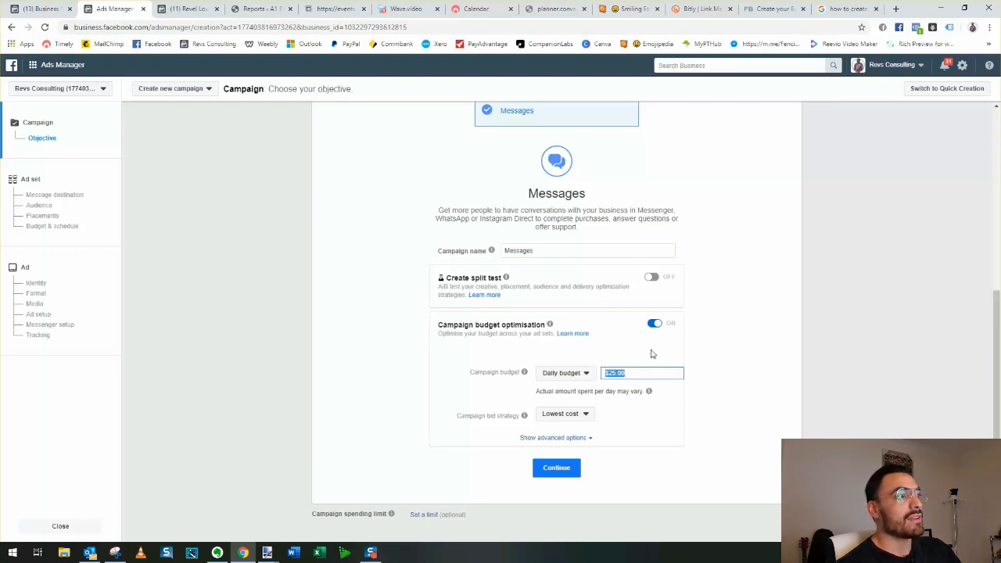
{"action": "left_click", "coordinate": [635, 374]}
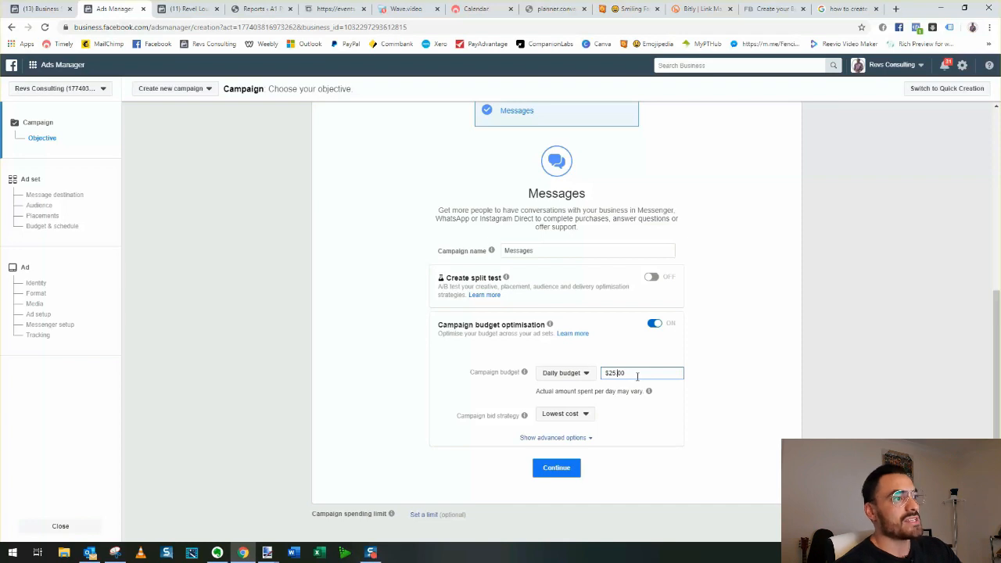
{"action": "left_click", "coordinate": [561, 470]}
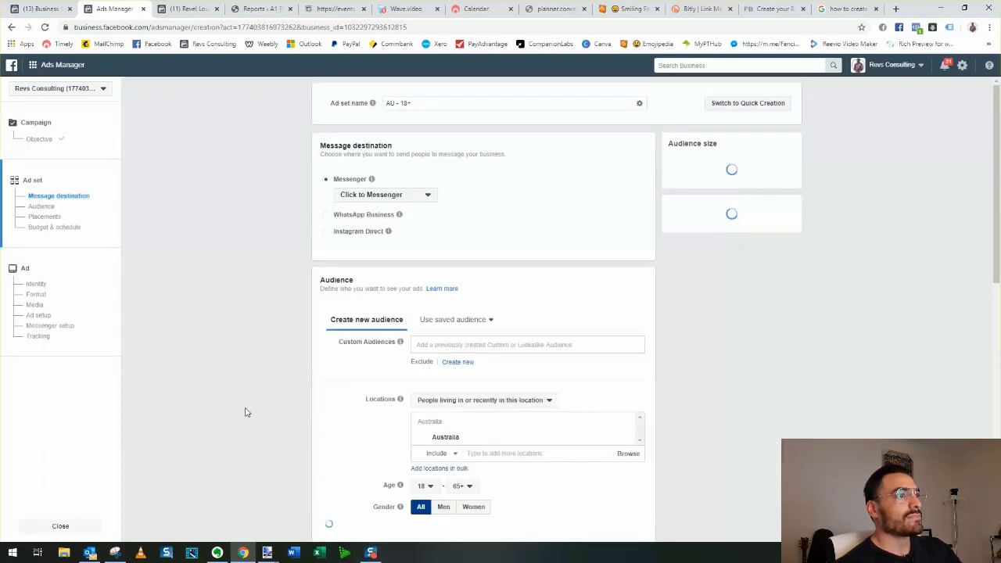
Change the ad set's audience location to the city of Perth, Western Australia
{"action": "scroll", "coordinate": [250, 408], "scroll_direction": "down", "scroll_amount": 2}
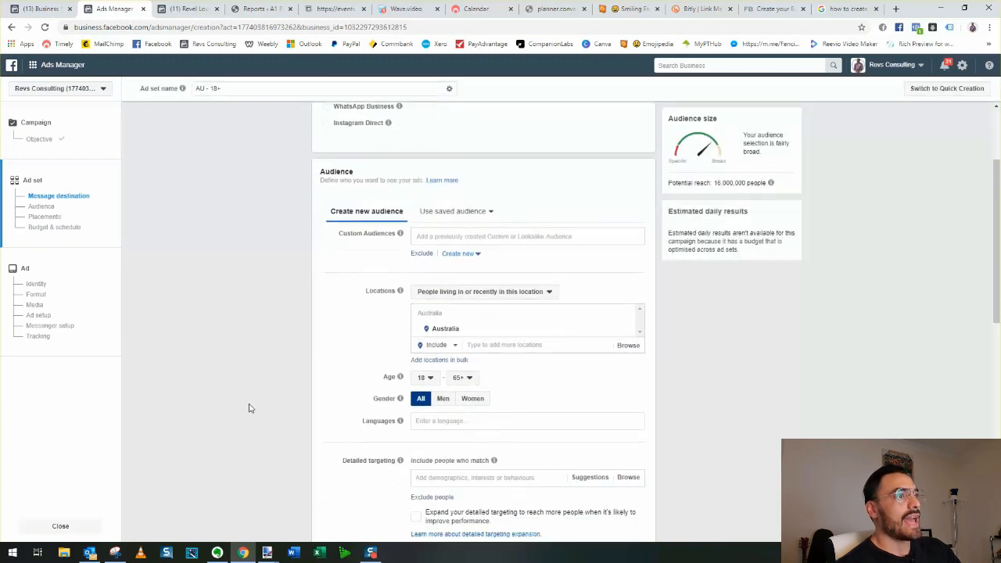
{"action": "scroll", "coordinate": [250, 408], "scroll_direction": "down", "scroll_amount": 1}
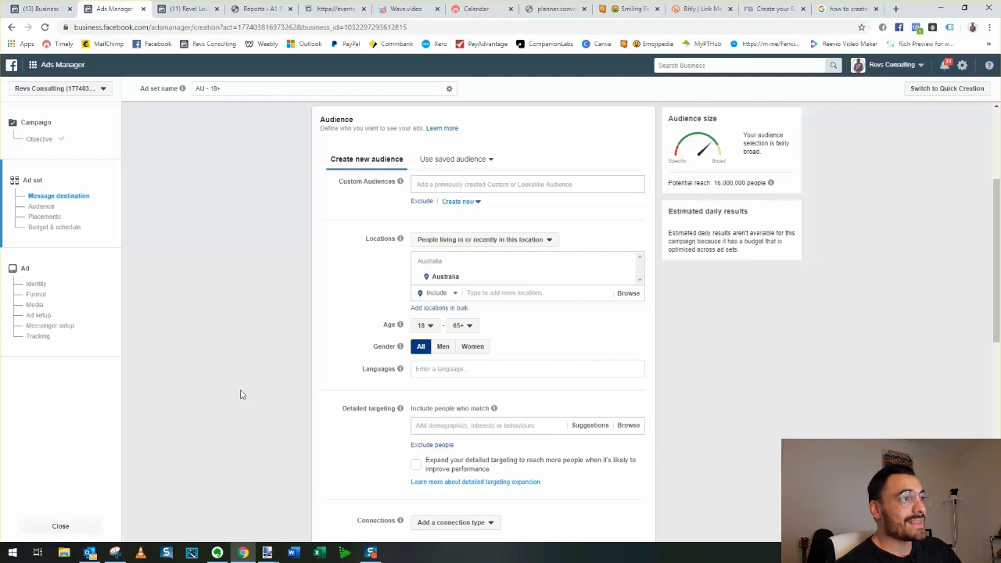
{"action": "scroll", "coordinate": [264, 375], "scroll_direction": "down", "scroll_amount": 1}
{"action": "scroll", "coordinate": [534, 279], "scroll_direction": "up", "scroll_amount": 1}
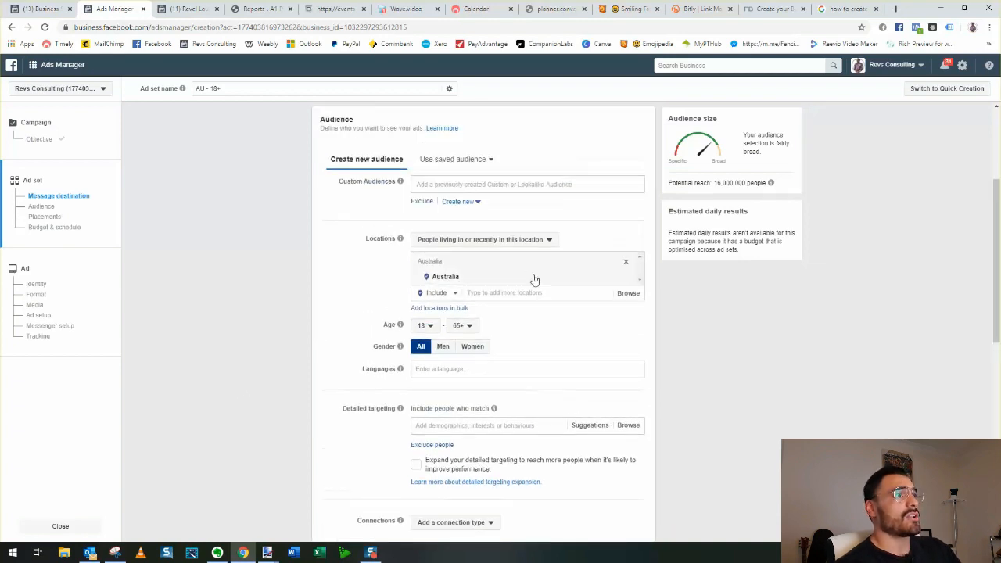
{"action": "left_click", "coordinate": [499, 293]}
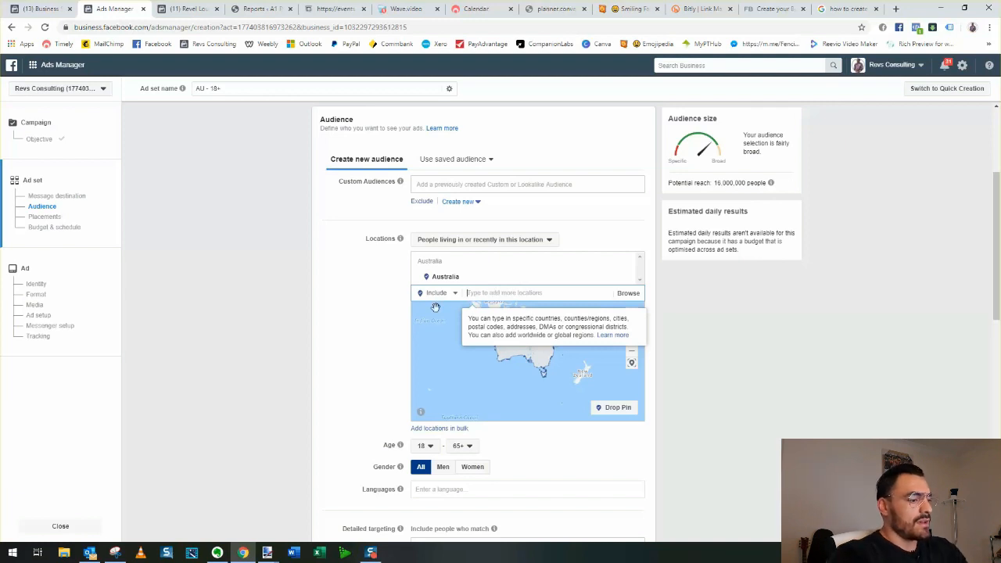
{"action": "type", "text": "perth"}
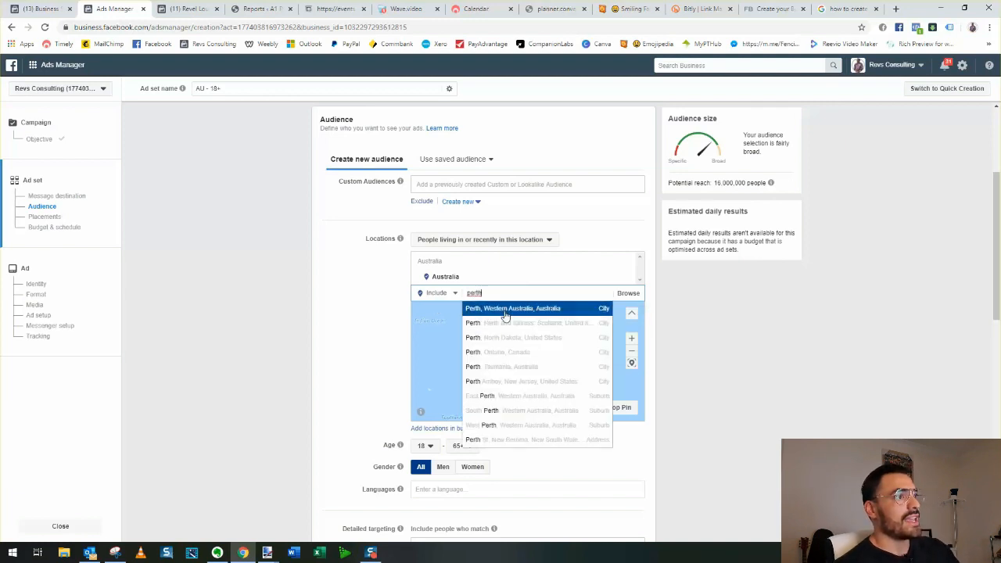
{"action": "left_click", "coordinate": [500, 307]}
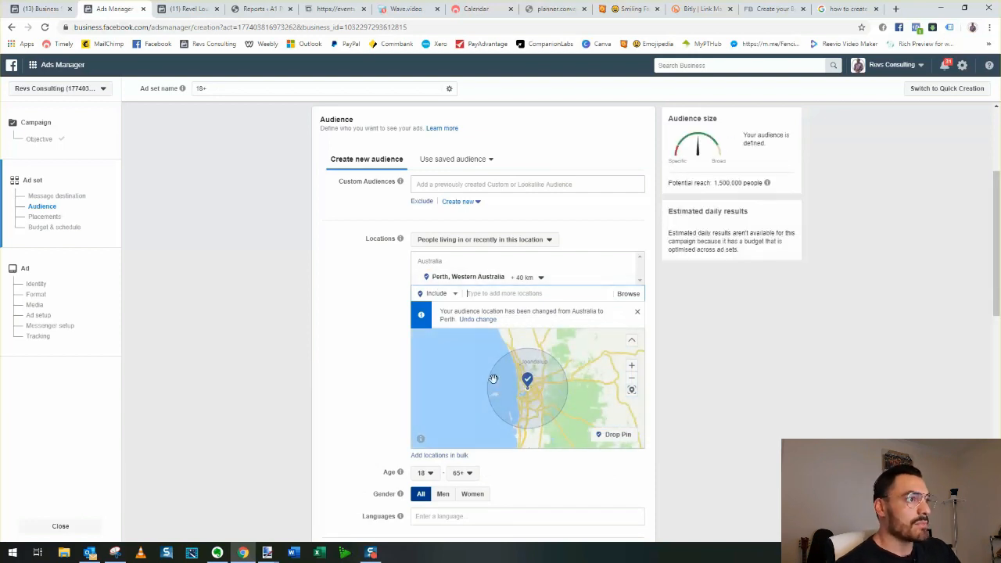
Set the radius around Perth to 32 km for the audience location
{"action": "left_click", "coordinate": [540, 278]}
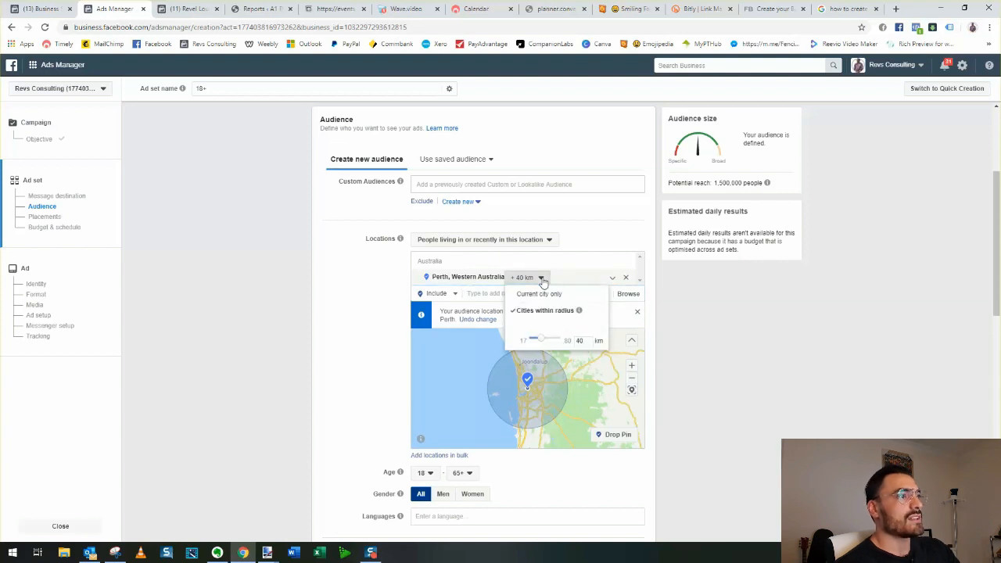
{"action": "left_click_drag", "start_coordinate": [539, 339], "coordinate": [545, 346]}
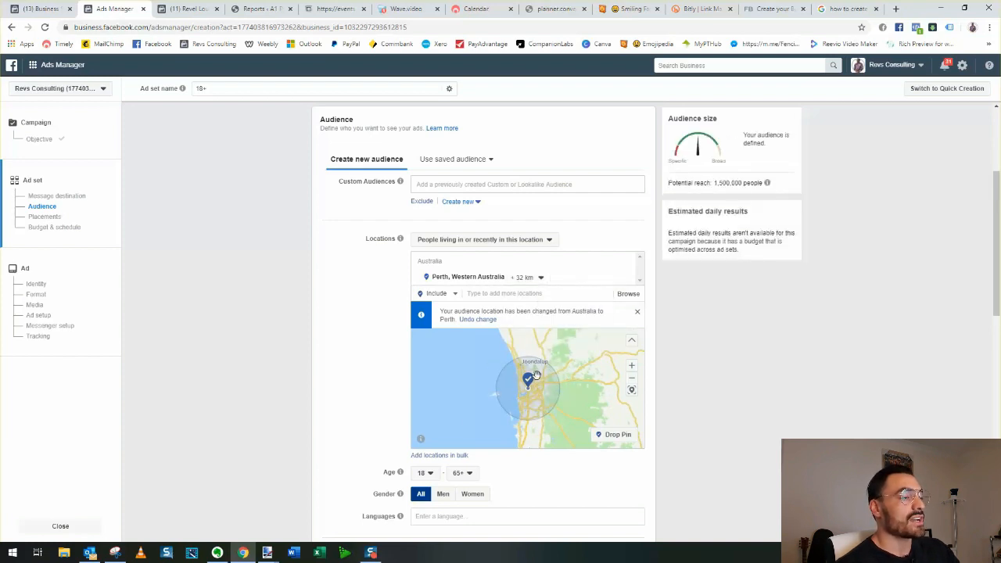
{"action": "scroll", "coordinate": [369, 395], "scroll_direction": "down", "scroll_amount": 1}
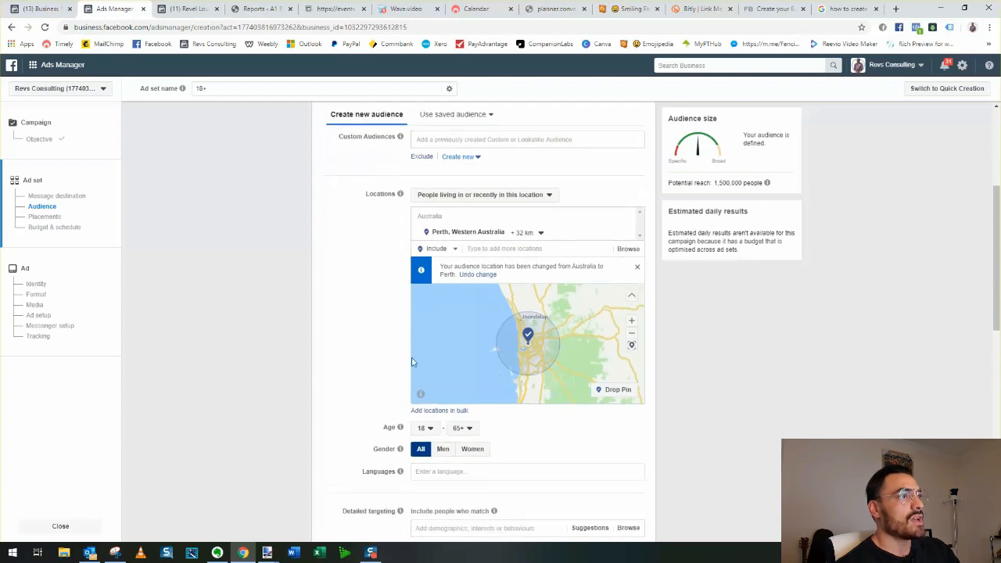
{"action": "scroll", "coordinate": [348, 395], "scroll_direction": "down", "scroll_amount": 1}
{"action": "scroll", "coordinate": [340, 392], "scroll_direction": "up", "scroll_amount": 1}
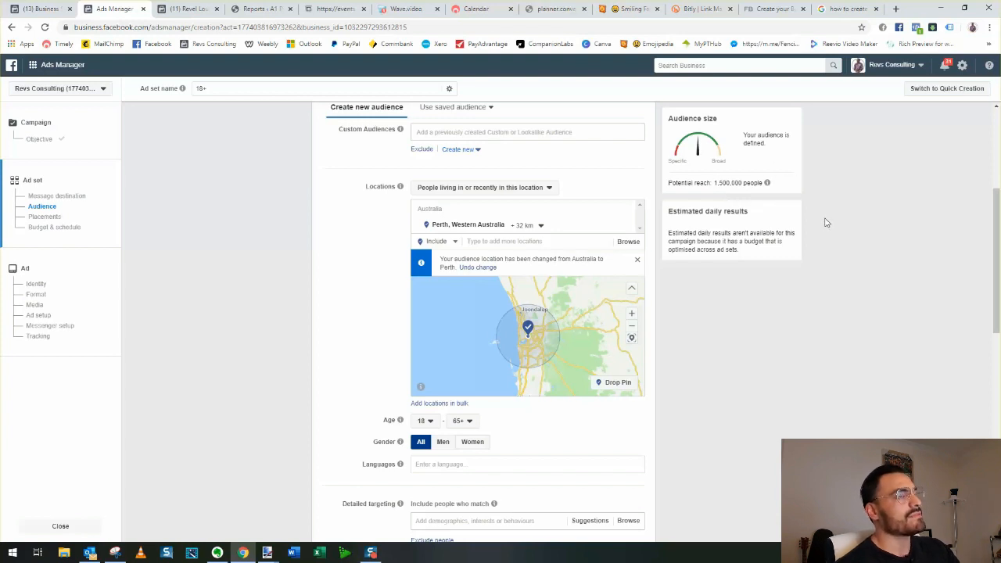
Widen the radius around Perth, Western Australia to 49 km for the audience location
{"action": "left_click", "coordinate": [540, 226]}
{"action": "left_click_drag", "start_coordinate": [544, 290], "coordinate": [553, 290]}
{"action": "left_click", "coordinate": [730, 227]}
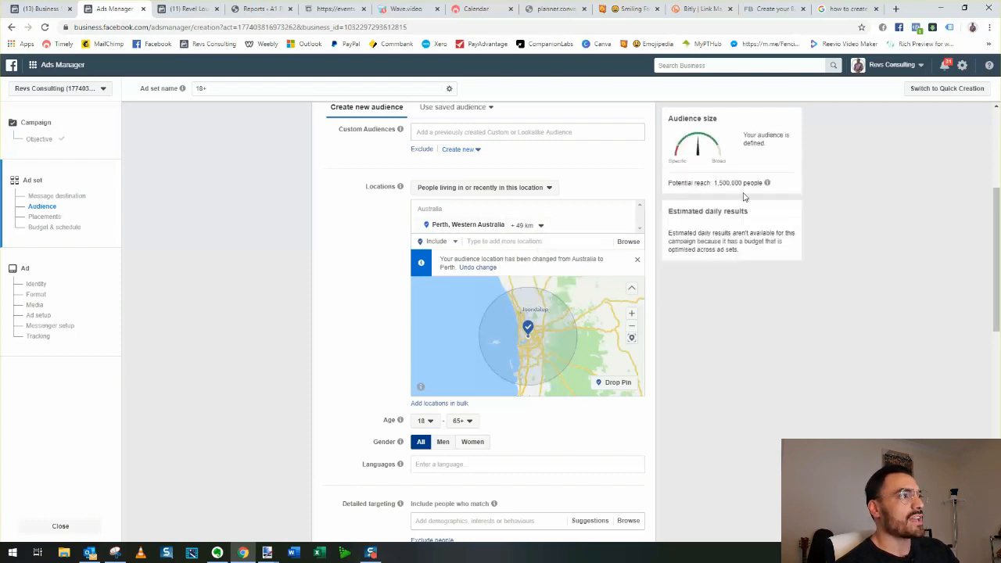
Review the audience's age options, detailed targeting and location settings along with the potential reach estimate
{"action": "scroll", "coordinate": [366, 351], "scroll_direction": "down", "scroll_amount": 1}
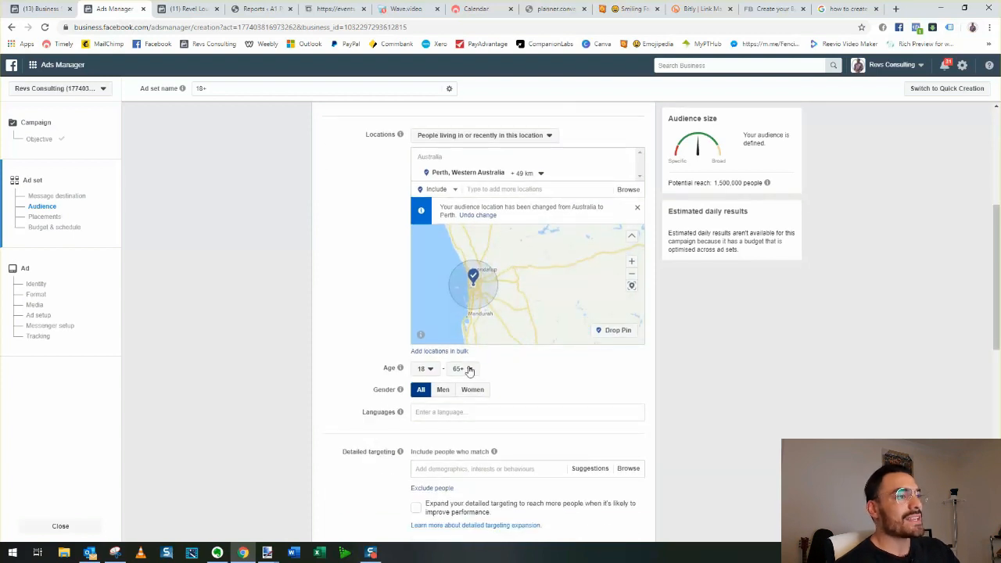
{"action": "left_click", "coordinate": [426, 370]}
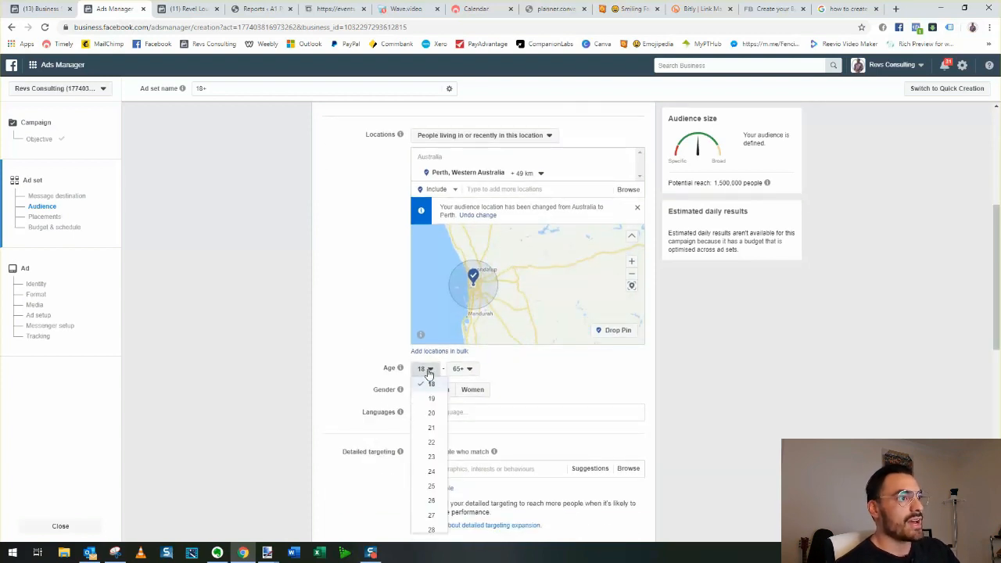
{"action": "left_click", "coordinate": [374, 312]}
{"action": "scroll", "coordinate": [313, 387], "scroll_direction": "down", "scroll_amount": 1}
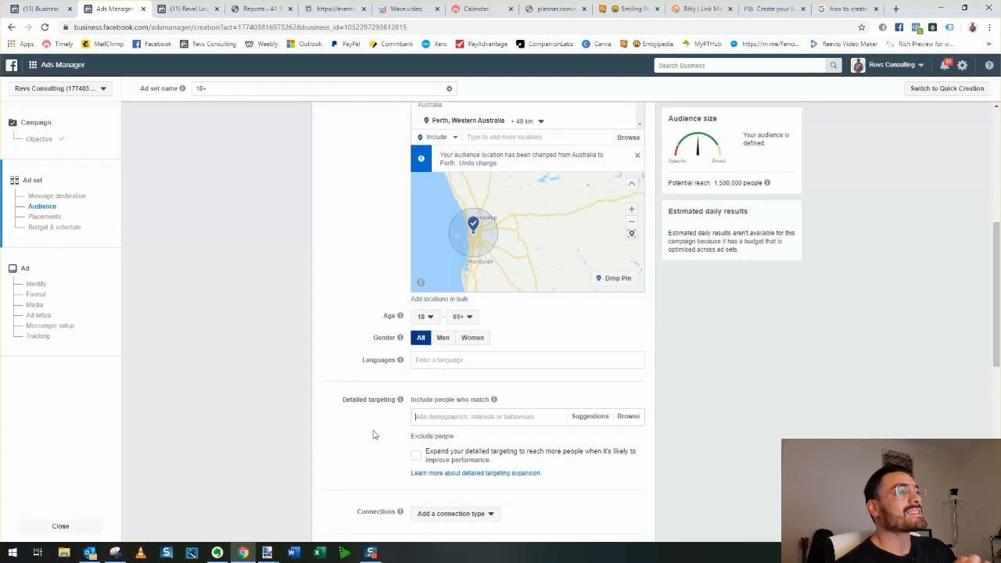
{"action": "scroll", "coordinate": [363, 434], "scroll_direction": "down", "scroll_amount": 1}
{"action": "scroll", "coordinate": [391, 391], "scroll_direction": "down", "scroll_amount": 1}
{"action": "left_click", "coordinate": [451, 315]}
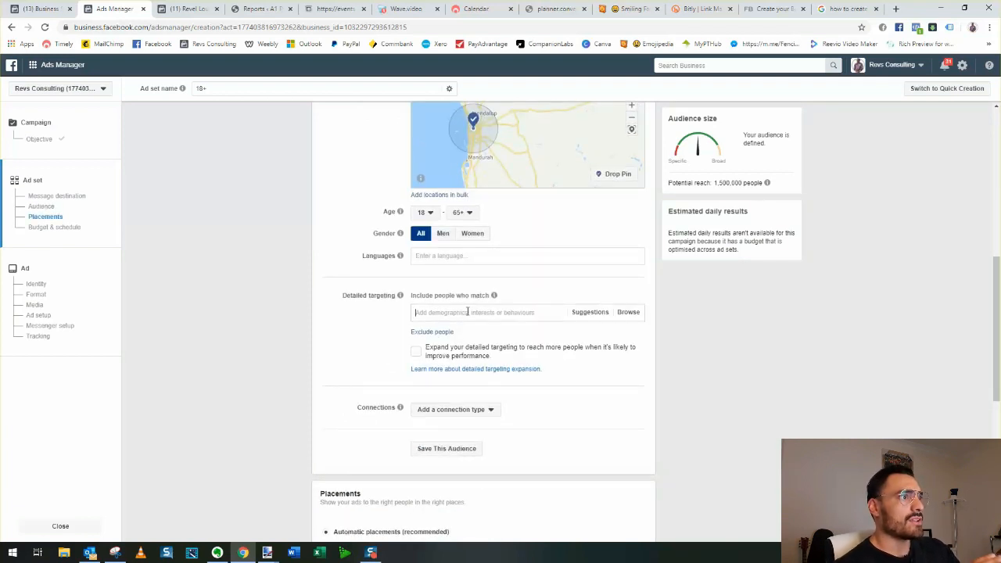
{"action": "scroll", "coordinate": [575, 383], "scroll_direction": "up", "scroll_amount": 1}
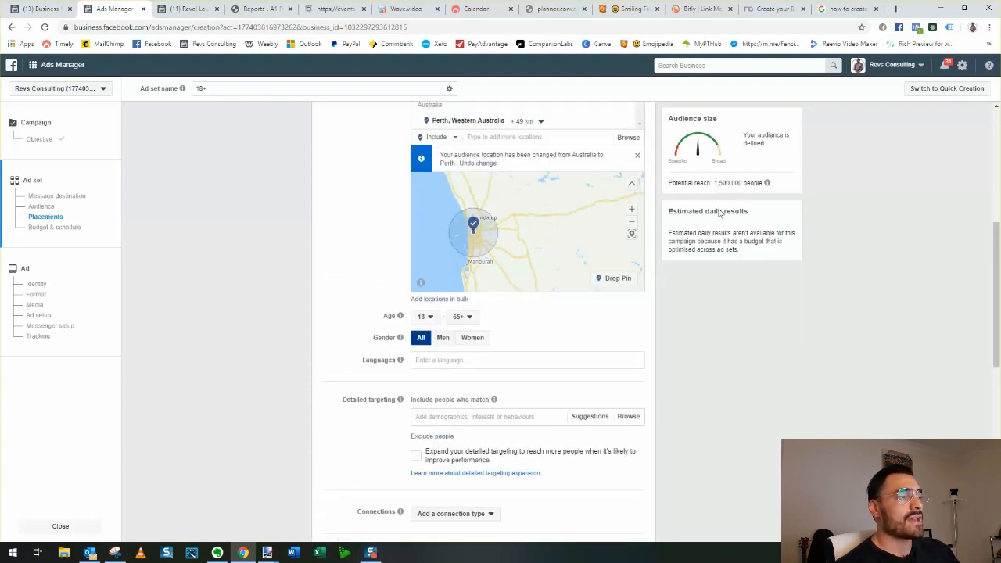
{"action": "scroll", "coordinate": [372, 413], "scroll_direction": "up", "scroll_amount": 2}
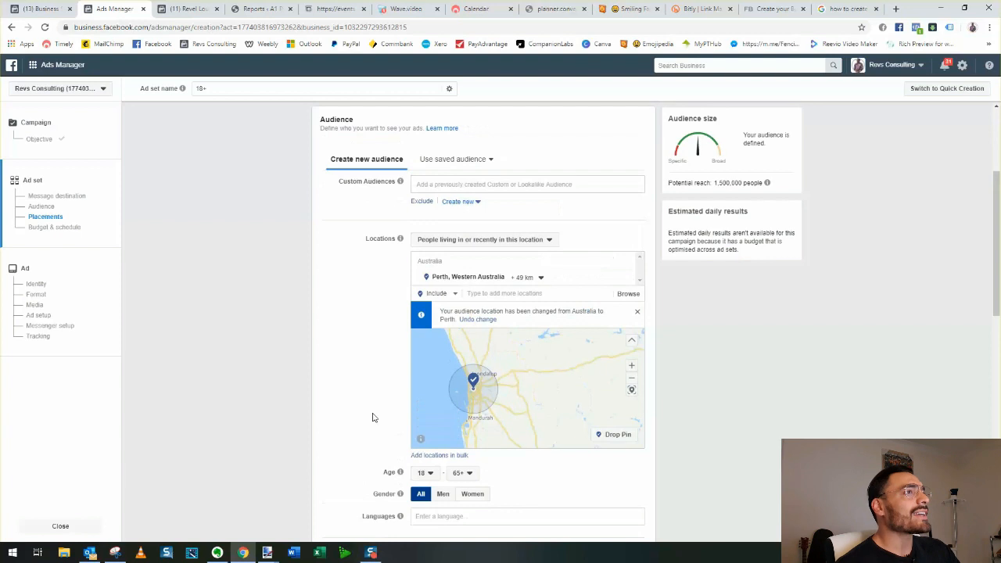
{"action": "scroll", "coordinate": [352, 405], "scroll_direction": "up", "scroll_amount": 1}
{"action": "scroll", "coordinate": [347, 402], "scroll_direction": "down", "scroll_amount": 1}
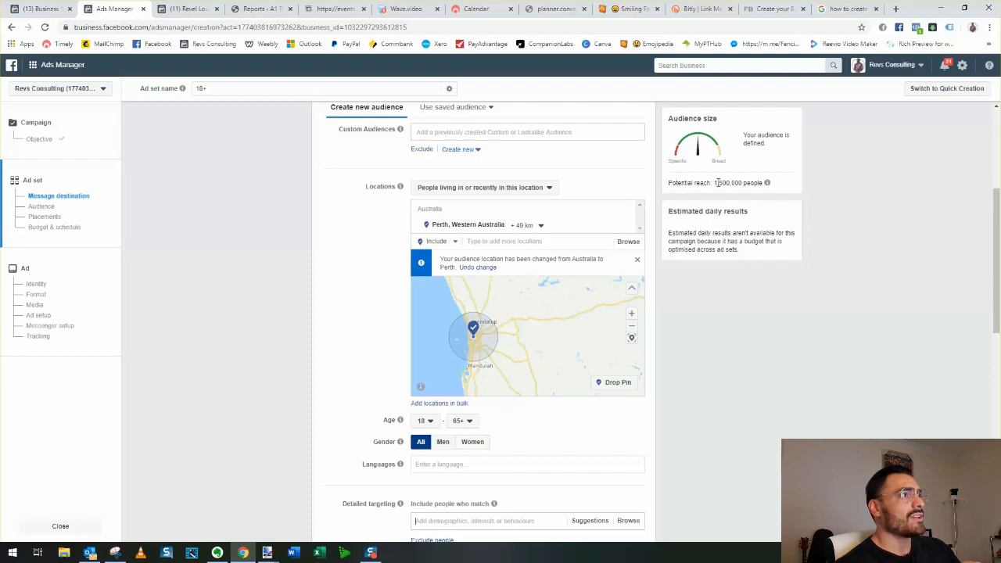
{"action": "mouse_move", "coordinate": [760, 183]}
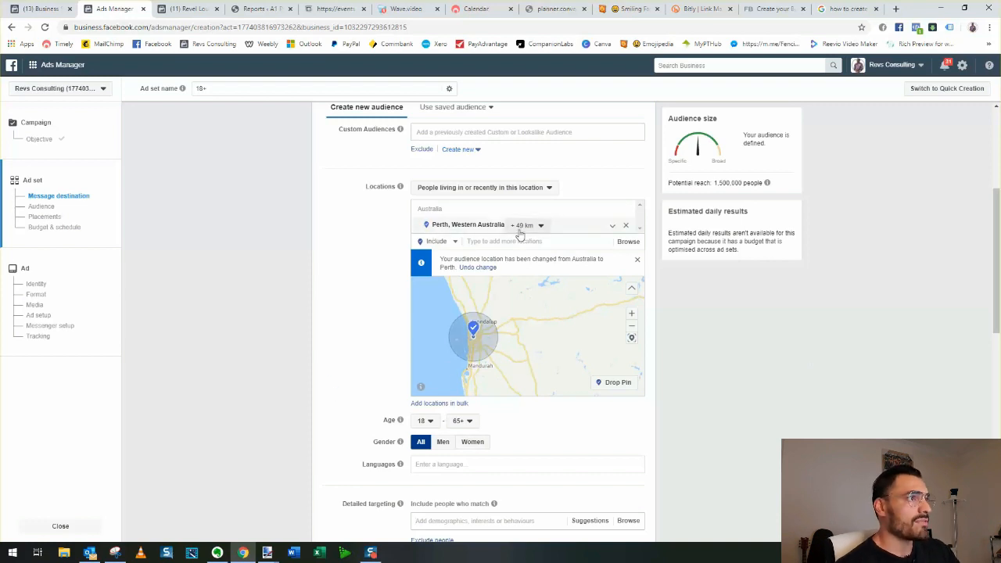
Search detailed targeting for purchasing-related terms and add the Engaged shoppers purchase behaviour
{"action": "scroll", "coordinate": [288, 423], "scroll_direction": "down", "scroll_amount": 1}
{"action": "scroll", "coordinate": [324, 425], "scroll_direction": "down", "scroll_amount": 1}
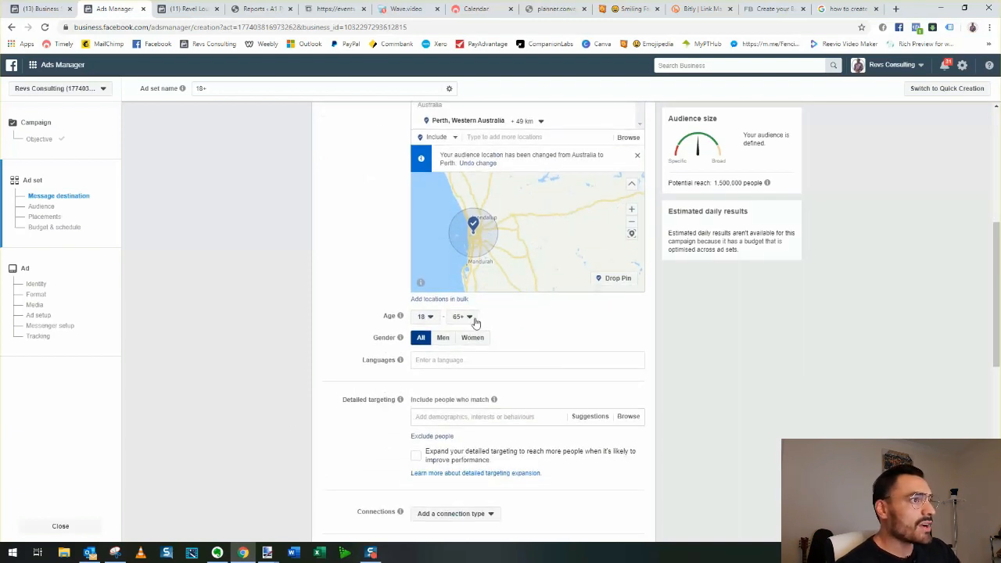
{"action": "scroll", "coordinate": [387, 439], "scroll_direction": "down", "scroll_amount": 3}
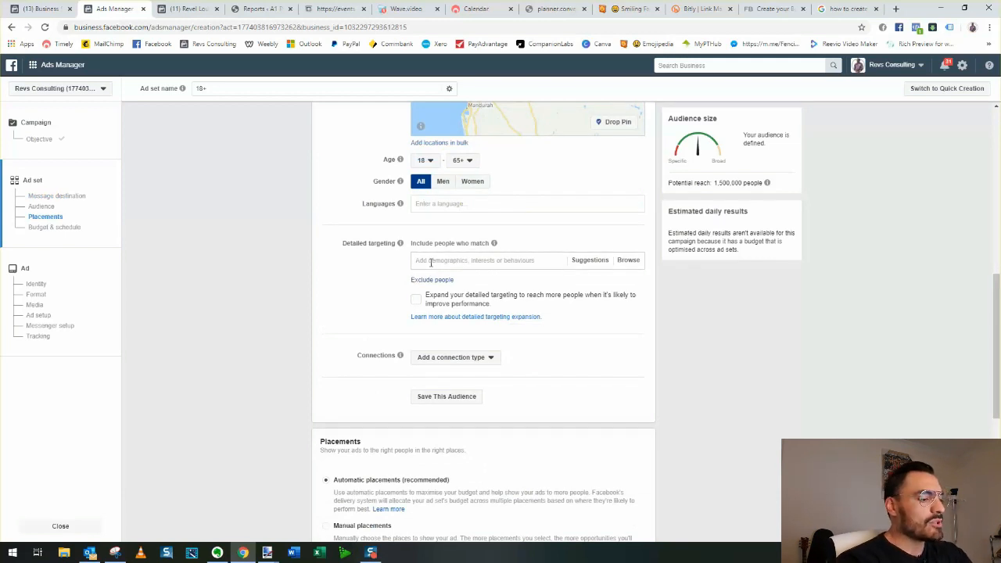
{"action": "type", "text": "p"}
{"action": "key", "text": "BackSpace"}
{"action": "type", "text": "purchas"}
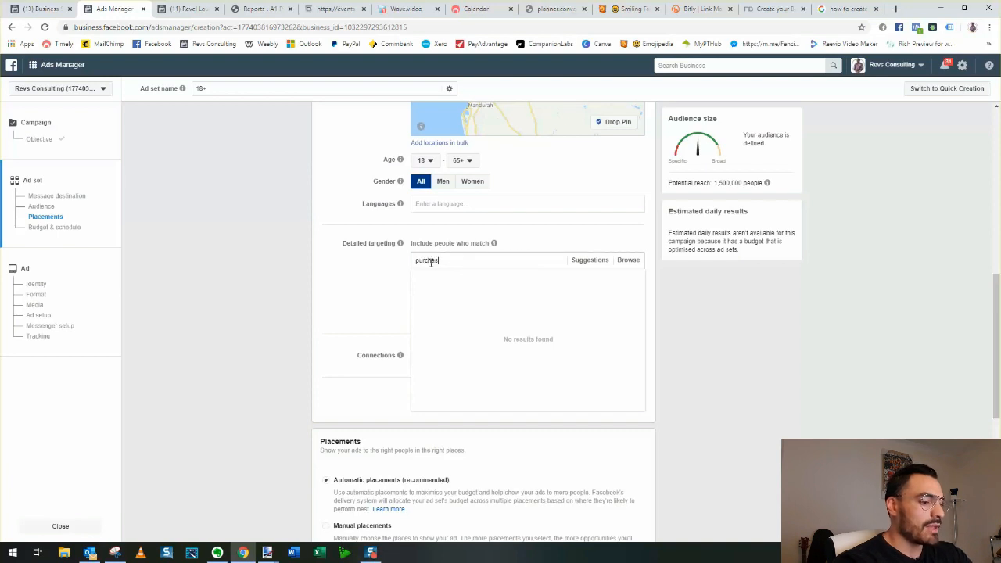
{"action": "type", "text": "ers"}
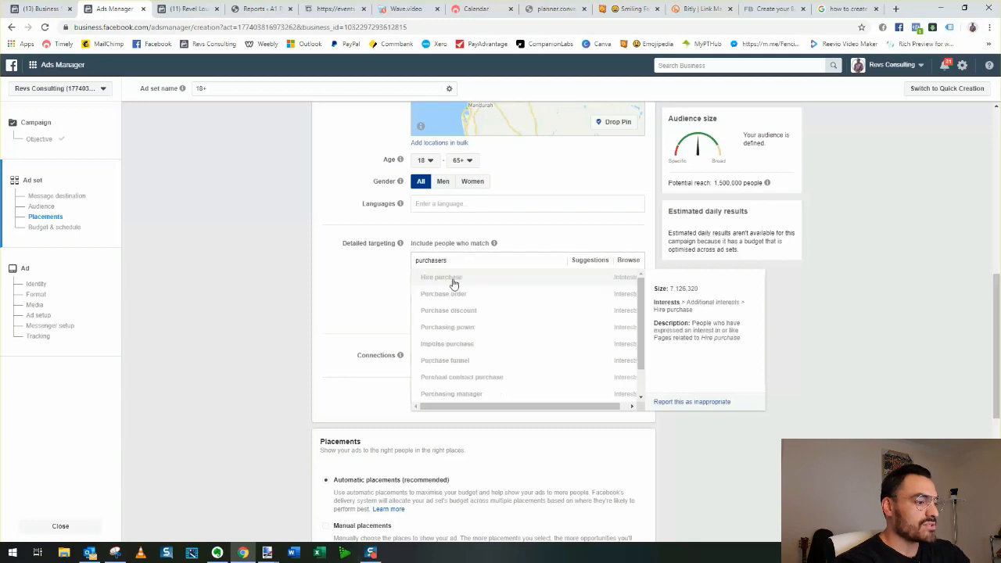
{"action": "type", "text": "in"}
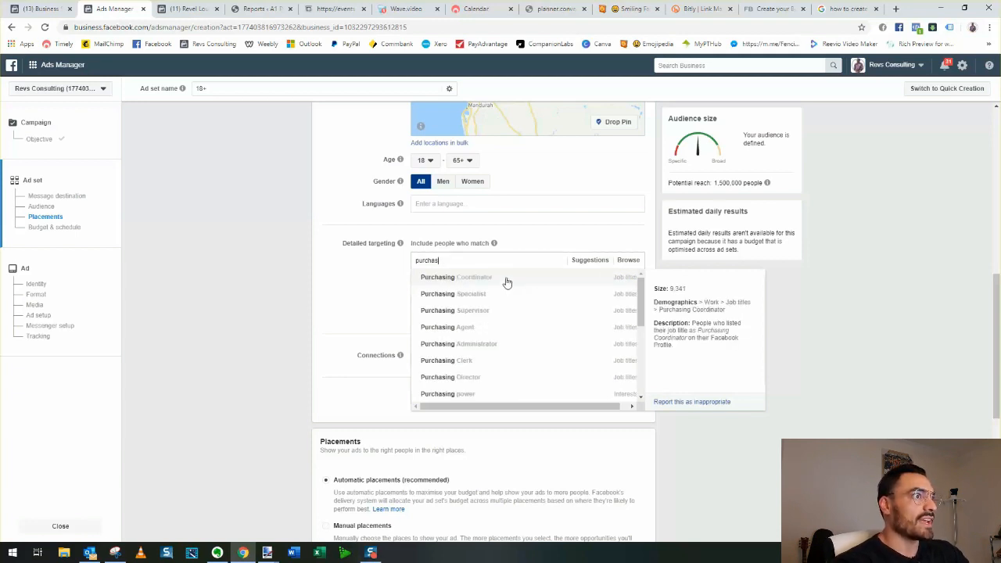
{"action": "left_click", "coordinate": [505, 294]}
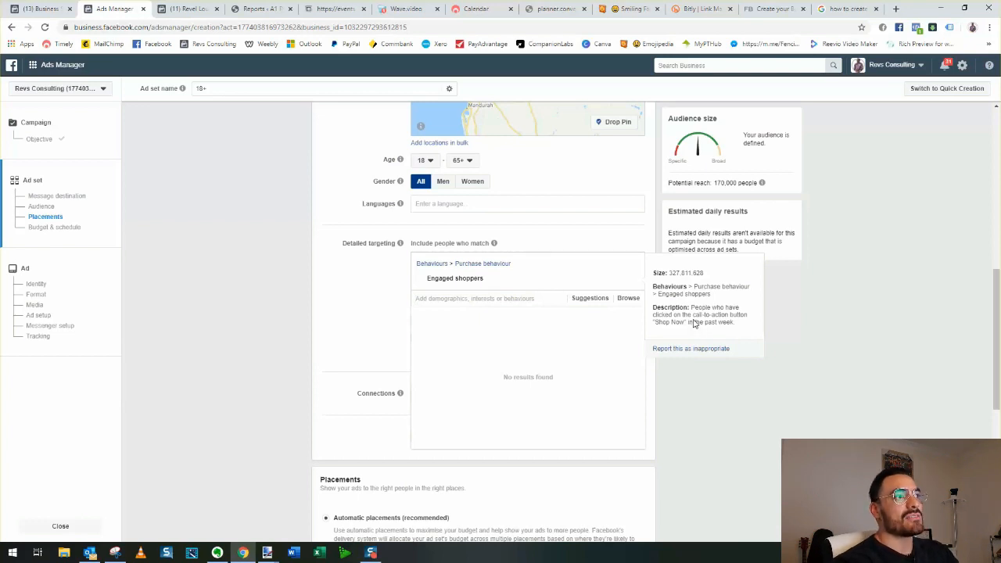
Add the Facebook Payments users (90 days) behaviour to the audience's detailed targeting
{"action": "type", "text": "payments"}
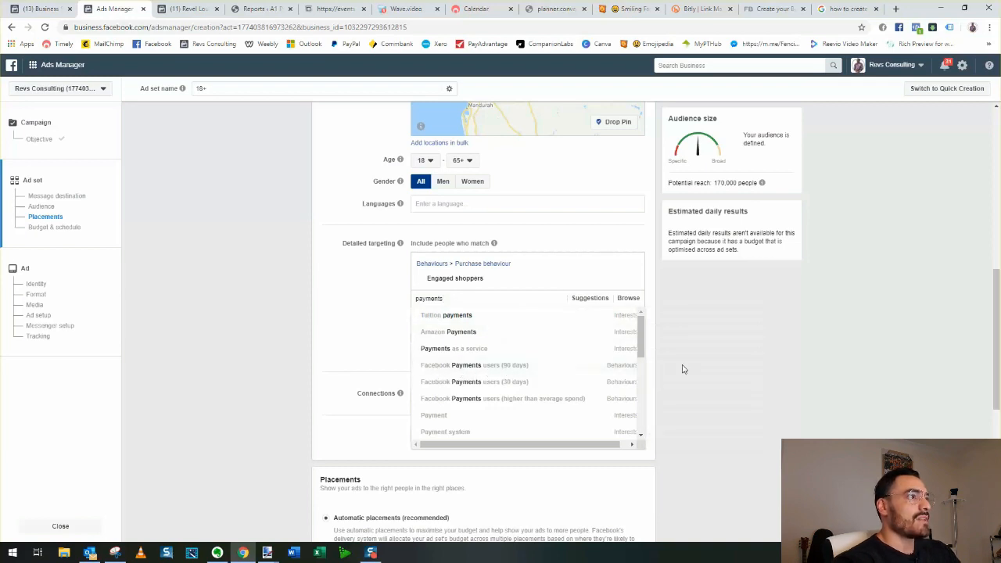
{"action": "left_click", "coordinate": [623, 373]}
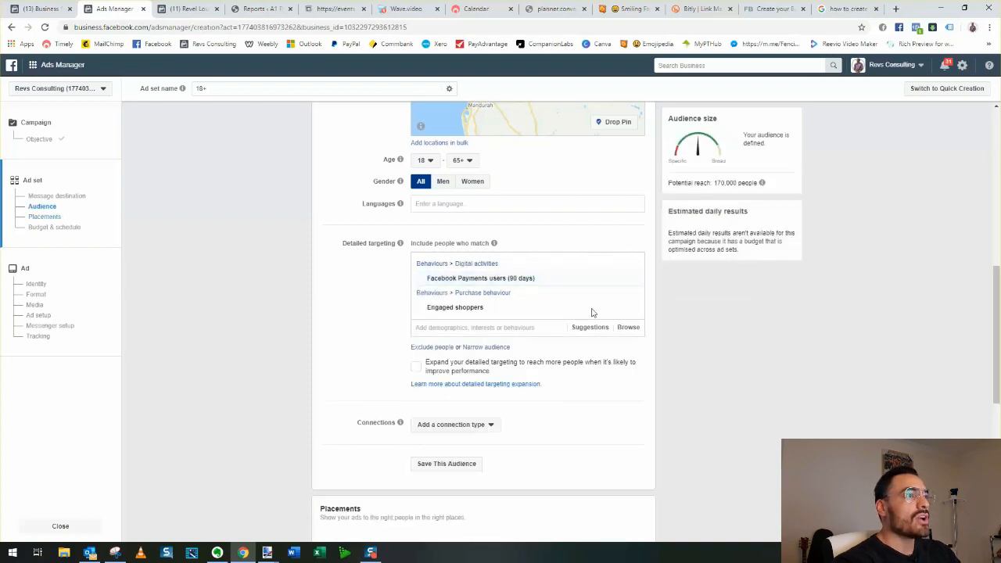
{"action": "left_click", "coordinate": [489, 328]}
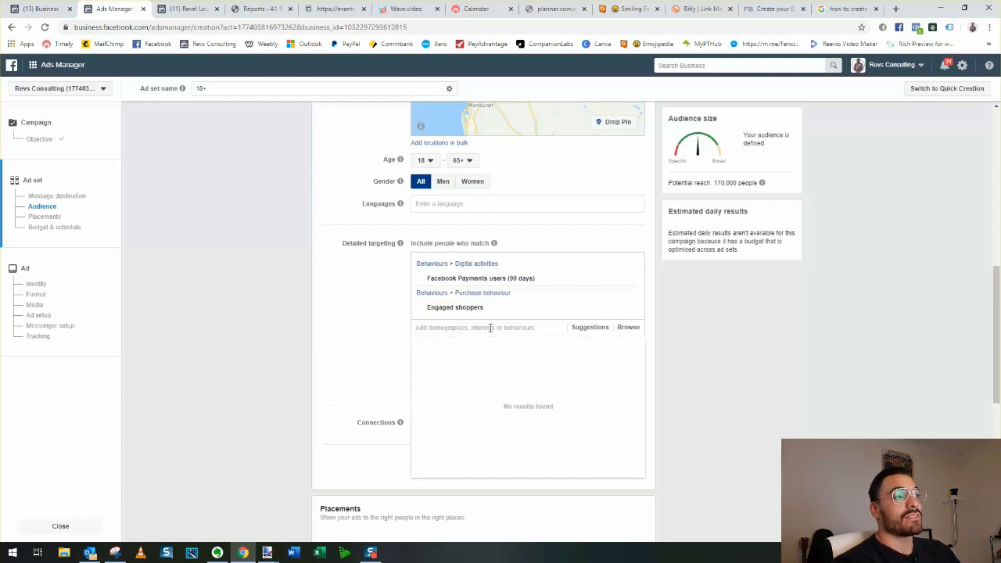
{"action": "left_click", "coordinate": [370, 338]}
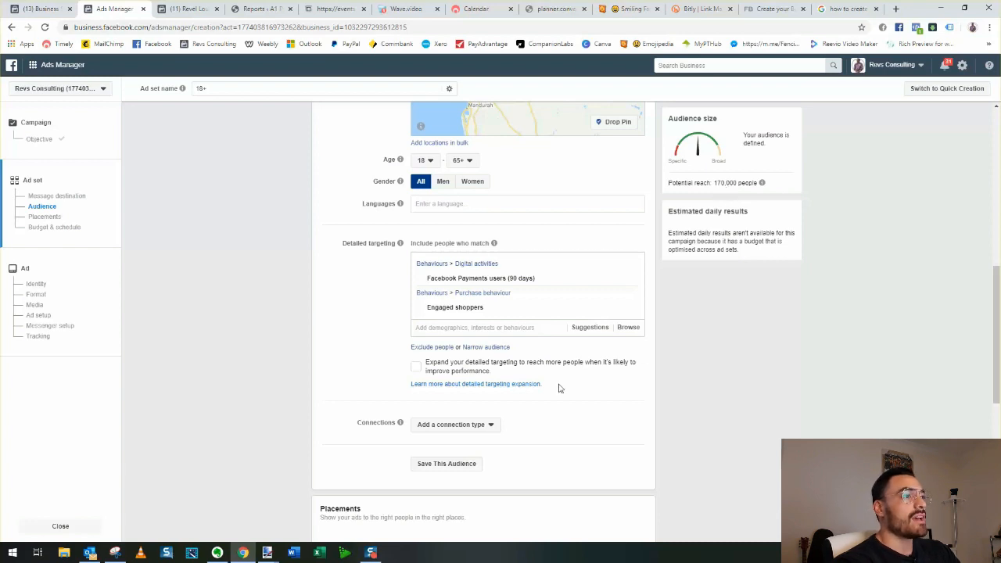
Add the Yoga interest from Fitness and wellness to the audience's detailed targeting
{"action": "left_click", "coordinate": [466, 328]}
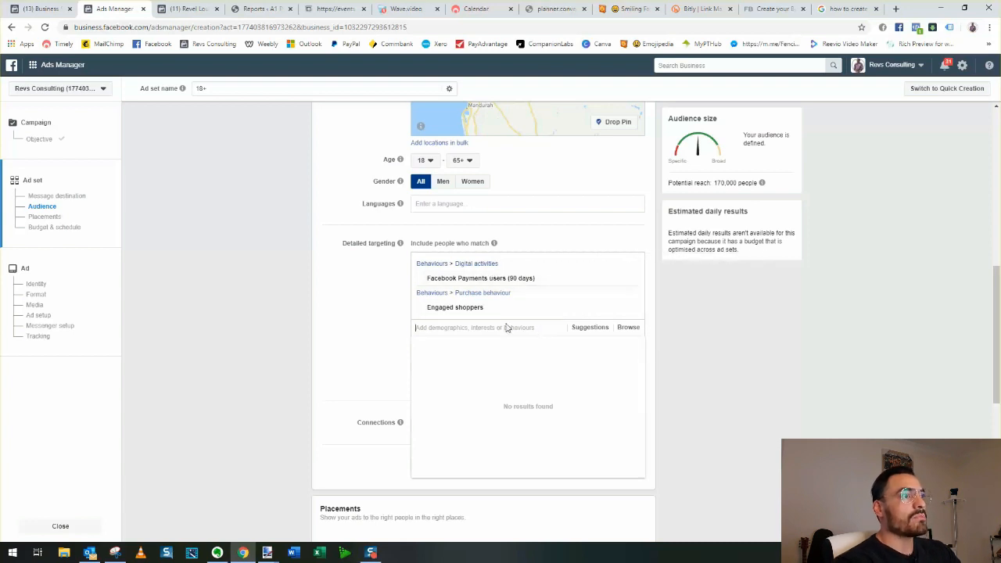
{"action": "type", "text": "yoga"}
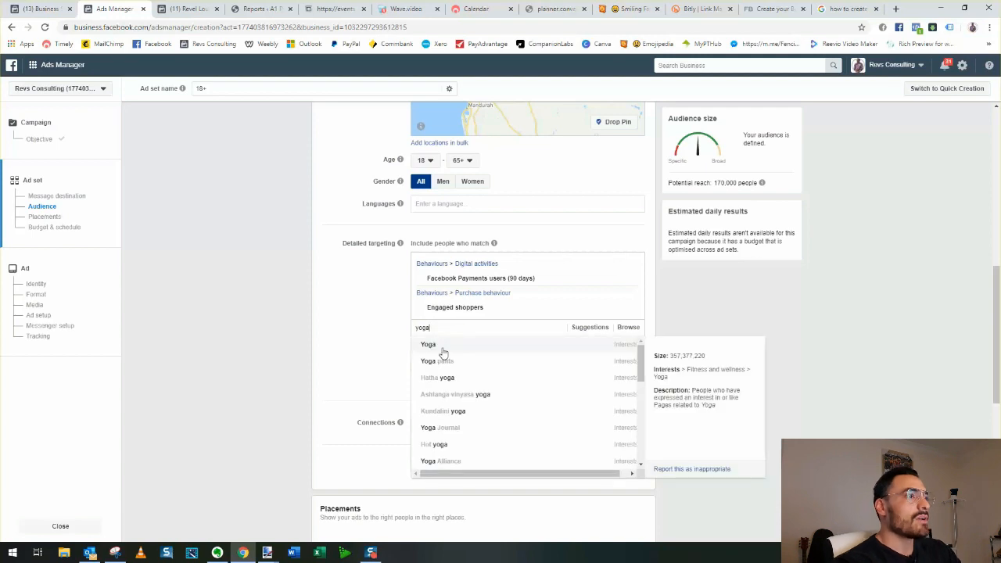
{"action": "left_click", "coordinate": [441, 345]}
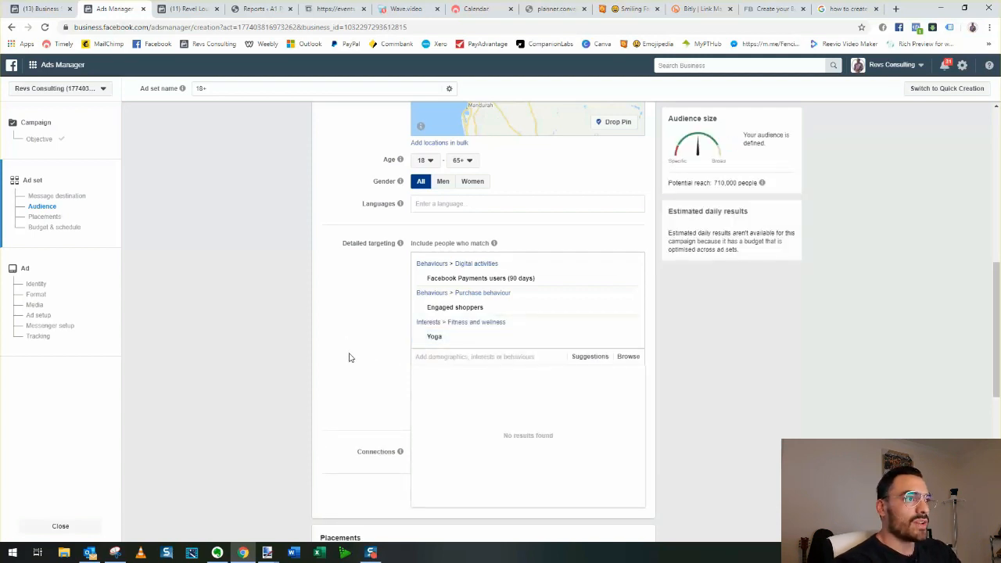
Remove Yoga, Engaged shoppers and Facebook Payments users (90 days) from the detailed targeting
{"action": "mouse_move", "coordinate": [441, 338]}
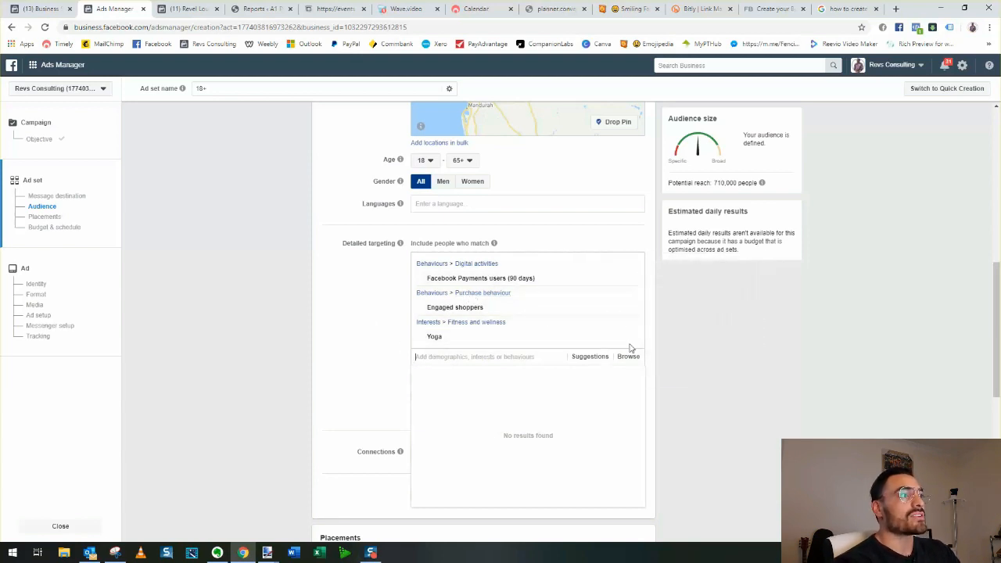
{"action": "mouse_move", "coordinate": [632, 340]}
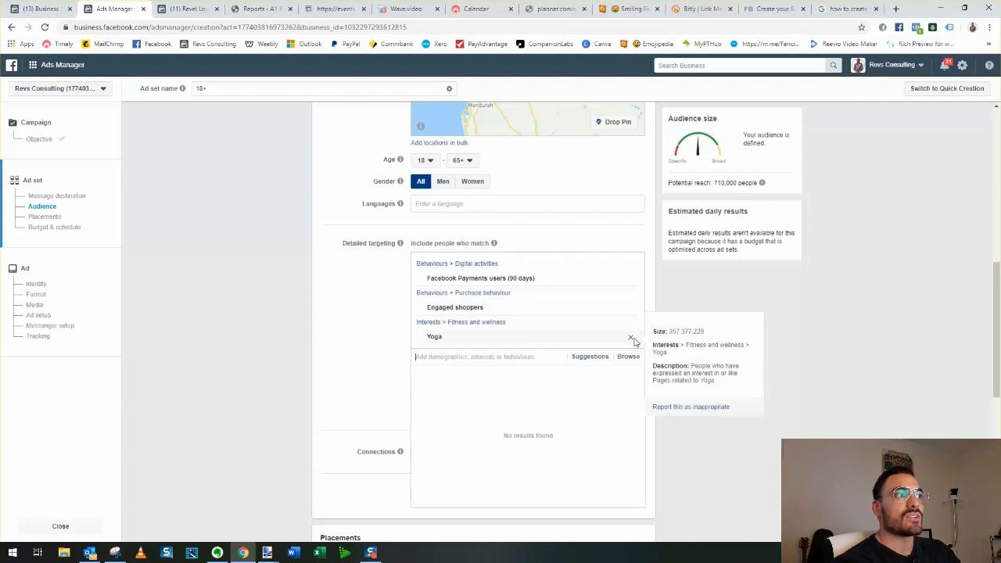
{"action": "left_click", "coordinate": [633, 340]}
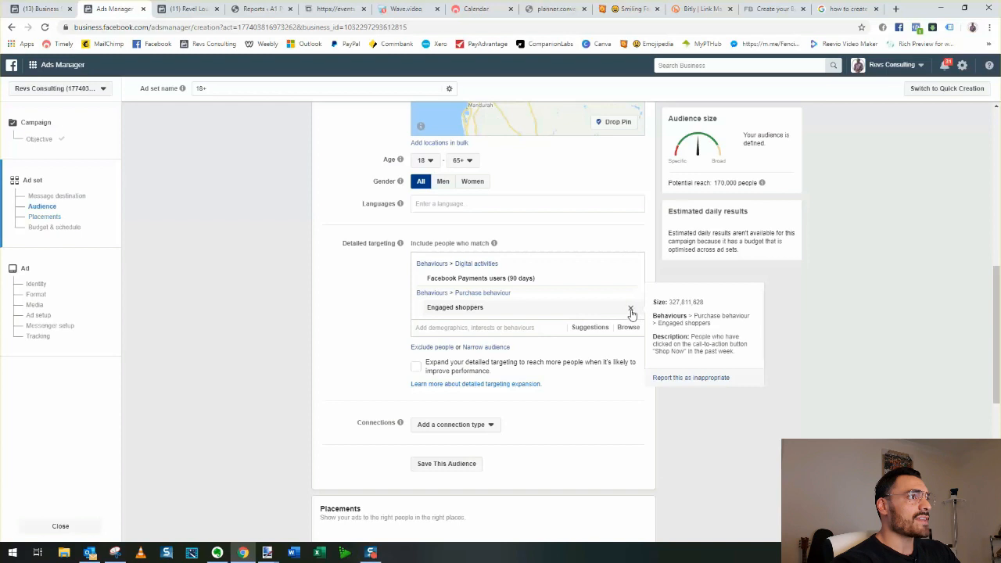
{"action": "left_click", "coordinate": [631, 307]}
{"action": "left_click", "coordinate": [631, 266]}
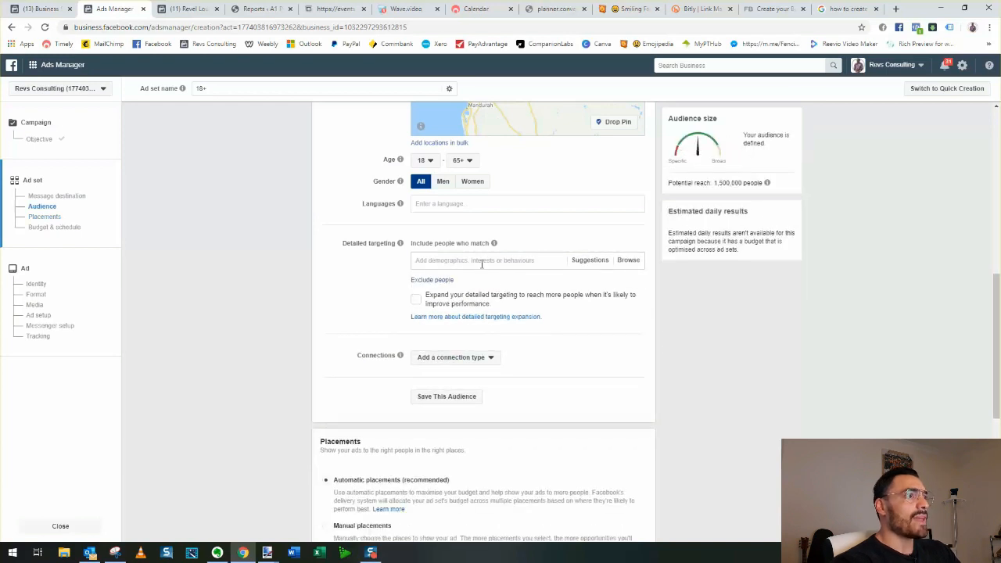
Add the Home and garden interest DIY and the interest Bunnings Warehouse to the detailed targeting
{"action": "left_click", "coordinate": [481, 262]}
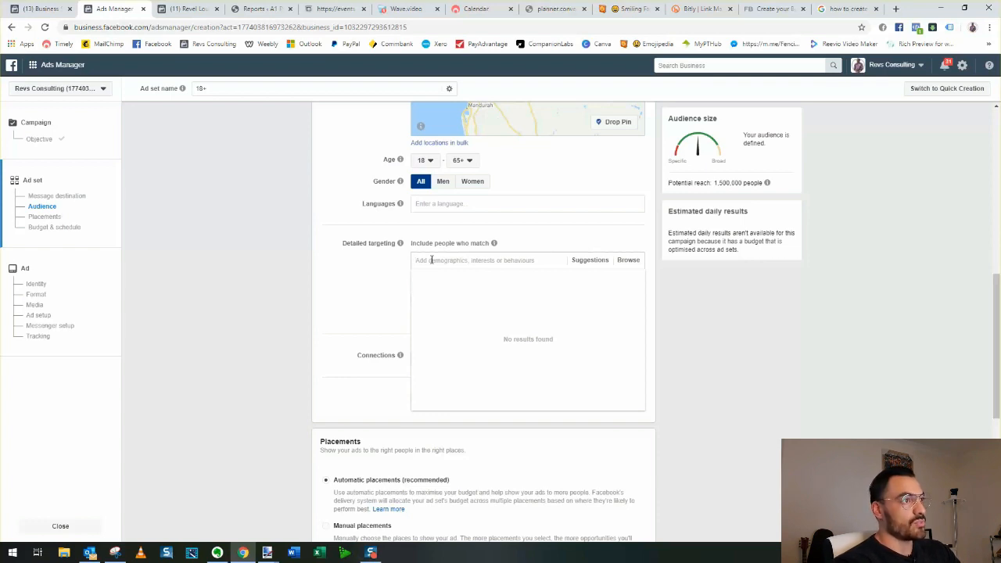
{"action": "type", "text": "o"}
{"action": "type", "text": "iy"}
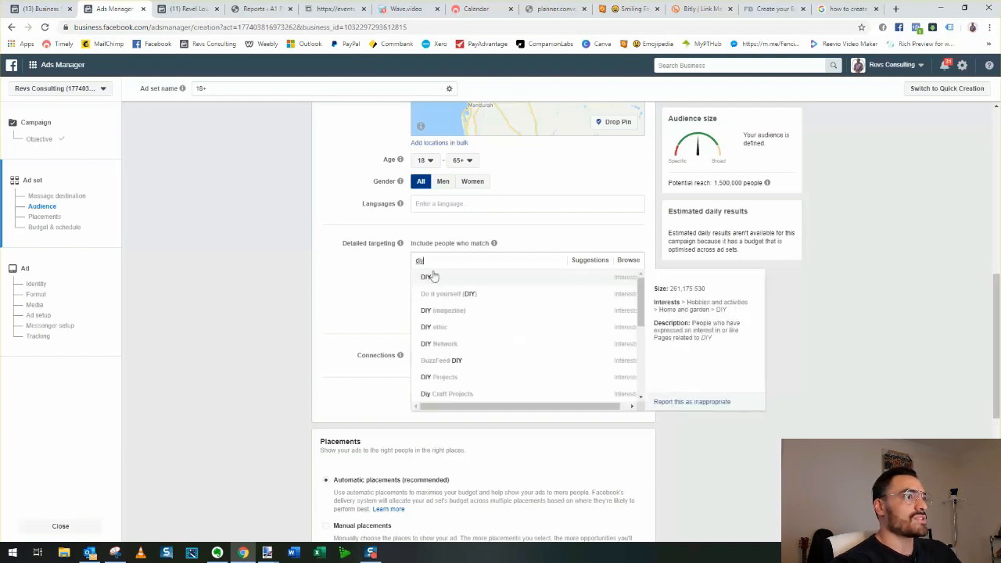
{"action": "left_click", "coordinate": [431, 274]}
{"action": "type", "text": "b"}
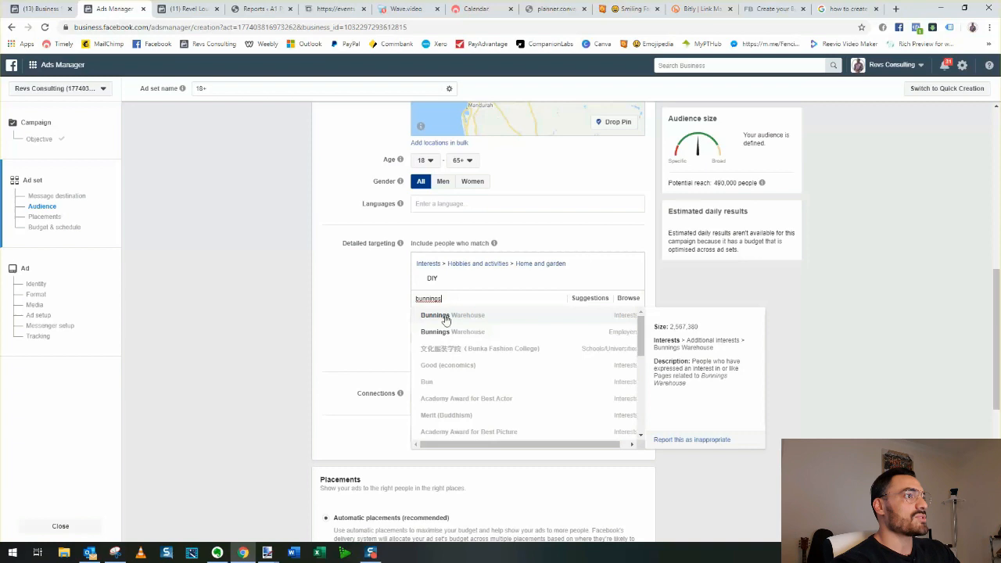
{"action": "type", "text": "unnings"}
{"action": "left_click", "coordinate": [446, 321]}
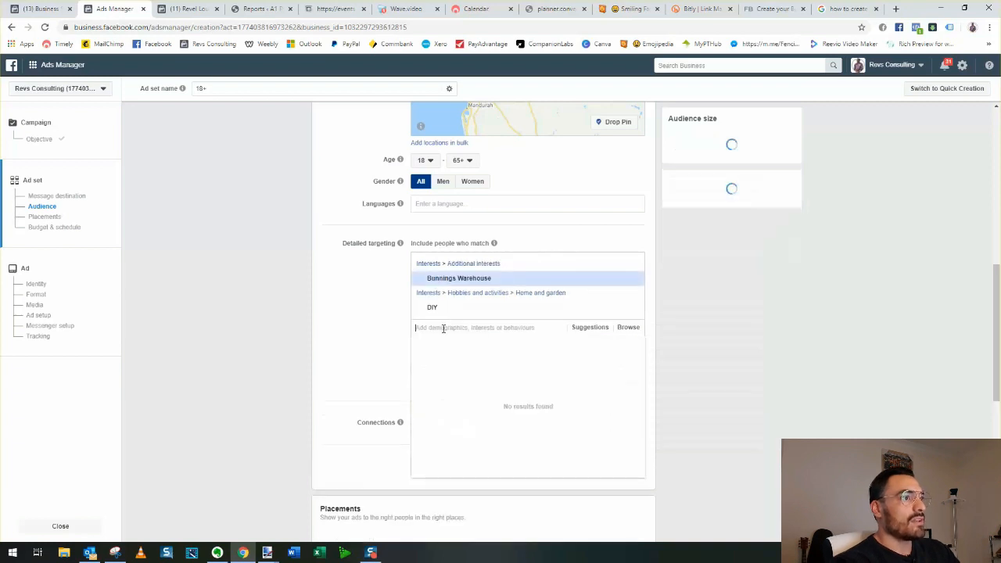
Add the additional interests pool, Lawn and Renovation to the audience's detailed targeting
{"action": "type", "text": "po"}
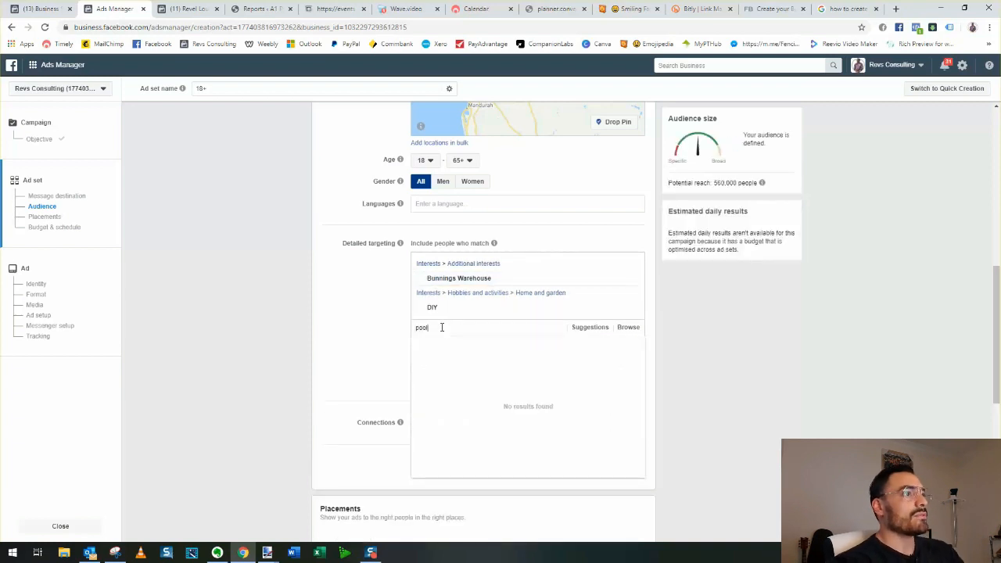
{"action": "type", "text": "ol"}
{"action": "left_click", "coordinate": [478, 344]}
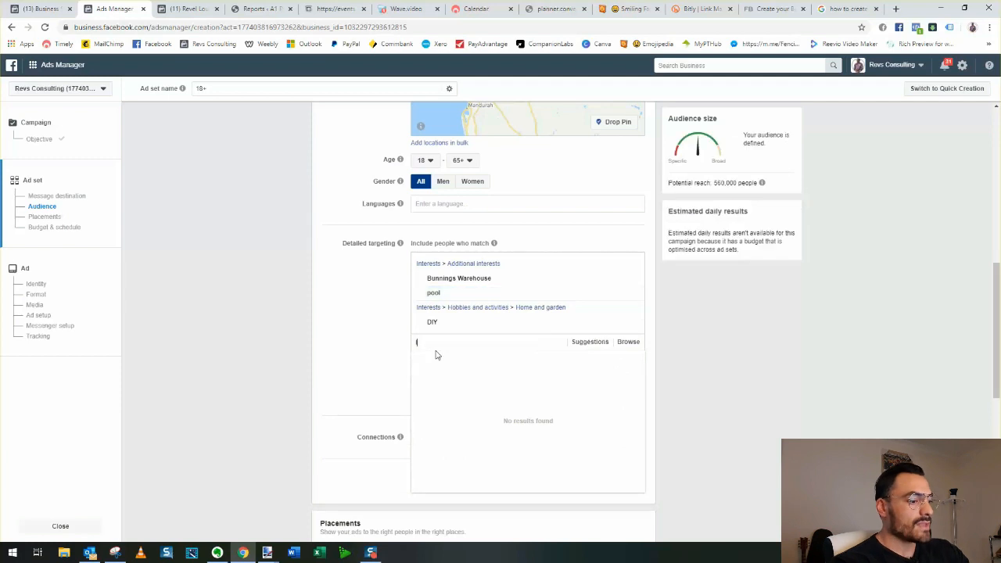
{"action": "type", "text": "lawn"}
{"action": "left_click", "coordinate": [443, 355]}
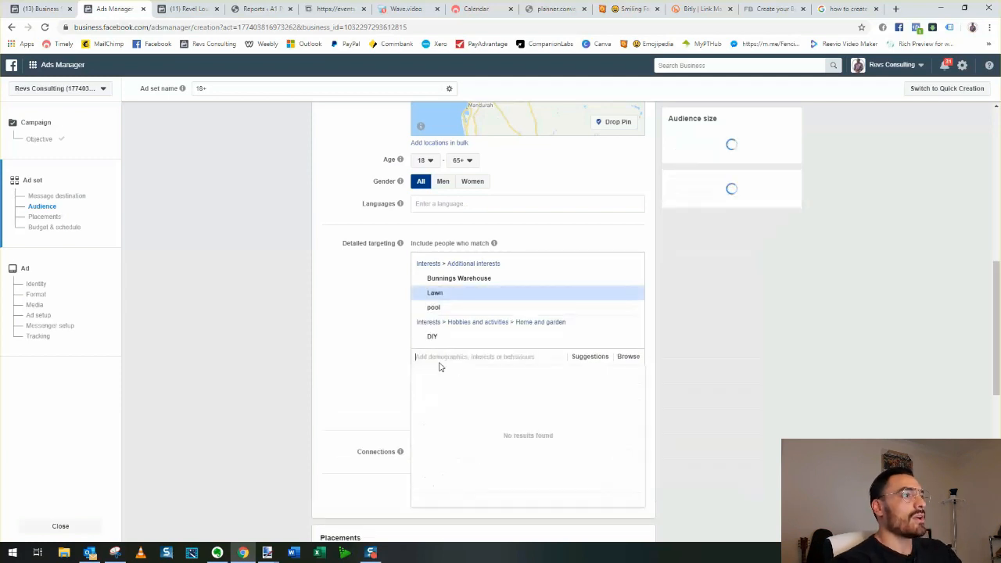
{"action": "type", "text": "renova"}
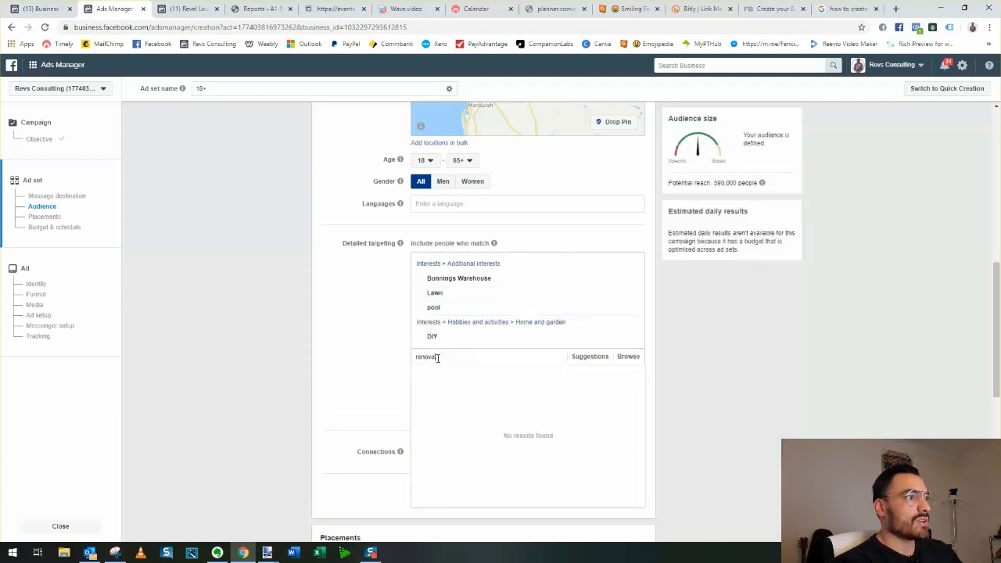
{"action": "left_click", "coordinate": [438, 374]}
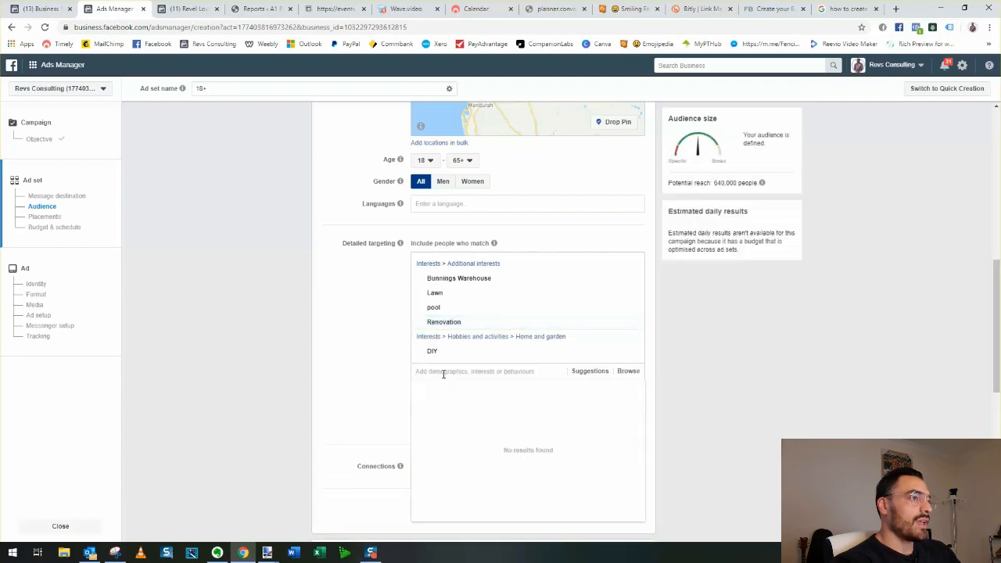
Remove DIY, Renovation, pool, Lawn and Bunnings Warehouse from the audience's detailed targeting
{"action": "left_click", "coordinate": [360, 357]}
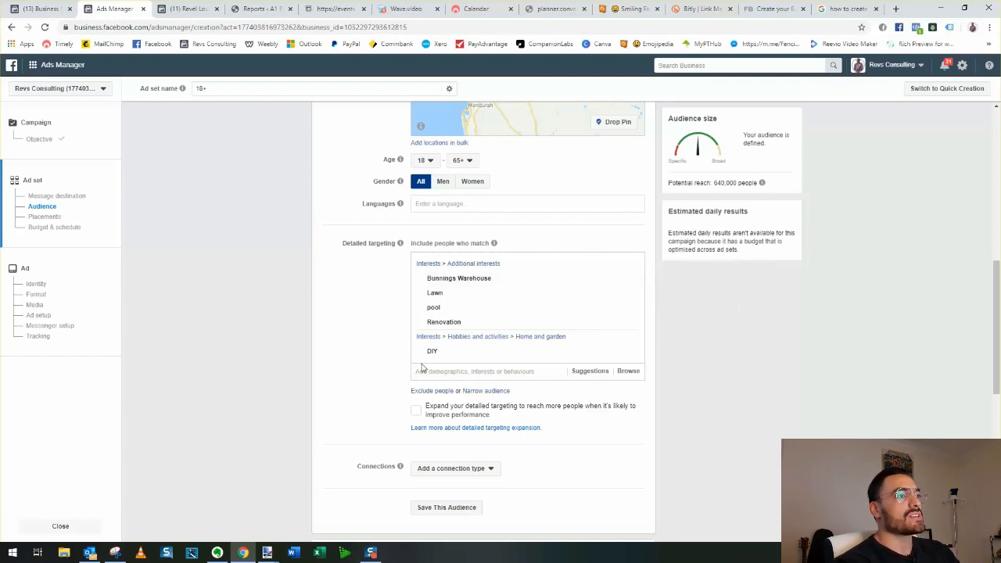
{"action": "mouse_move", "coordinate": [632, 356]}
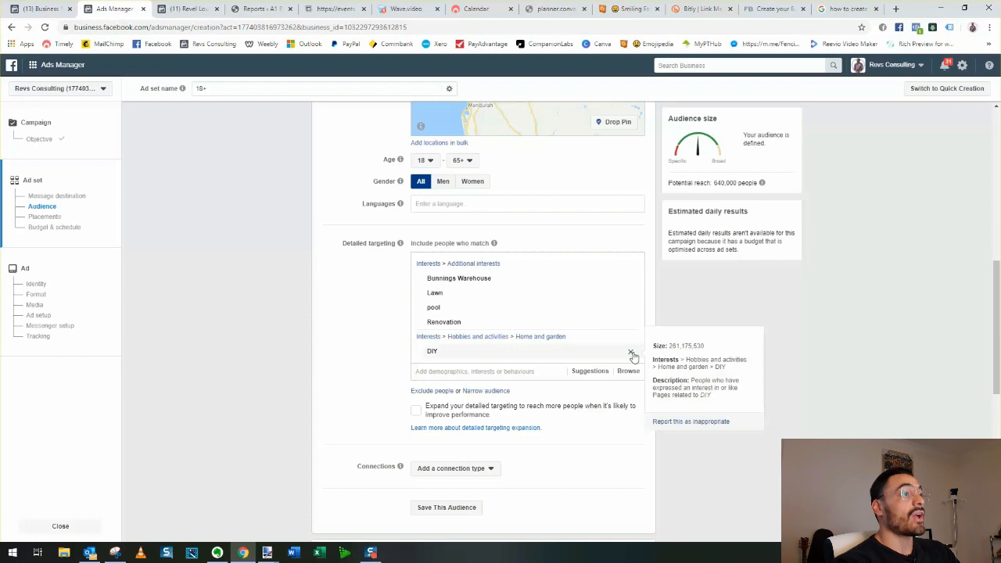
{"action": "left_click", "coordinate": [632, 354]}
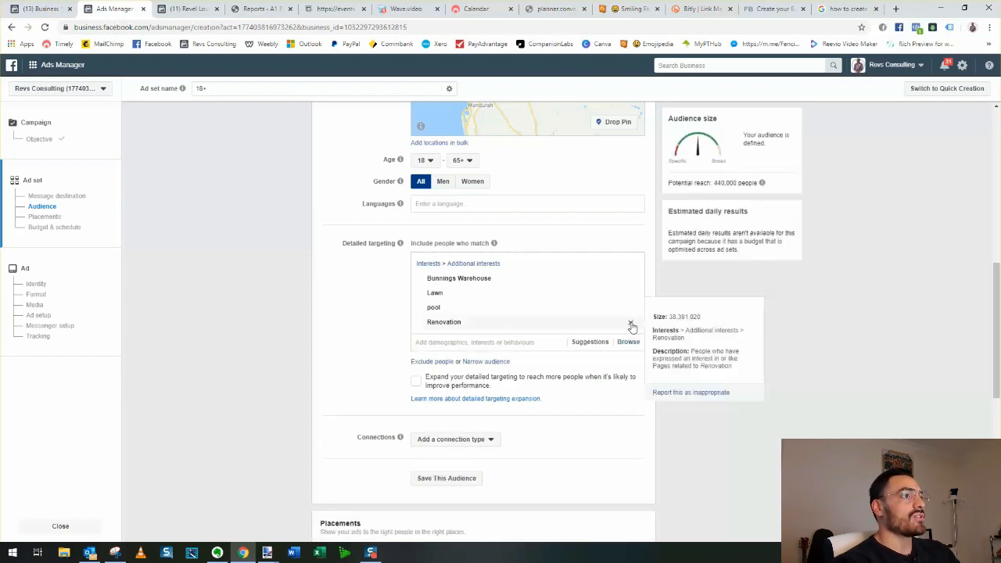
{"action": "left_click", "coordinate": [630, 323]}
{"action": "left_click", "coordinate": [631, 312]}
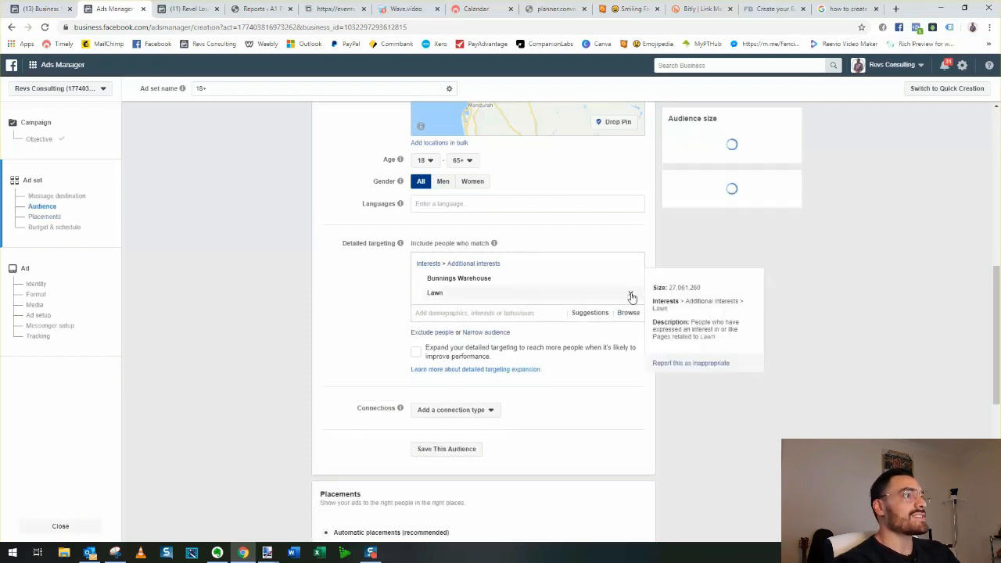
{"action": "left_click", "coordinate": [631, 293]}
{"action": "left_click", "coordinate": [630, 278]}
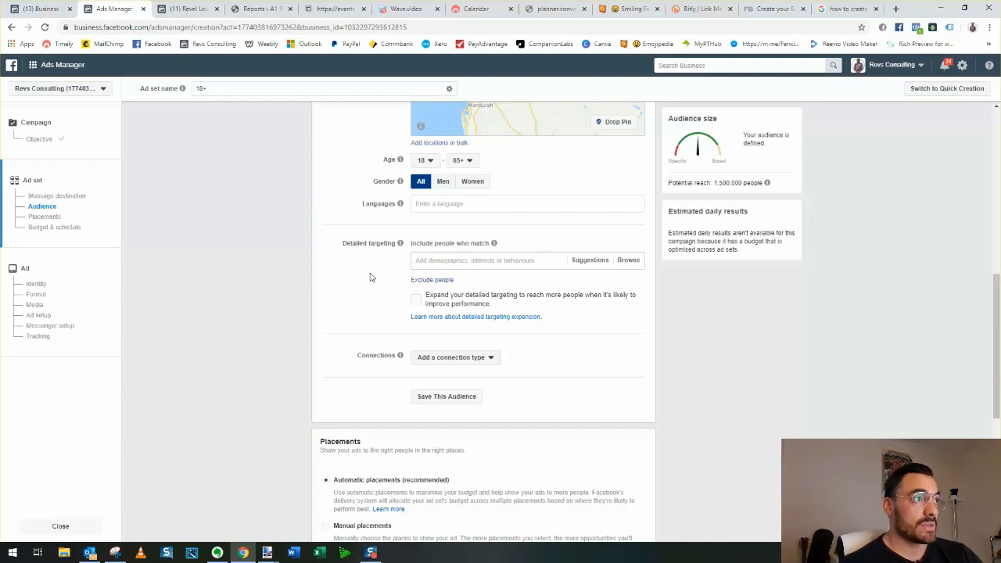
Add the demographic Parents (All) to the detailed targeting and remove it again
{"action": "left_click", "coordinate": [435, 261]}
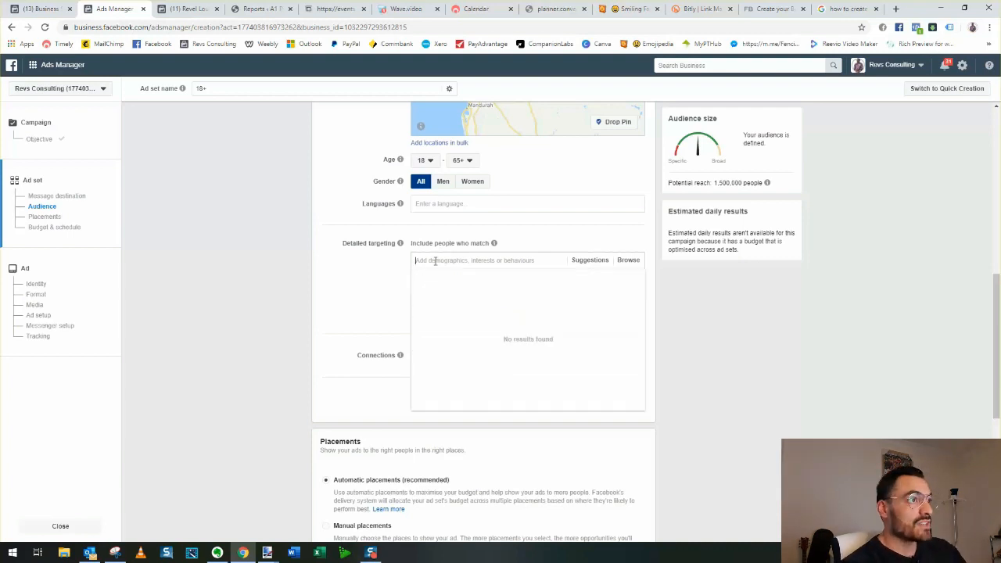
{"action": "type", "text": "parents"}
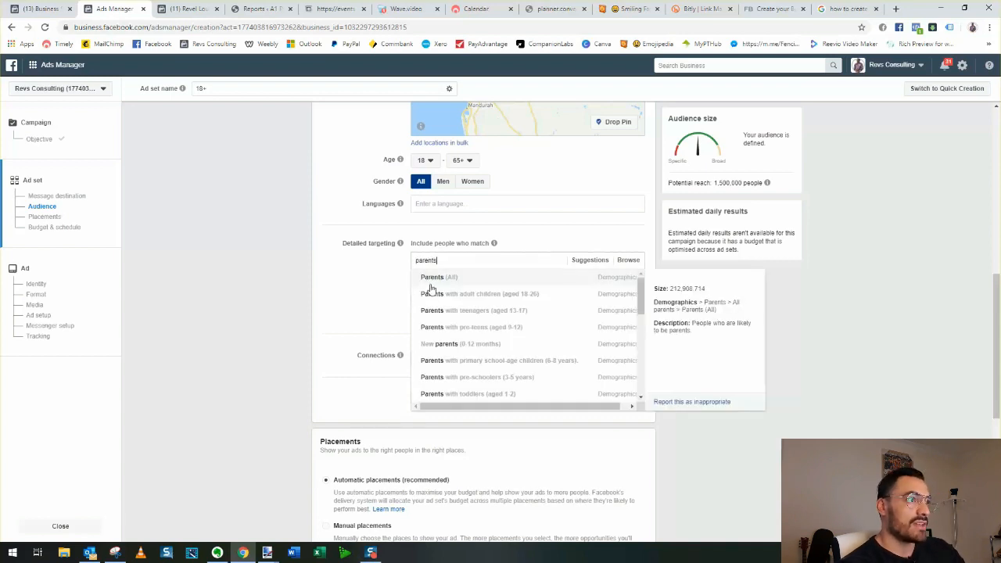
{"action": "left_click", "coordinate": [440, 279]}
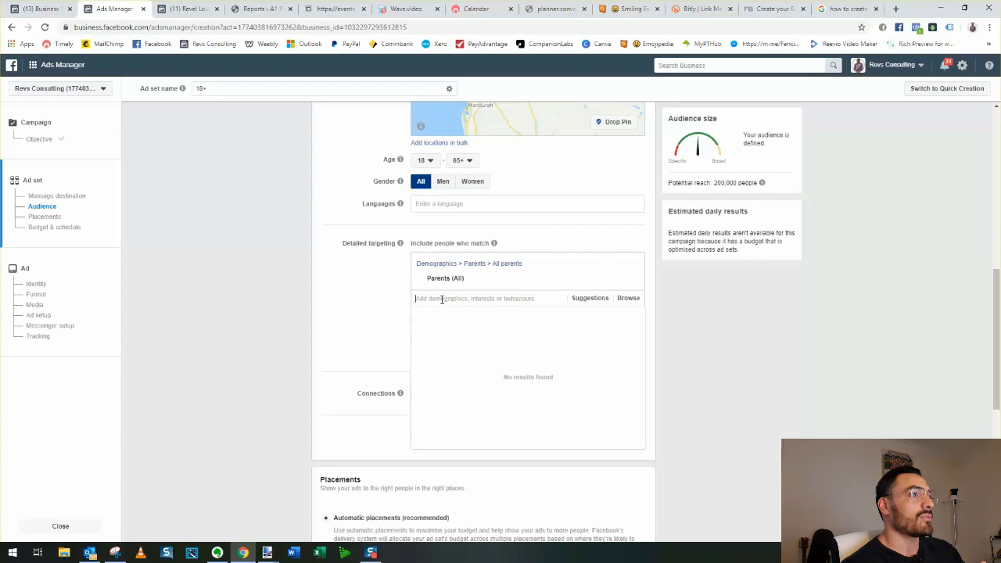
{"action": "mouse_move", "coordinate": [465, 280]}
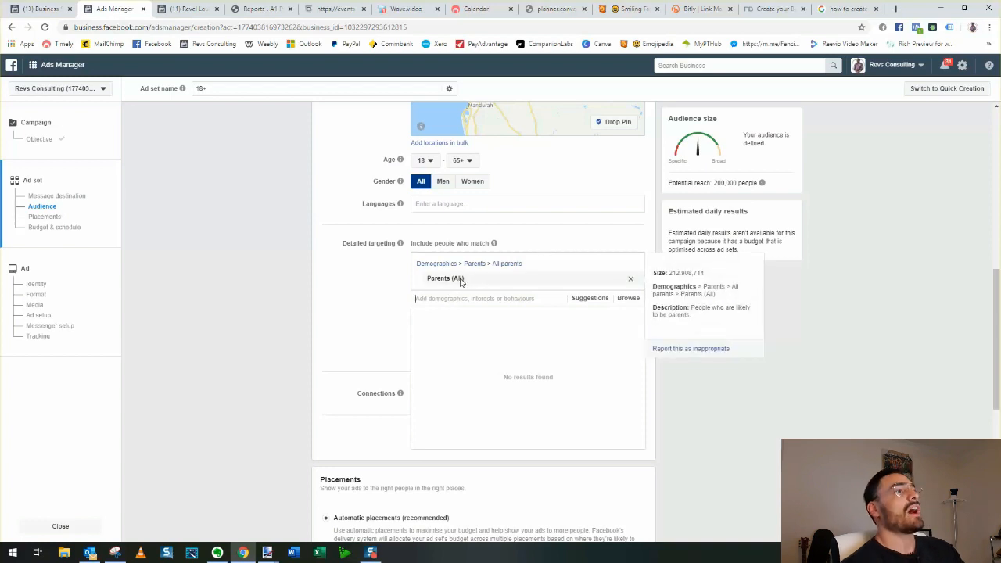
{"action": "left_click", "coordinate": [630, 279]}
Add the relationship status In a relationship to the audience's detailed targeting
{"action": "left_click", "coordinate": [482, 263]}
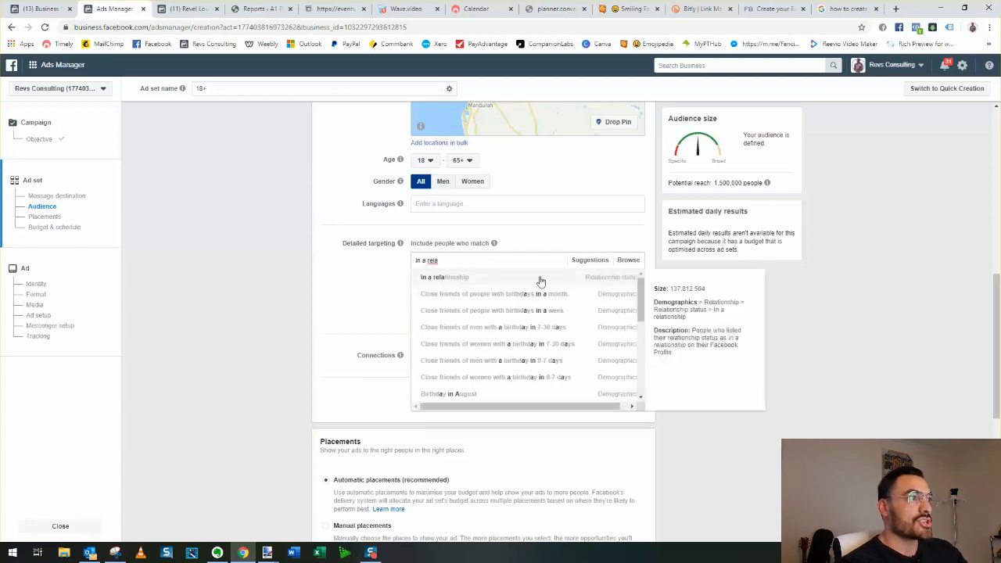
{"action": "left_click", "coordinate": [443, 280]}
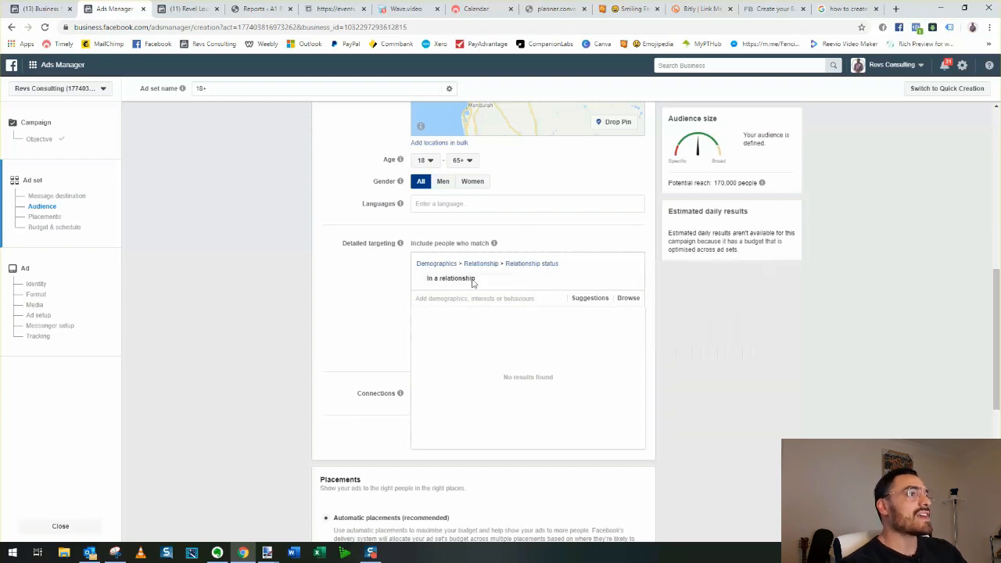
{"action": "mouse_move", "coordinate": [440, 282]}
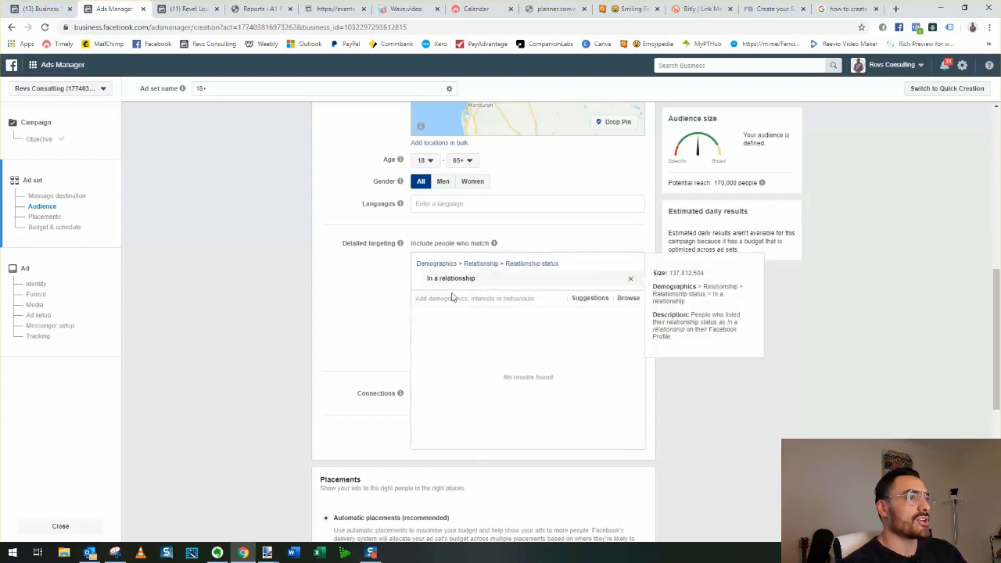
Look through the suggested relationship-related targeting options, and remove In a relationship from the detailed targeting
{"action": "left_click", "coordinate": [593, 302]}
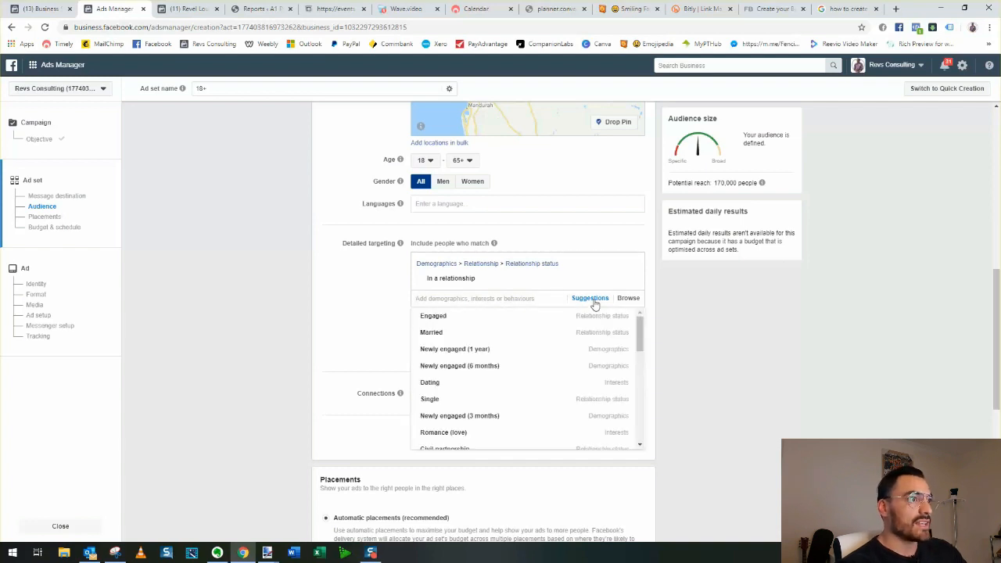
{"action": "mouse_move", "coordinate": [443, 320]}
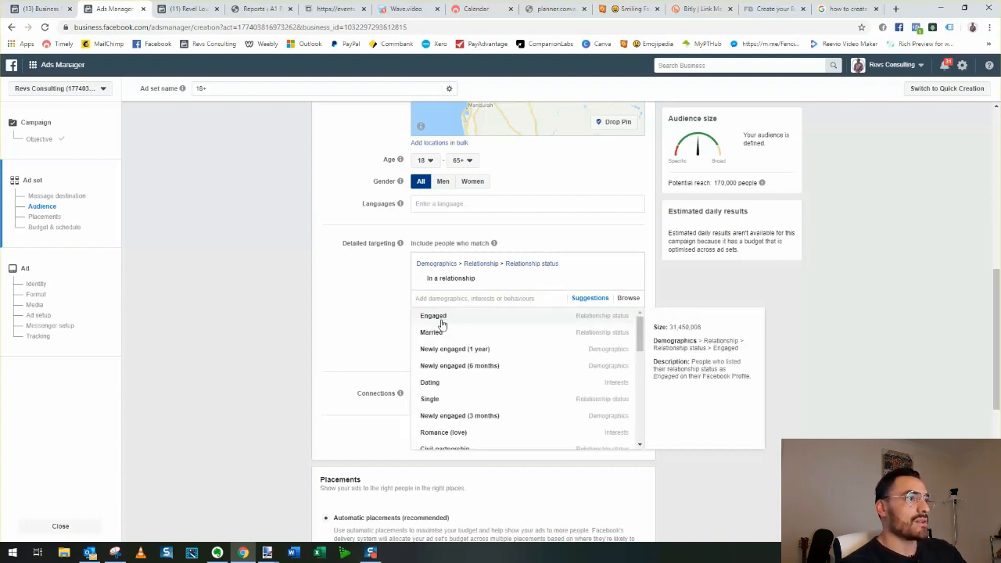
{"action": "mouse_move", "coordinate": [468, 285]}
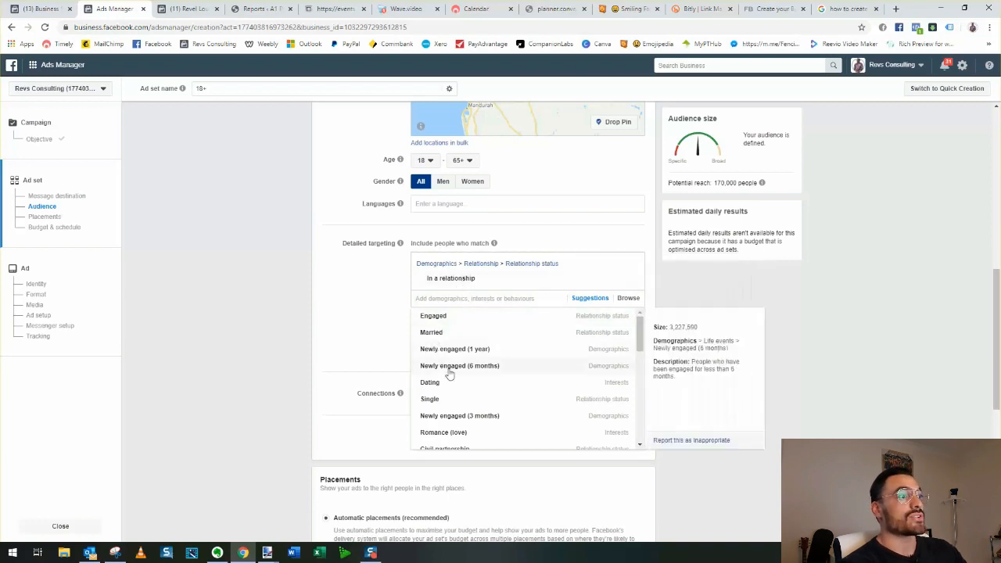
{"action": "scroll", "coordinate": [446, 365], "scroll_direction": "down", "scroll_amount": 1}
{"action": "left_click", "coordinate": [361, 315]}
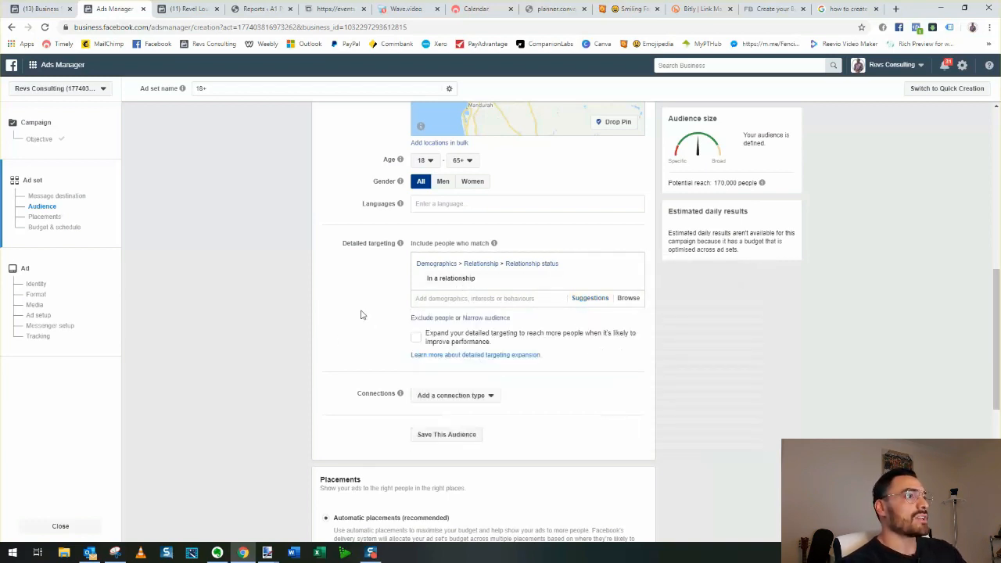
{"action": "left_click", "coordinate": [632, 278]}
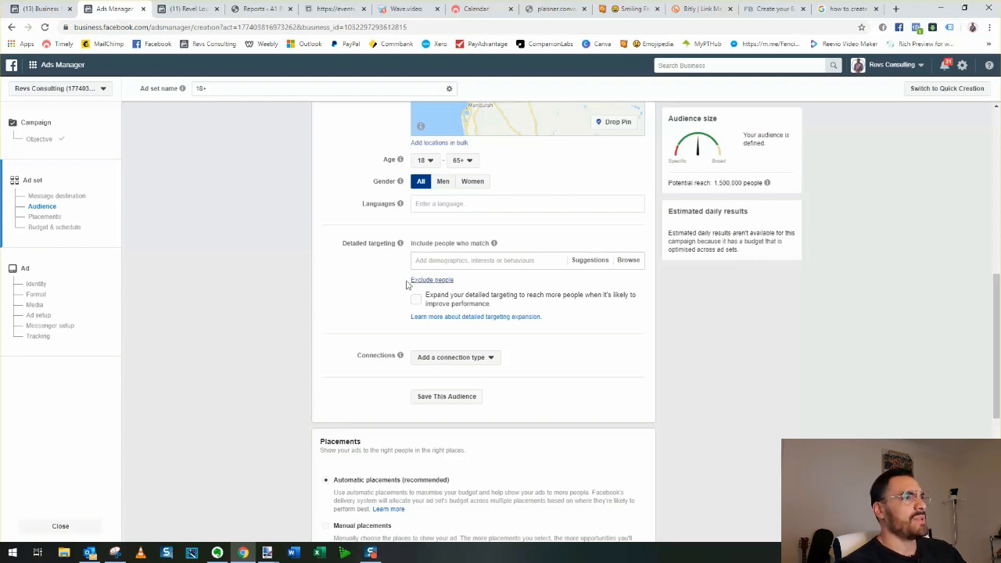
Review the audience's location, age, gender and detailed targeting settings
{"action": "scroll", "coordinate": [440, 268], "scroll_direction": "up", "scroll_amount": 5}
{"action": "scroll", "coordinate": [469, 235], "scroll_direction": "down", "scroll_amount": 1}
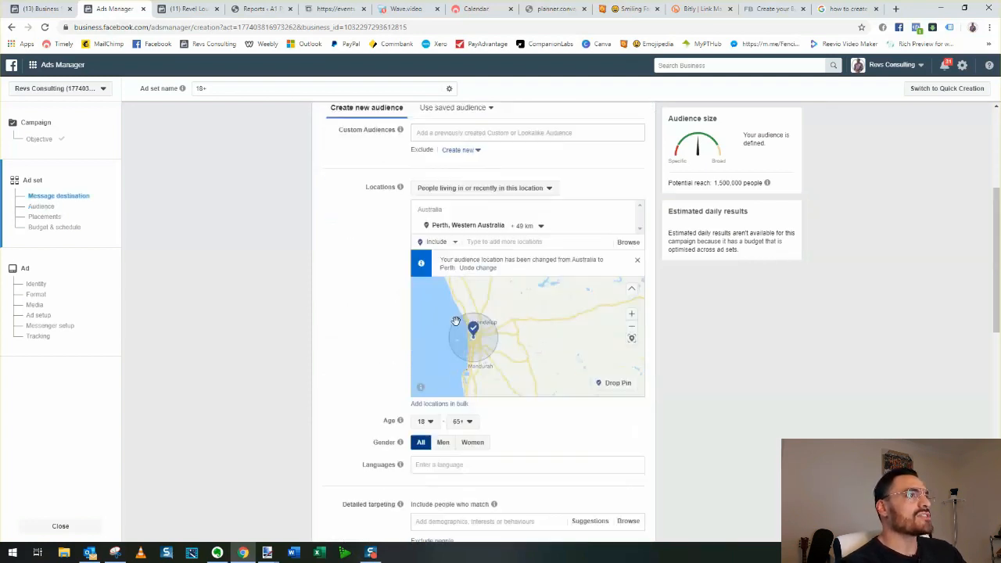
{"action": "scroll", "coordinate": [391, 301], "scroll_direction": "down", "scroll_amount": 1}
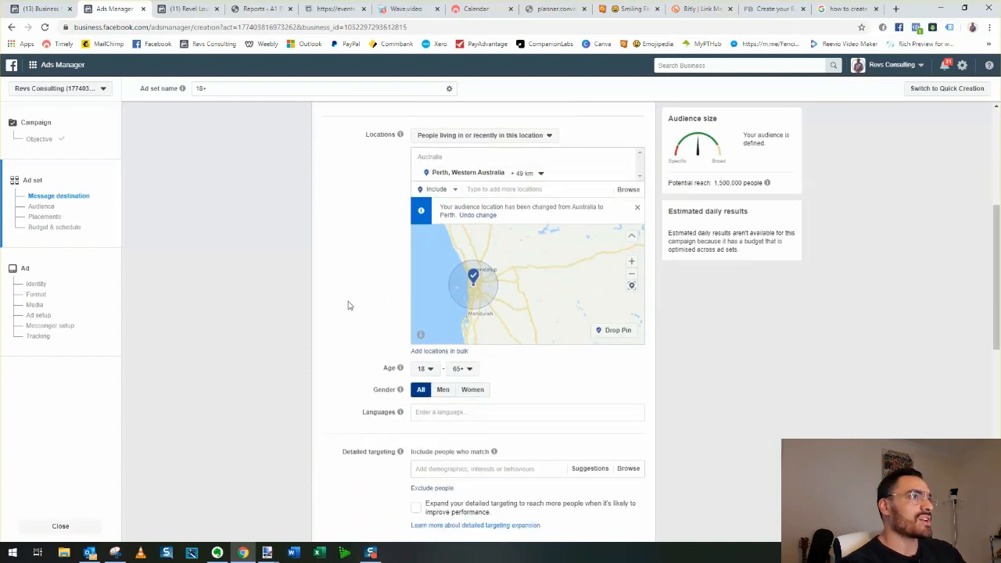
{"action": "scroll", "coordinate": [361, 292], "scroll_direction": "down", "scroll_amount": 3}
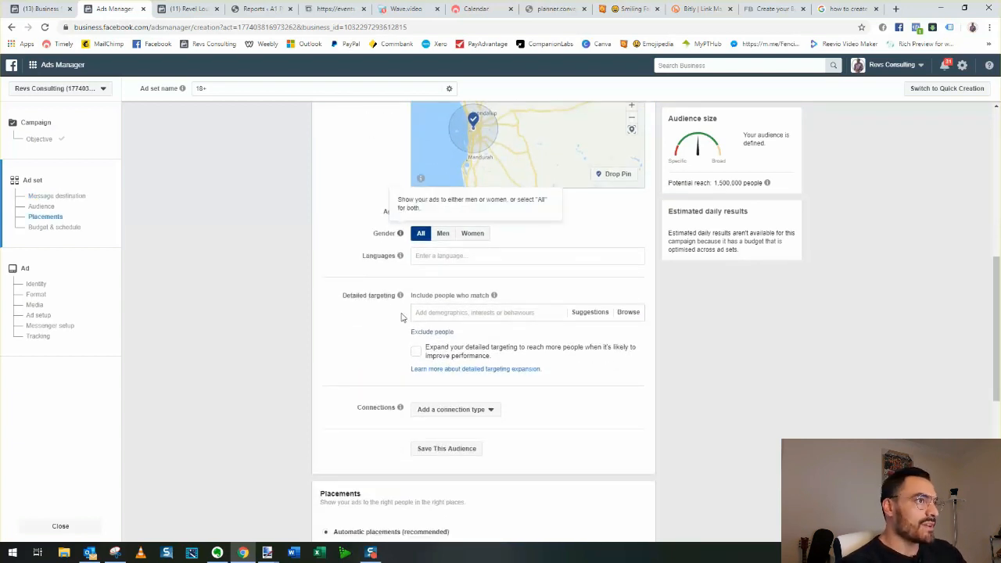
{"action": "scroll", "coordinate": [403, 317], "scroll_direction": "down", "scroll_amount": 1}
{"action": "left_click", "coordinate": [445, 259]}
{"action": "left_click", "coordinate": [364, 290]}
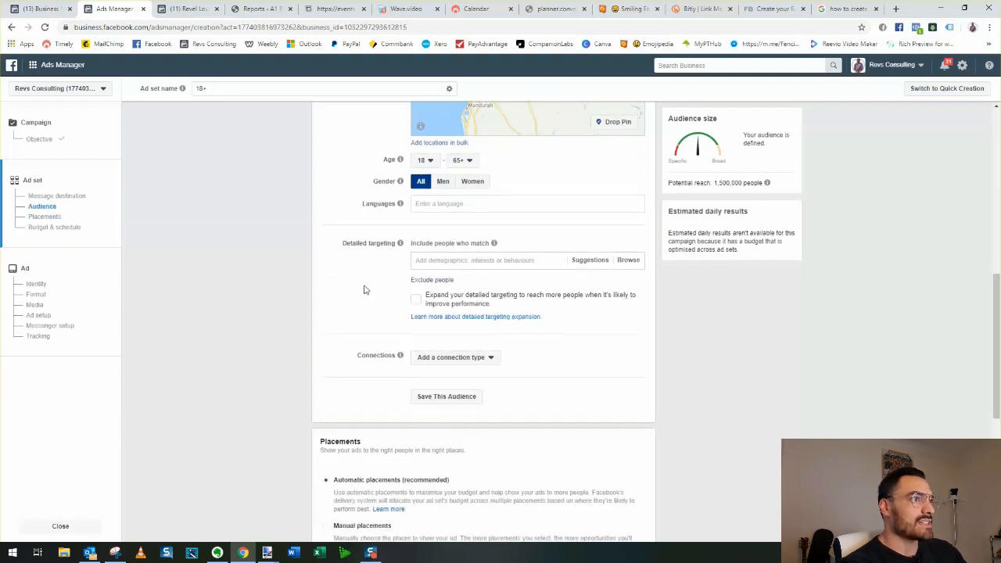
Search the detailed targeting for books and add the Reading interest Books
{"action": "left_click", "coordinate": [451, 260]}
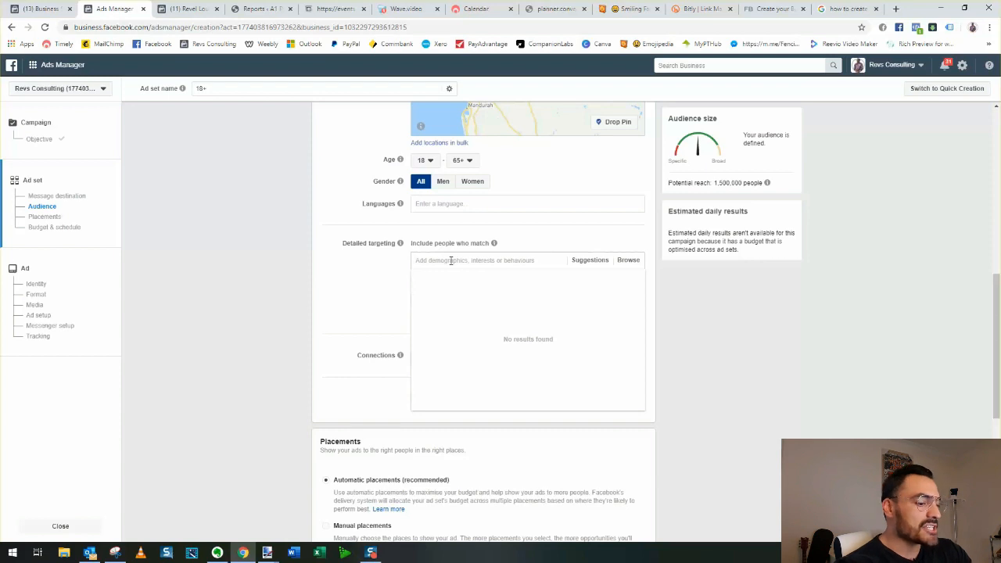
{"action": "type", "text": "books"}
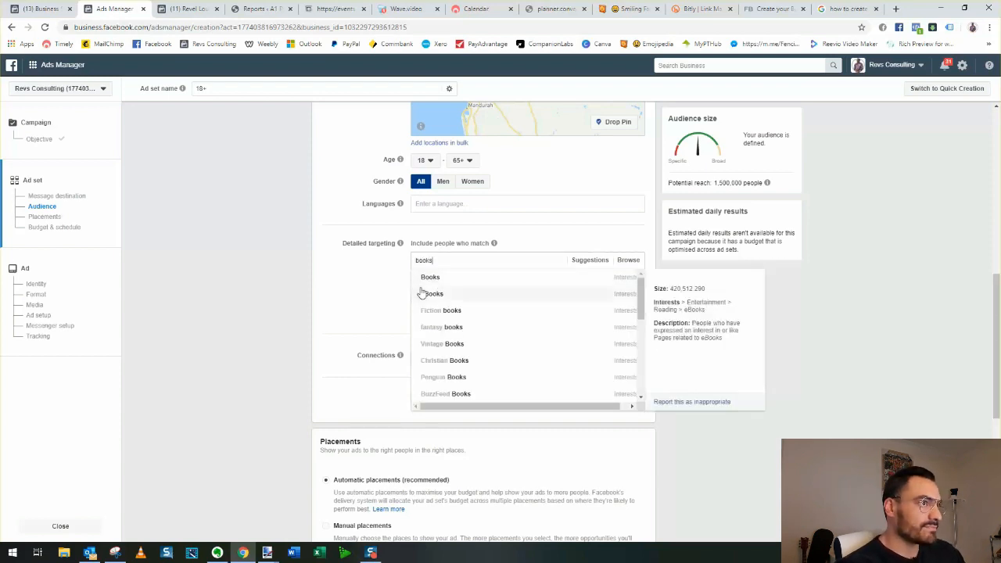
{"action": "left_click", "coordinate": [420, 292]}
Set the audience's minimum age to 47
{"action": "scroll", "coordinate": [376, 287], "scroll_direction": "up", "scroll_amount": 1}
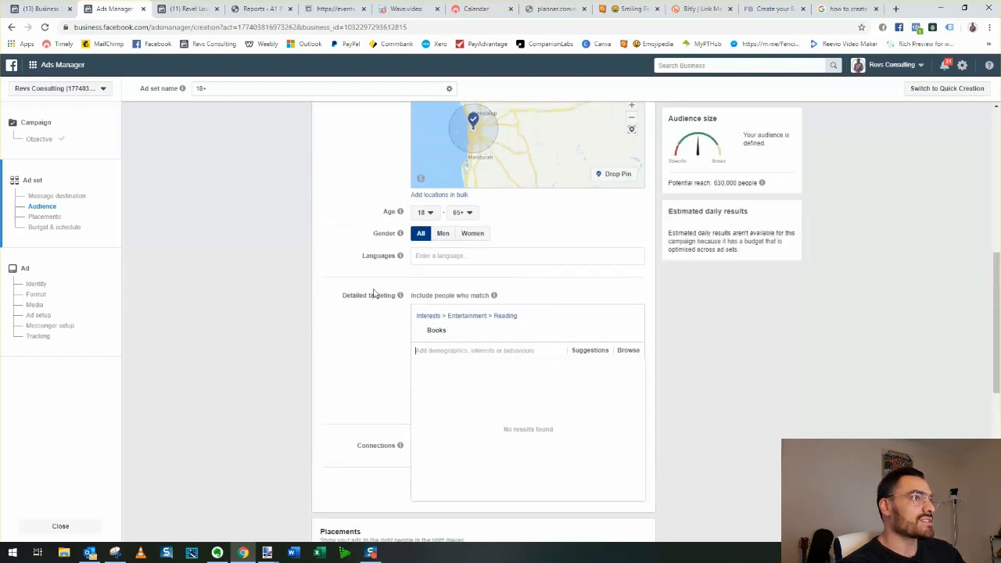
{"action": "left_click", "coordinate": [368, 210]}
{"action": "left_click", "coordinate": [428, 214]}
{"action": "scroll", "coordinate": [435, 353], "scroll_direction": "down", "scroll_amount": 4}
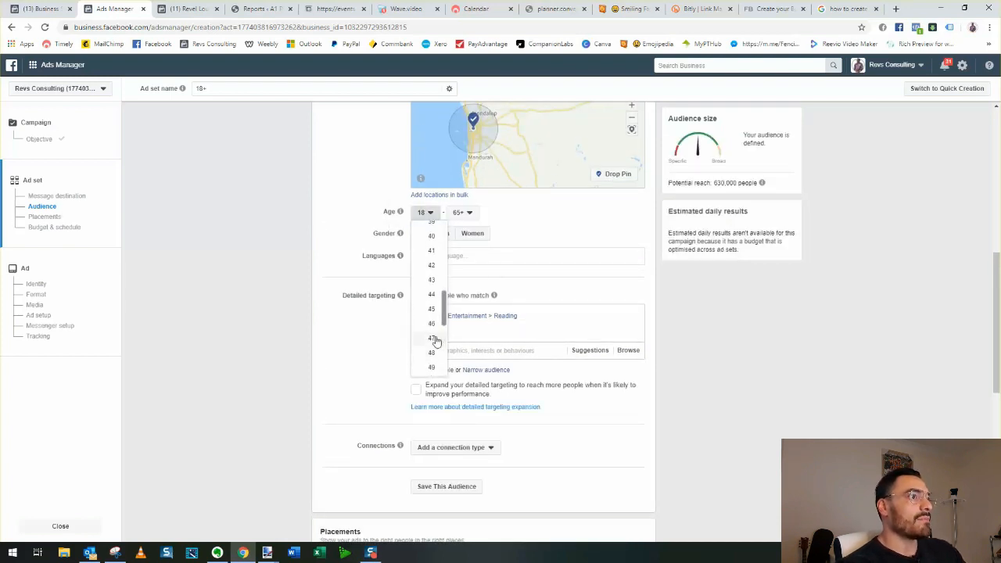
{"action": "left_click", "coordinate": [434, 338]}
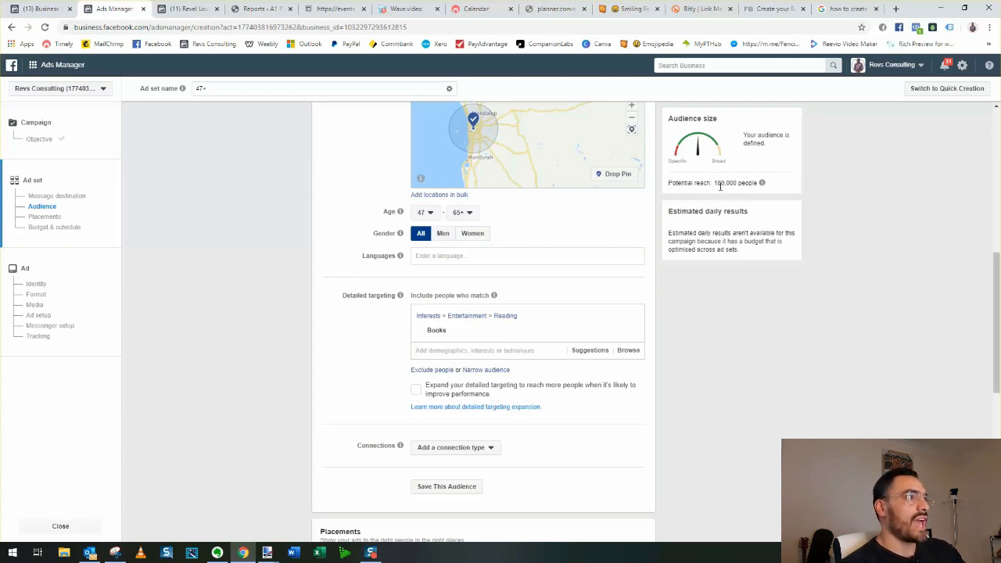
Enable expanding the detailed targeting to reach more people when it's likely to improve performance
{"action": "left_click", "coordinate": [415, 389]}
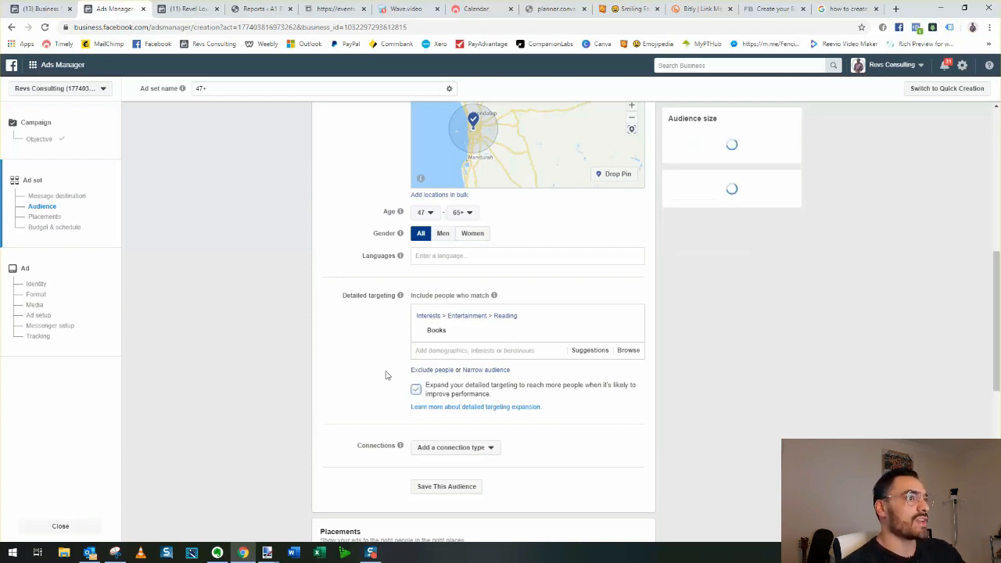
{"action": "mouse_move", "coordinate": [761, 182]}
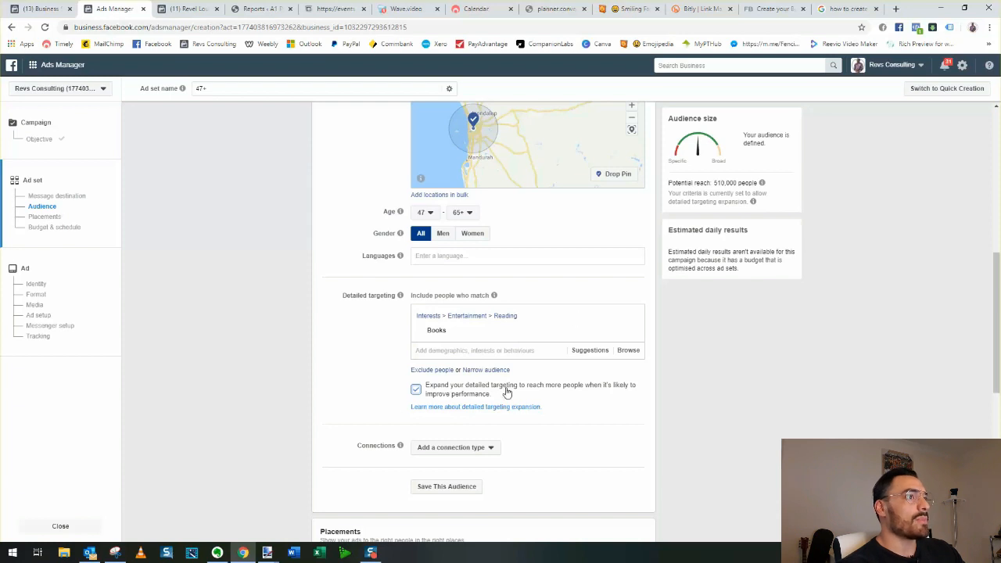
{"action": "mouse_move", "coordinate": [492, 297]}
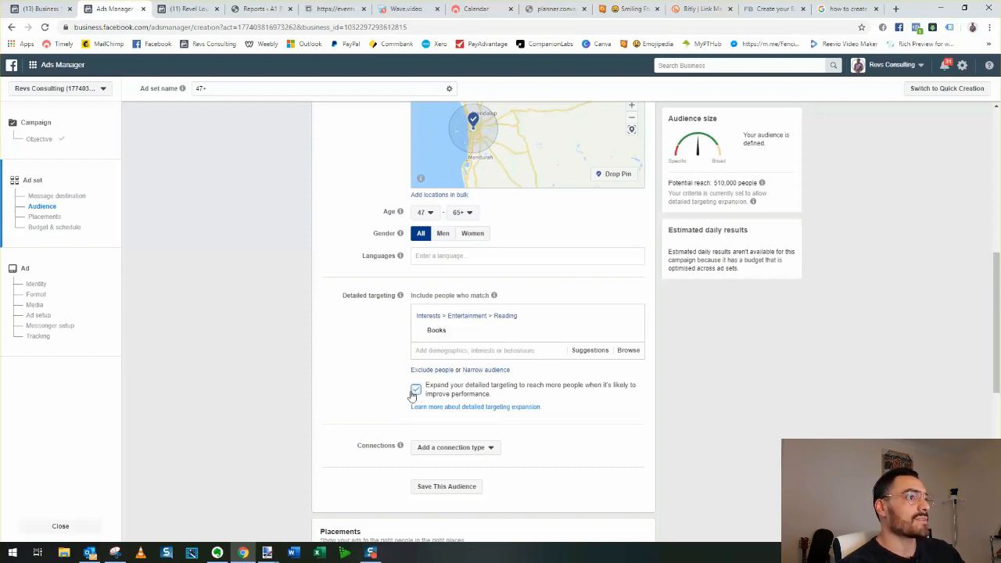
Switch the ad set to manual placements and review the available platforms and placements
{"action": "scroll", "coordinate": [371, 399], "scroll_direction": "down", "scroll_amount": 5}
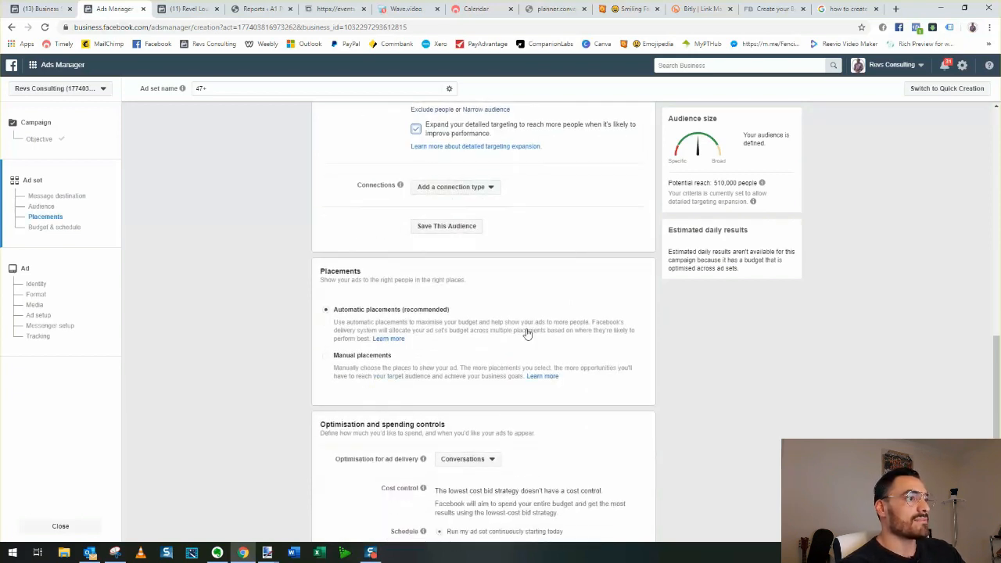
{"action": "scroll", "coordinate": [388, 177], "scroll_direction": "up", "scroll_amount": 1}
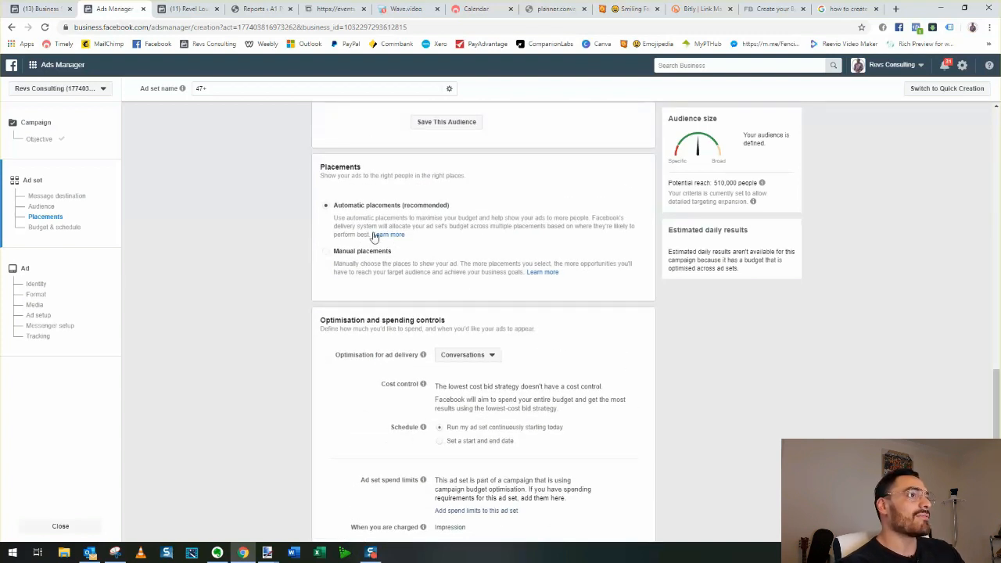
{"action": "left_click", "coordinate": [325, 252]}
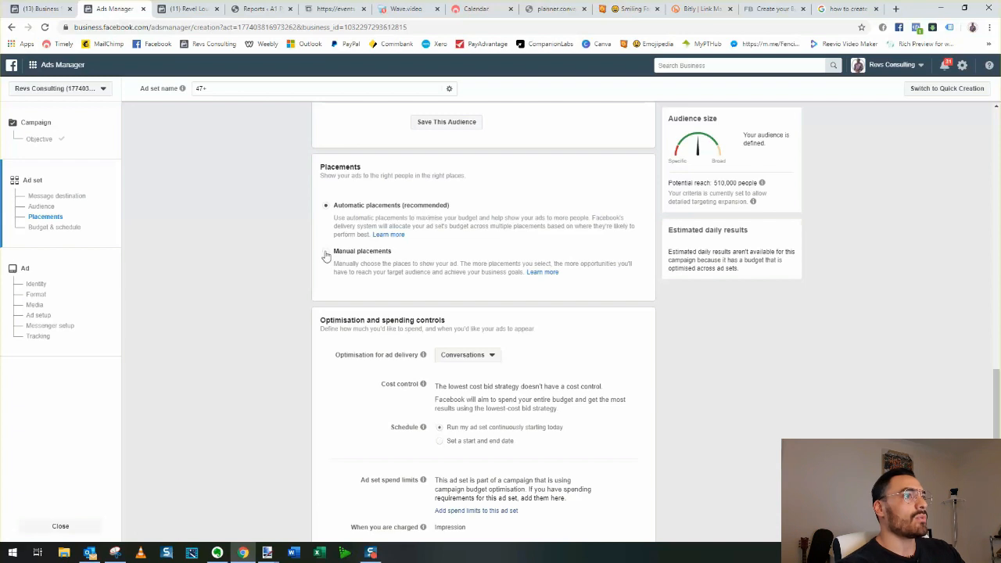
{"action": "scroll", "coordinate": [297, 348], "scroll_direction": "down", "scroll_amount": 2}
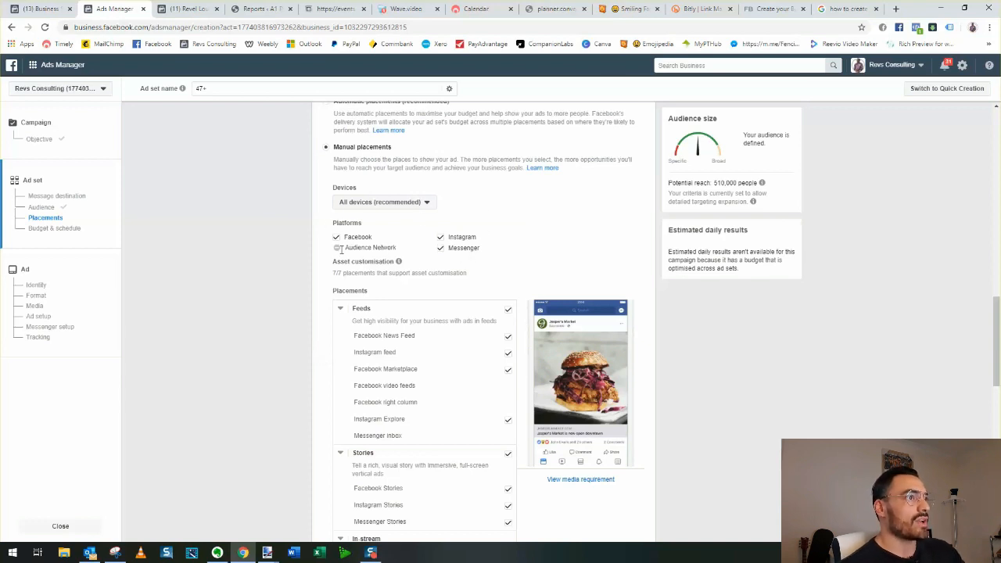
{"action": "scroll", "coordinate": [309, 304], "scroll_direction": "down", "scroll_amount": 2}
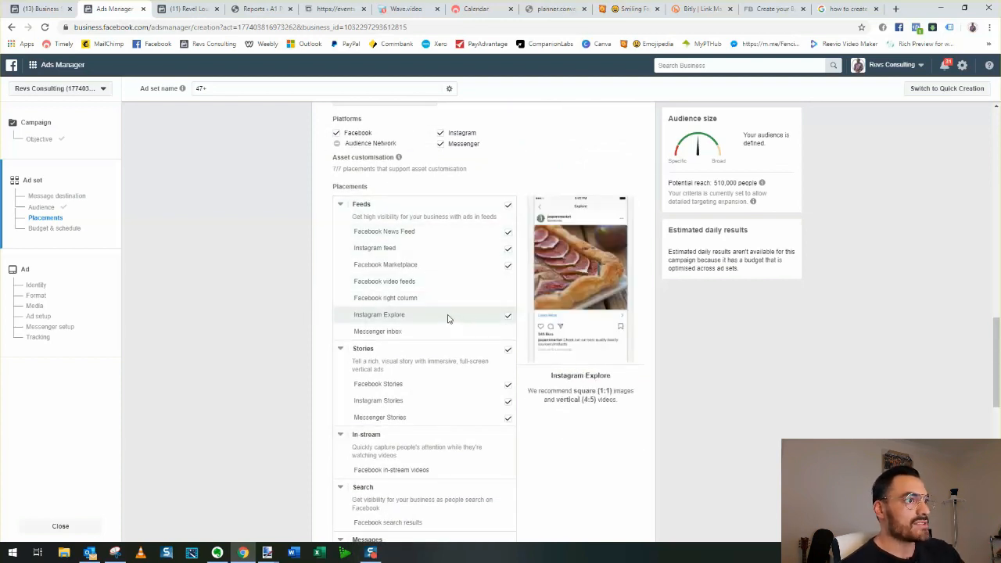
{"action": "scroll", "coordinate": [438, 319], "scroll_direction": "down", "scroll_amount": 1}
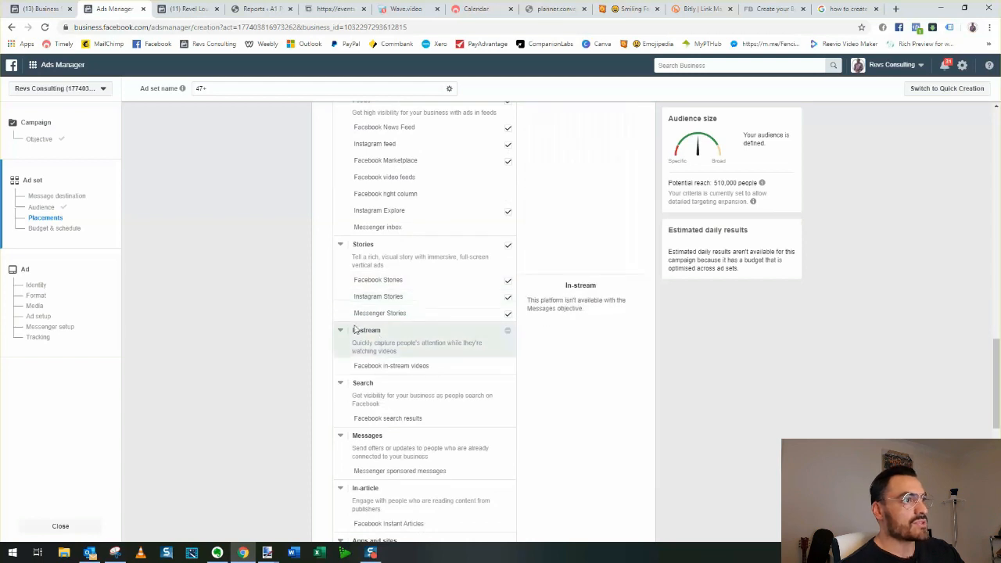
Review the manual placements list, from feeds and stories through in-stream, search, messages, in-article, and apps and sites
{"action": "scroll", "coordinate": [425, 306], "scroll_direction": "down", "scroll_amount": 2}
{"action": "scroll", "coordinate": [368, 274], "scroll_direction": "down", "scroll_amount": 1}
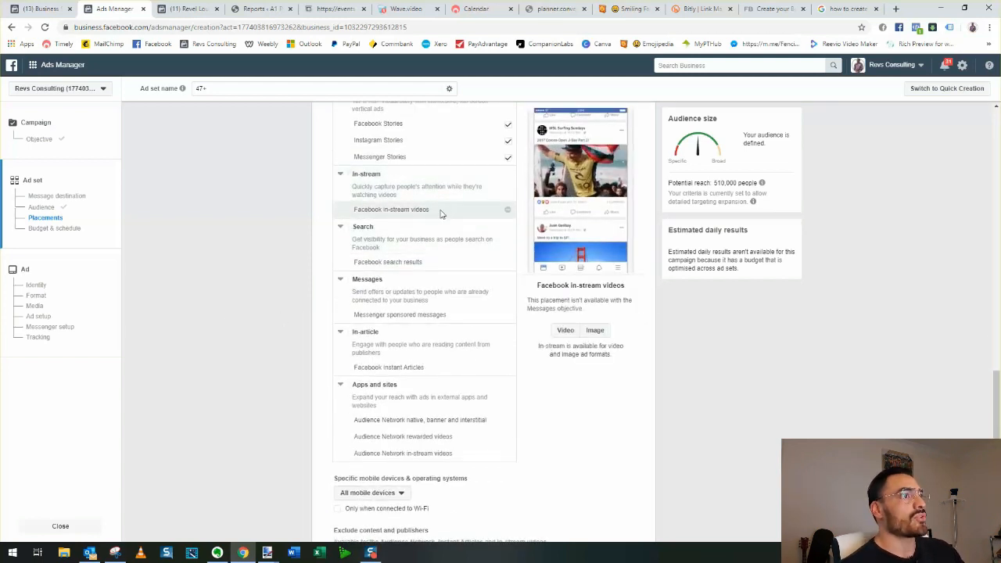
{"action": "scroll", "coordinate": [470, 213], "scroll_direction": "down", "scroll_amount": 1}
{"action": "scroll", "coordinate": [250, 258], "scroll_direction": "down", "scroll_amount": 1}
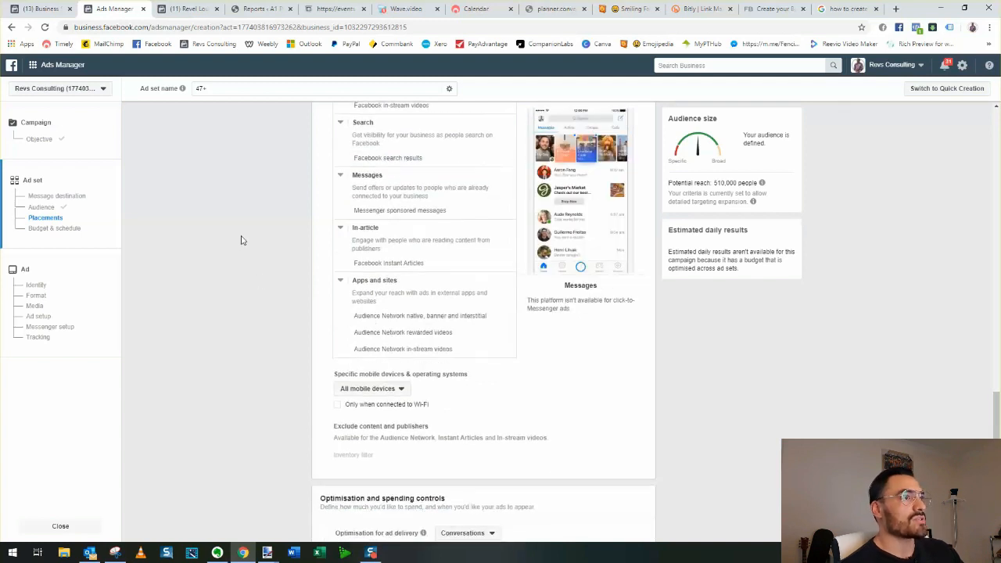
{"action": "scroll", "coordinate": [274, 290], "scroll_direction": "down", "scroll_amount": 1}
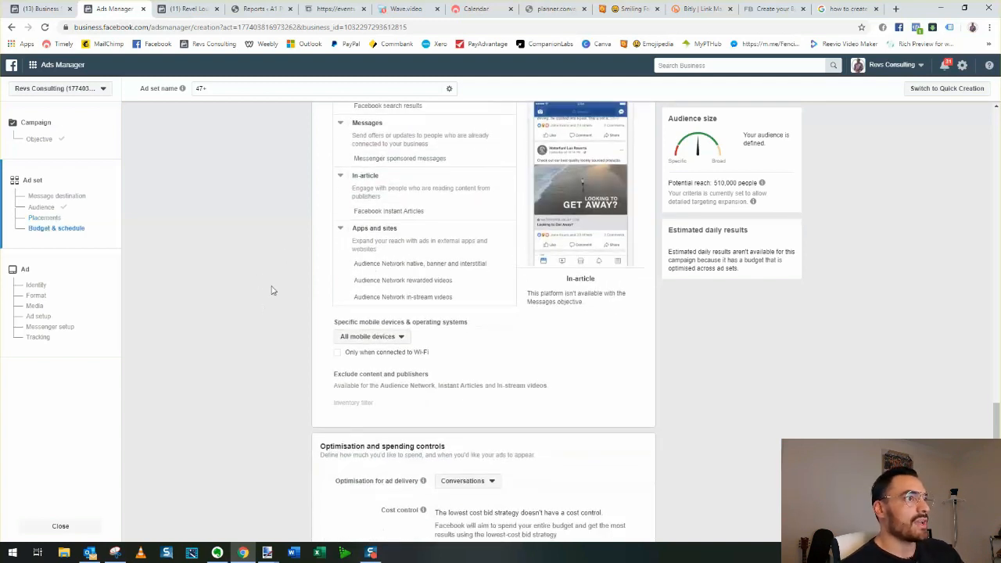
{"action": "scroll", "coordinate": [317, 309], "scroll_direction": "up", "scroll_amount": 1}
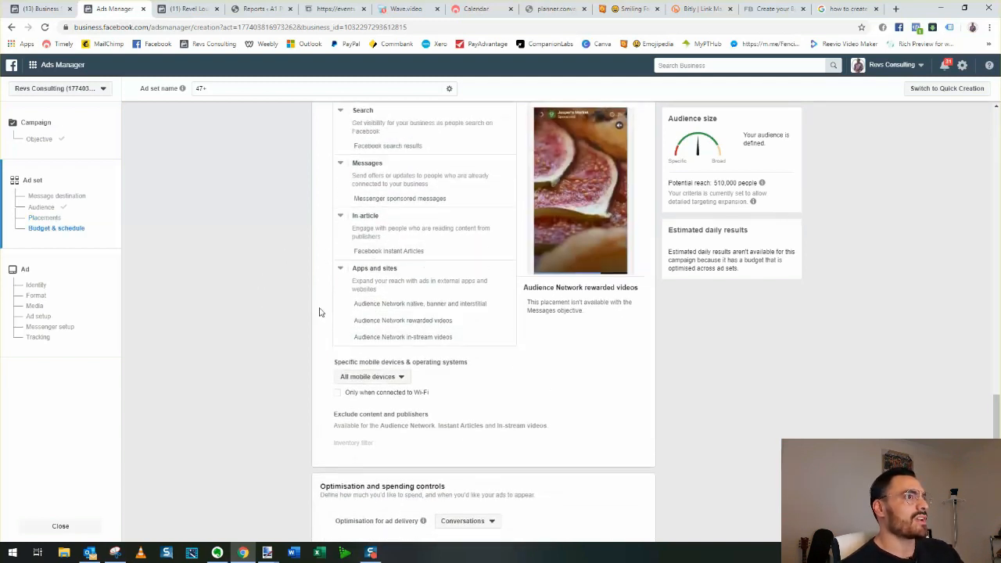
{"action": "scroll", "coordinate": [329, 334], "scroll_direction": "up", "scroll_amount": 6}
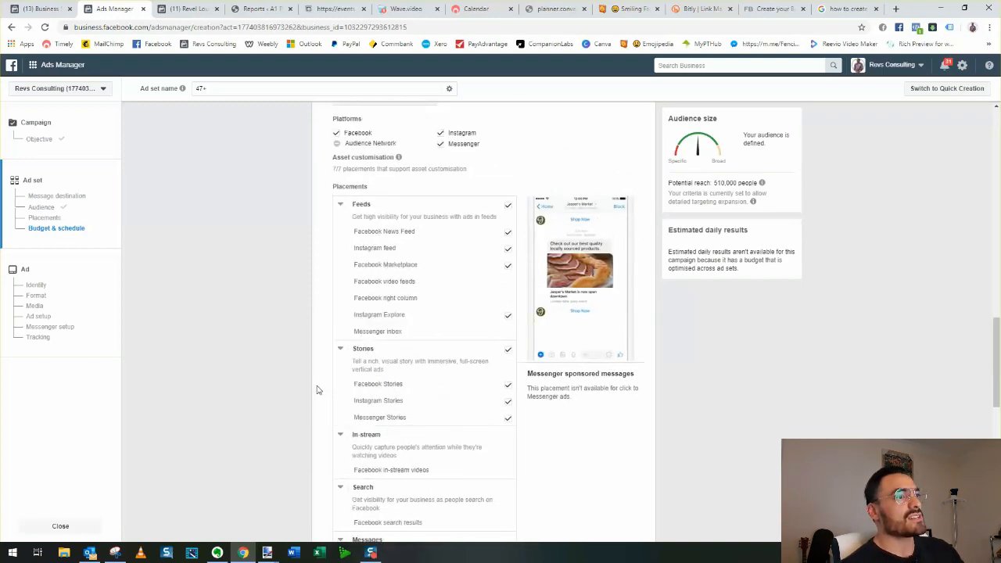
{"action": "scroll", "coordinate": [315, 391], "scroll_direction": "down", "scroll_amount": 1}
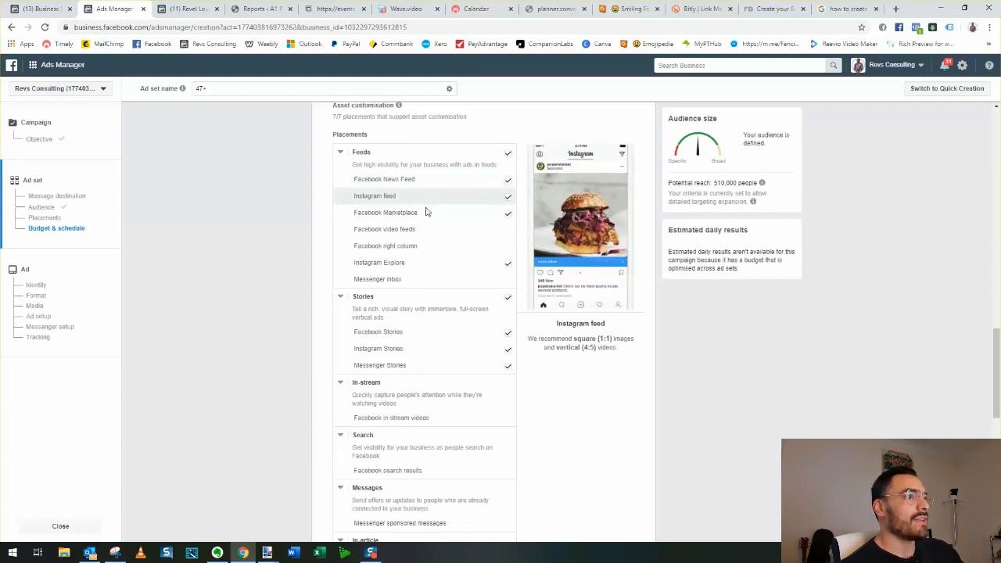
{"action": "scroll", "coordinate": [319, 333], "scroll_direction": "down", "scroll_amount": 1}
{"action": "scroll", "coordinate": [421, 294], "scroll_direction": "down", "scroll_amount": 1}
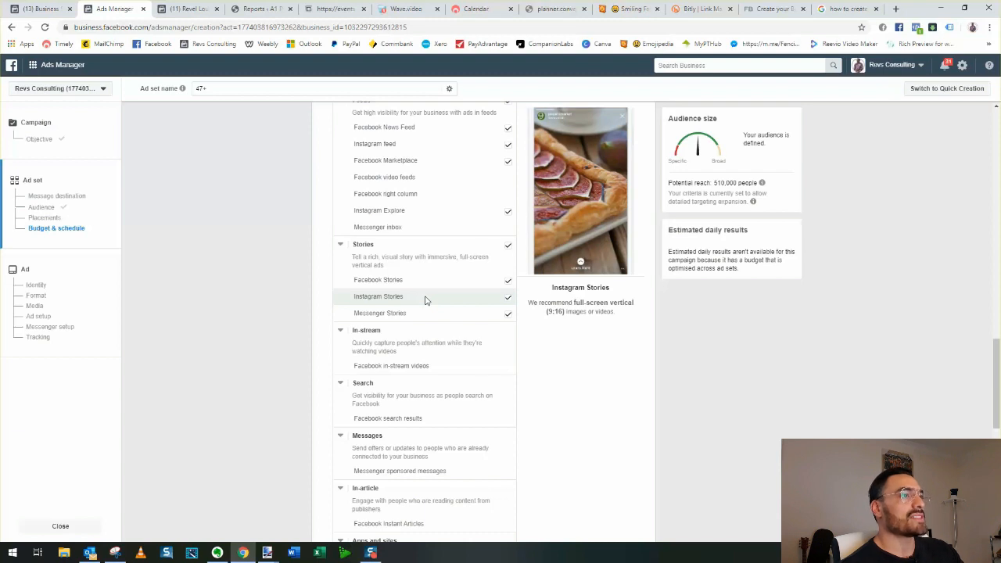
Switch the ad set back to automatic placements and continue to the ad creation stage
{"action": "scroll", "coordinate": [425, 301], "scroll_direction": "up", "scroll_amount": 5}
{"action": "left_click", "coordinate": [333, 157]}
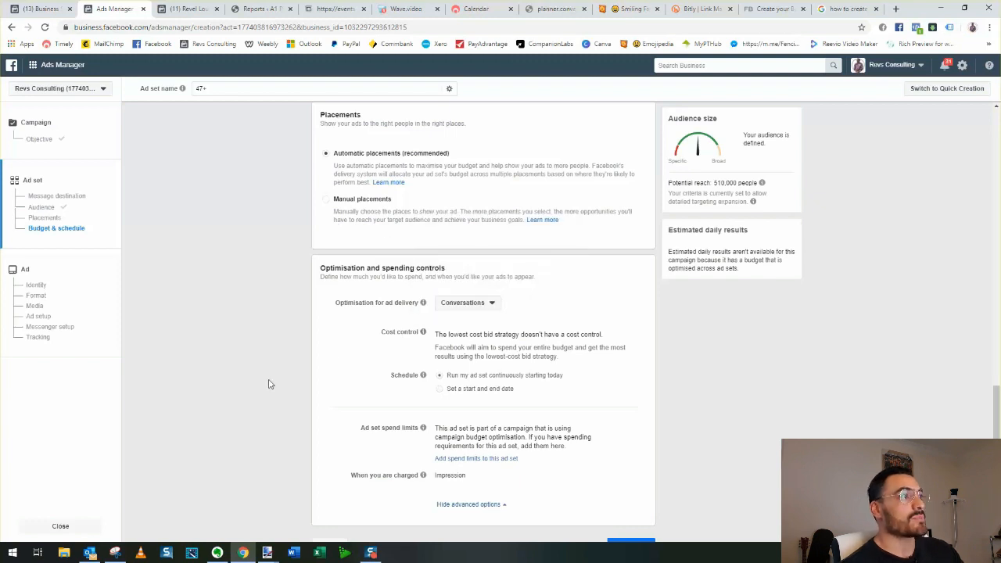
{"action": "scroll", "coordinate": [263, 425], "scroll_direction": "down", "scroll_amount": 1}
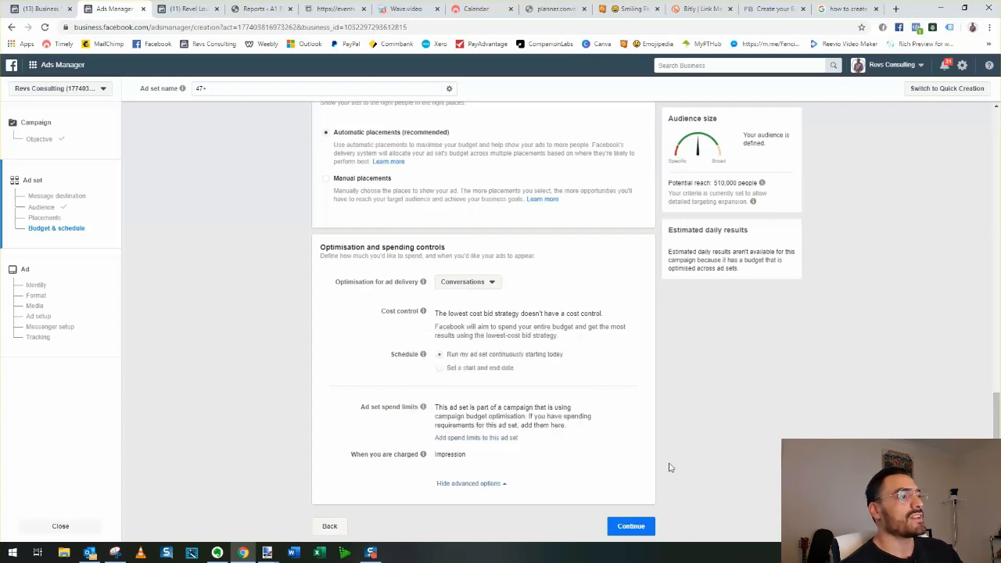
{"action": "left_click", "coordinate": [638, 526]}
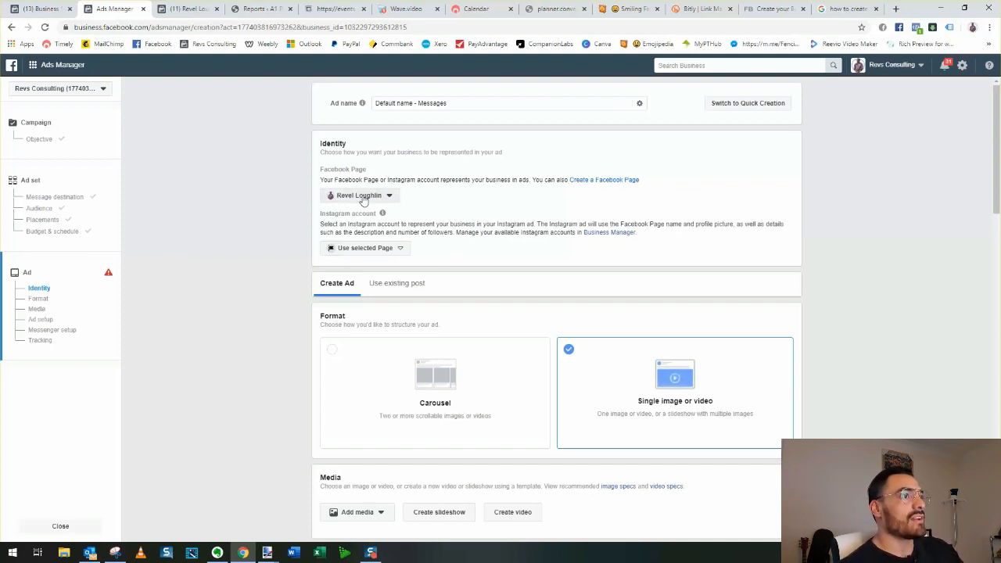
Set the ad's identity to use the connected Instagram account instead of the selected Facebook Page
{"action": "left_click", "coordinate": [391, 255]}
{"action": "left_click", "coordinate": [388, 290]}
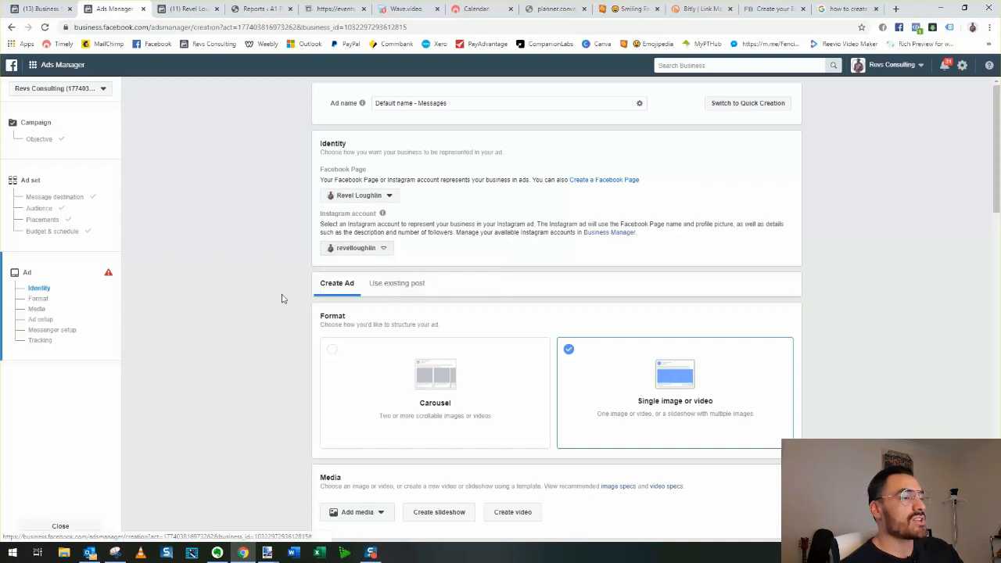
{"action": "left_click", "coordinate": [355, 255]}
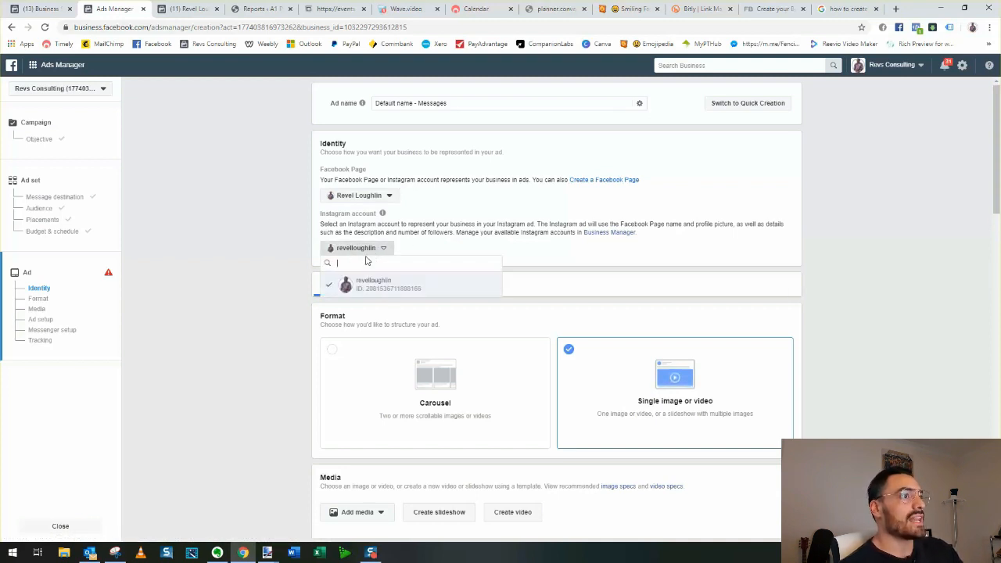
{"action": "left_click", "coordinate": [374, 249]}
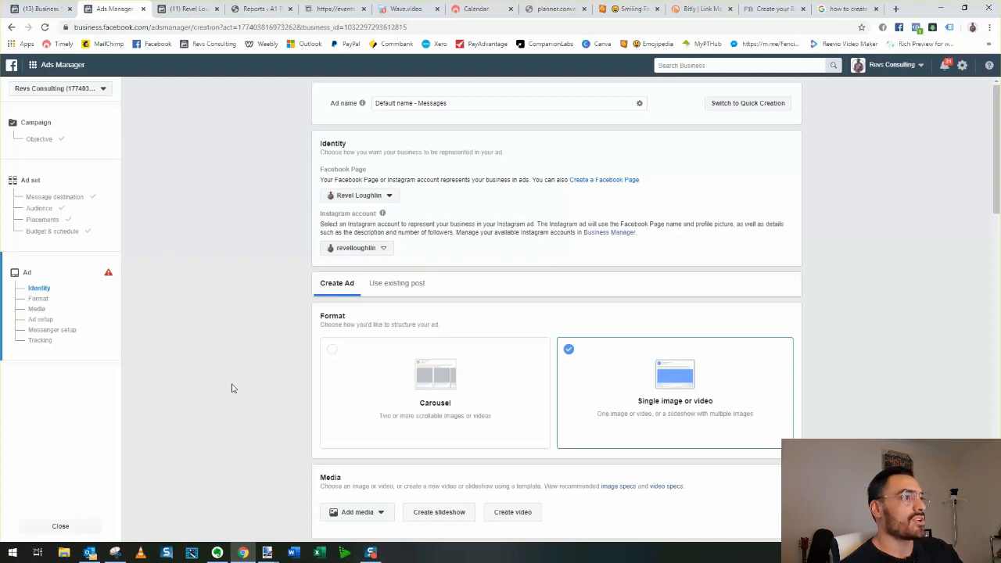
Look through the ad's format, media, ad setup and Messenger setup sections, including the primary text and headline fields
{"action": "scroll", "coordinate": [231, 387], "scroll_direction": "down", "scroll_amount": 2}
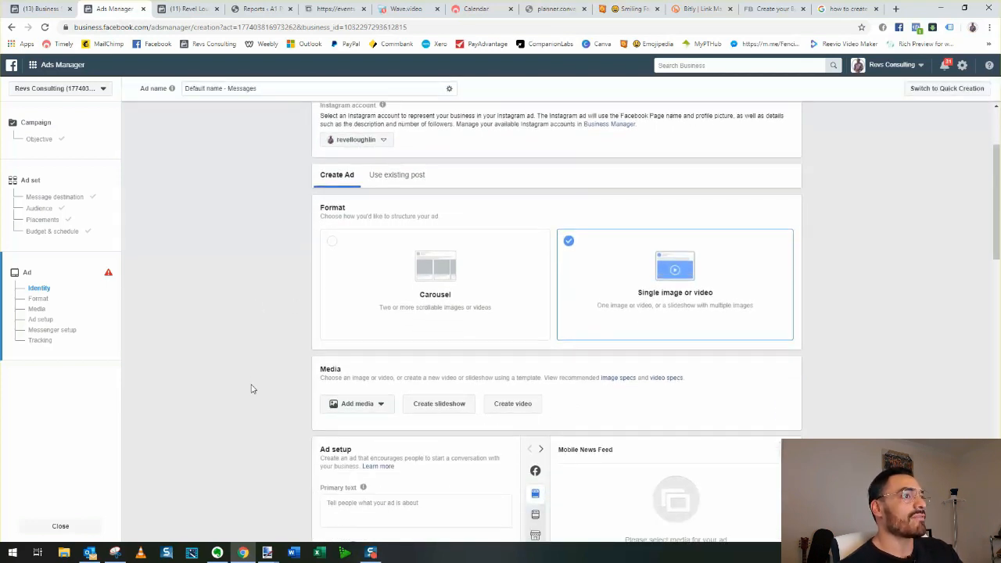
{"action": "scroll", "coordinate": [248, 386], "scroll_direction": "down", "scroll_amount": 4}
{"action": "scroll", "coordinate": [240, 383], "scroll_direction": "up", "scroll_amount": 3}
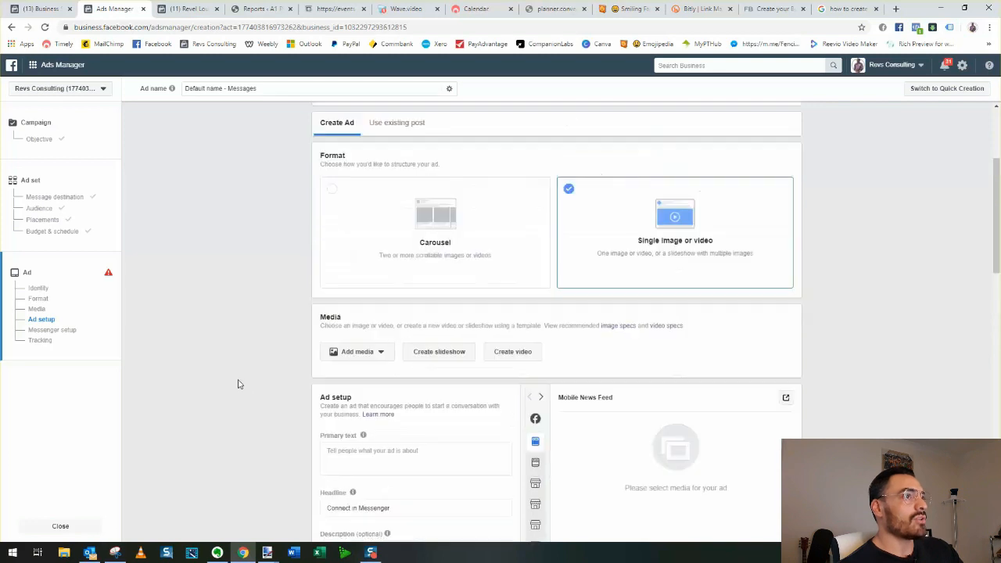
{"action": "scroll", "coordinate": [227, 401], "scroll_direction": "down", "scroll_amount": 2}
{"action": "left_click", "coordinate": [391, 352]}
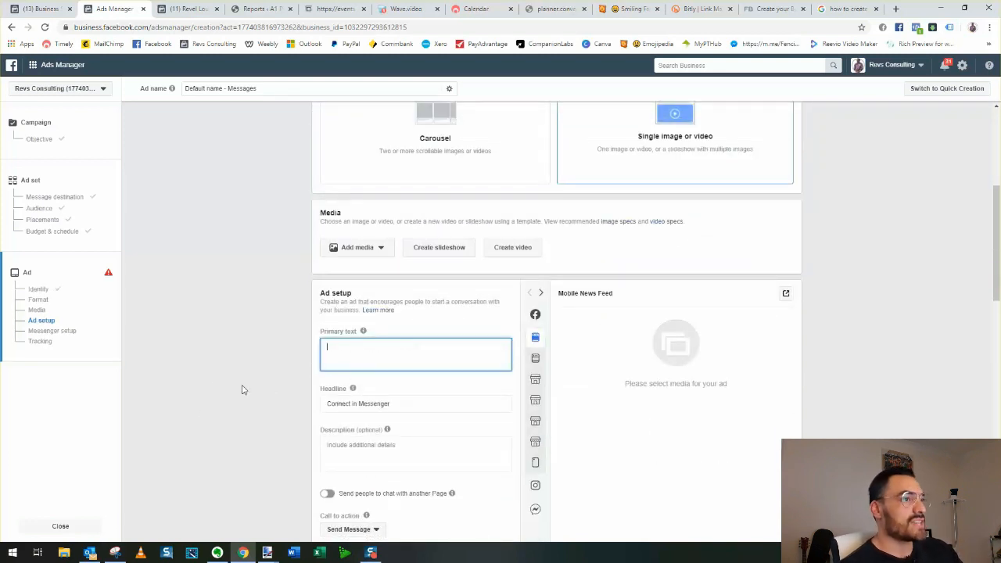
{"action": "scroll", "coordinate": [241, 389], "scroll_direction": "down", "scroll_amount": 3}
{"action": "left_click", "coordinate": [397, 248]}
{"action": "scroll", "coordinate": [226, 361], "scroll_direction": "down", "scroll_amount": 2}
{"action": "scroll", "coordinate": [266, 373], "scroll_direction": "up", "scroll_amount": 1}
{"action": "scroll", "coordinate": [375, 391], "scroll_direction": "down", "scroll_amount": 4}
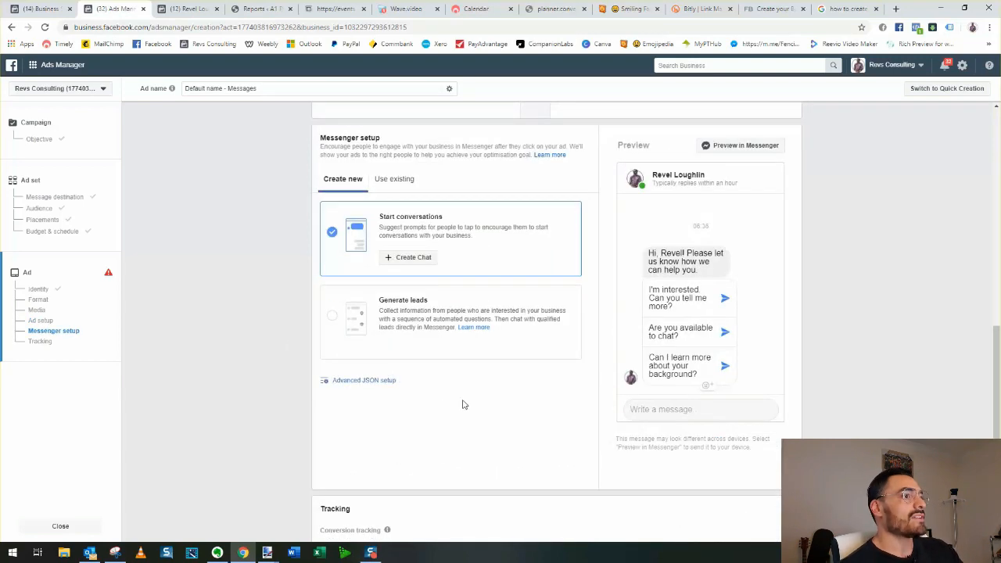
{"action": "scroll", "coordinate": [462, 404], "scroll_direction": "down", "scroll_amount": 1}
{"action": "scroll", "coordinate": [465, 410], "scroll_direction": "up", "scroll_amount": 2}
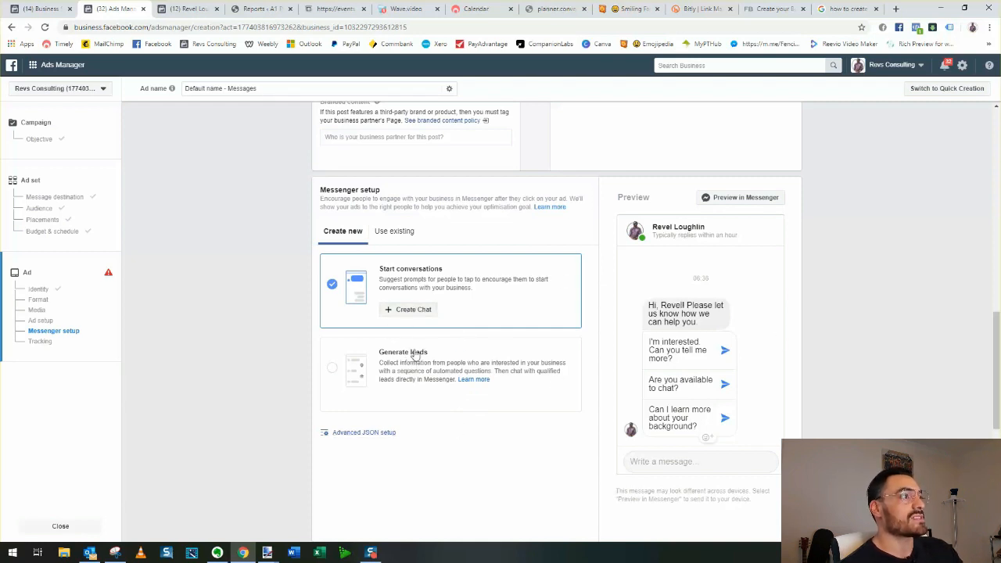
{"action": "scroll", "coordinate": [305, 410], "scroll_direction": "up", "scroll_amount": 6}
{"action": "scroll", "coordinate": [319, 412], "scroll_direction": "up", "scroll_amount": 3}
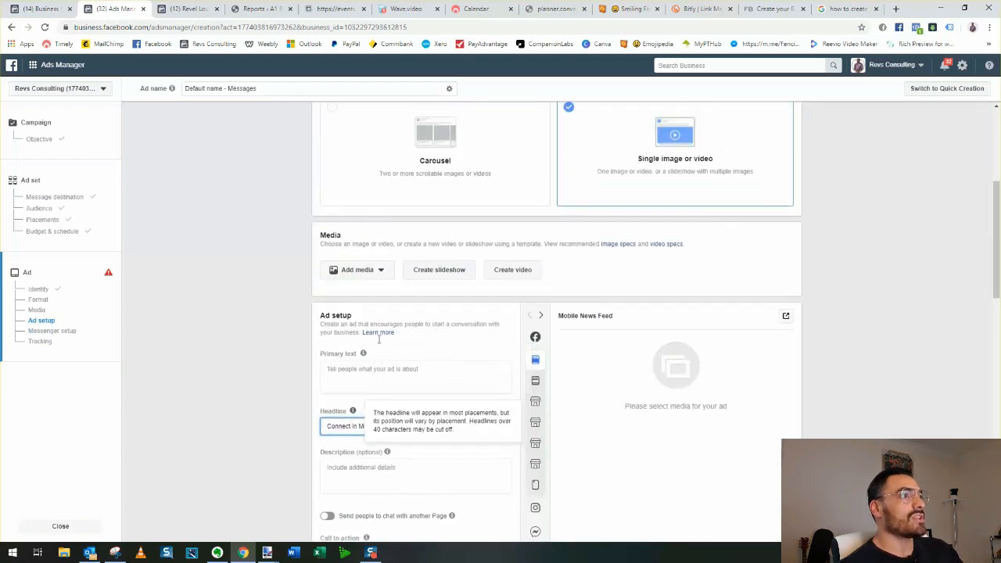
Add the 1200 × 668 and 1080 × 810 account images as the ad's media
{"action": "left_click", "coordinate": [382, 353]}
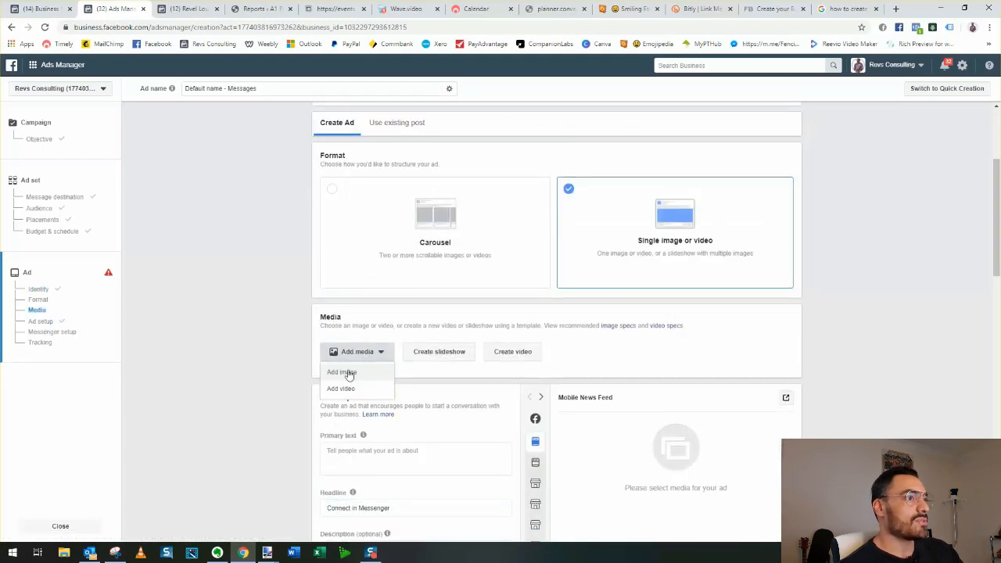
{"action": "left_click", "coordinate": [349, 372]}
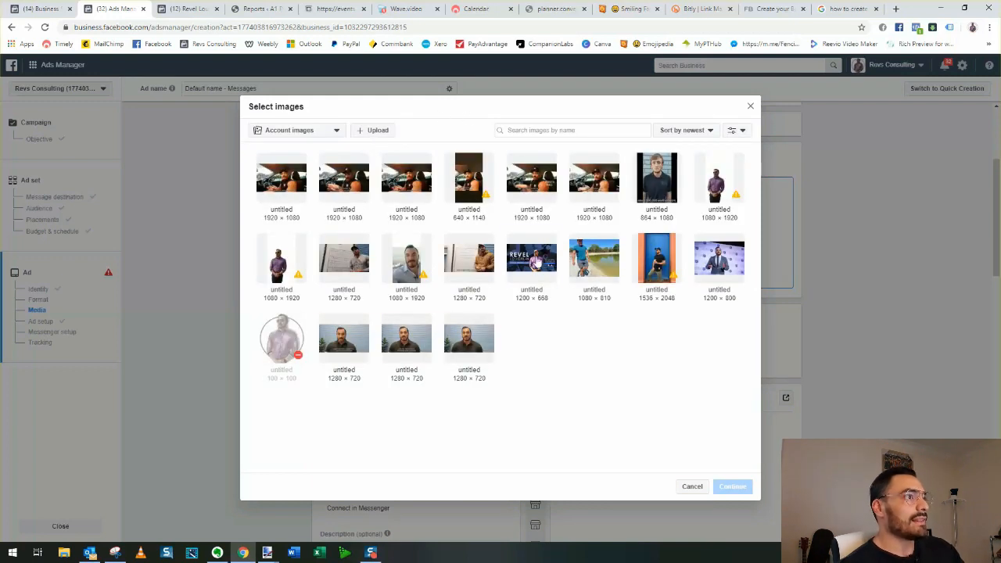
{"action": "left_click", "coordinate": [537, 261]}
{"action": "left_click", "coordinate": [614, 262]}
{"action": "left_click", "coordinate": [730, 490]}
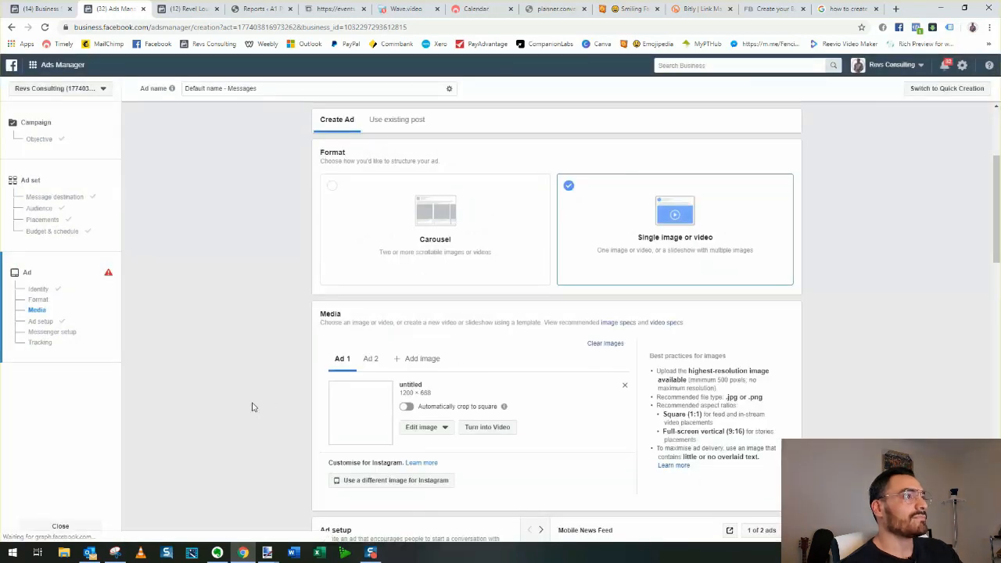
Change the opening line of the ad's primary text to "RESIDENTS NEAR PERTH"
{"action": "scroll", "coordinate": [249, 397], "scroll_direction": "down", "scroll_amount": 2}
{"action": "scroll", "coordinate": [248, 398], "scroll_direction": "down", "scroll_amount": 3}
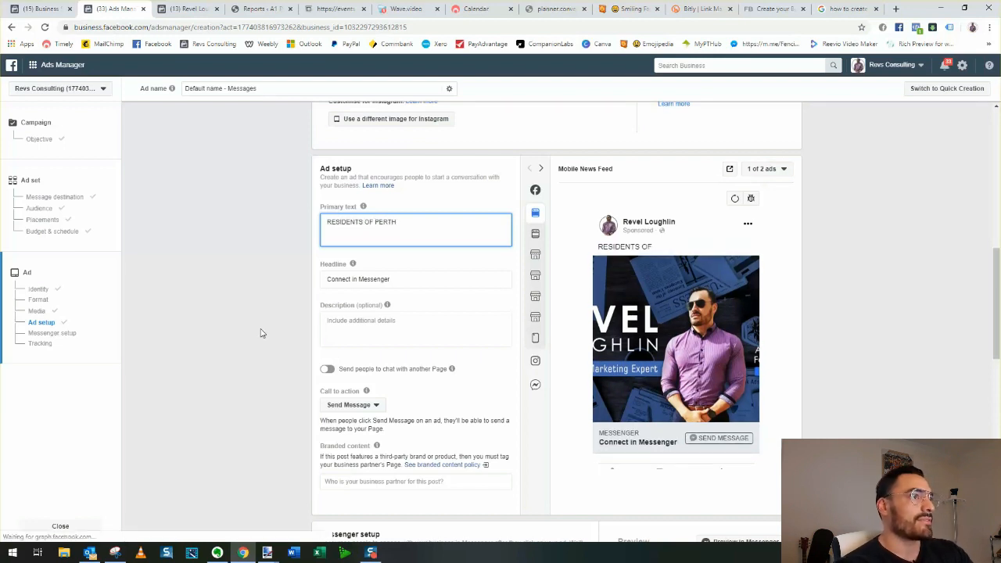
{"action": "double_click", "coordinate": [369, 222]}
{"action": "type", "text": "NEAR"}
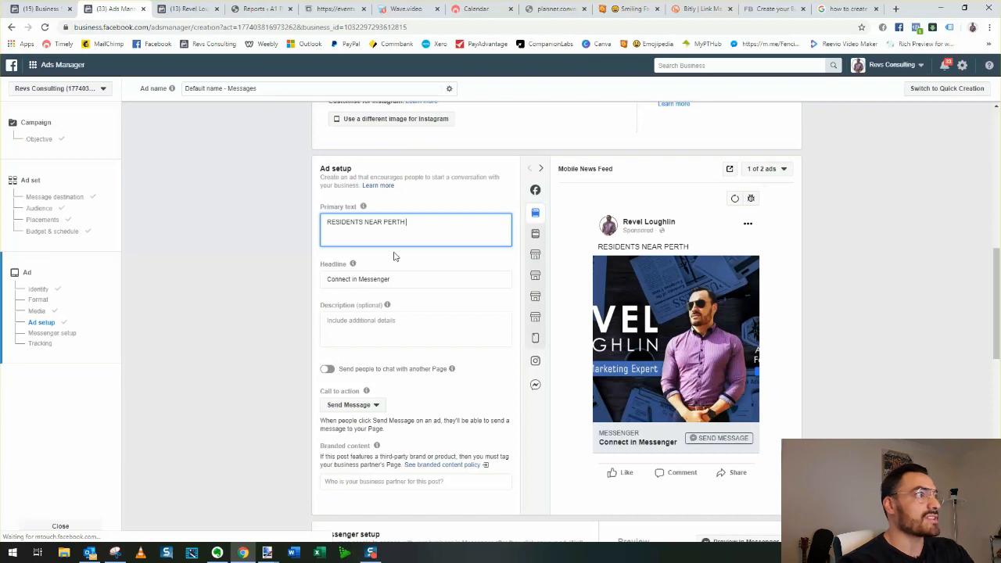
Add the question "Are you experiencing X?" as a separate paragraph below the primary text's opening line
{"action": "key", "text": "Return"}
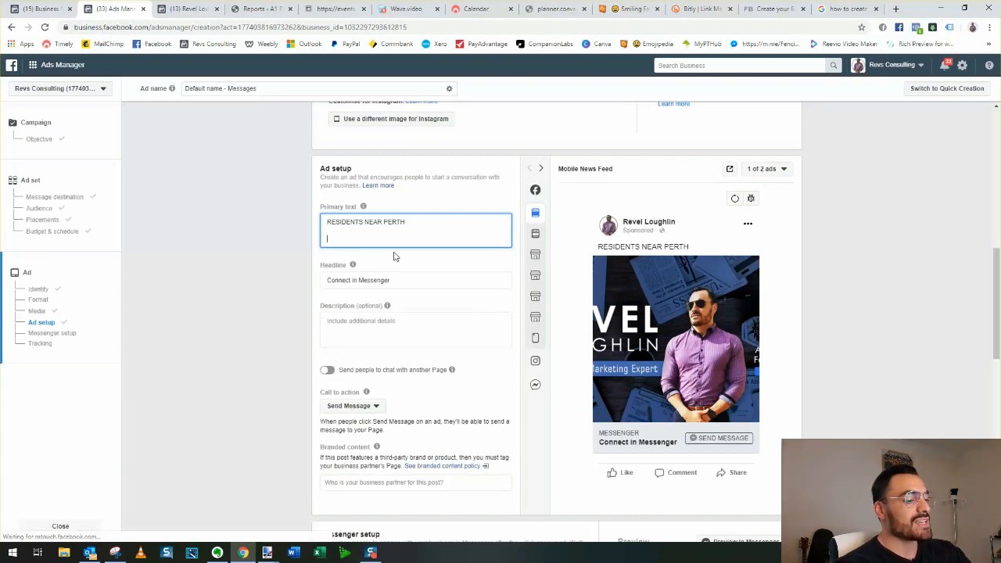
{"action": "type", "text": "A"}
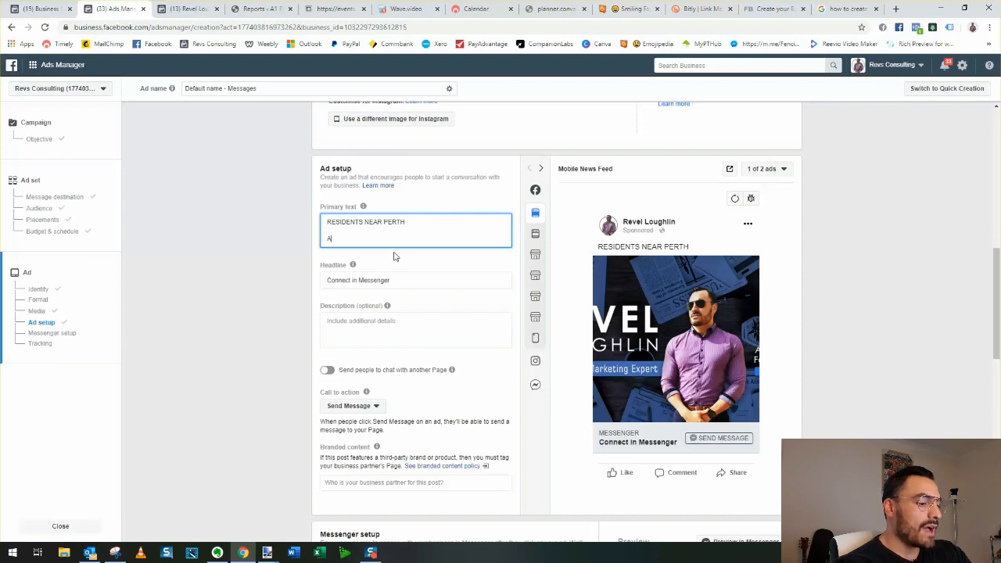
{"action": "type", "text": "re you experiencing X"}
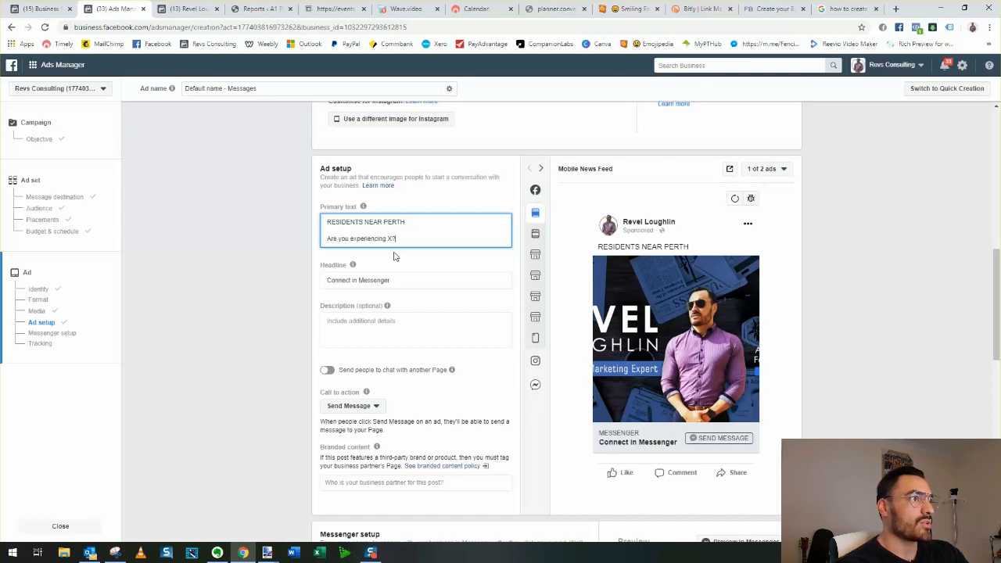
{"action": "type", "text": "?"}
{"action": "key", "text": "Return"}
{"action": "key", "text": "Return"}
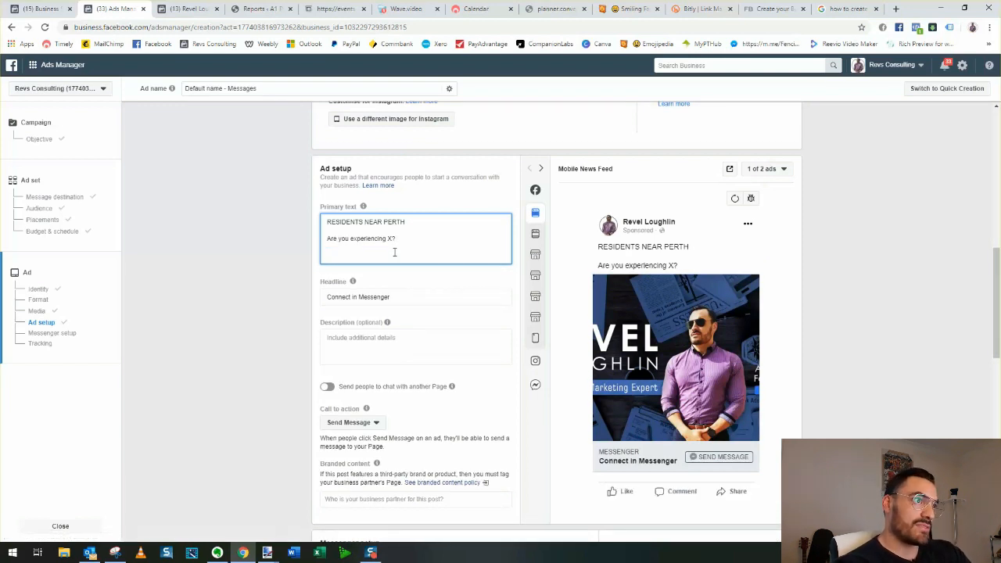
Extend the primary text with the placeholder paragraphs STORY, SOLUTION and CTA, each separated by a blank line
{"action": "type", "text": "STORY"}
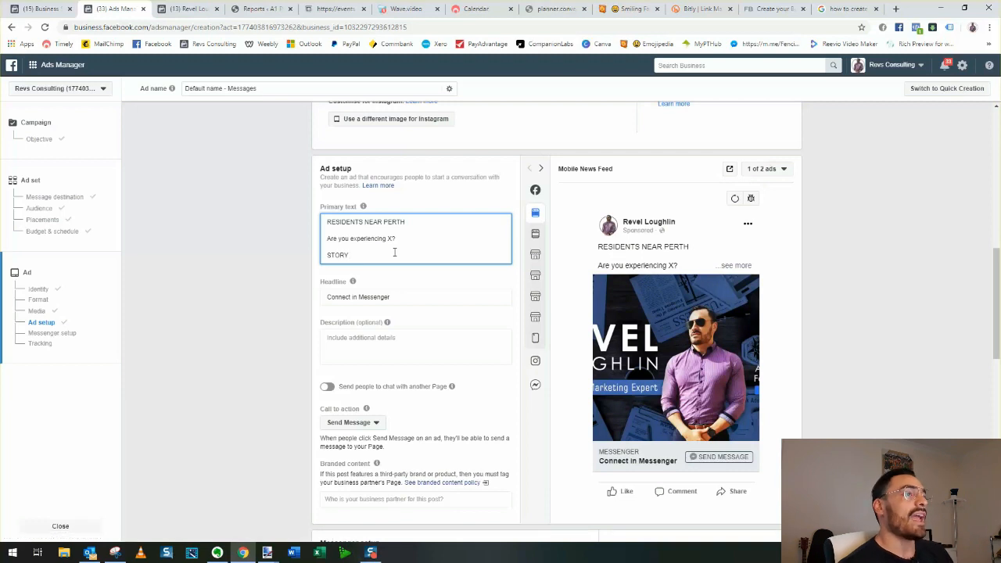
{"action": "key", "text": "Return"}
{"action": "key", "text": "Return"}
{"action": "type", "text": "SOL"}
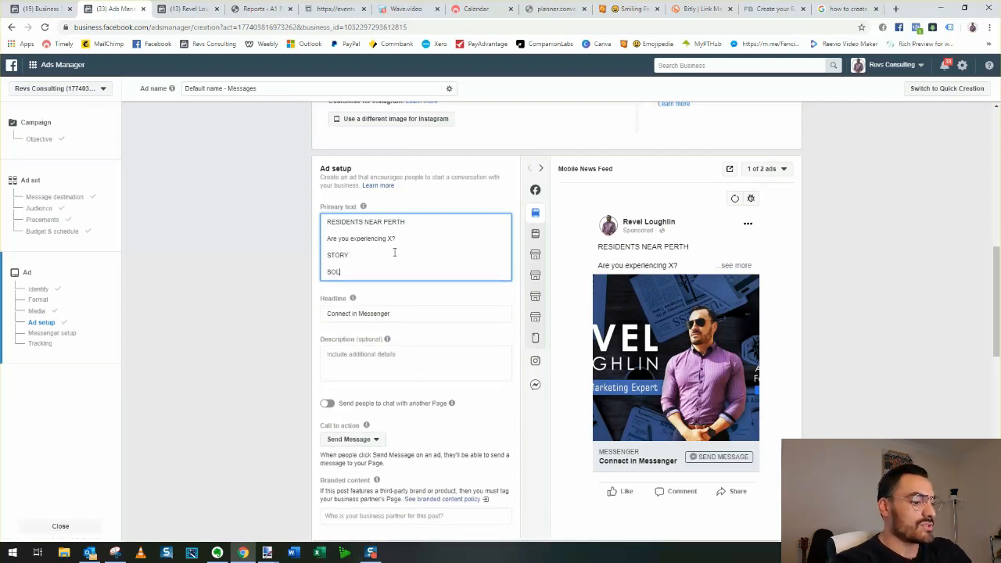
{"action": "type", "text": "UTION"}
{"action": "key", "text": "Return"}
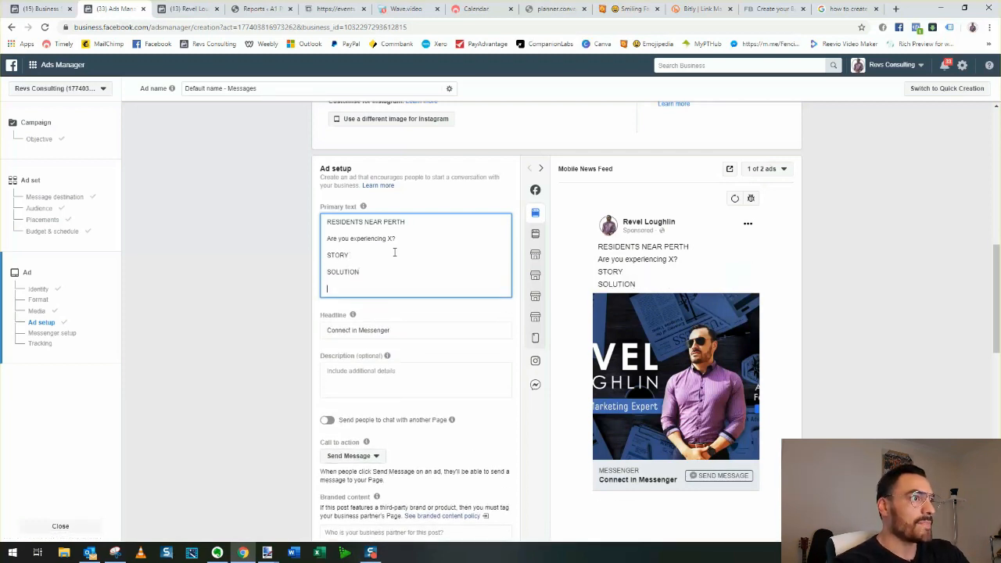
{"action": "type", "text": "CTA"}
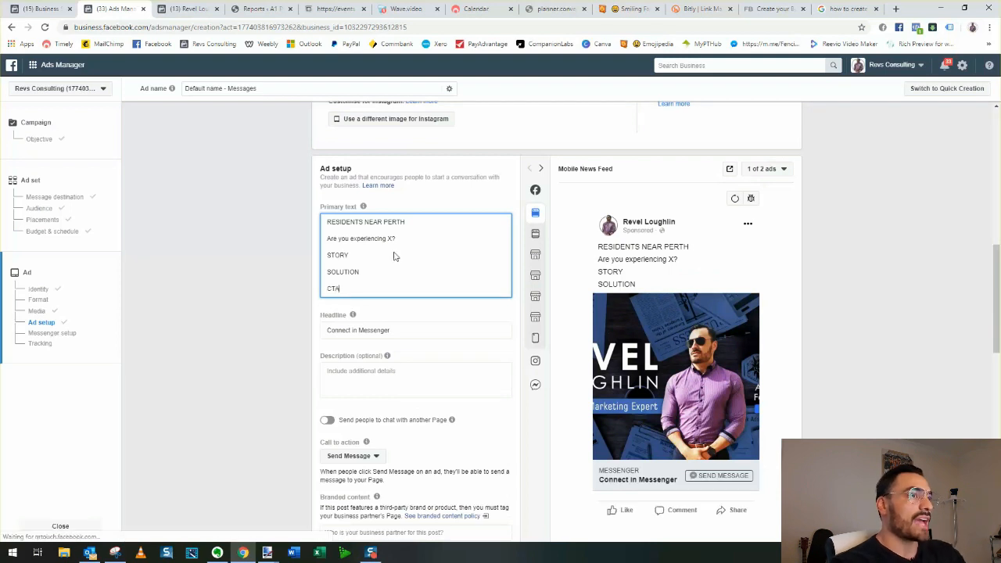
Add "offer" after CTA in the primary text and copy the entire text
{"action": "left_click", "coordinate": [420, 219]}
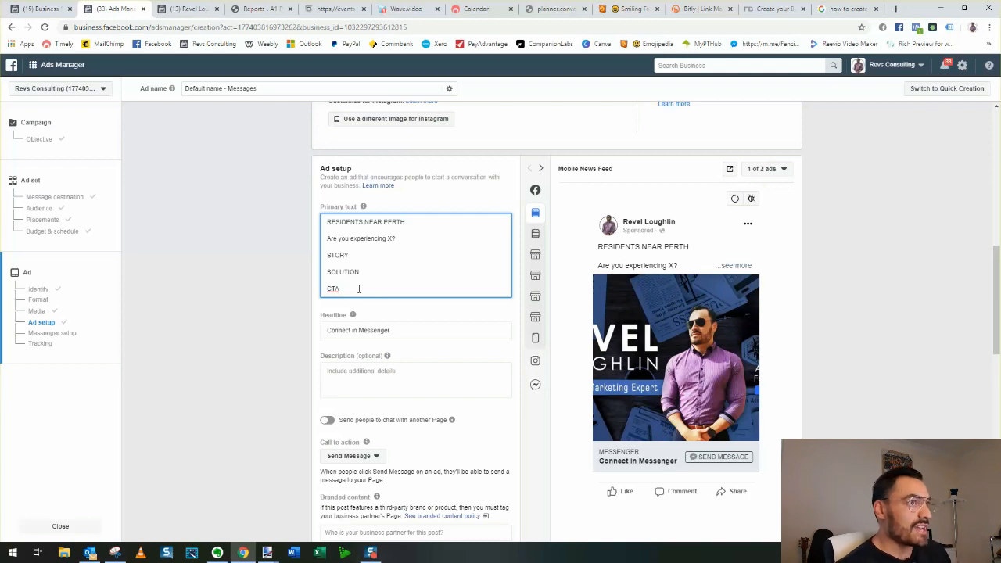
{"action": "type", "text": "offer"}
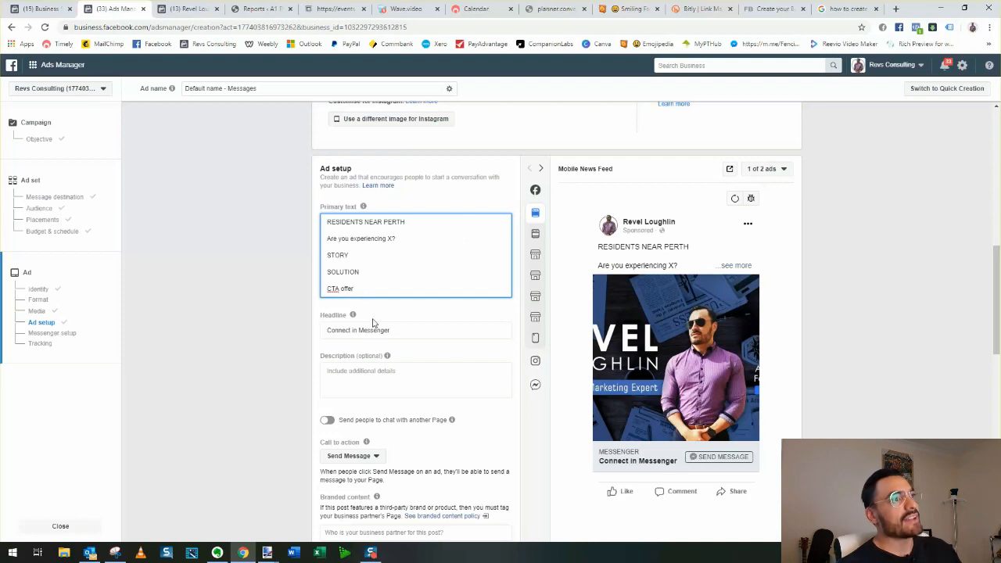
{"action": "left_click_drag", "start_coordinate": [363, 288], "coordinate": [328, 224]}
{"action": "key", "text": "ctrl+c"}
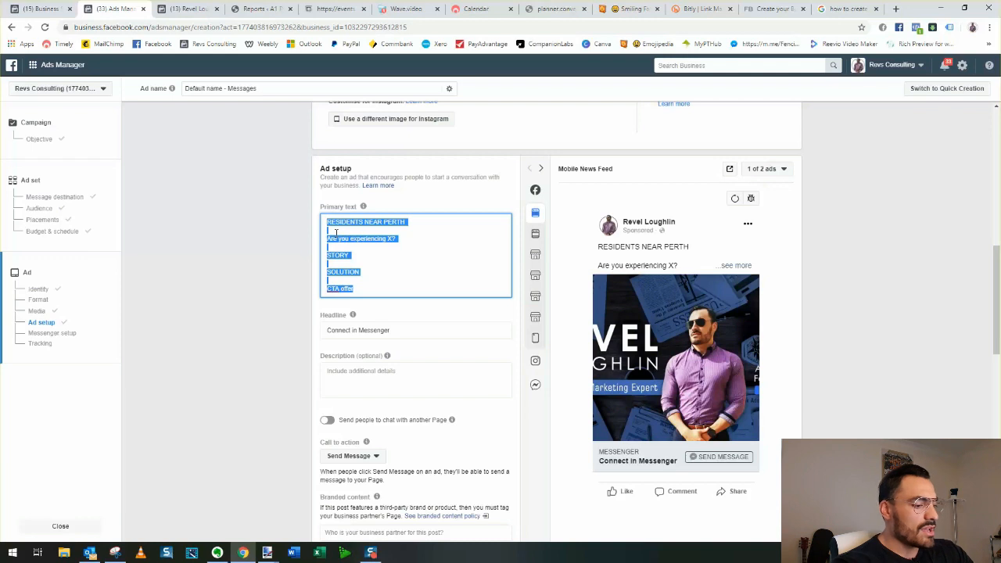
Replace the whole primary text with "SALE - 50%" and a second paragraph reading "shop here - website"
{"action": "type", "text": "SALE"}
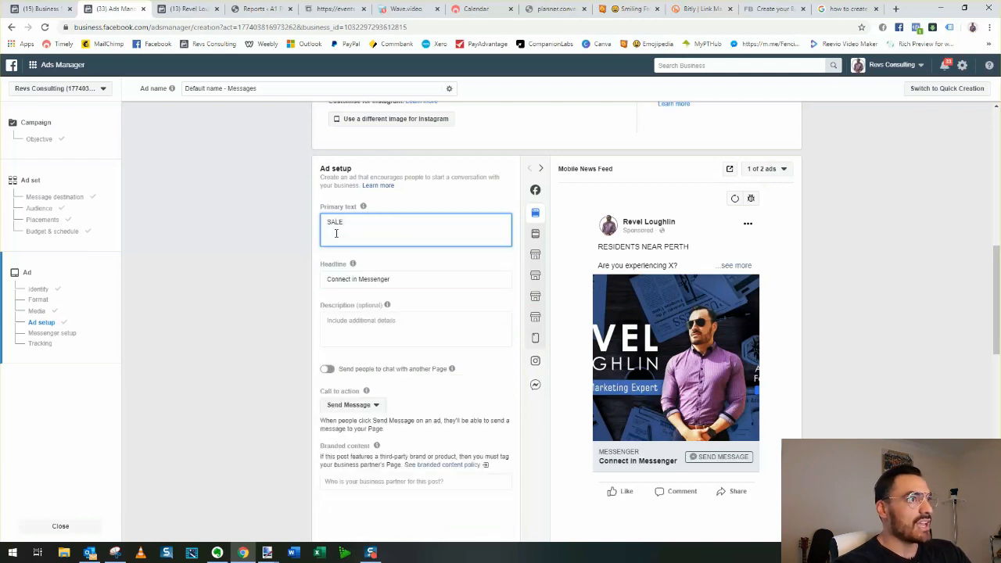
{"action": "type", "text": " - 50"}
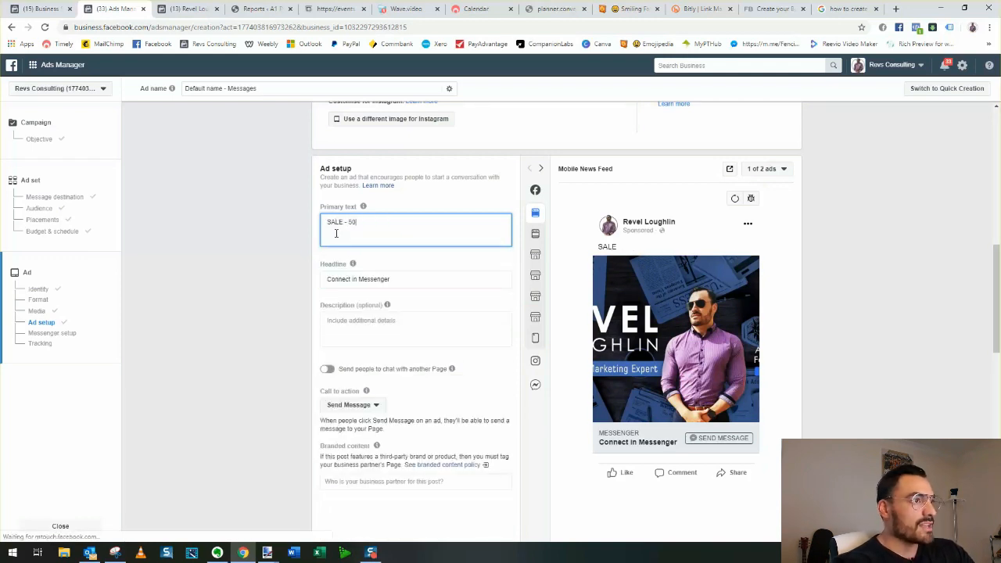
{"action": "type", "text": "%"}
{"action": "key", "text": "Return"}
{"action": "type", "text": "shop here - website"}
{"action": "left_click", "coordinate": [318, 253]}
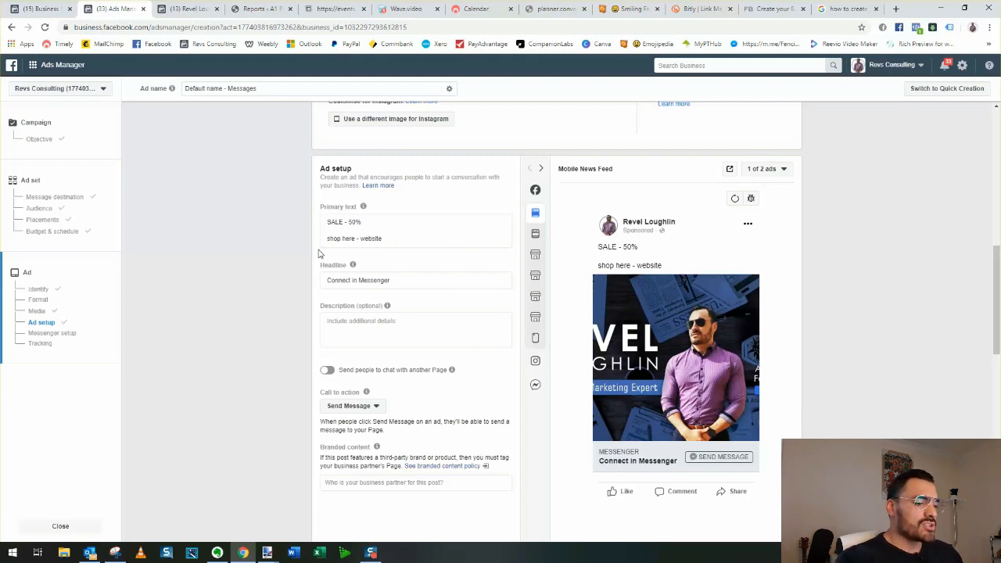
Replace the sale copy in the primary text with the RESIDENTS NEAR PERTH outline: the question, STORY, SOLUTION and CTA
{"action": "left_click", "coordinate": [399, 224]}
{"action": "key", "text": "BackSpace"}
{"action": "key", "text": "BackSpace"}
{"action": "key", "text": "BackSpace"}
{"action": "key", "text": "BackSpace"}
{"action": "key", "text": "BackSpace"}
{"action": "key", "text": "BackSpace"}
{"action": "key", "text": "ctrl+a"}
{"action": "key", "text": "ctrl+v"}
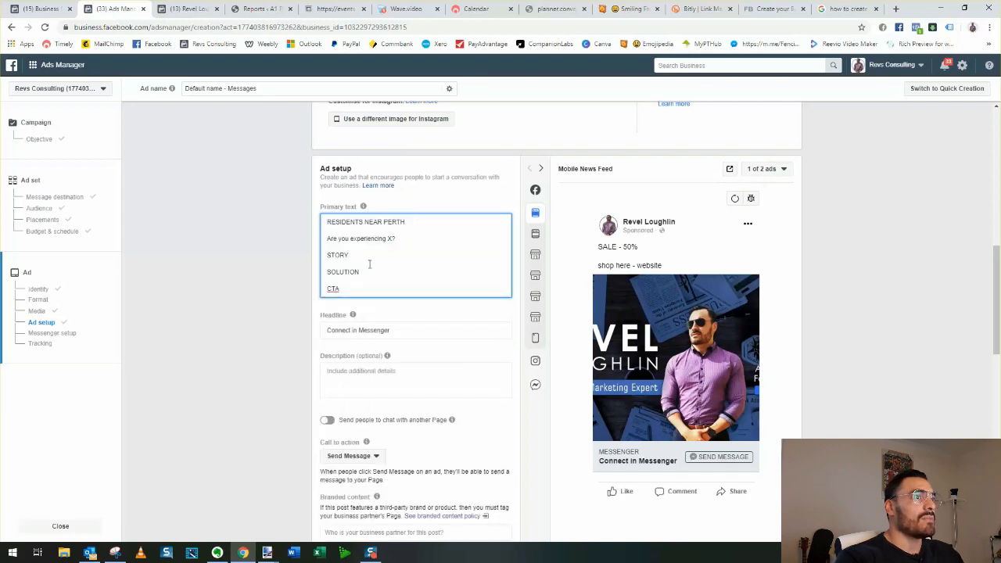
Review the primary text's opening line, question and STORY paragraph one by one
{"action": "left_click", "coordinate": [365, 222]}
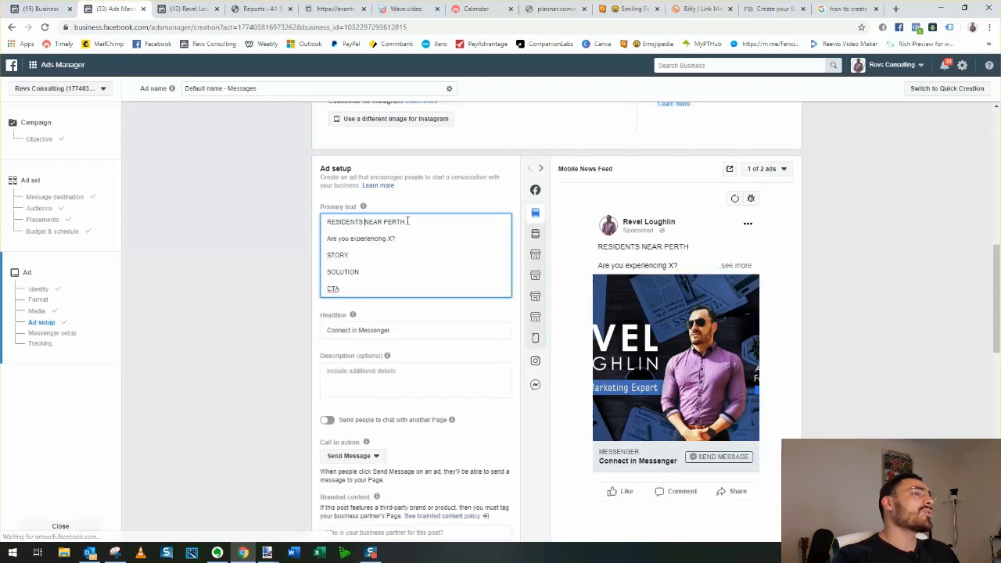
{"action": "left_click_drag", "start_coordinate": [410, 222], "coordinate": [322, 222]}
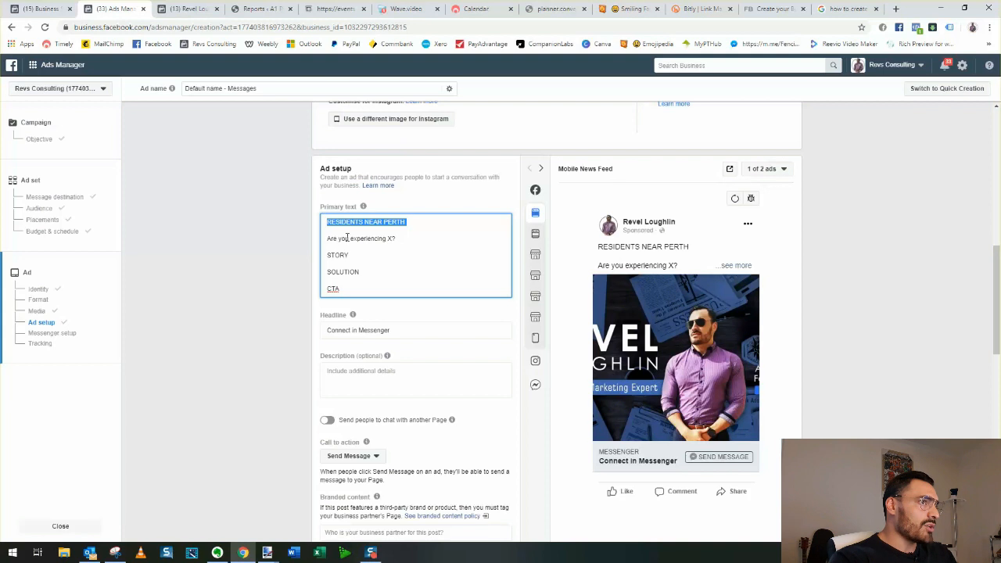
{"action": "left_click", "coordinate": [349, 239]}
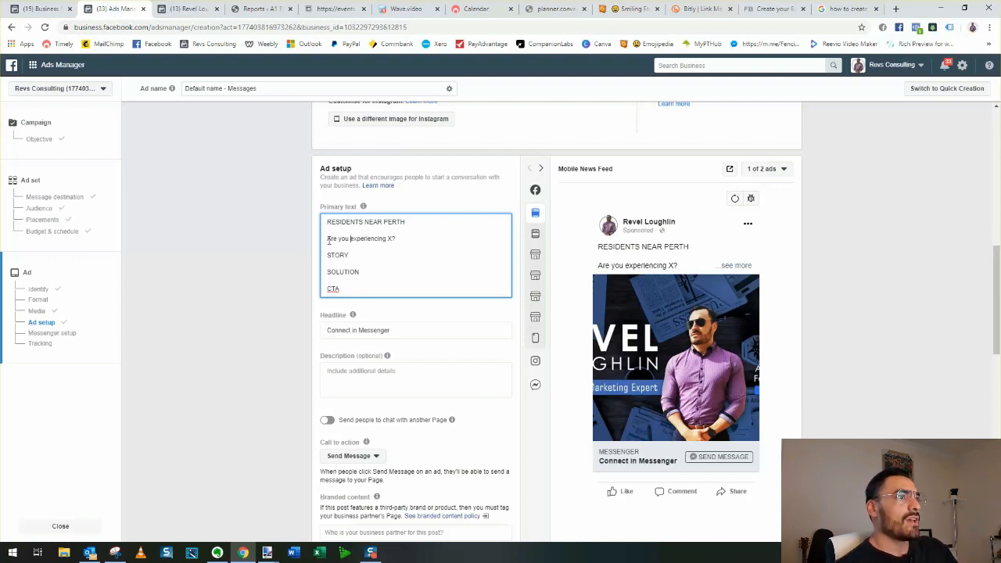
{"action": "left_click_drag", "start_coordinate": [402, 239], "coordinate": [326, 238]}
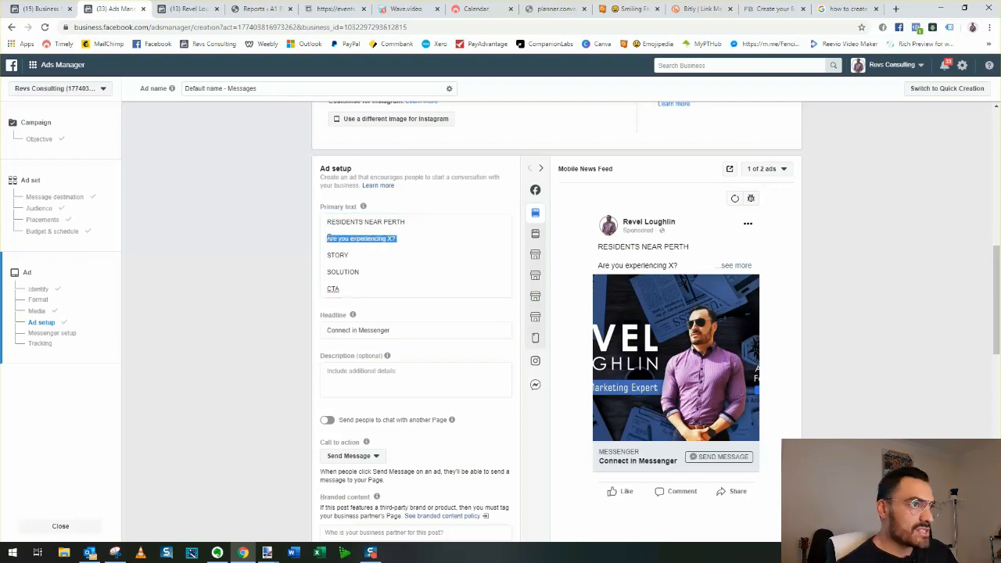
{"action": "left_click_drag", "start_coordinate": [350, 256], "coordinate": [324, 255]}
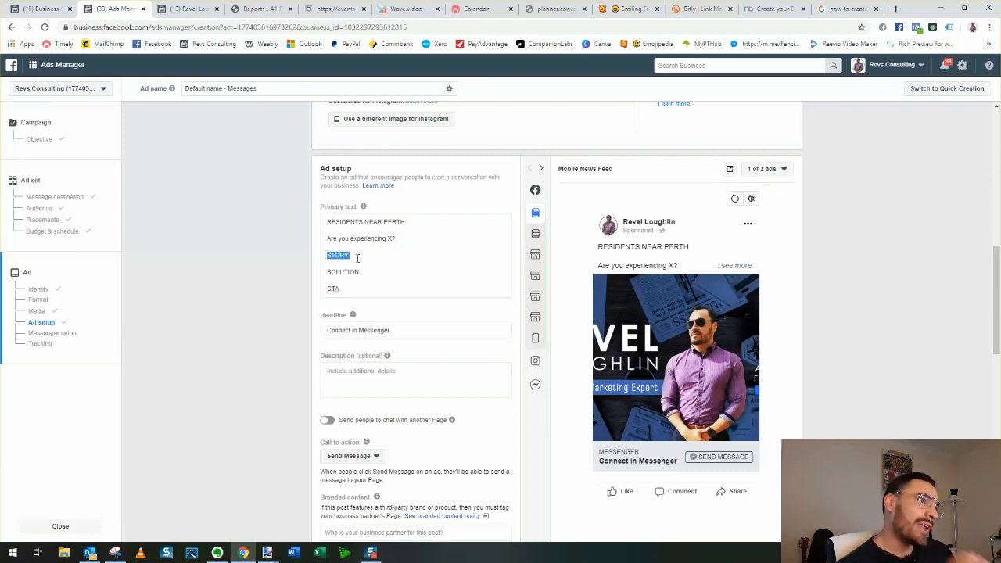
{"action": "left_click", "coordinate": [357, 256]}
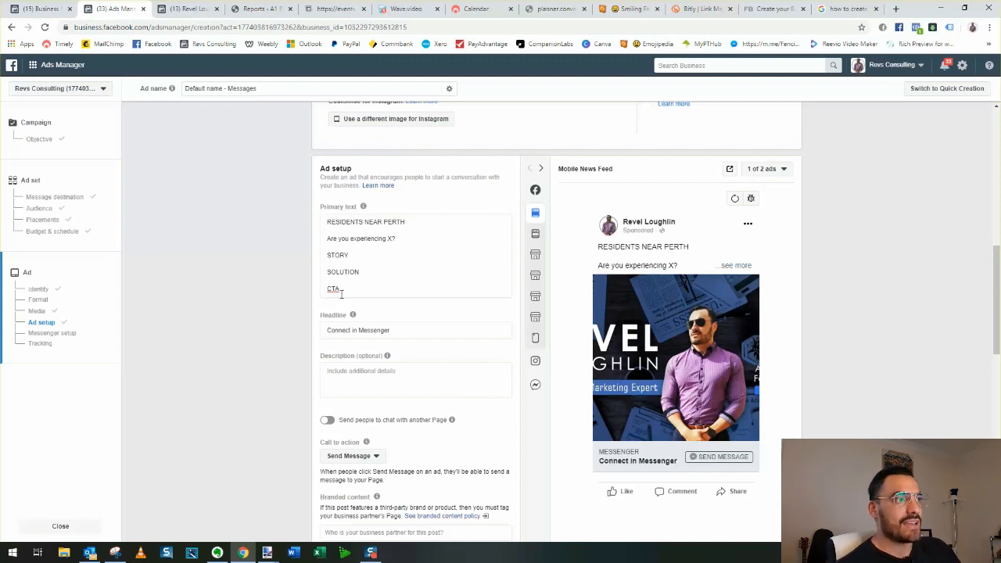
Change the ad's headline to "Click here to book"
{"action": "left_click", "coordinate": [400, 331]}
{"action": "scroll", "coordinate": [664, 384], "scroll_direction": "down", "scroll_amount": 1}
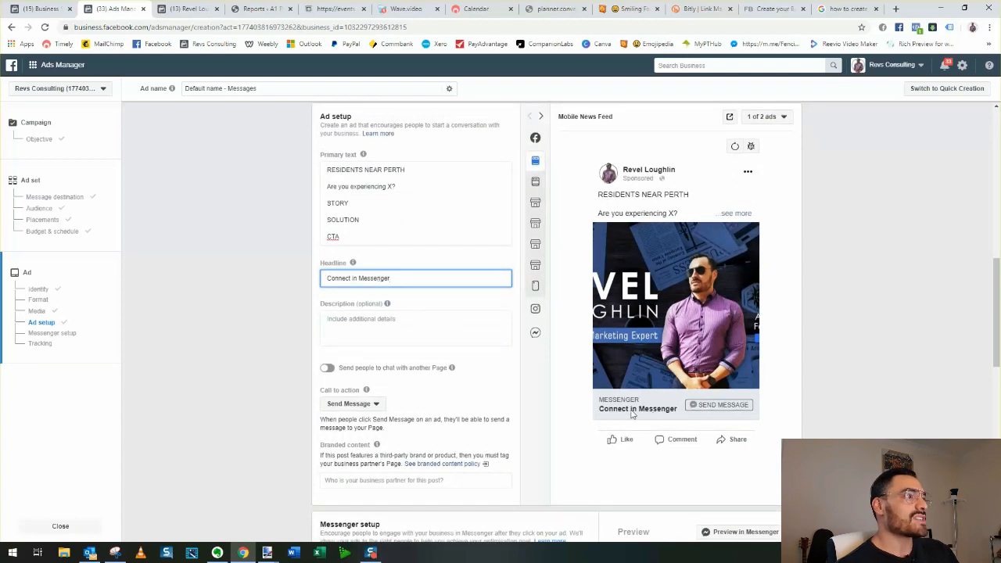
{"action": "left_click_drag", "start_coordinate": [404, 289], "coordinate": [327, 283]}
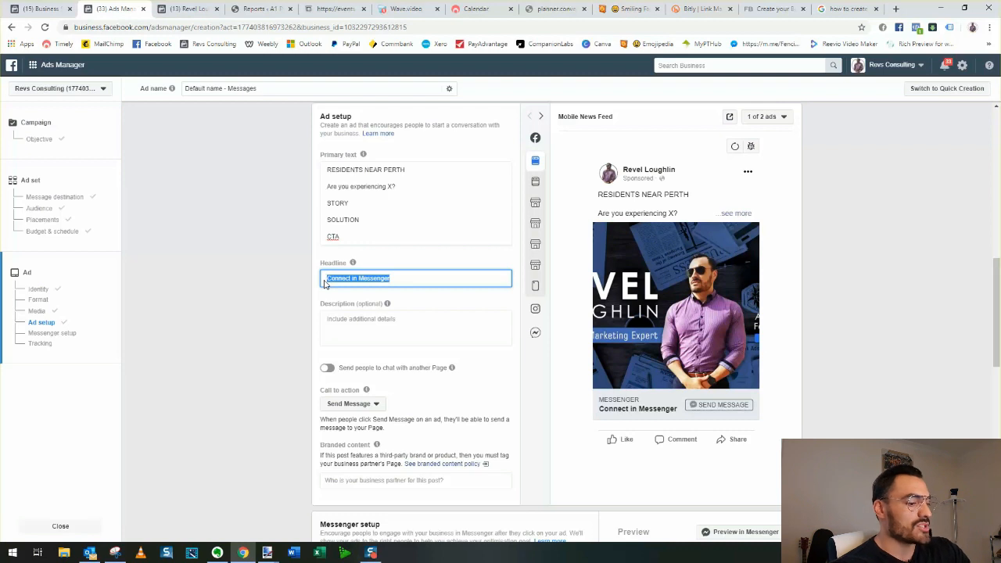
{"action": "type", "text": "CLICK HERE"}
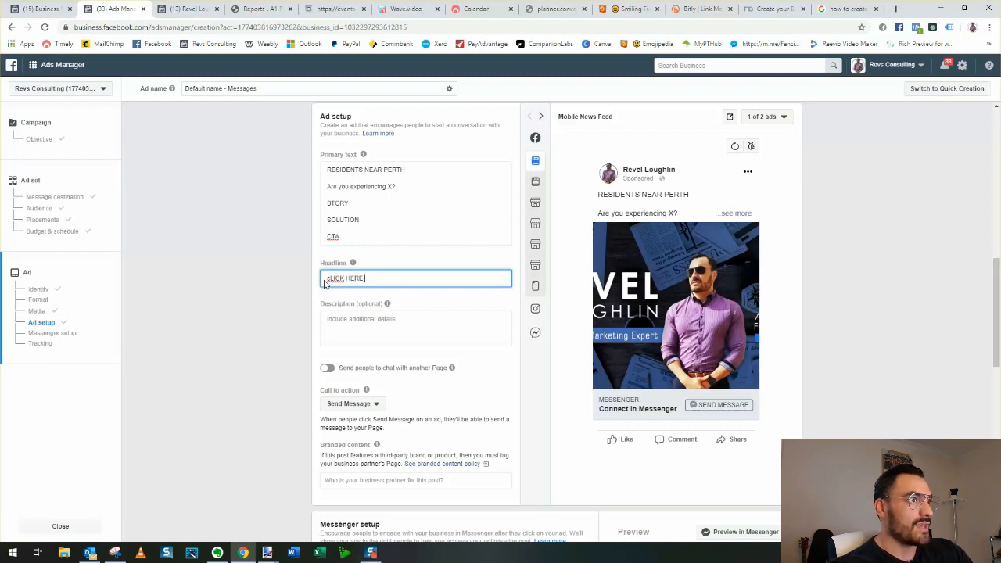
{"action": "key", "text": "ctrl+a"}
{"action": "key", "text": "BackSpace"}
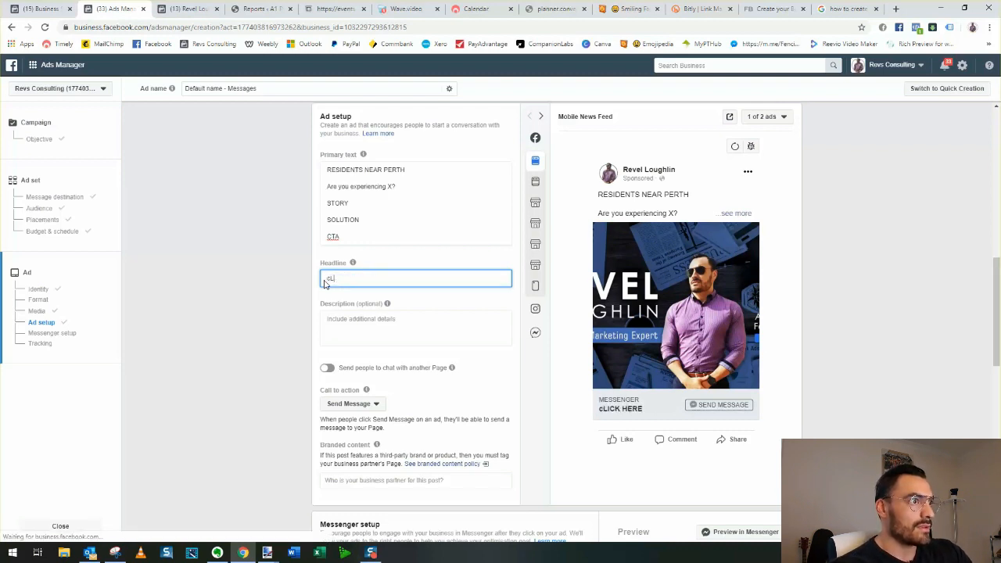
{"action": "type", "text": "Click here to "}
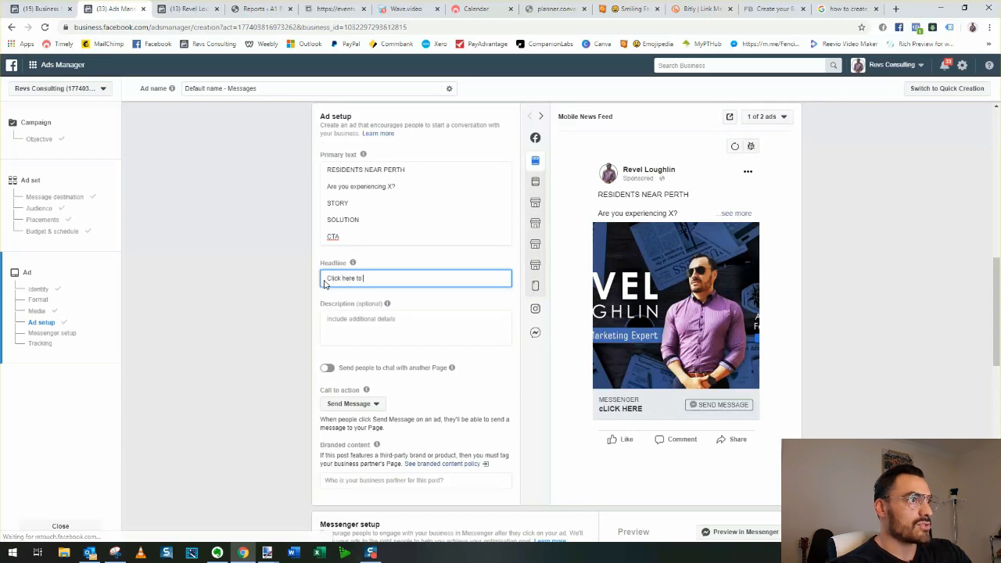
{"action": "type", "text": "book"}
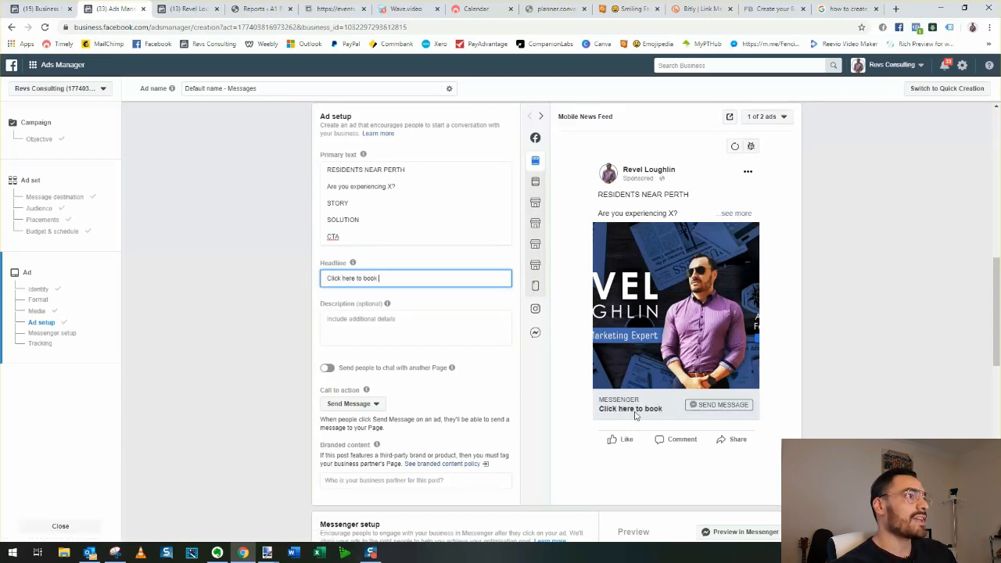
{"action": "scroll", "coordinate": [268, 304], "scroll_direction": "up", "scroll_amount": 1}
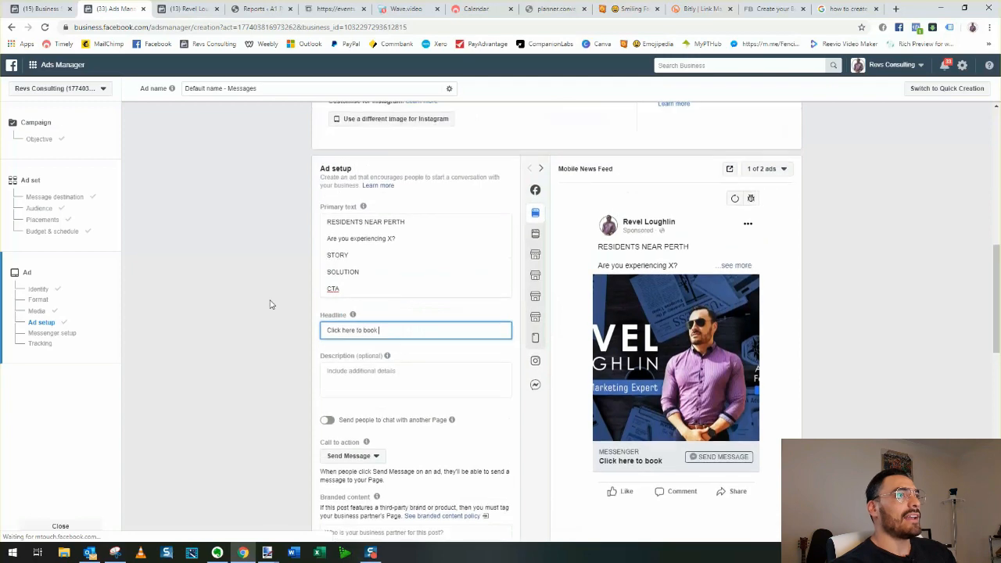
Switch to Emojipedia, find the "right pointing finger" emoji, and add it after "Click here to book" in the Ads Manager headline
{"action": "left_click", "coordinate": [625, 9]}
{"action": "left_click", "coordinate": [311, 75]}
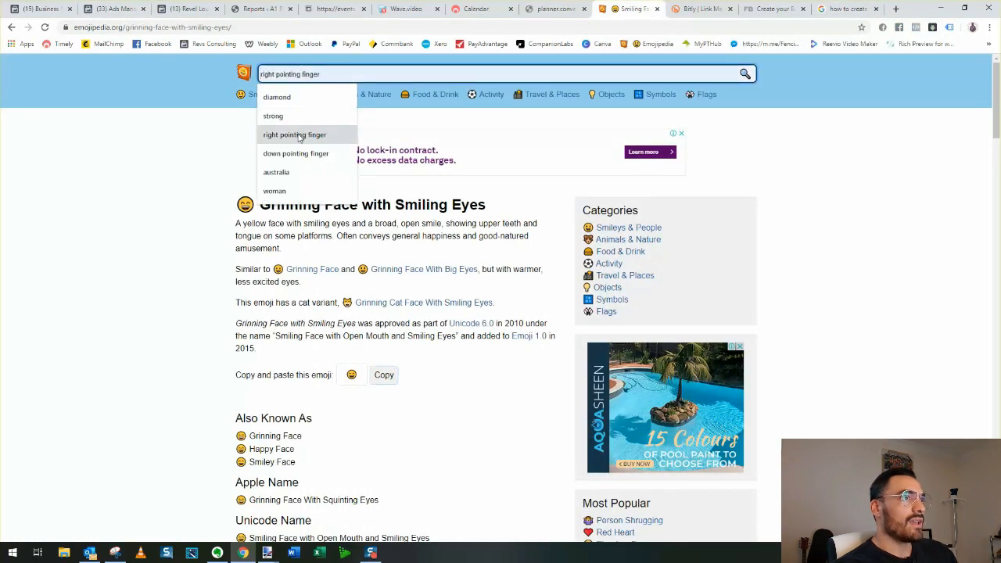
{"action": "left_click", "coordinate": [300, 135]}
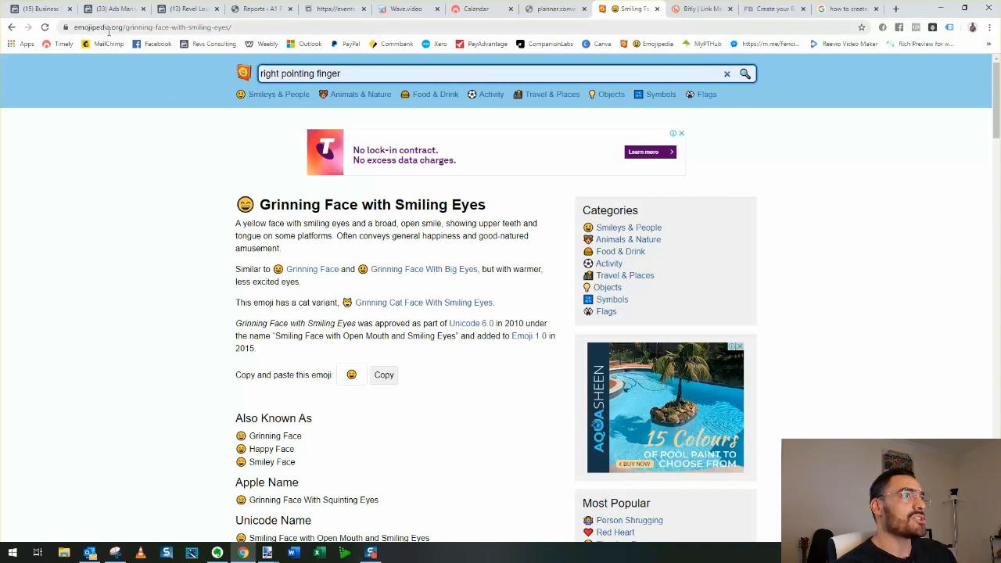
{"action": "left_click", "coordinate": [745, 74]}
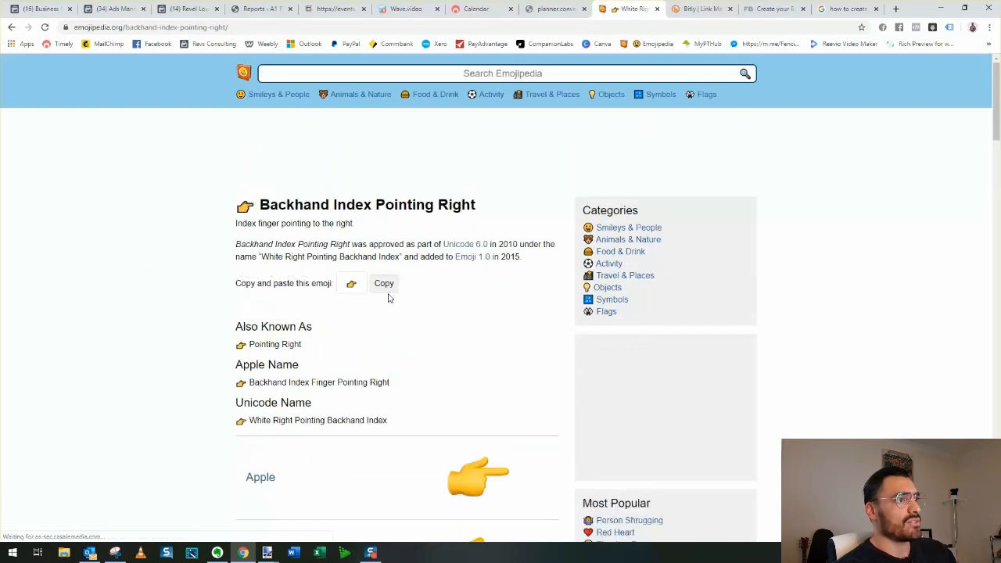
{"action": "left_click", "coordinate": [384, 286]}
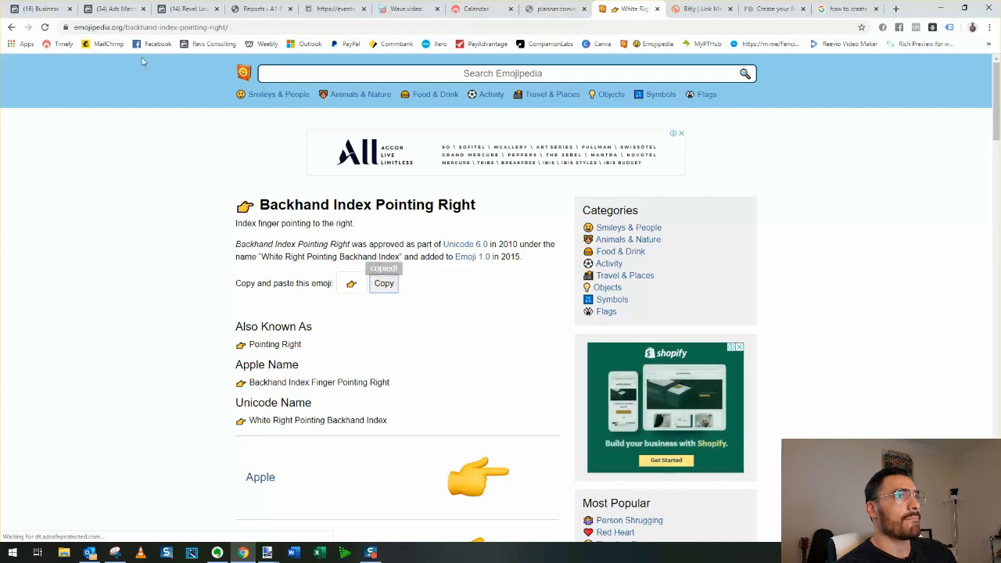
{"action": "left_click", "coordinate": [122, 9]}
{"action": "key", "text": "ctrl+v"}
{"action": "left_click", "coordinate": [399, 346]}
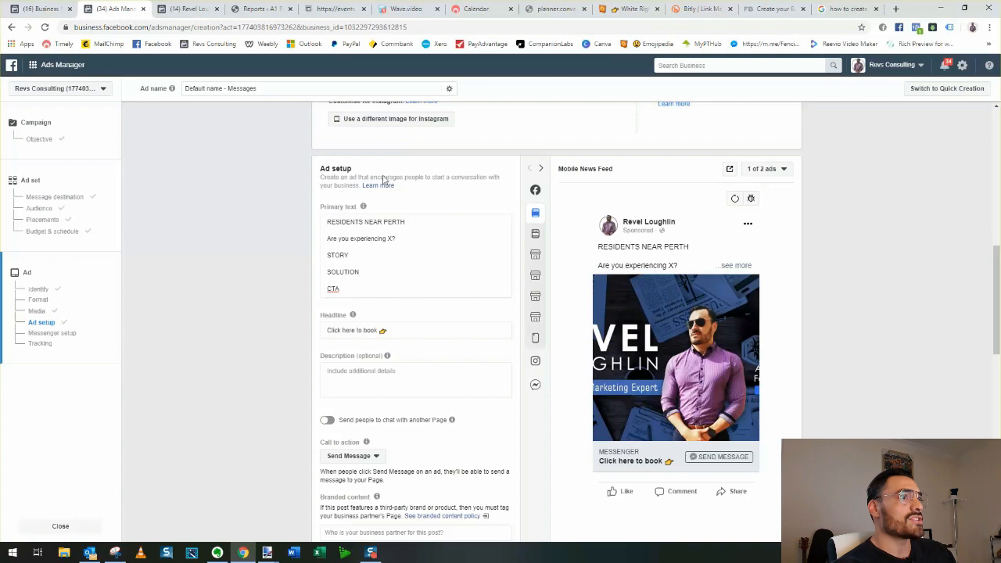
Copy the Face with Tears of Joy emoji from Emojipedia's Smileys & People category and paste it after CTA in the ad's primary text
{"action": "left_click", "coordinate": [625, 10]}
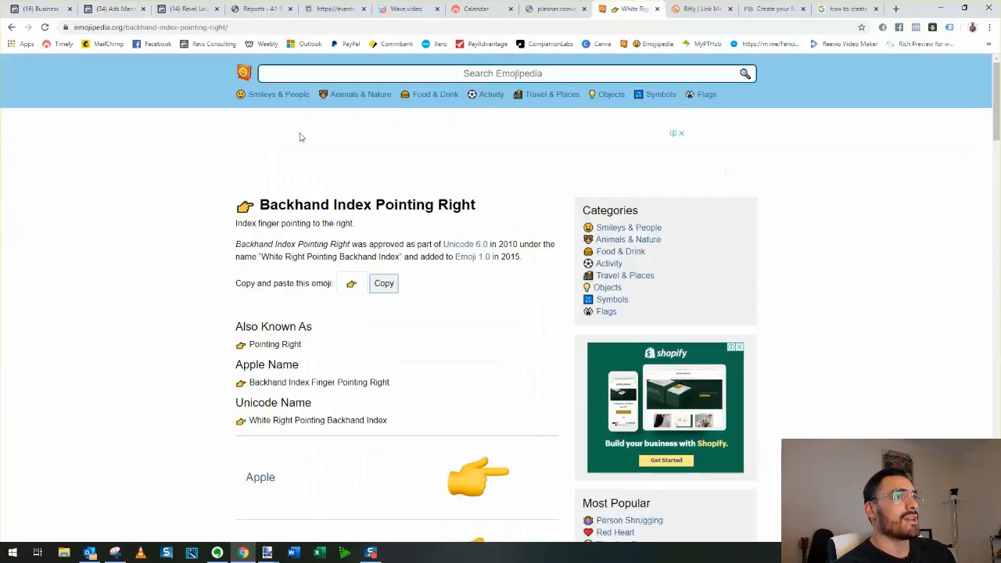
{"action": "left_click", "coordinate": [283, 95]}
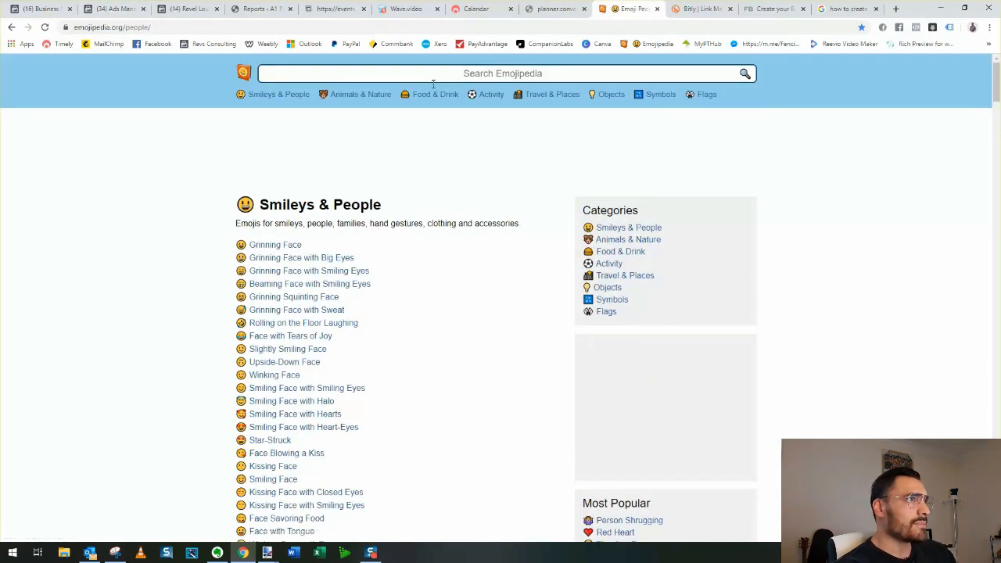
{"action": "left_click", "coordinate": [283, 283]}
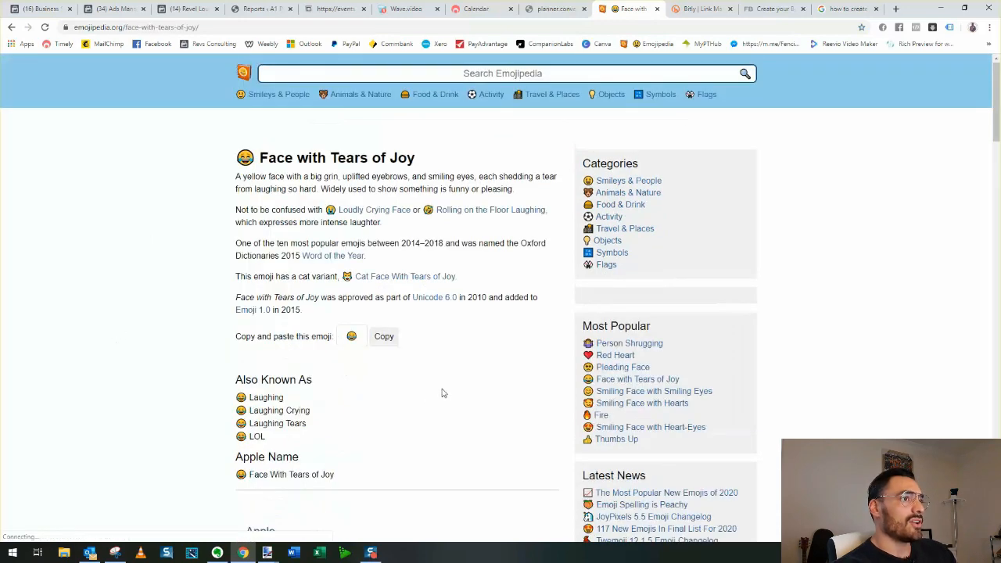
{"action": "left_click", "coordinate": [383, 383]}
{"action": "left_click", "coordinate": [113, 8]}
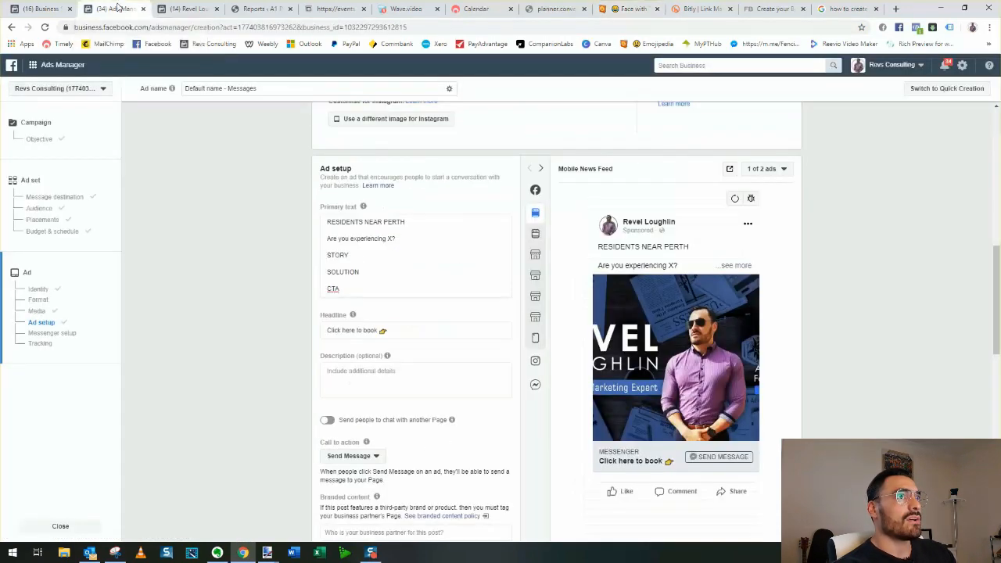
{"action": "left_click", "coordinate": [380, 289]}
{"action": "key", "text": "ctrl+v"}
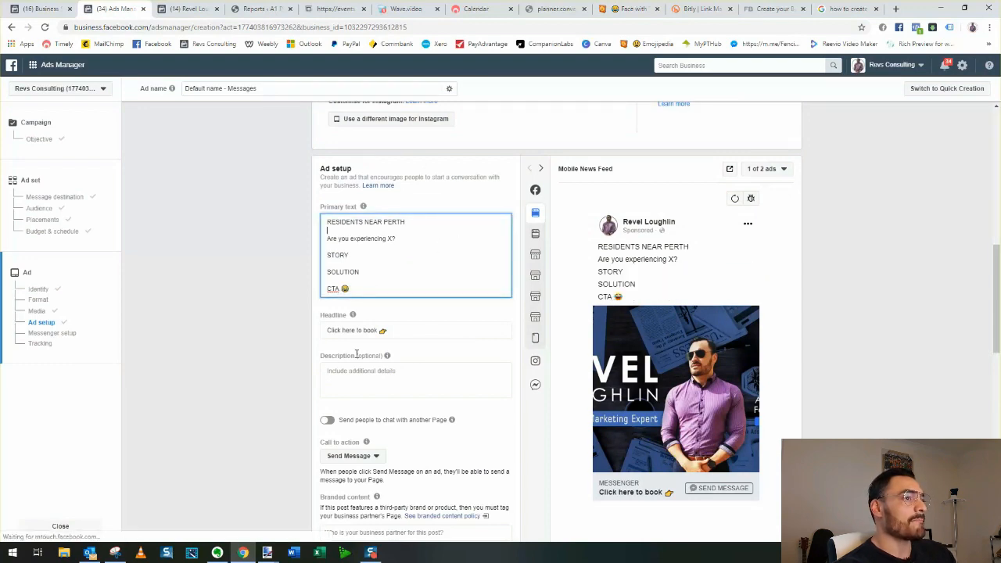
Look over the ad's media, primary text, headline, preview and Messenger setup options
{"action": "scroll", "coordinate": [357, 353], "scroll_direction": "down", "scroll_amount": 2}
{"action": "scroll", "coordinate": [420, 375], "scroll_direction": "down", "scroll_amount": 1}
{"action": "scroll", "coordinate": [420, 375], "scroll_direction": "up", "scroll_amount": 3}
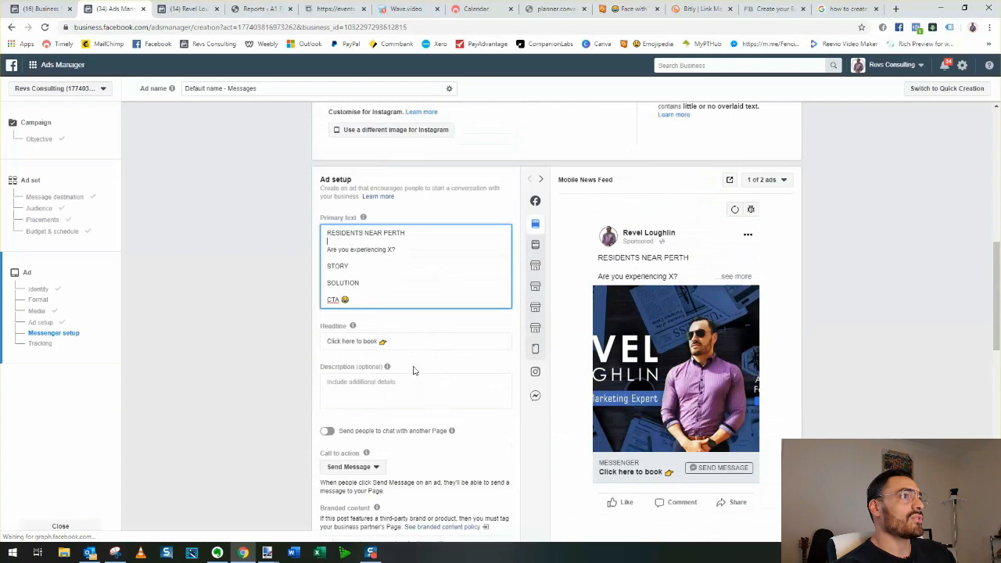
{"action": "left_click", "coordinate": [357, 290]}
{"action": "scroll", "coordinate": [271, 357], "scroll_direction": "down", "scroll_amount": 1}
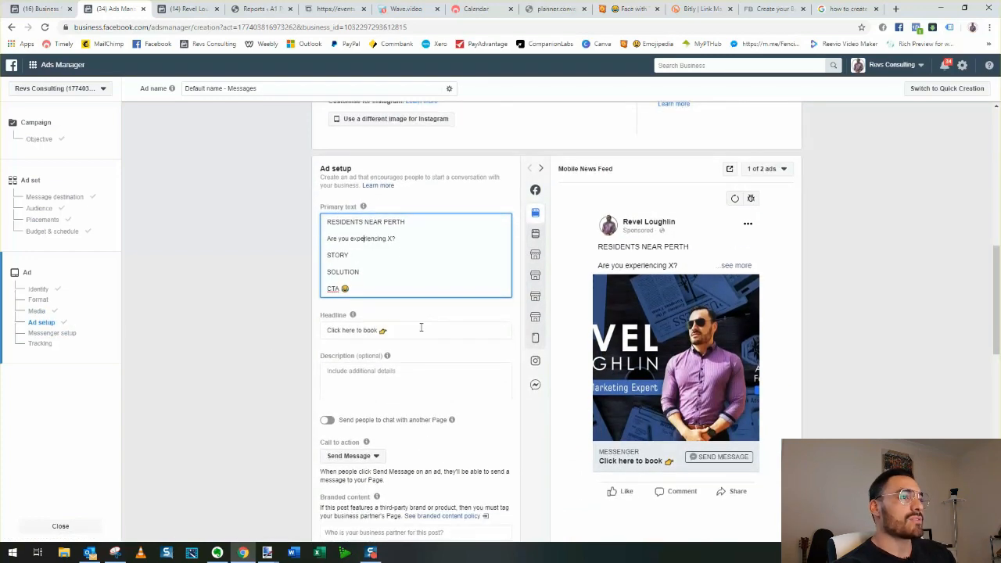
{"action": "scroll", "coordinate": [293, 328], "scroll_direction": "down", "scroll_amount": 1}
{"action": "left_click", "coordinate": [358, 279]}
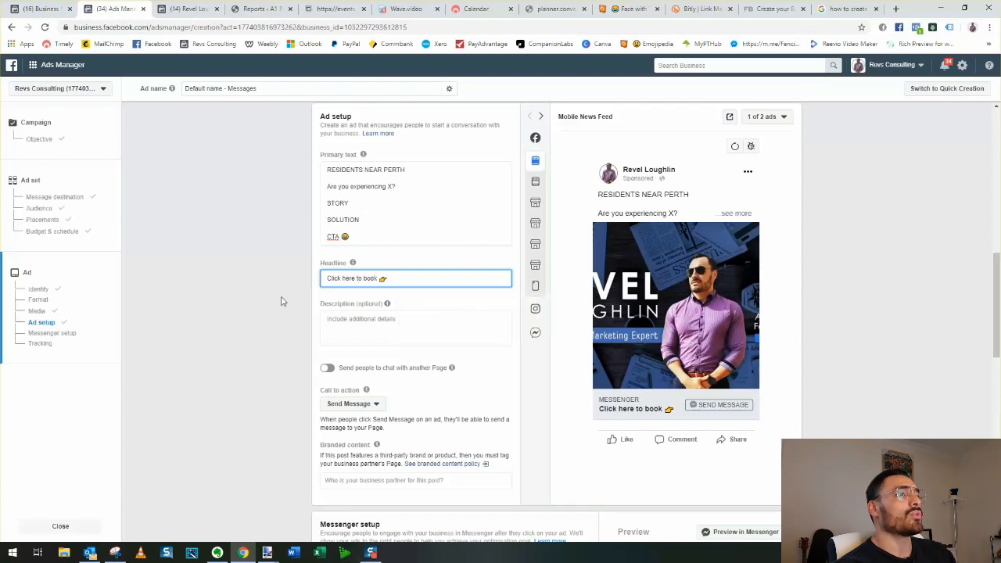
{"action": "scroll", "coordinate": [284, 290], "scroll_direction": "up", "scroll_amount": 3}
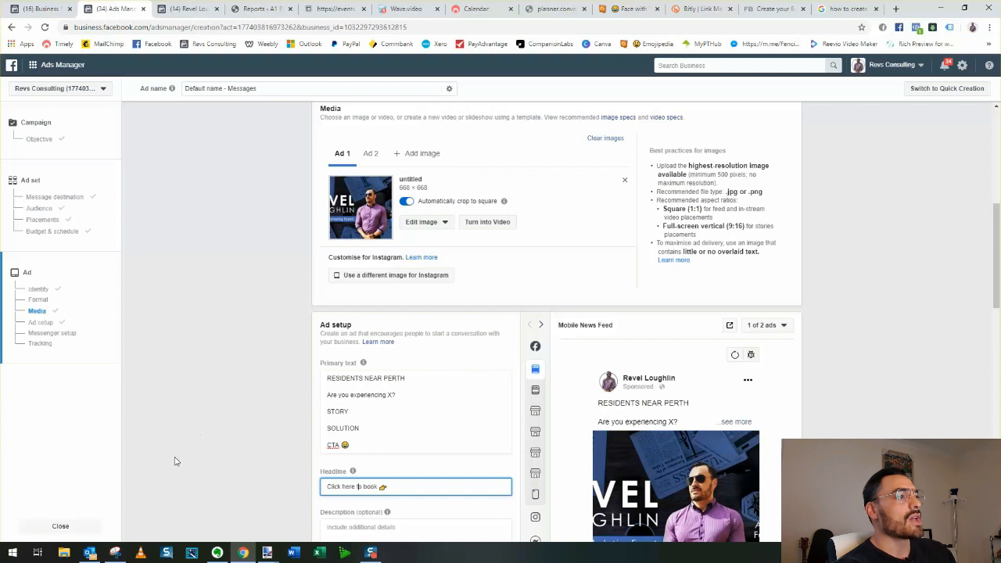
{"action": "scroll", "coordinate": [187, 456], "scroll_direction": "down", "scroll_amount": 1}
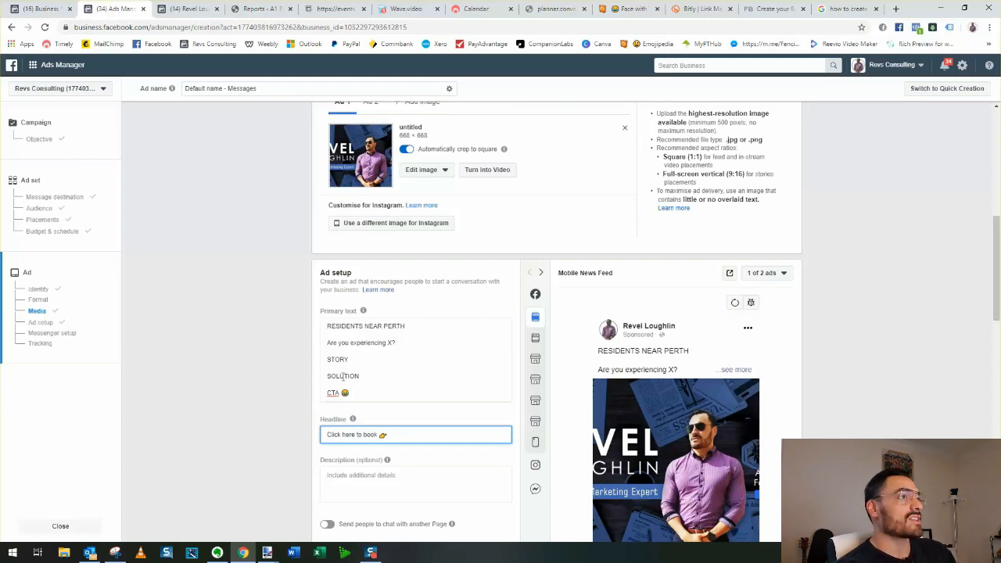
{"action": "scroll", "coordinate": [234, 423], "scroll_direction": "down", "scroll_amount": 3}
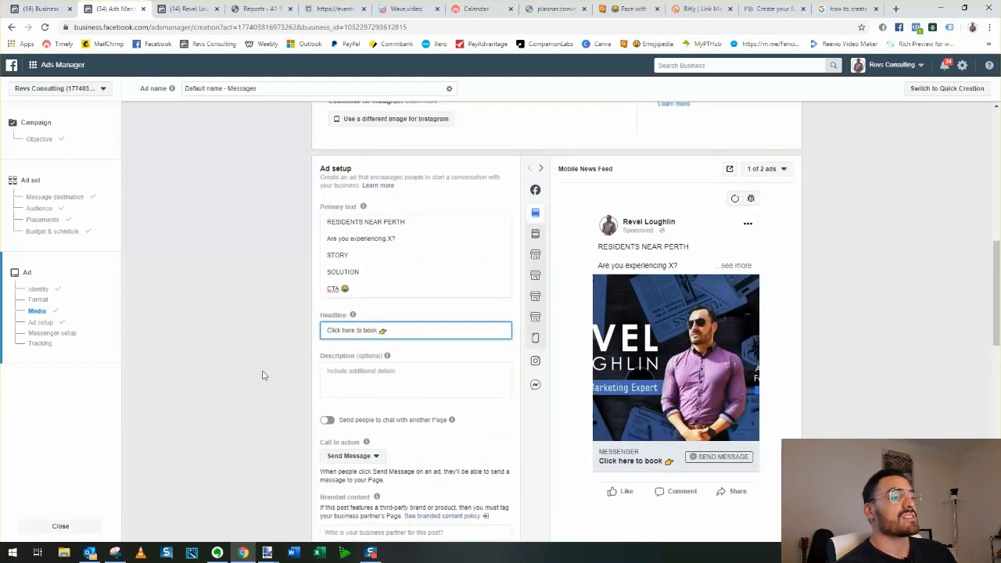
{"action": "scroll", "coordinate": [258, 379], "scroll_direction": "down", "scroll_amount": 5}
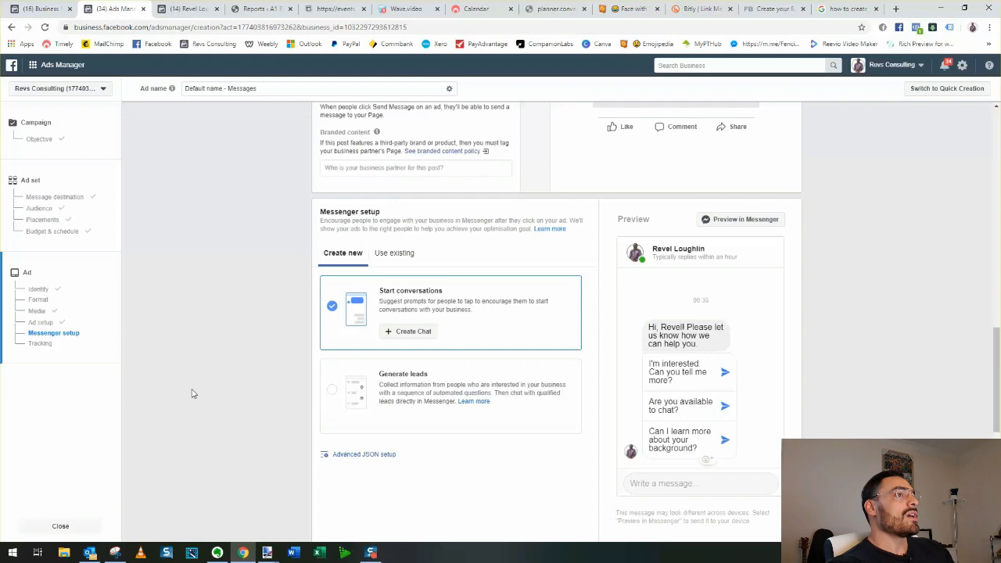
{"action": "scroll", "coordinate": [549, 388], "scroll_direction": "up", "scroll_amount": 3}
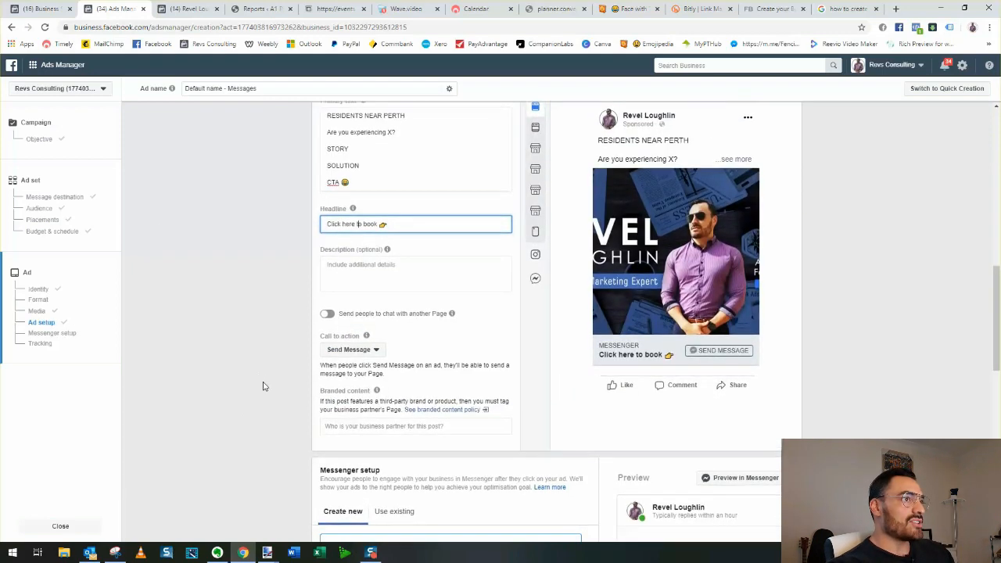
Create a new Start conversations chat in the Messenger setup and set its customer actions to None
{"action": "scroll", "coordinate": [263, 387], "scroll_direction": "down", "scroll_amount": 3}
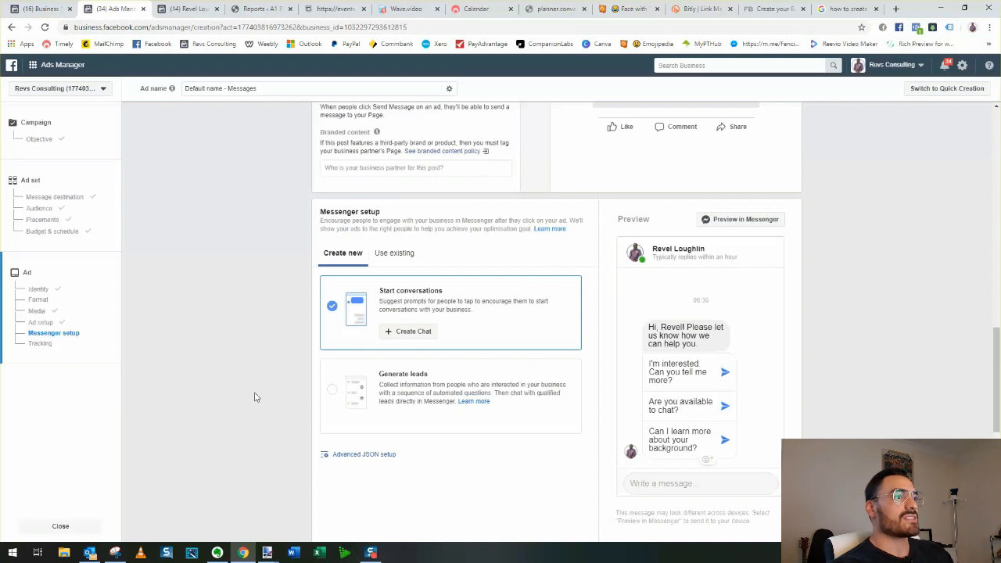
{"action": "scroll", "coordinate": [250, 405], "scroll_direction": "down", "scroll_amount": 1}
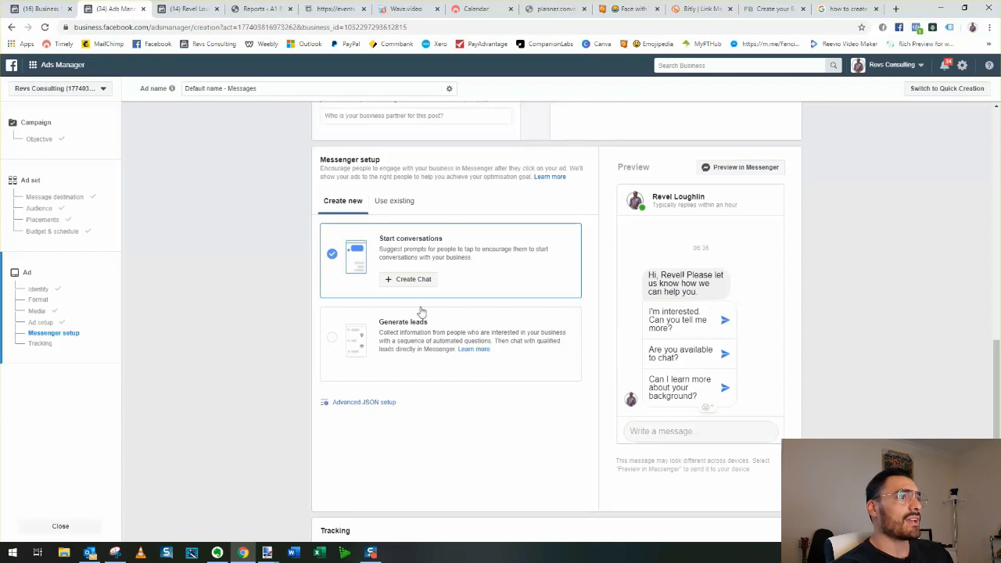
{"action": "left_click", "coordinate": [408, 280]}
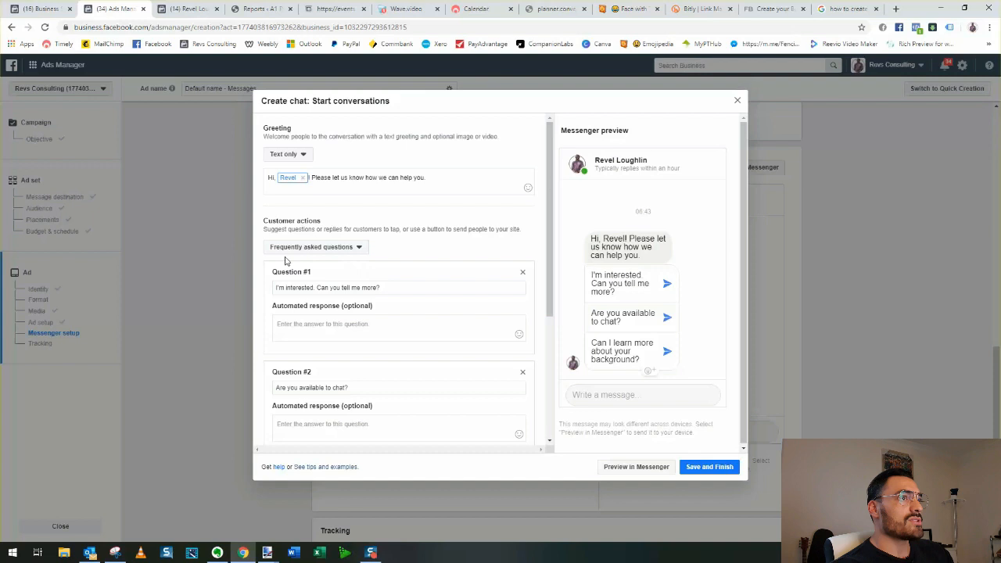
{"action": "left_click", "coordinate": [344, 248]}
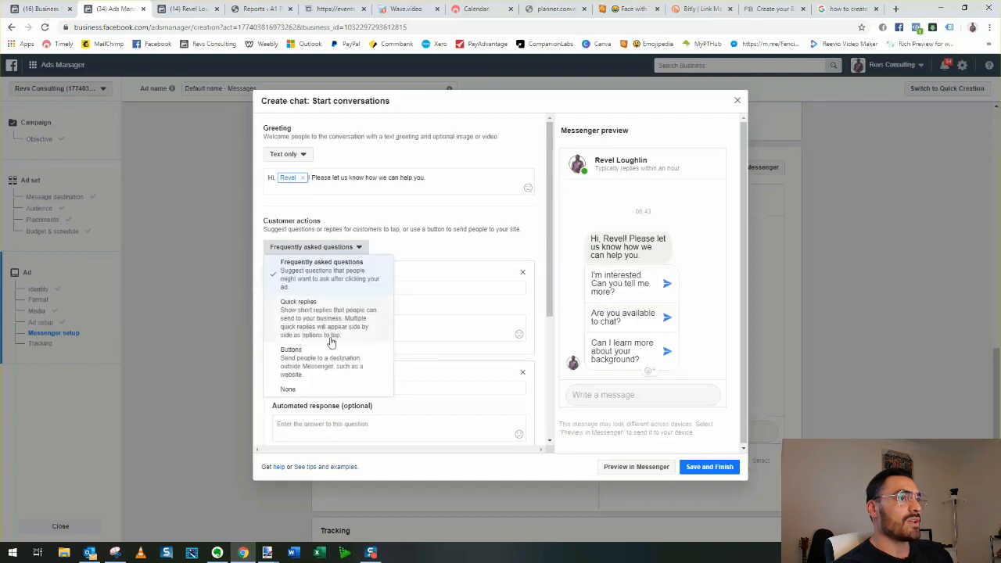
{"action": "left_click", "coordinate": [312, 389]}
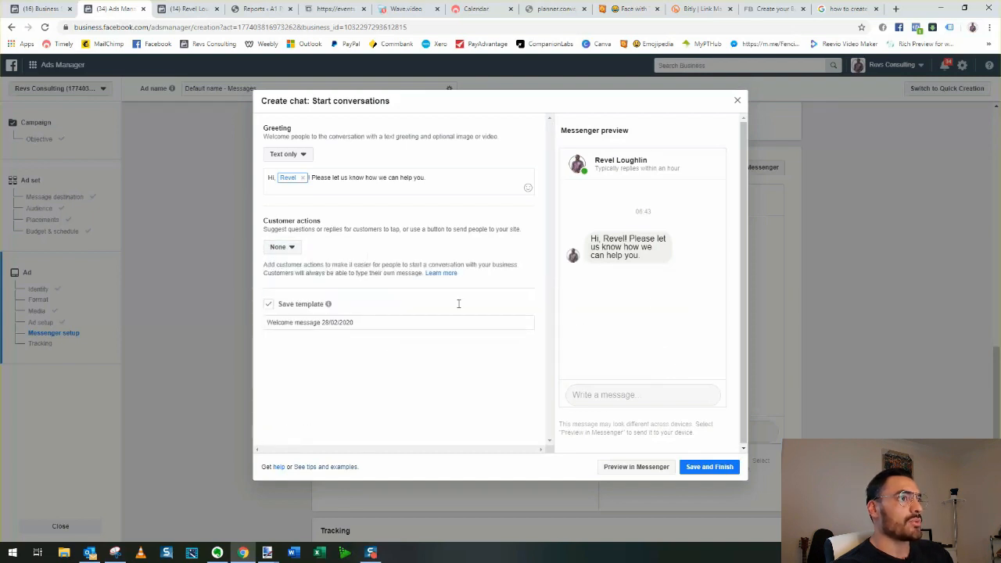
Replace the greeting text after the customer's name with ":) How can I help? Would you like to book a free chat?" and save the chat
{"action": "left_click", "coordinate": [391, 178]}
{"action": "left_click_drag", "start_coordinate": [425, 178], "coordinate": [313, 194]}
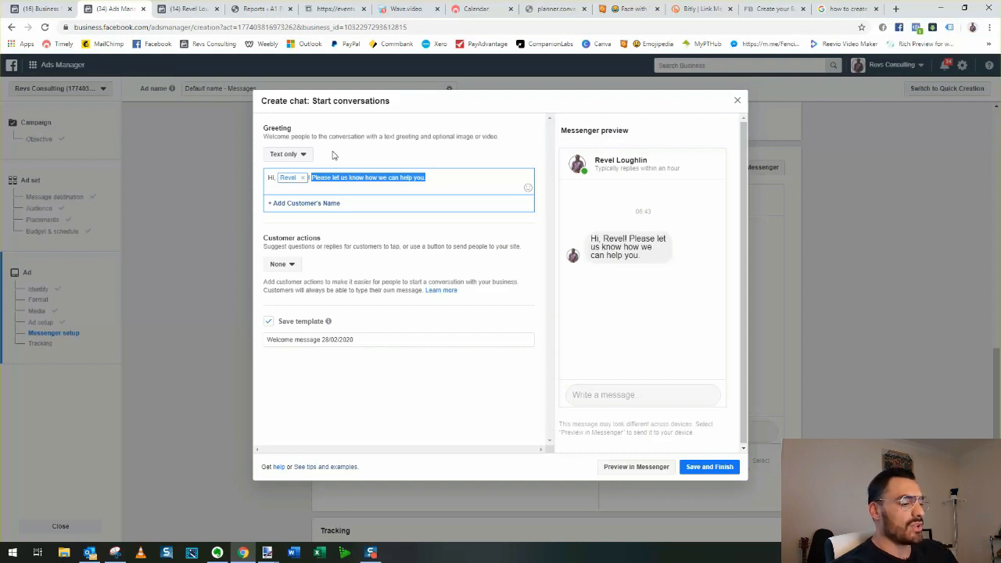
{"action": "type", "text": ":)"}
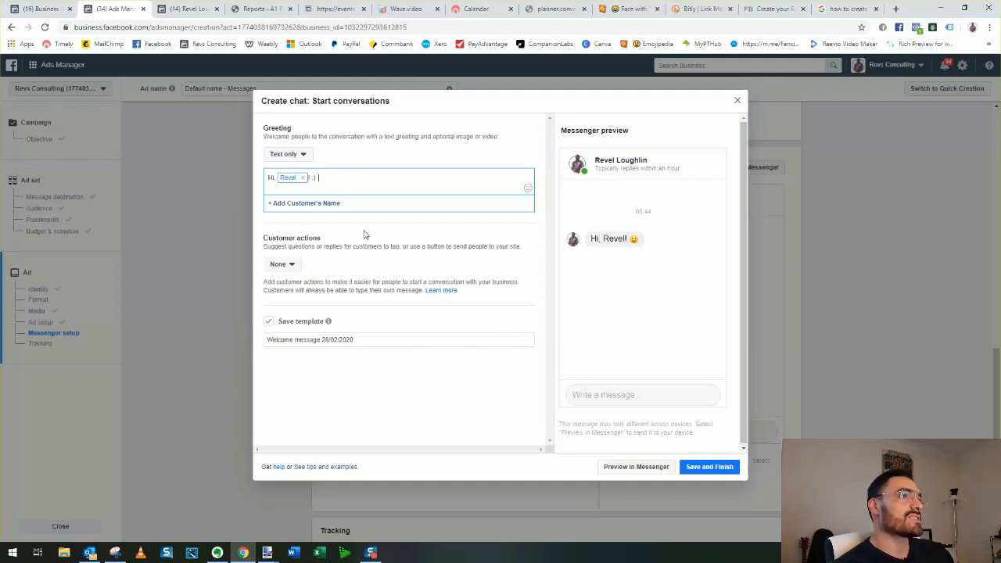
{"action": "type", "text": "How can I help? Would you like to book a free chat?"}
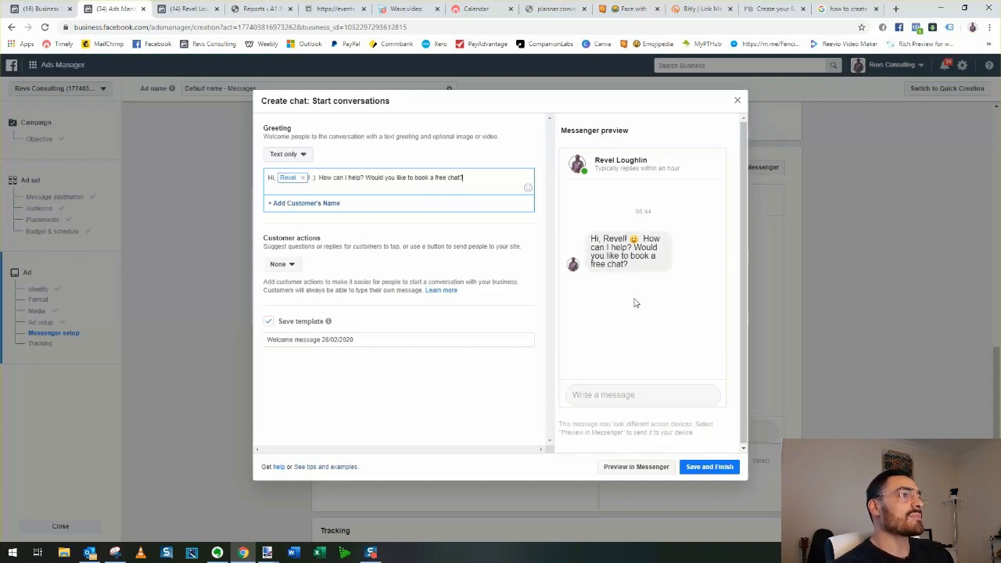
{"action": "left_click", "coordinate": [683, 467]}
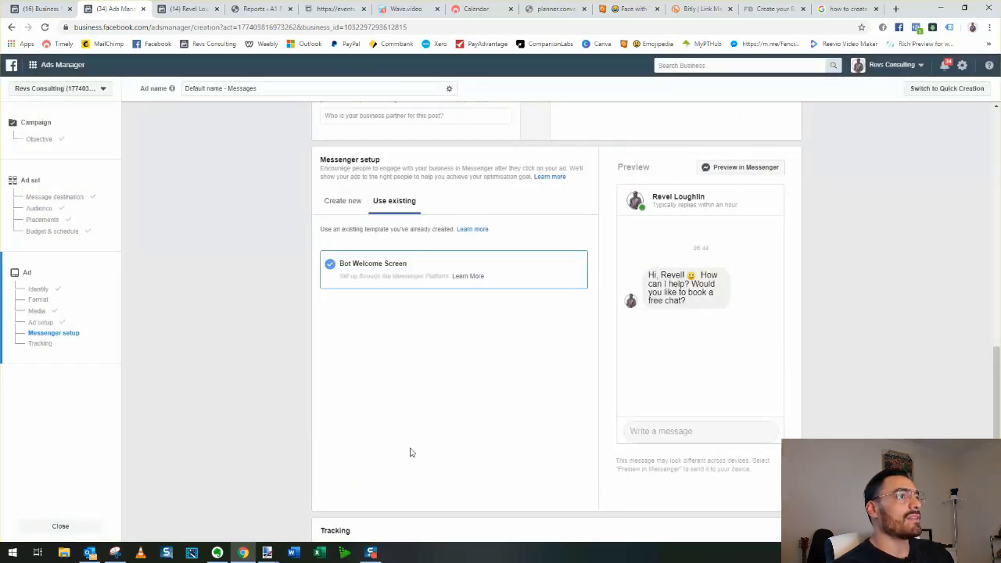
Look over the ad's headline, Messenger greeting preview and conversion tracking settings
{"action": "scroll", "coordinate": [409, 451], "scroll_direction": "up", "scroll_amount": 3}
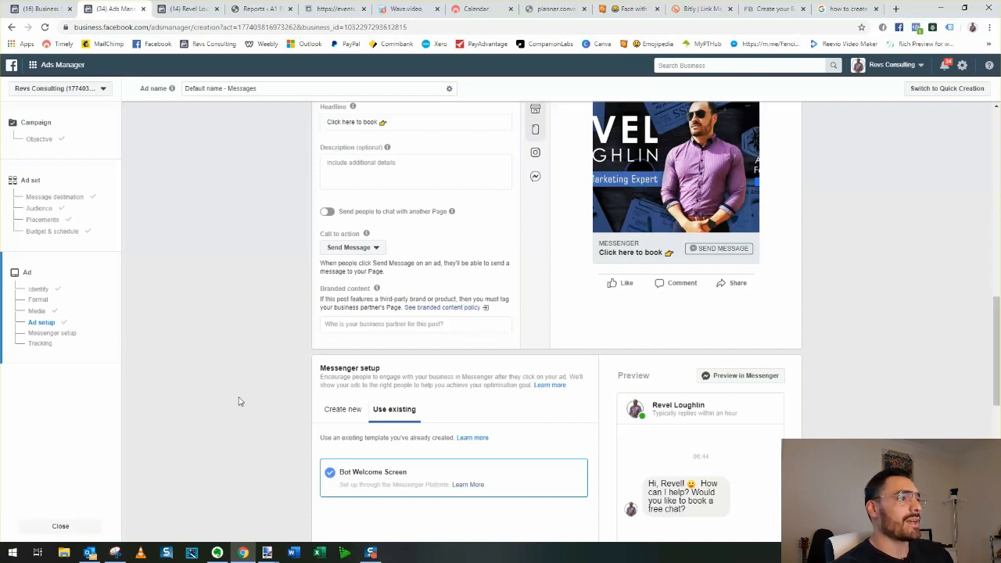
{"action": "scroll", "coordinate": [246, 473], "scroll_direction": "down", "scroll_amount": 3}
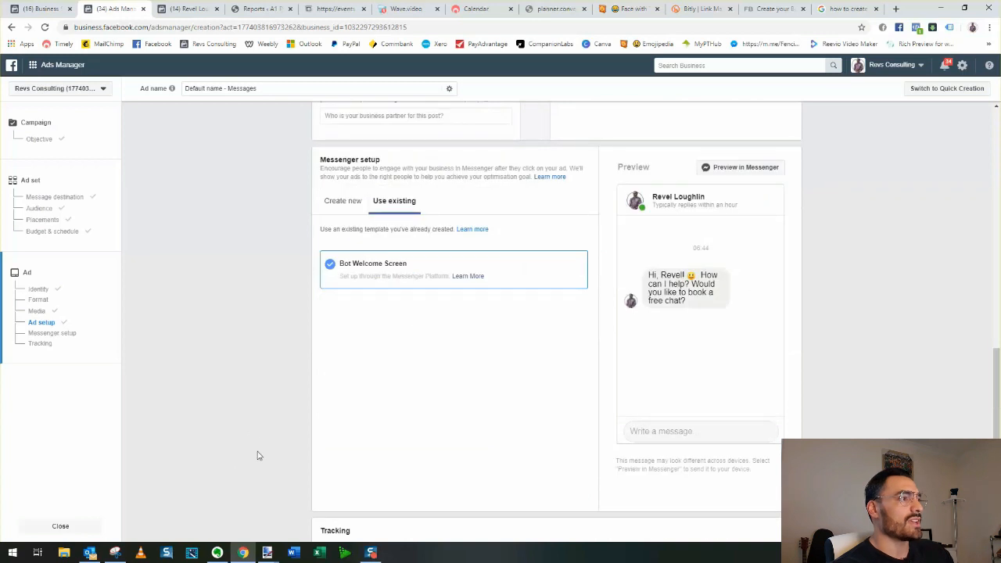
{"action": "scroll", "coordinate": [254, 445], "scroll_direction": "down", "scroll_amount": 2}
{"action": "scroll", "coordinate": [246, 430], "scroll_direction": "up", "scroll_amount": 2}
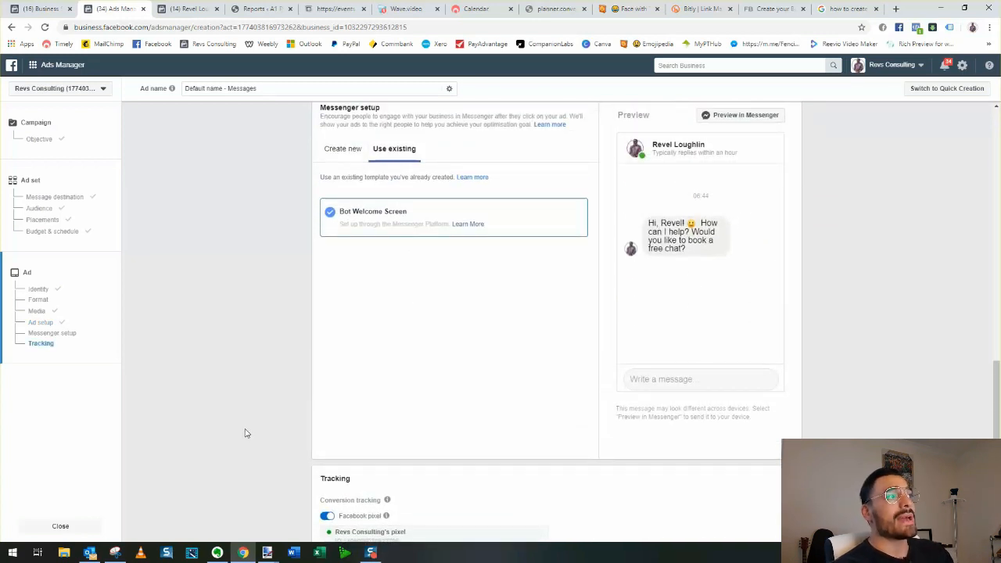
{"action": "scroll", "coordinate": [238, 443], "scroll_direction": "down", "scroll_amount": 1}
{"action": "scroll", "coordinate": [239, 443], "scroll_direction": "down", "scroll_amount": 3}
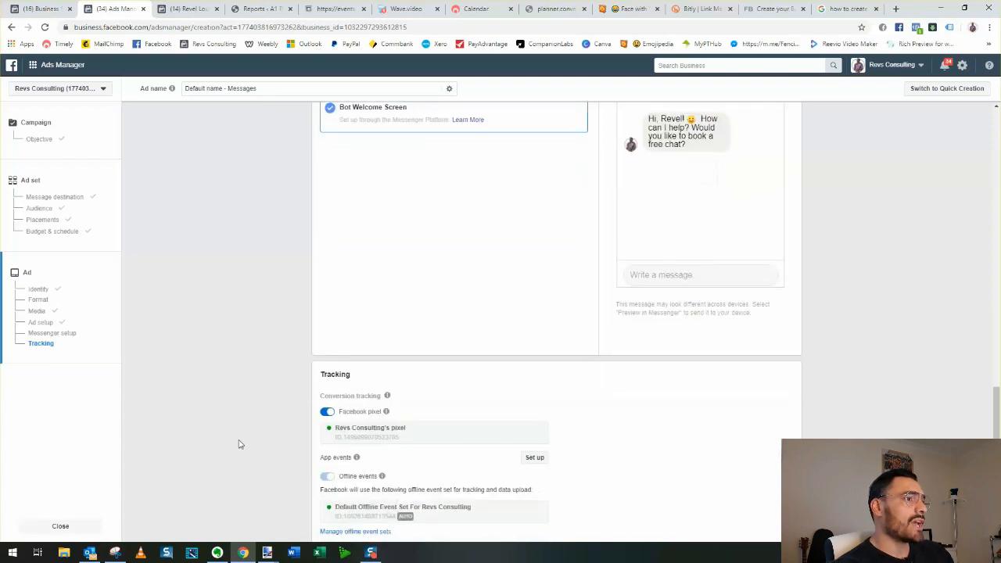
{"action": "scroll", "coordinate": [227, 451], "scroll_direction": "up", "scroll_amount": 5}
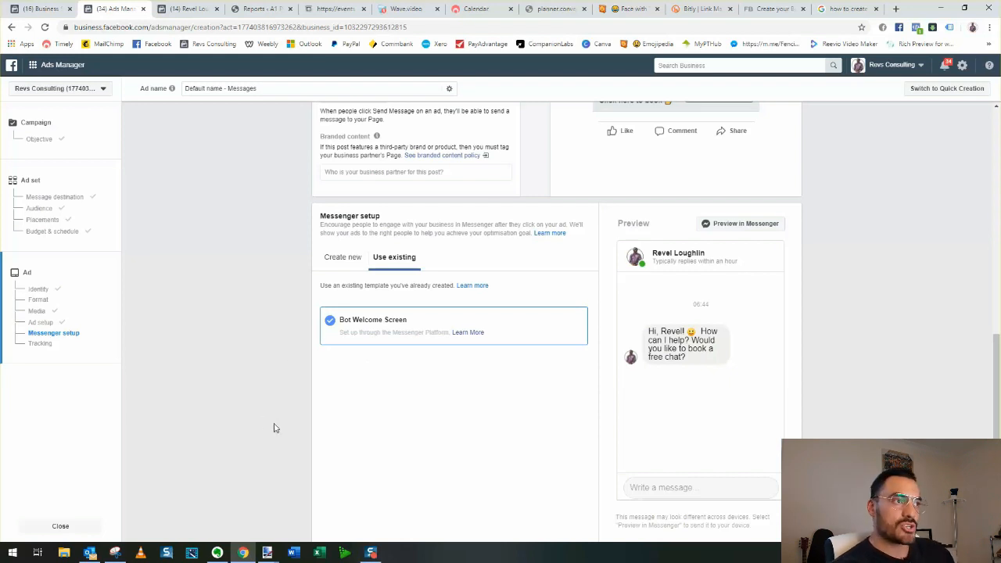
{"action": "scroll", "coordinate": [262, 411], "scroll_direction": "down", "scroll_amount": 1}
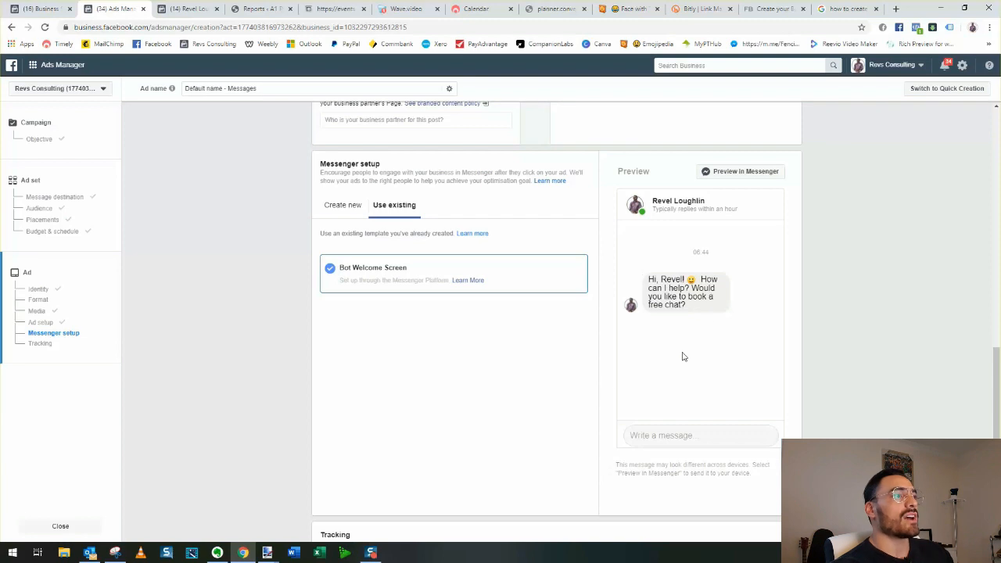
Confirm the finished ad setup to submit the Messages campaign, leaving the tracking settings at their defaults
{"action": "scroll", "coordinate": [422, 484], "scroll_direction": "down", "scroll_amount": 2}
{"action": "scroll", "coordinate": [423, 485], "scroll_direction": "down", "scroll_amount": 2}
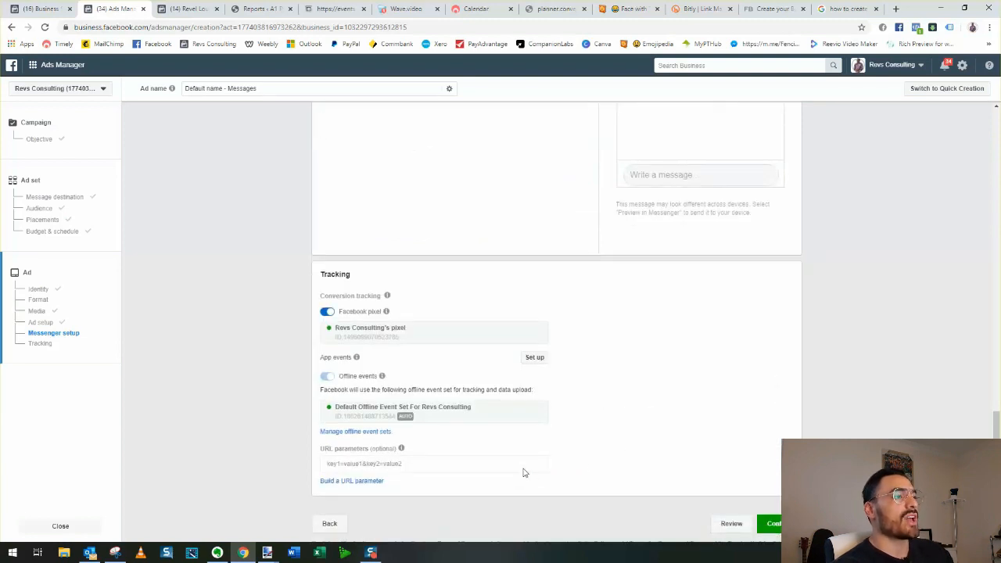
{"action": "scroll", "coordinate": [556, 469], "scroll_direction": "down", "scroll_amount": 1}
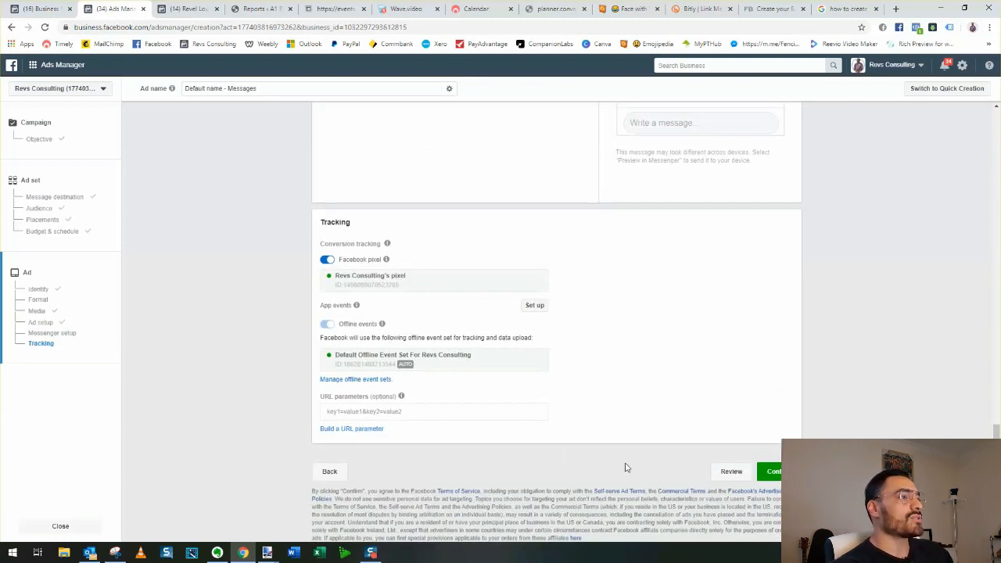
{"action": "left_click", "coordinate": [770, 471]}
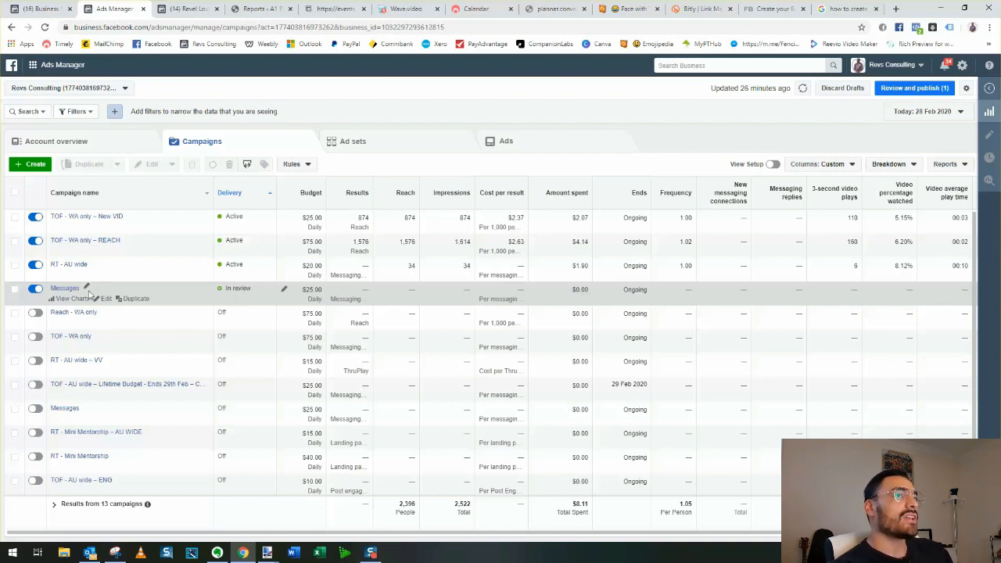
Turn off the newly submitted Messages campaign and open its 47+ ad set to list the ads
{"action": "left_click", "coordinate": [36, 291]}
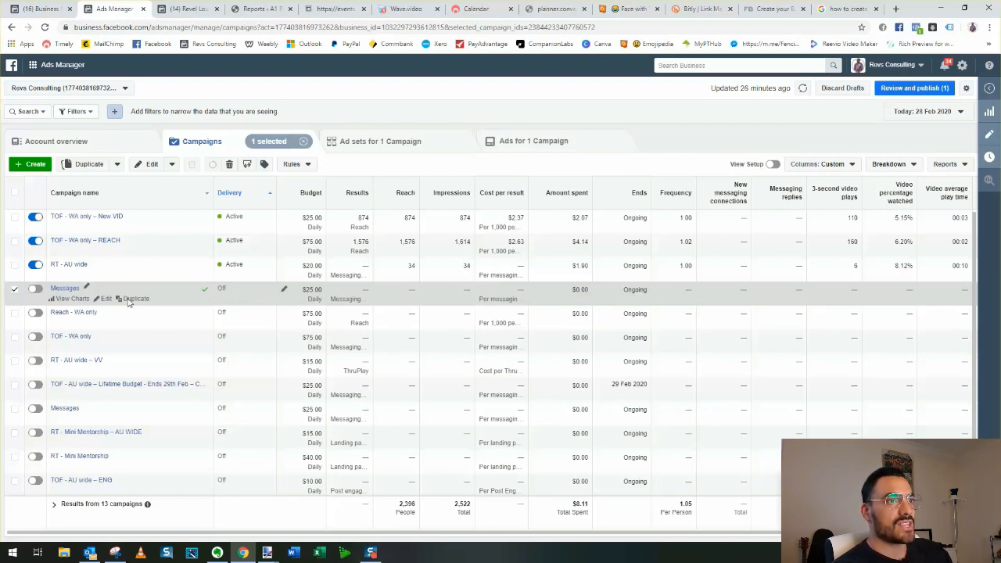
{"action": "left_click", "coordinate": [15, 289]}
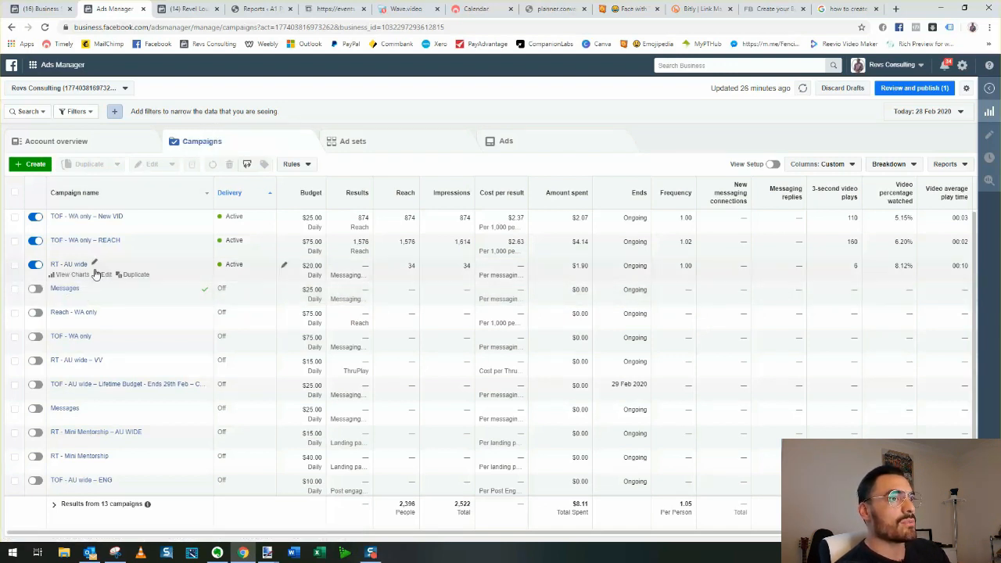
{"action": "left_click", "coordinate": [71, 292]}
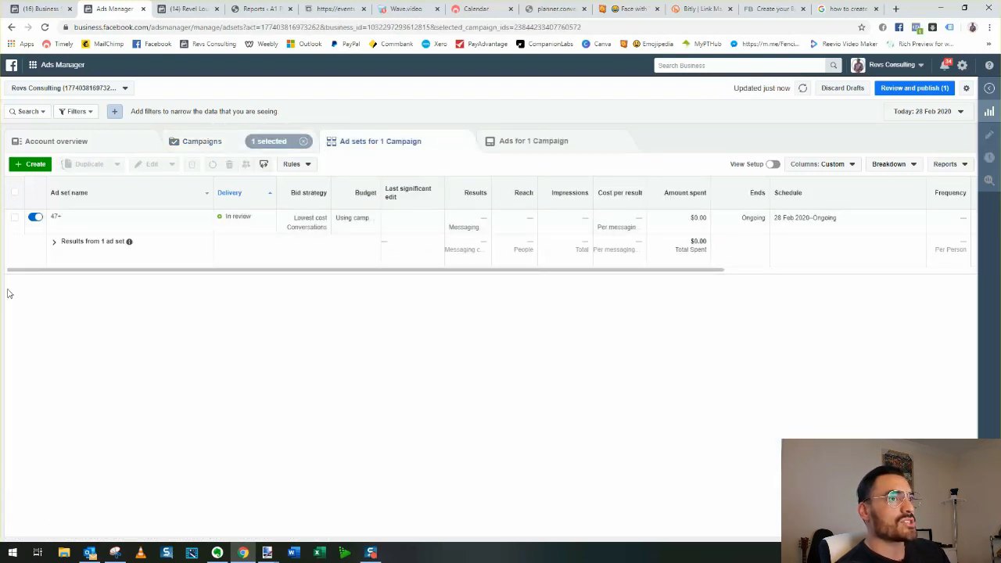
{"action": "left_click", "coordinate": [55, 220]}
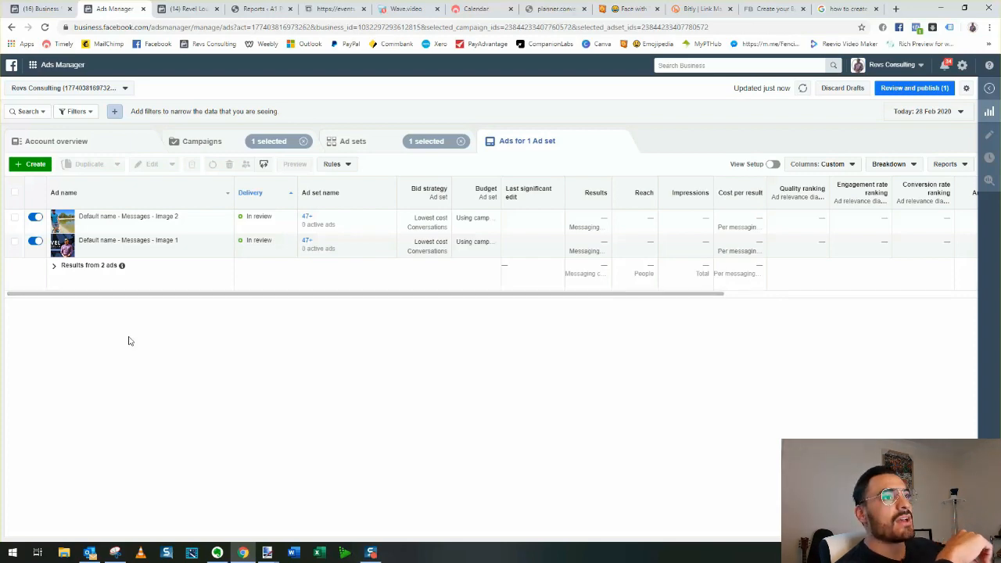
Duplicate the "Default name - Messages - Image 1" ad into the original campaign with 2 copies, then deselect both copies
{"action": "mouse_move", "coordinate": [172, 253]}
{"action": "left_click", "coordinate": [170, 252]}
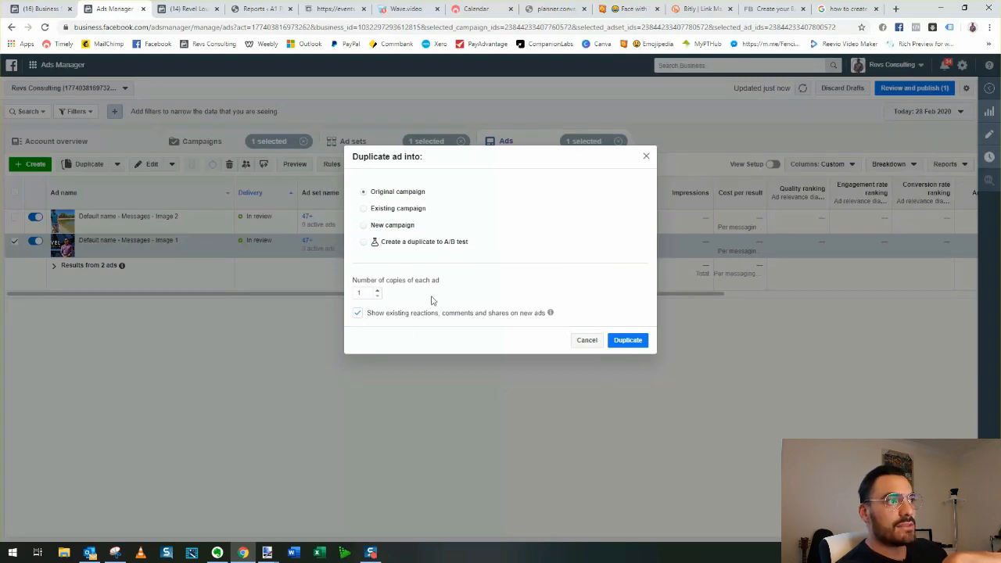
{"action": "left_click", "coordinate": [376, 292]}
{"action": "left_click", "coordinate": [629, 341]}
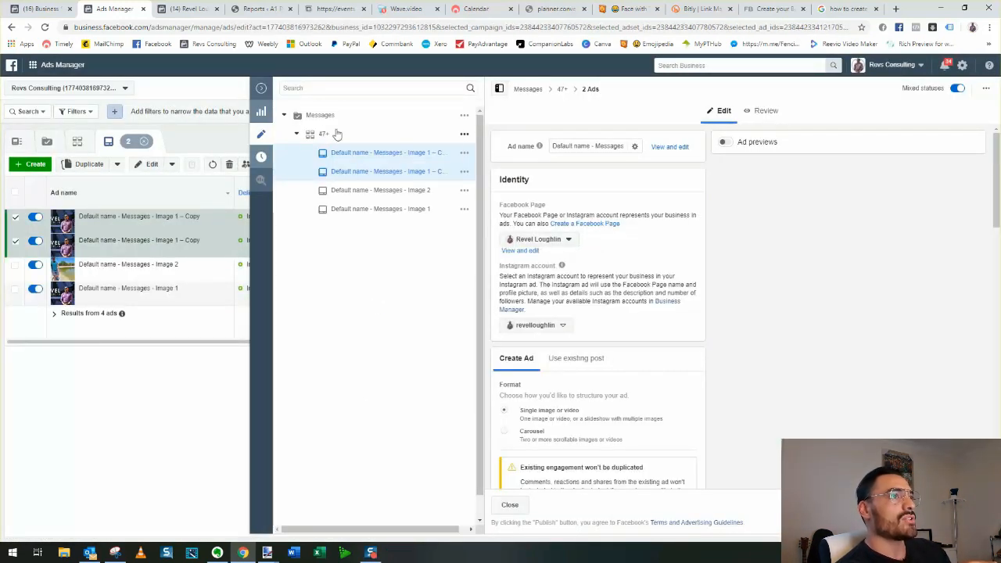
{"action": "left_click", "coordinate": [261, 89]}
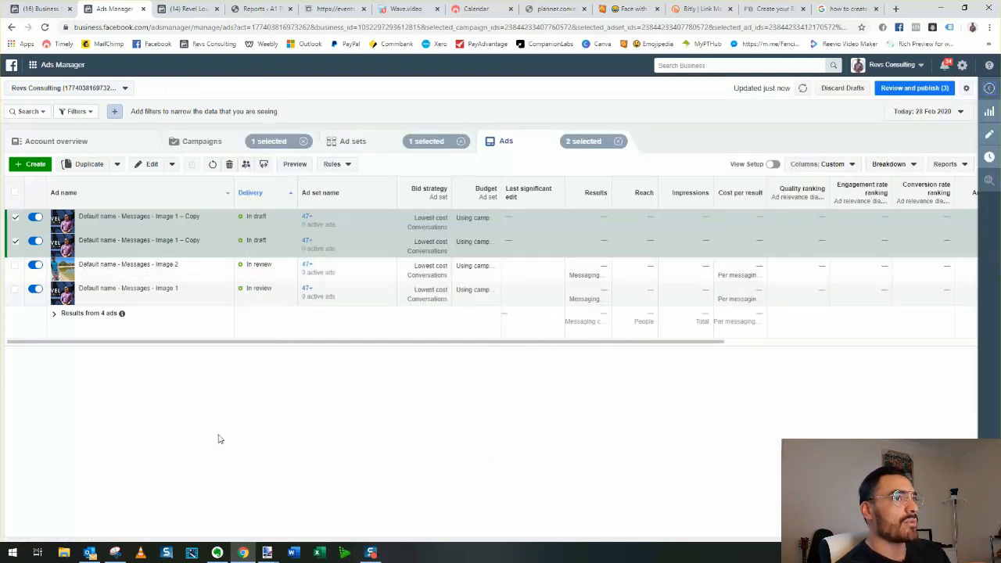
{"action": "left_click", "coordinate": [16, 242]}
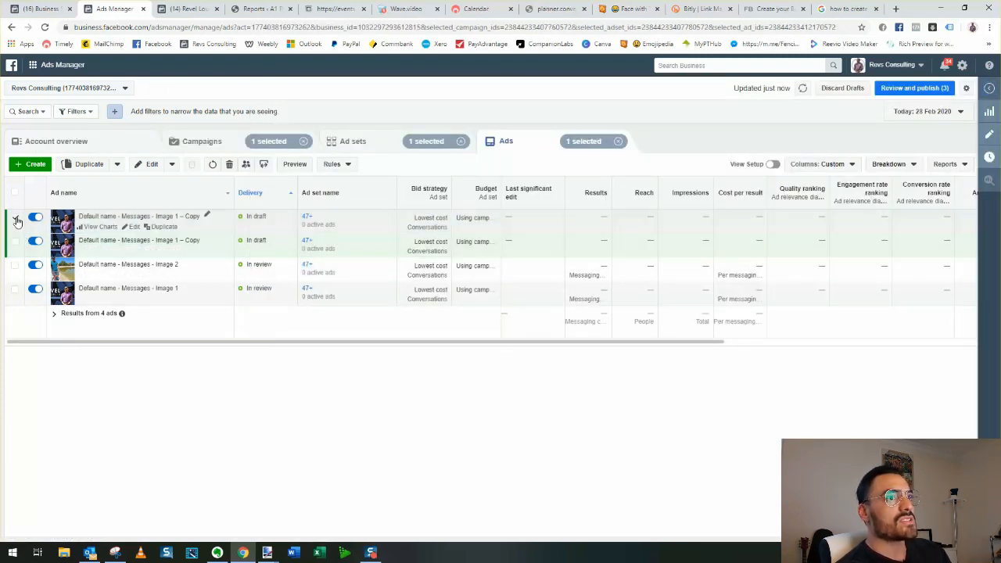
{"action": "left_click", "coordinate": [15, 219]}
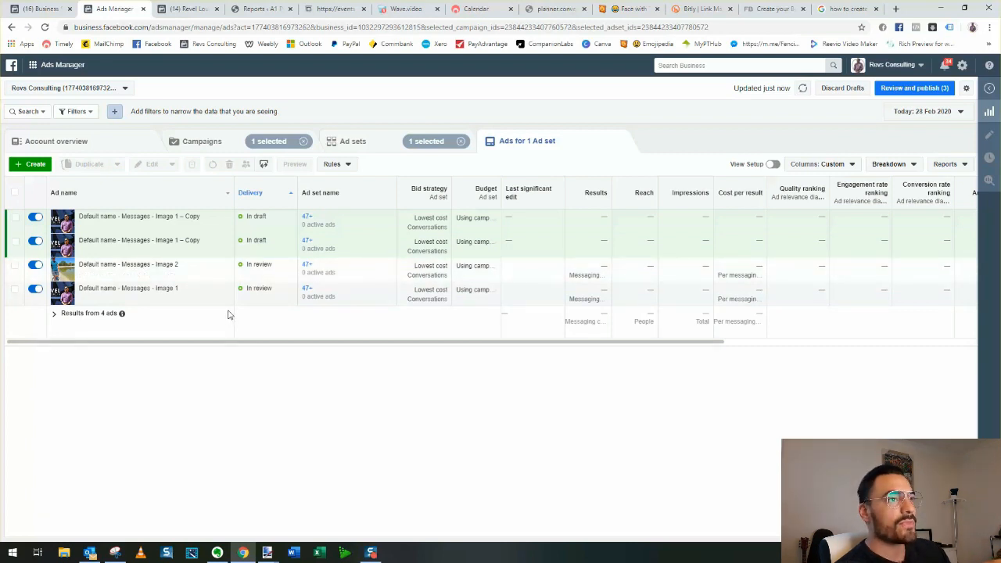
Change the first Image 1 copy's picture to the 1200 × 800 photo of the man in a suit presenting, and publish that ad
{"action": "left_click", "coordinate": [135, 228]}
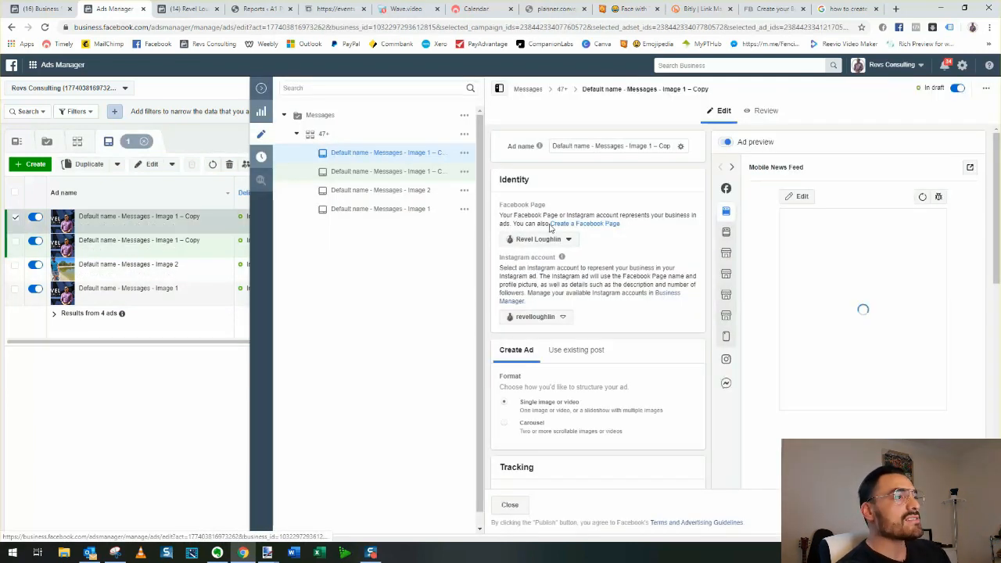
{"action": "scroll", "coordinate": [649, 267], "scroll_direction": "down", "scroll_amount": 5}
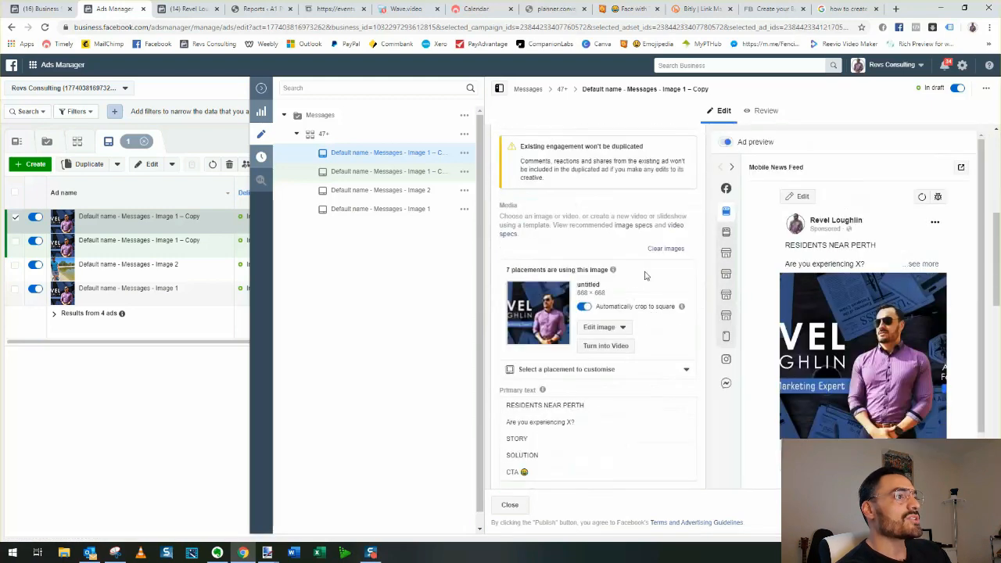
{"action": "left_click", "coordinate": [603, 278]}
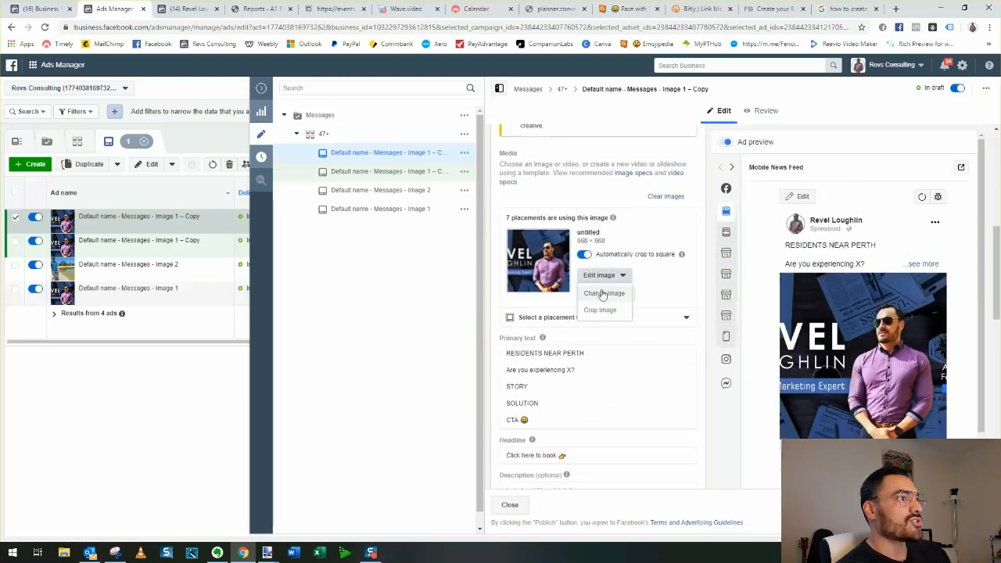
{"action": "left_click", "coordinate": [602, 294]}
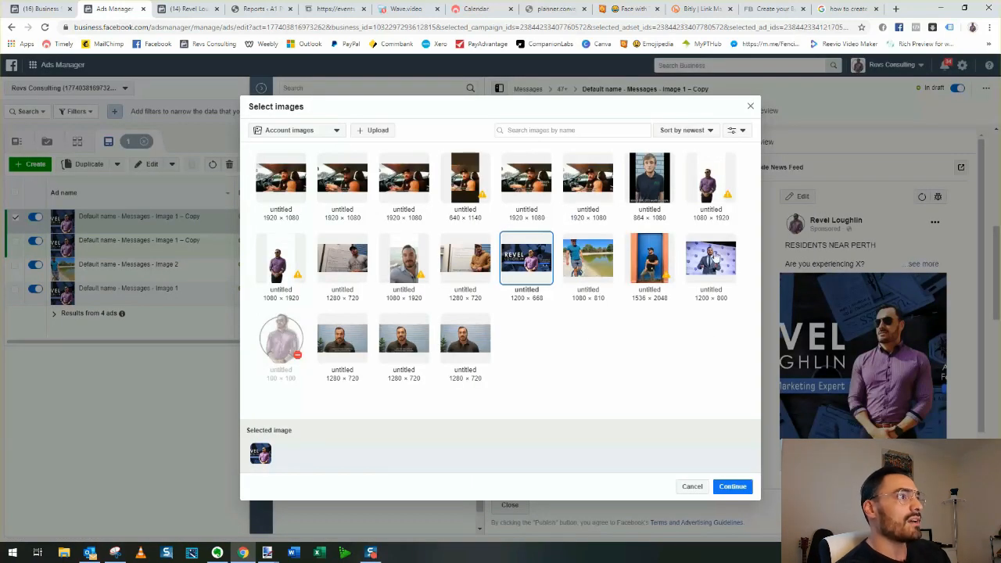
{"action": "left_click", "coordinate": [710, 258]}
{"action": "left_click", "coordinate": [733, 486]}
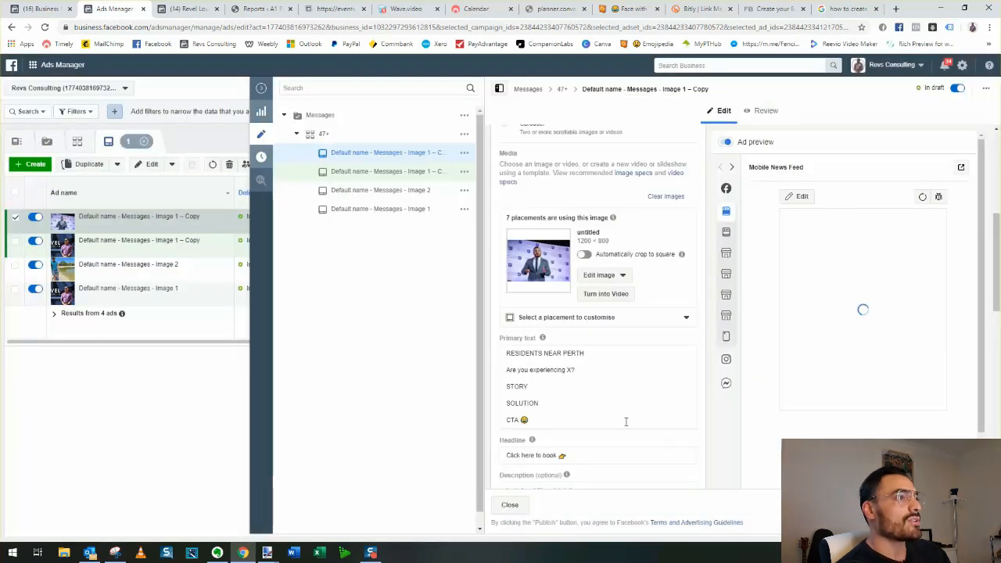
{"action": "scroll", "coordinate": [594, 367], "scroll_direction": "down", "scroll_amount": 1}
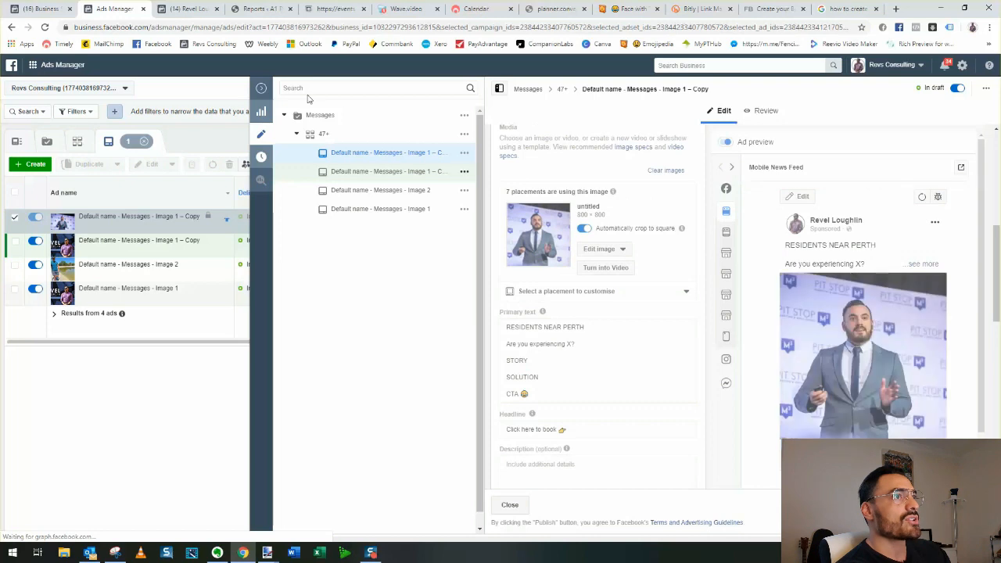
{"action": "left_click", "coordinate": [262, 91]}
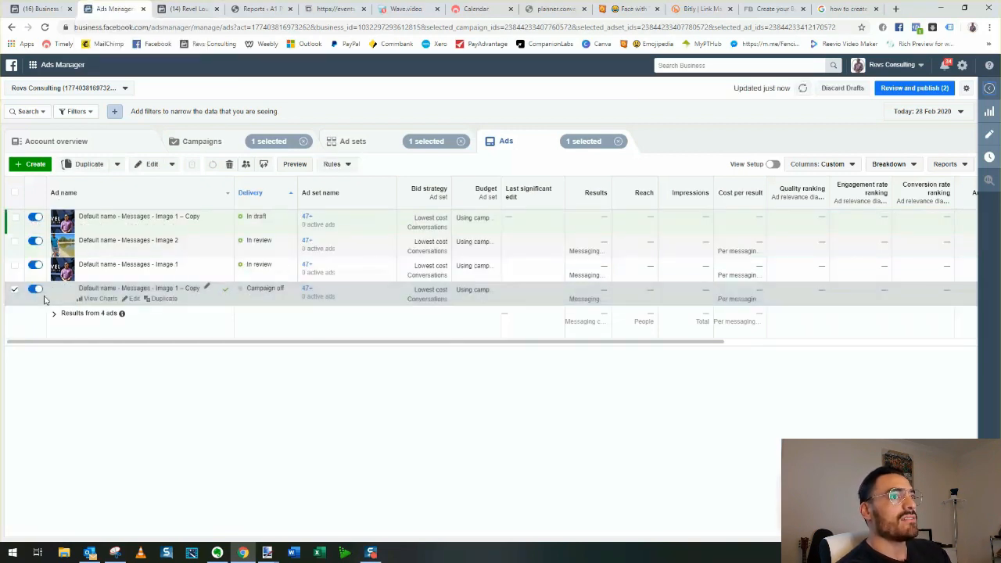
{"action": "left_click", "coordinate": [16, 293]}
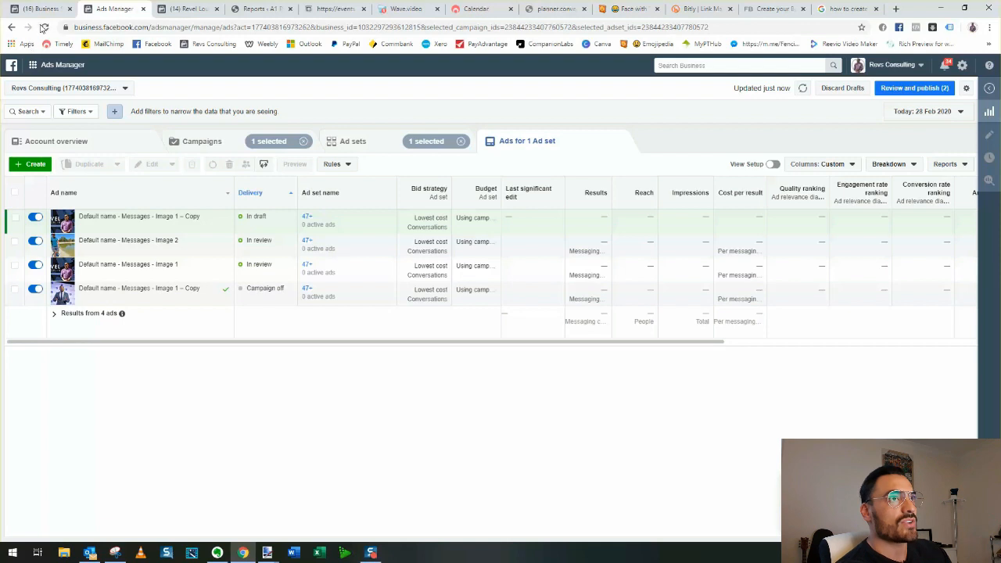
Reload the ads list, change the remaining draft Image 1 copy's picture to the last 1280 × 720 photo, publish the ad and deselect it
{"action": "left_click", "coordinate": [43, 27]}
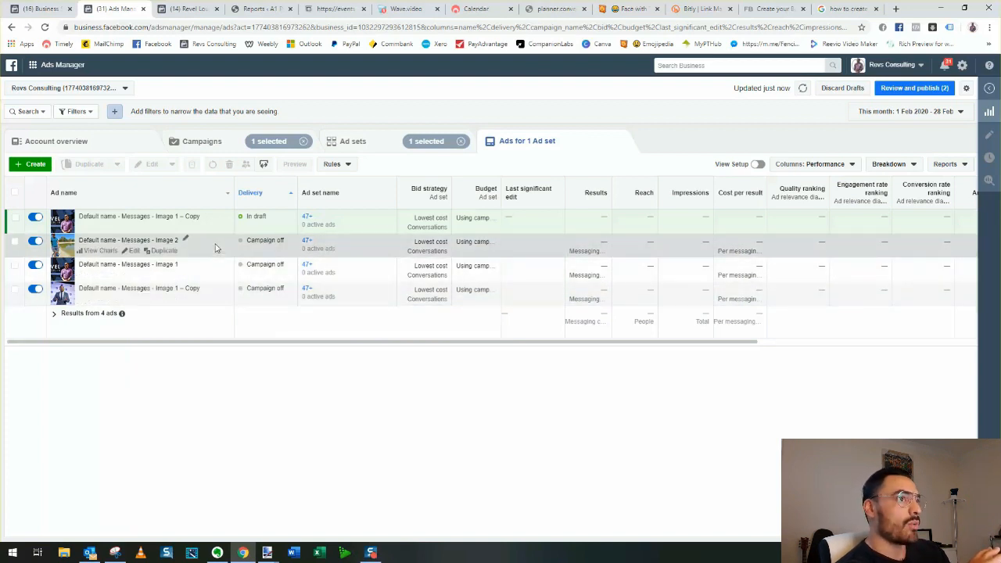
{"action": "left_click", "coordinate": [137, 227]}
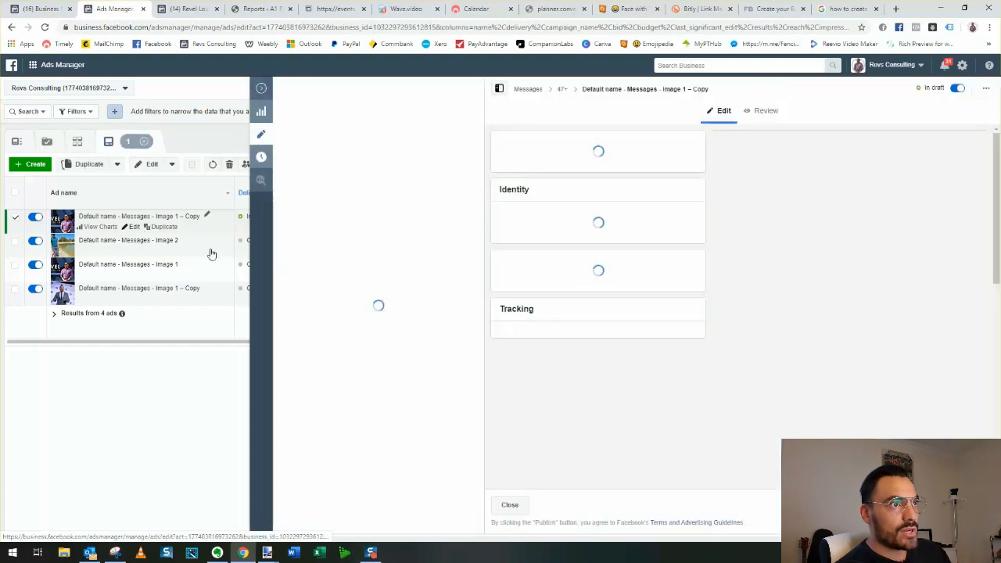
{"action": "scroll", "coordinate": [665, 361], "scroll_direction": "down", "scroll_amount": 5}
{"action": "scroll", "coordinate": [669, 362], "scroll_direction": "down", "scroll_amount": 2}
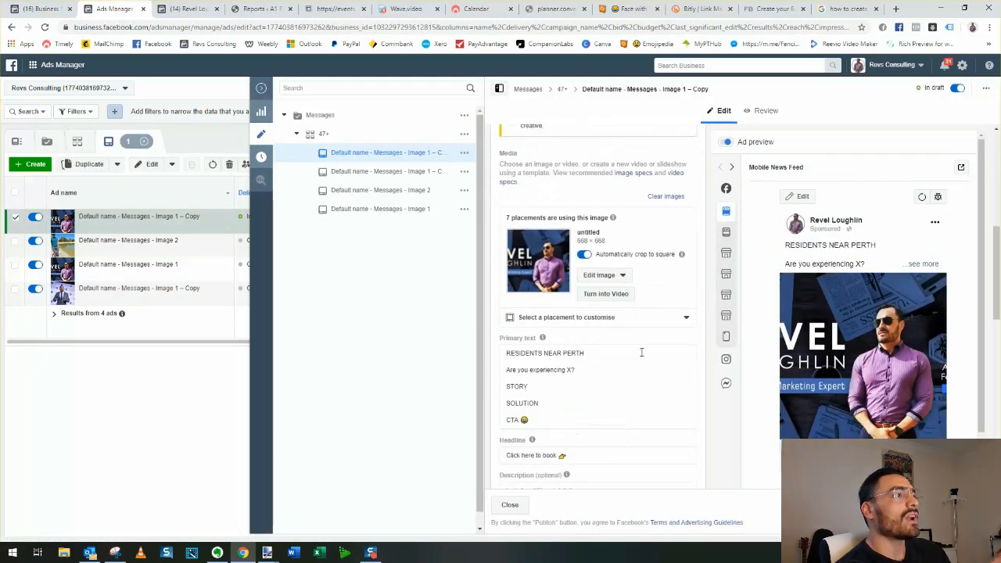
{"action": "left_click", "coordinate": [622, 280]}
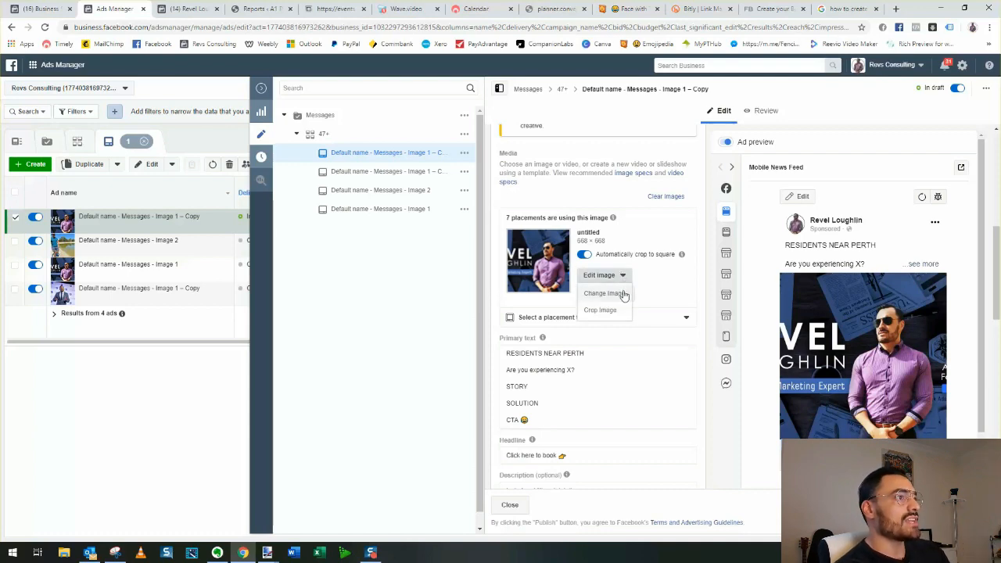
{"action": "left_click", "coordinate": [602, 297]}
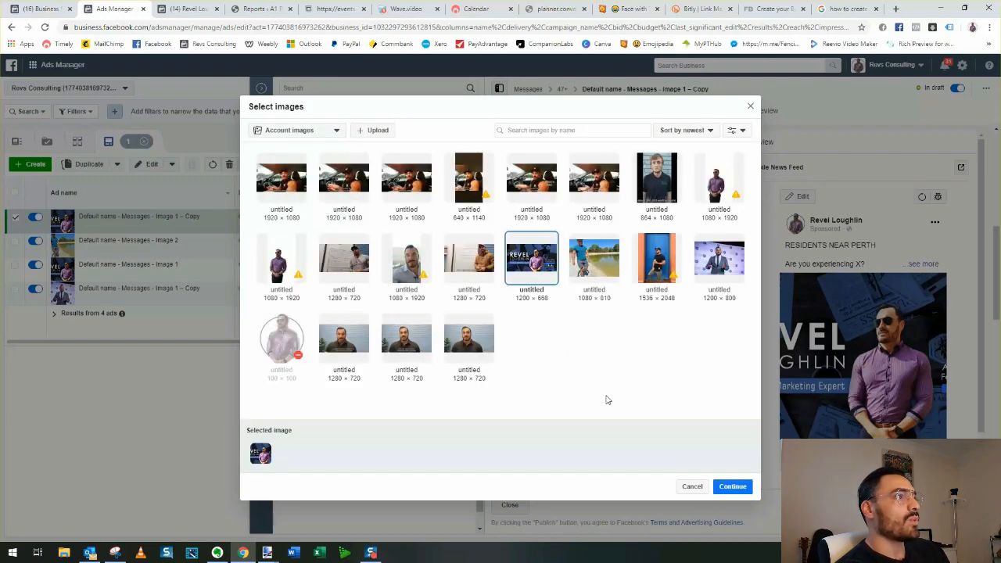
{"action": "left_click", "coordinate": [488, 348]}
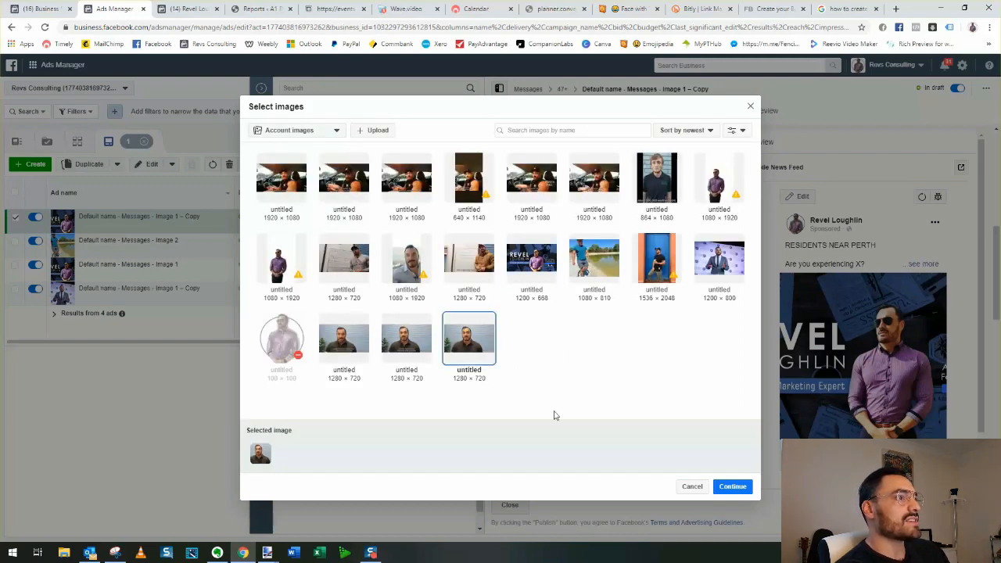
{"action": "left_click", "coordinate": [719, 491]}
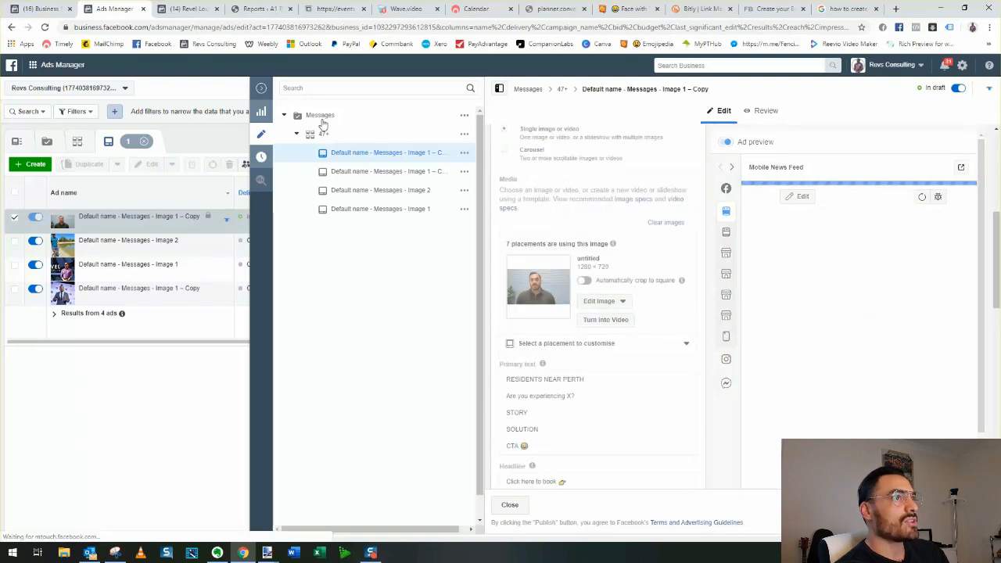
{"action": "left_click", "coordinate": [263, 89]}
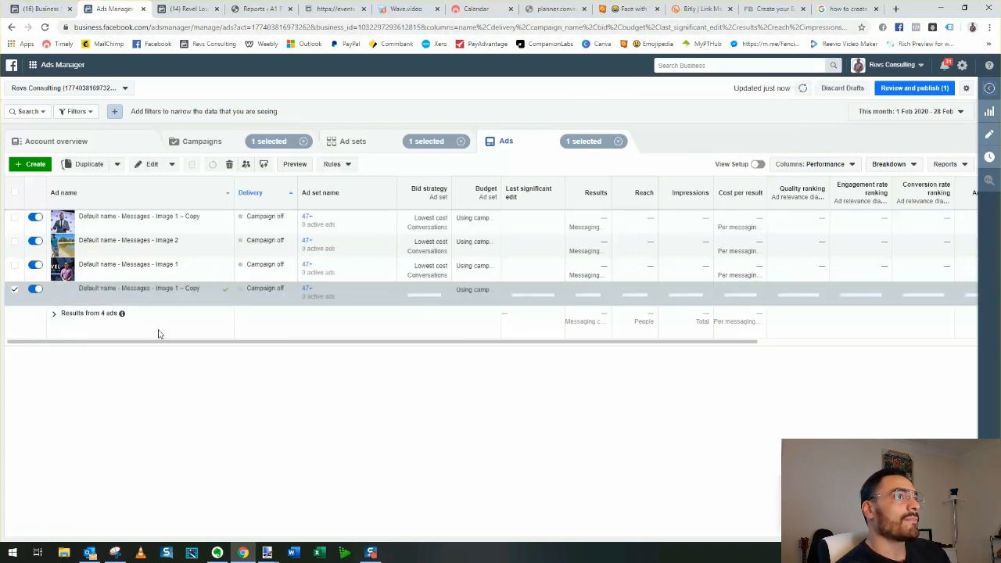
{"action": "left_click", "coordinate": [14, 290]}
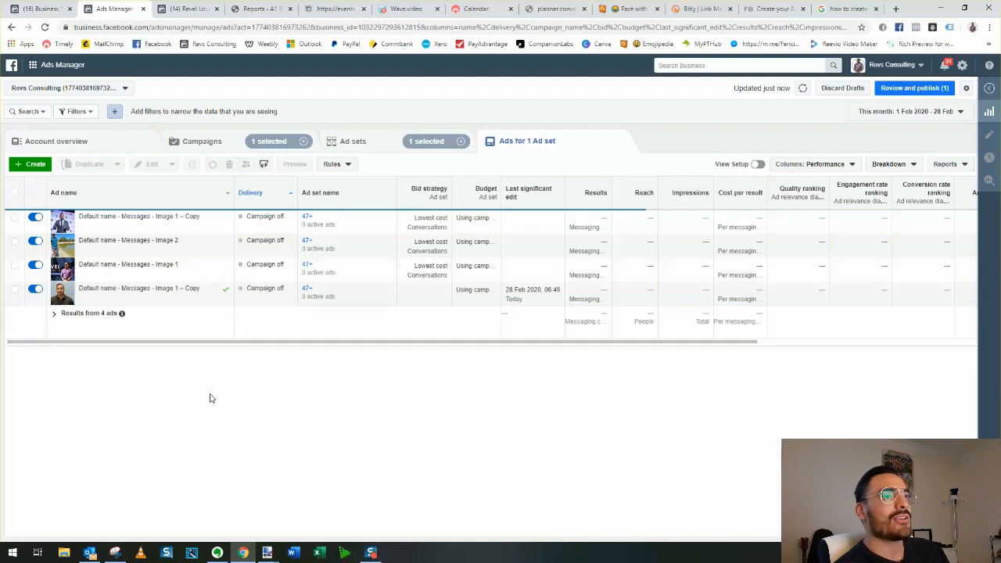
Open the Image 1 copy with the suit photo for editing and review its primary text from greeting line to CTA
{"action": "mouse_move", "coordinate": [139, 226]}
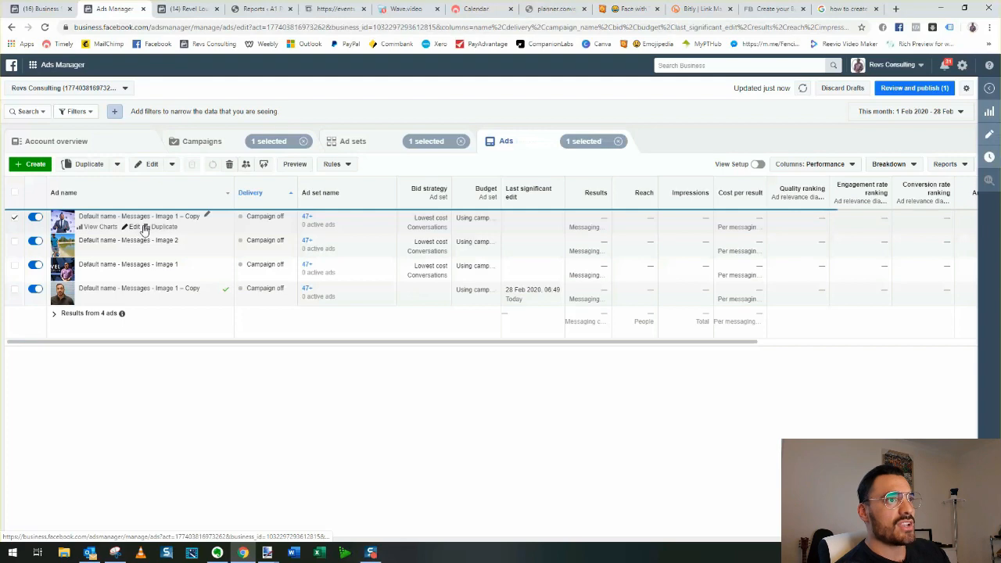
{"action": "left_click", "coordinate": [137, 227]}
{"action": "scroll", "coordinate": [592, 316], "scroll_direction": "down", "scroll_amount": 6}
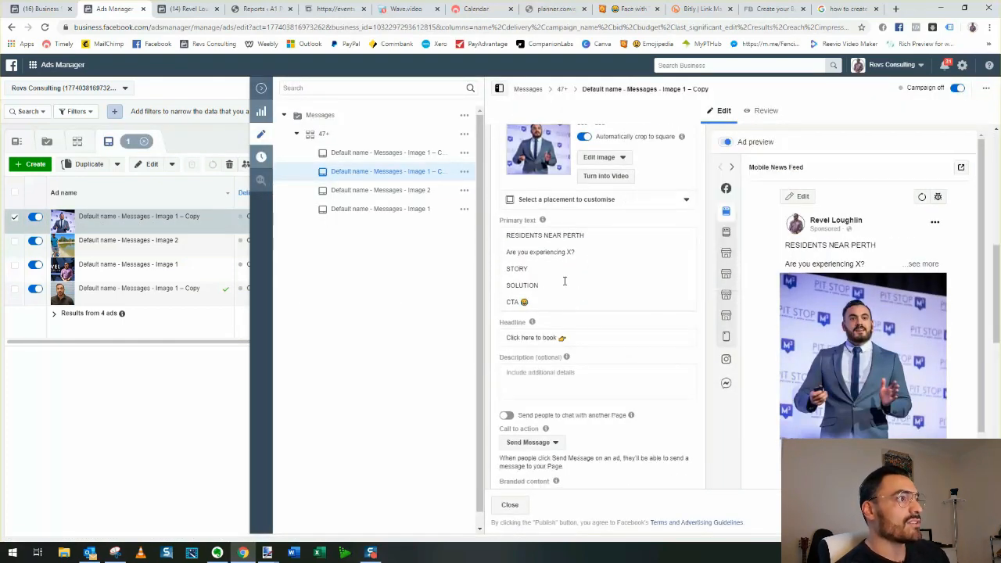
{"action": "left_click", "coordinate": [573, 253]}
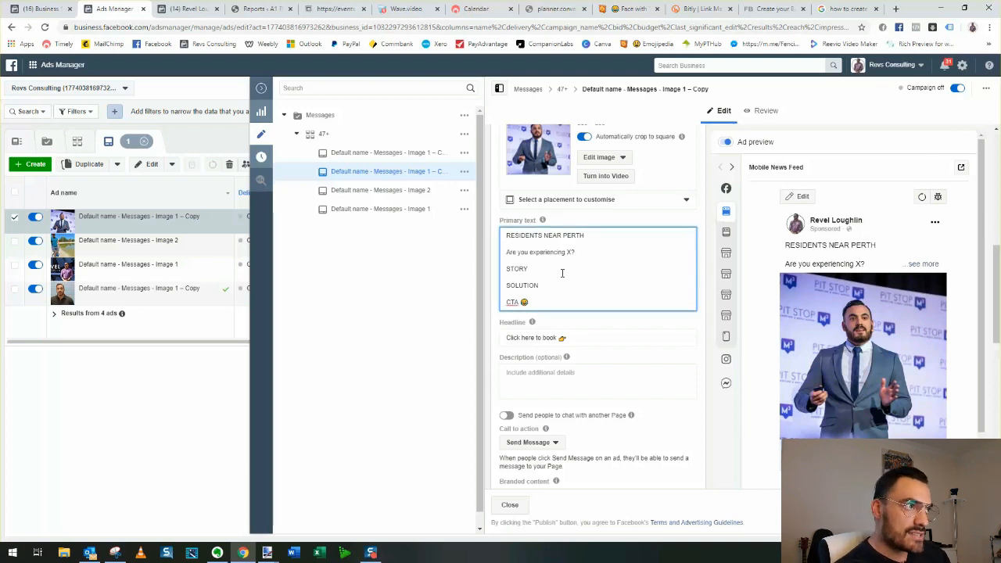
{"action": "left_click", "coordinate": [536, 299]}
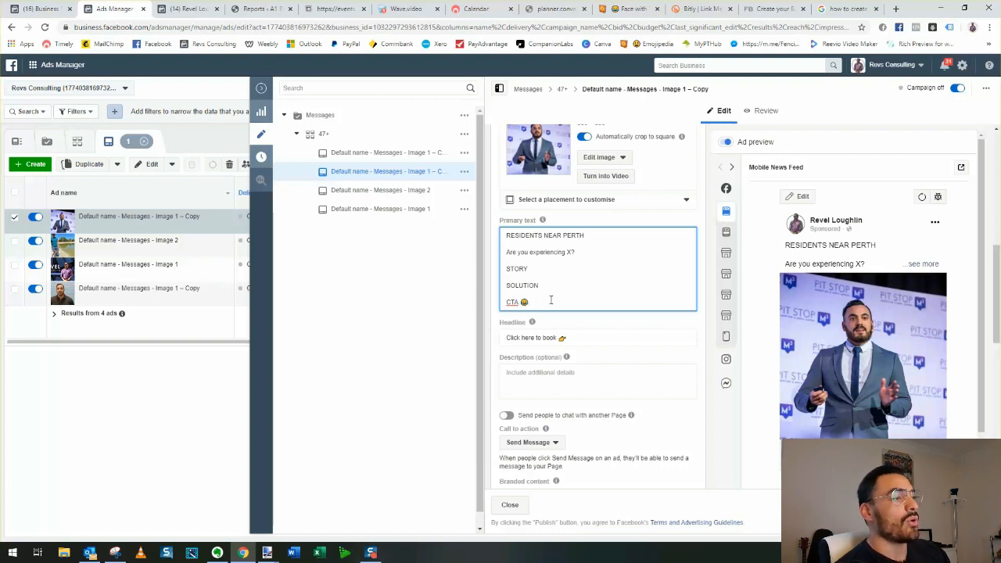
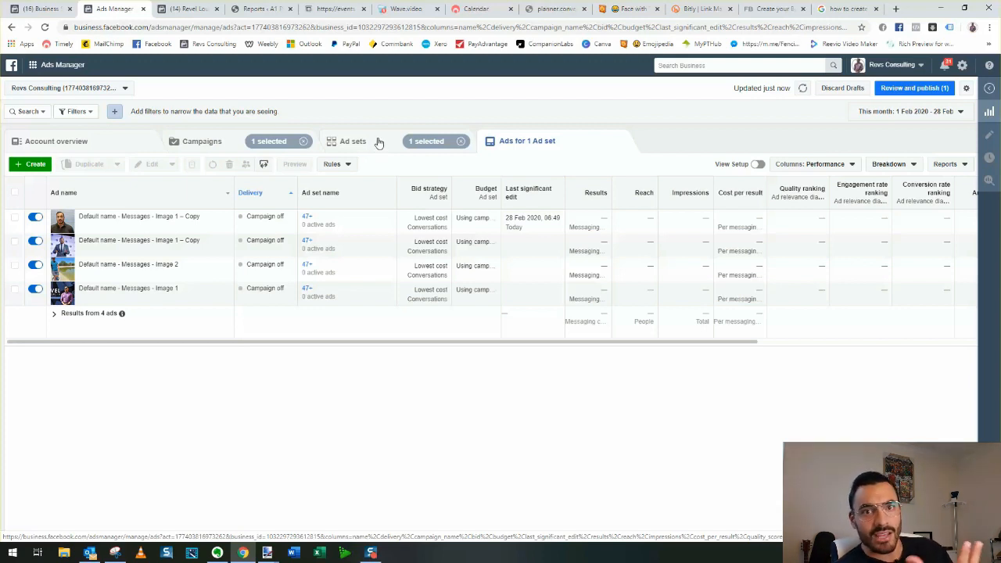
Duplicate the 47+ ad set into the original campaign with 2 copies, then close the editor and deselect both copies
{"action": "left_click", "coordinate": [373, 143]}
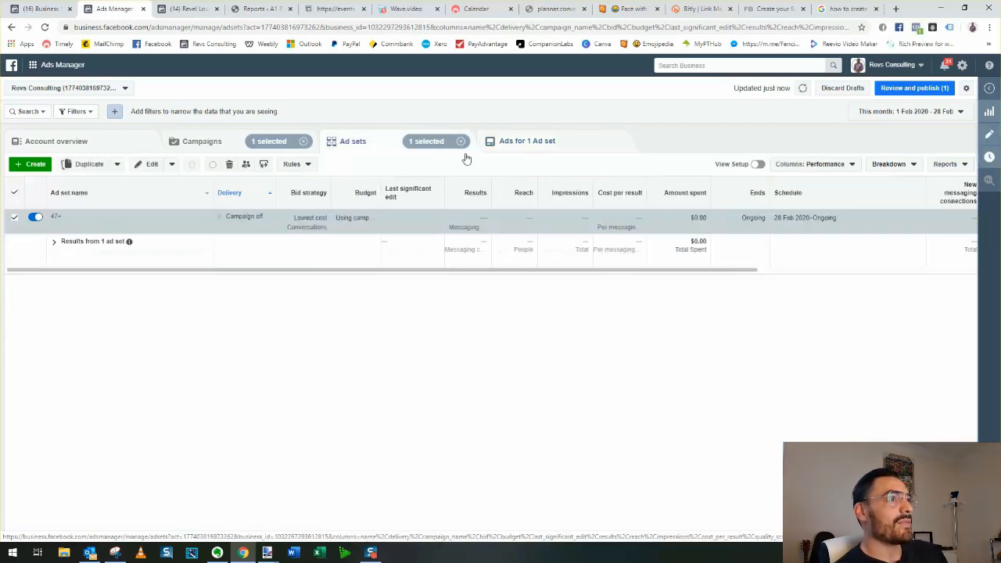
{"action": "left_click", "coordinate": [537, 144]}
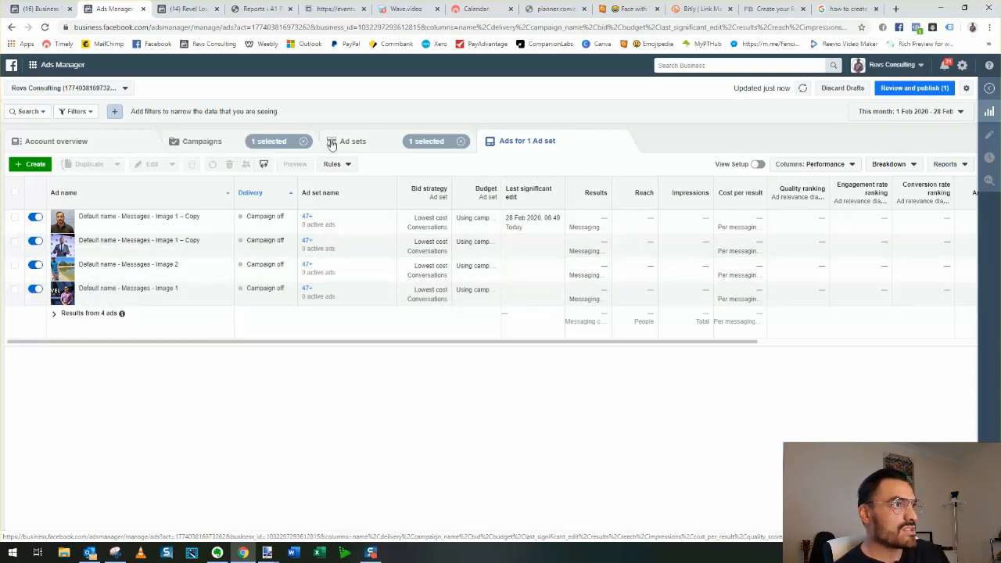
{"action": "left_click", "coordinate": [368, 141]}
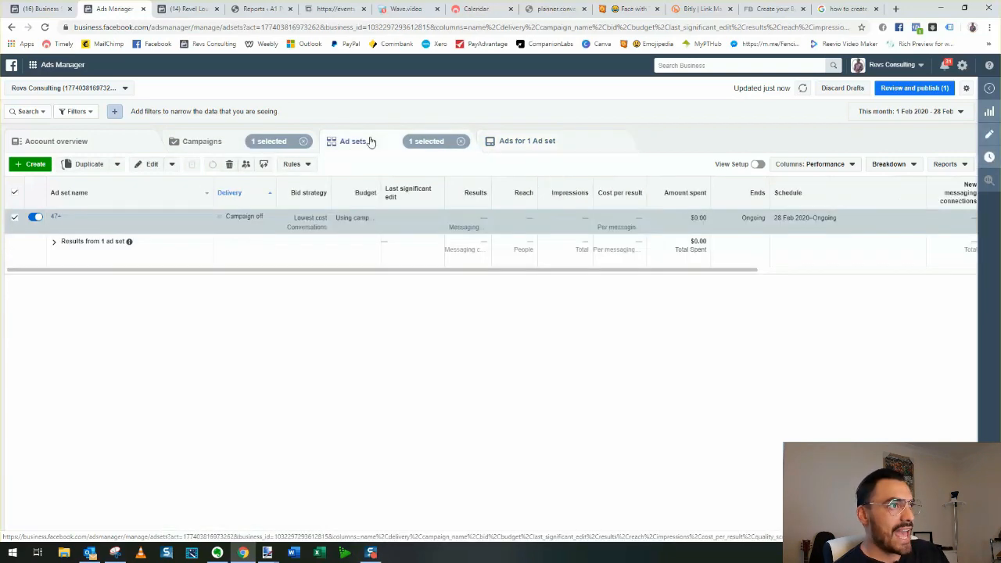
{"action": "left_click", "coordinate": [15, 219]}
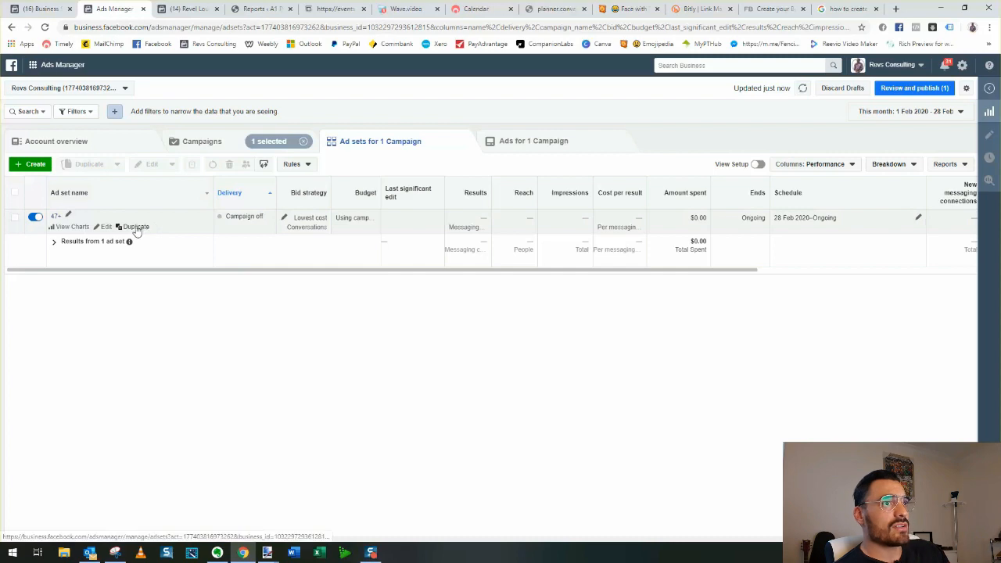
{"action": "left_click", "coordinate": [135, 226]}
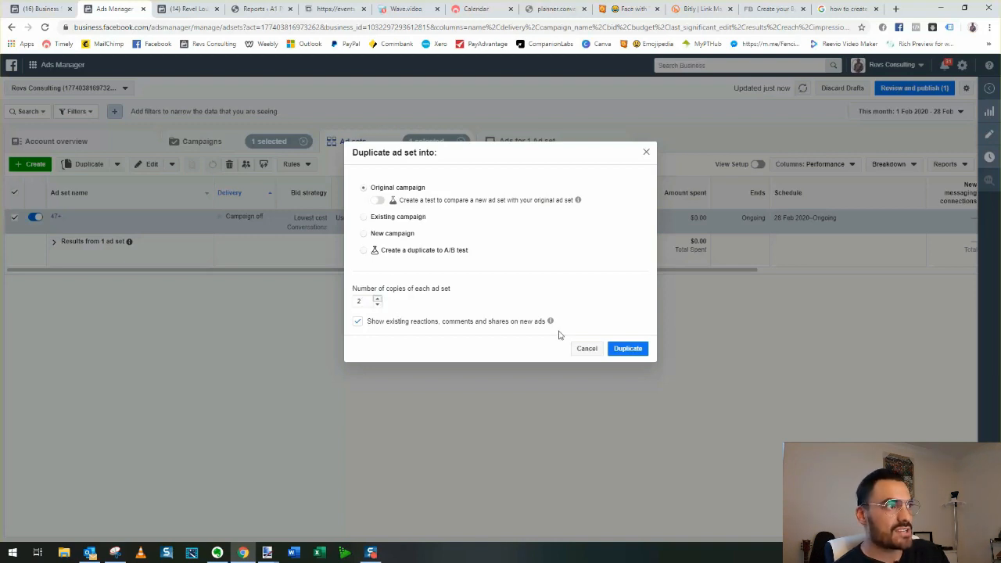
{"action": "left_click", "coordinate": [630, 351]}
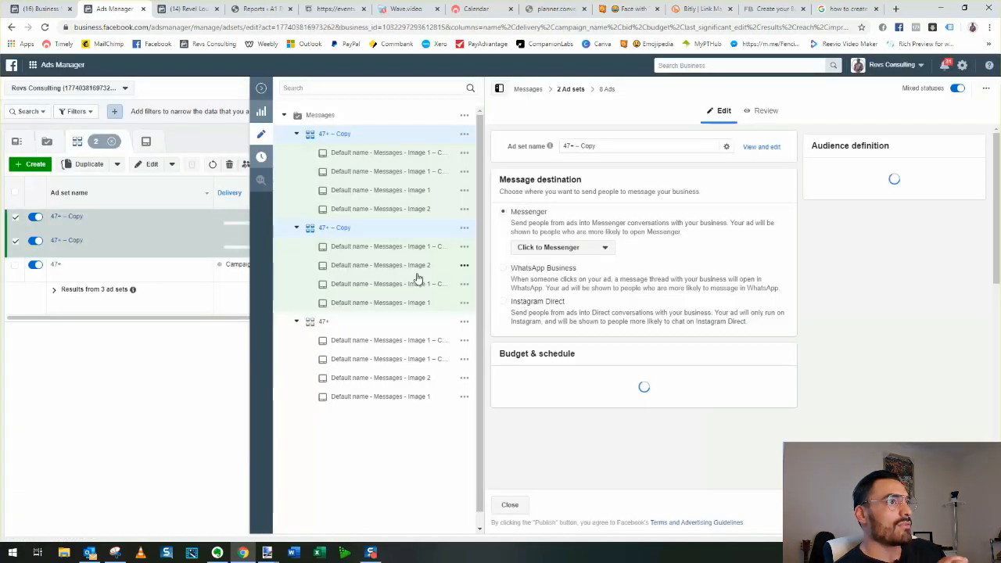
{"action": "left_click", "coordinate": [262, 89]}
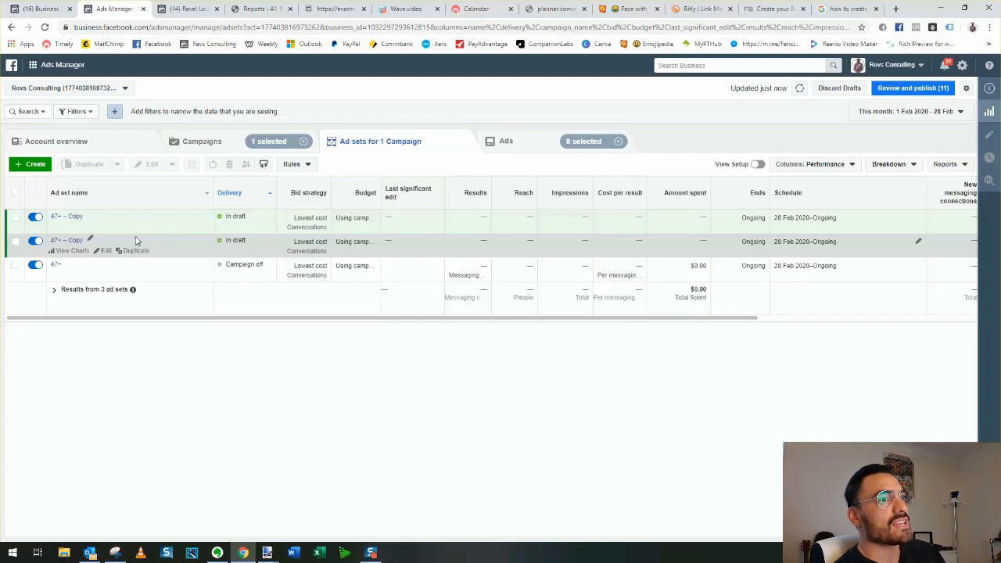
In the second 47+ copy's detailed targeting, replace the Books interest with Facebook Payments users (90 days), then publish the ad set
{"action": "left_click", "coordinate": [106, 250]}
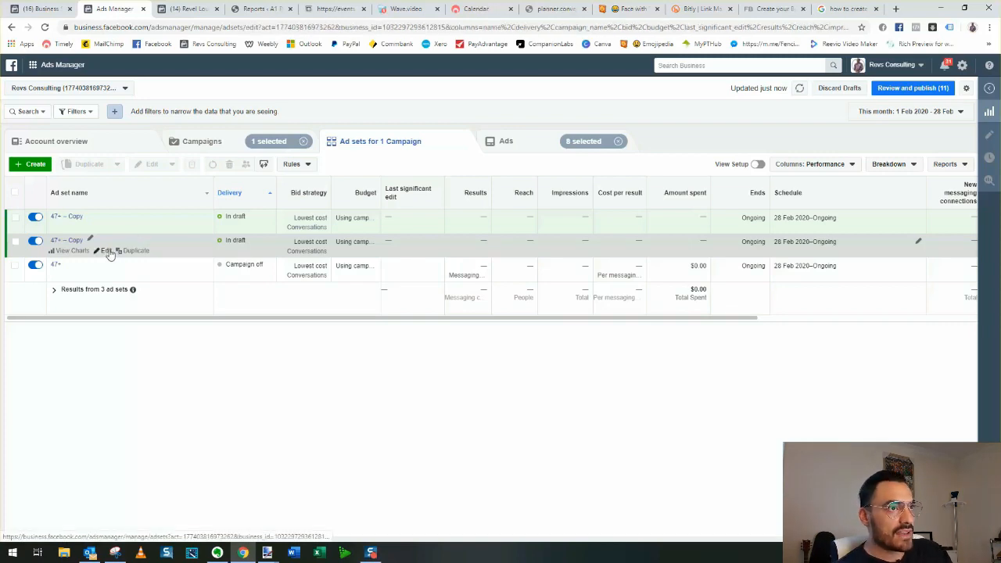
{"action": "scroll", "coordinate": [624, 345], "scroll_direction": "down", "scroll_amount": 6}
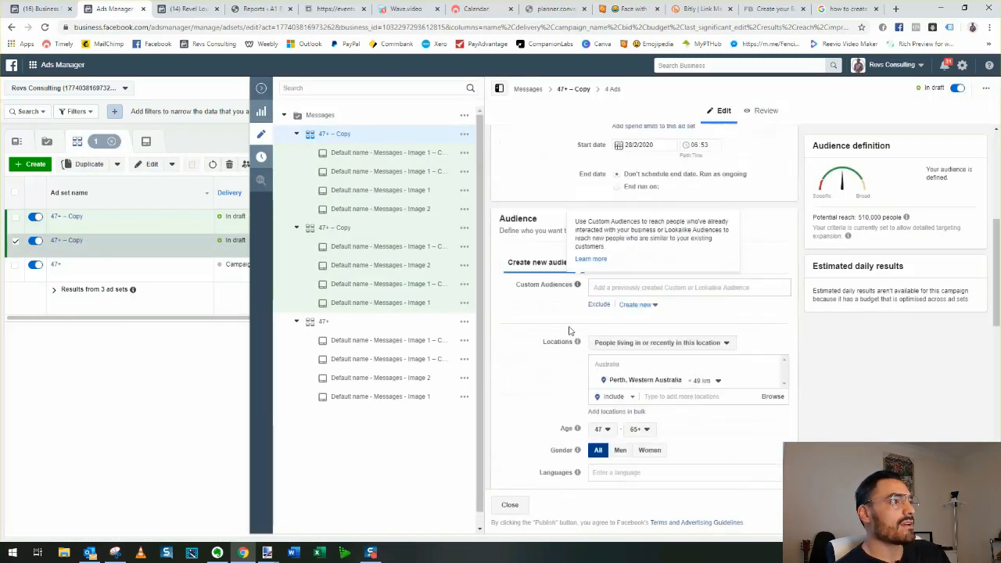
{"action": "scroll", "coordinate": [527, 361], "scroll_direction": "down", "scroll_amount": 1}
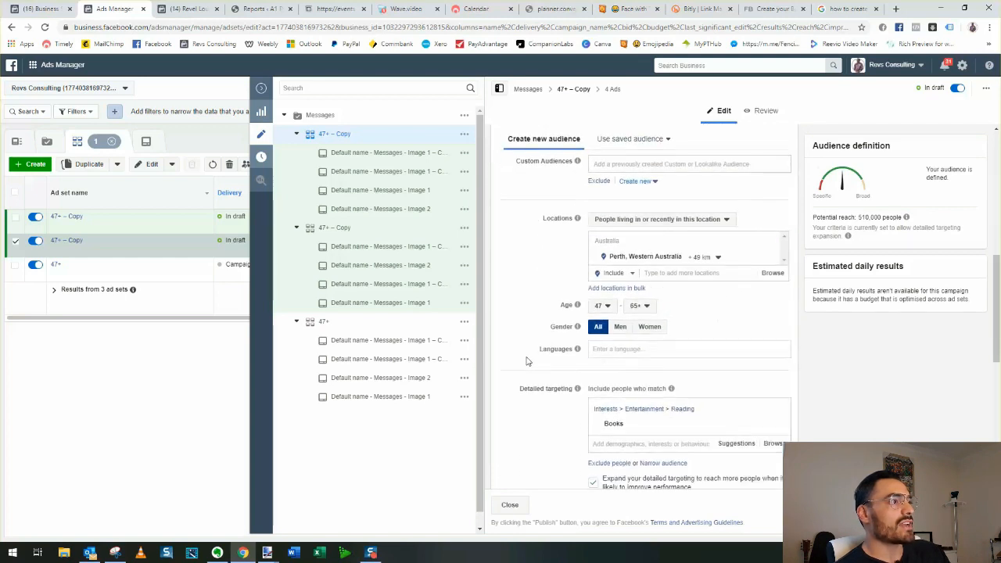
{"action": "scroll", "coordinate": [550, 425], "scroll_direction": "down", "scroll_amount": 2}
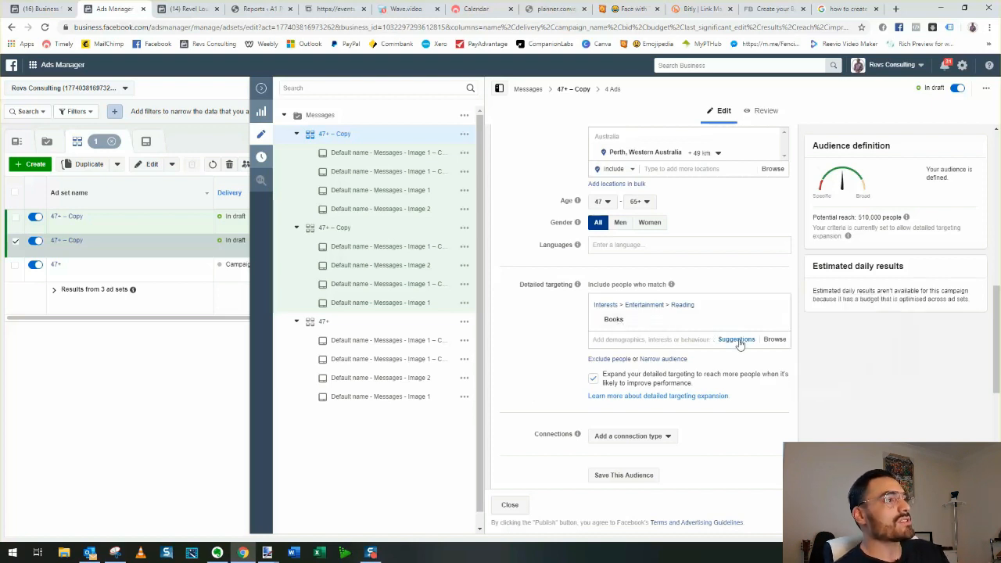
{"action": "left_click", "coordinate": [690, 340]}
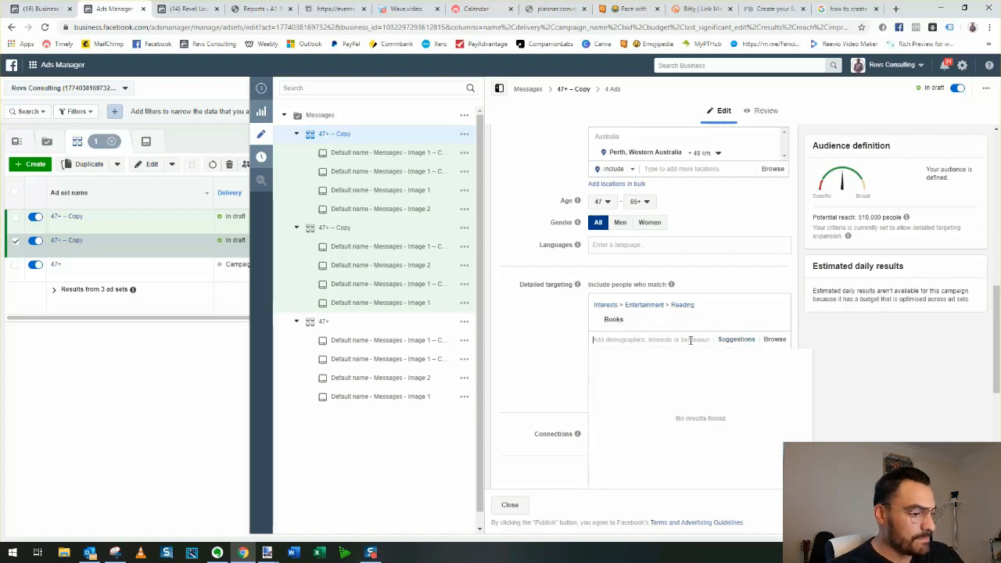
{"action": "type", "text": "payments"}
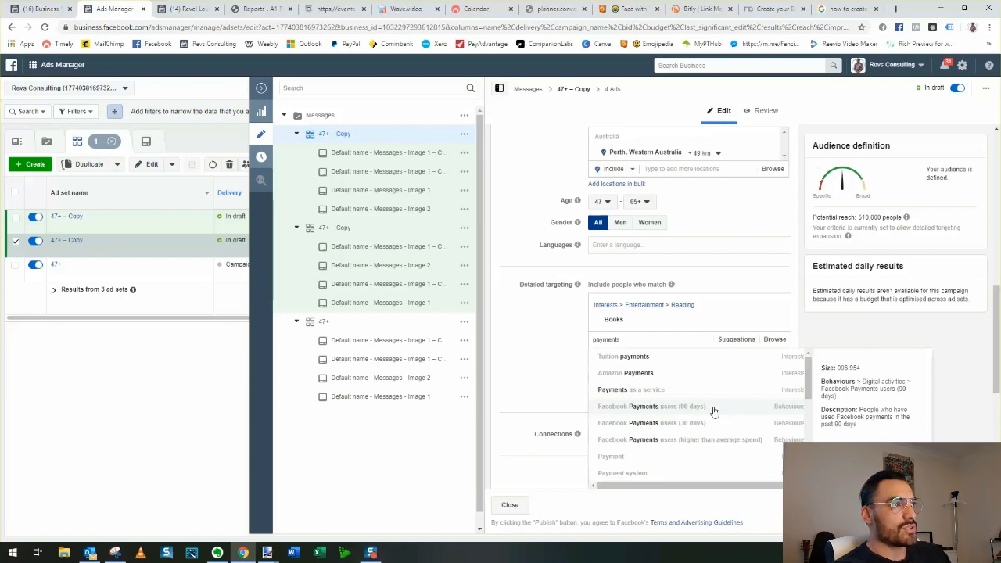
{"action": "left_click", "coordinate": [720, 408]}
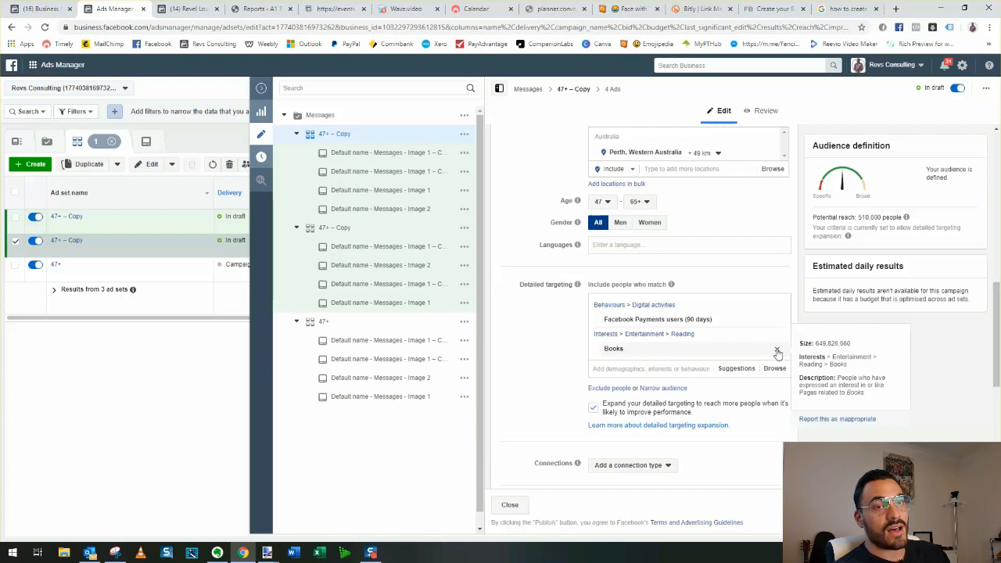
{"action": "left_click", "coordinate": [777, 350]}
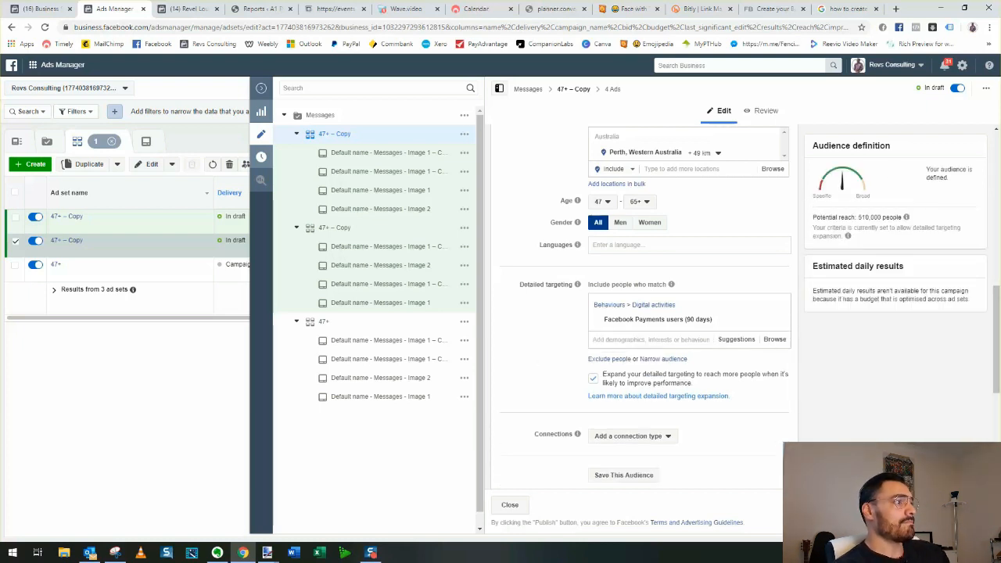
{"action": "left_click", "coordinate": [261, 87]}
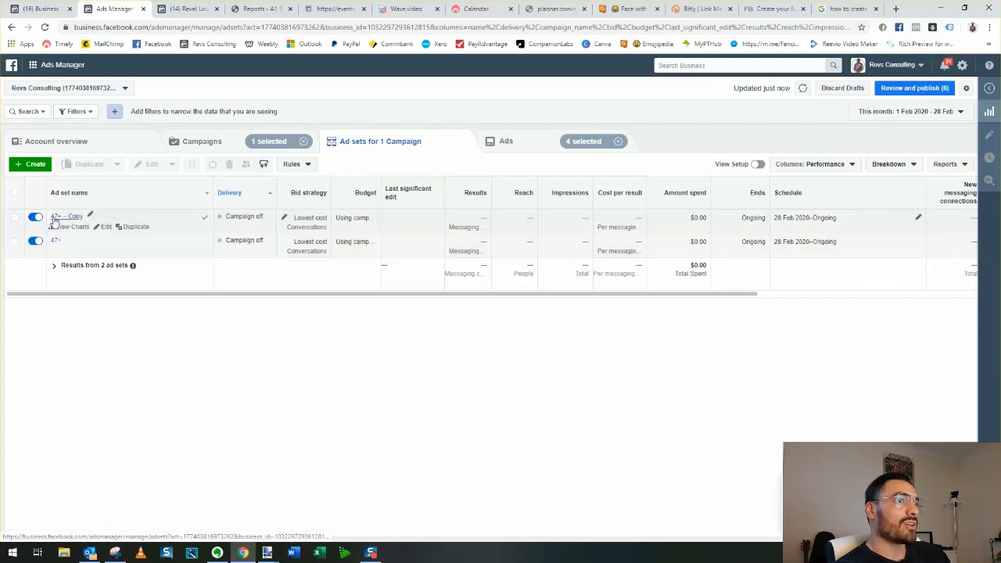
Rename the published 47+ ad set copy as "fb payments", publish the new name and deselect the ad set
{"action": "left_click", "coordinate": [90, 215]}
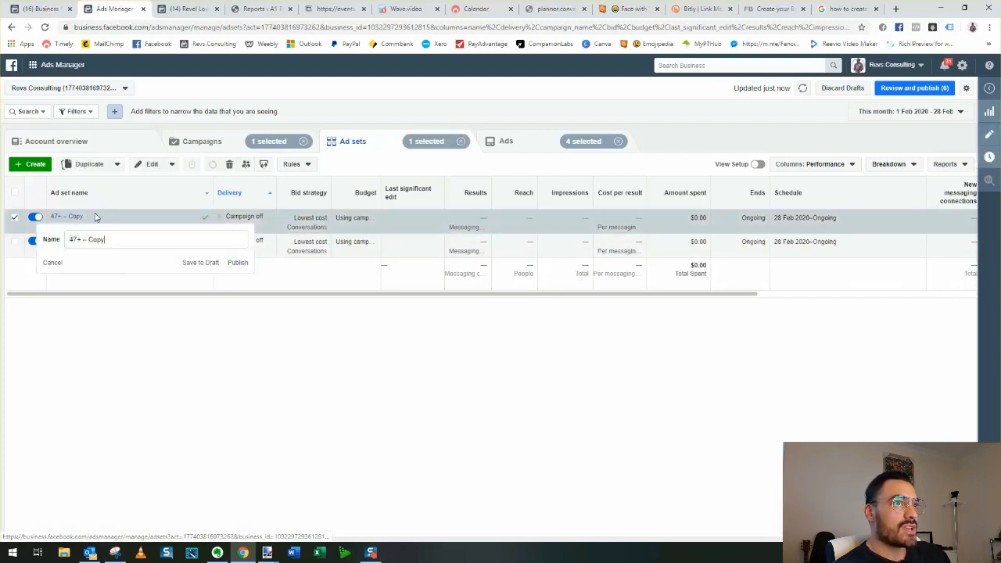
{"action": "left_click", "coordinate": [199, 264]}
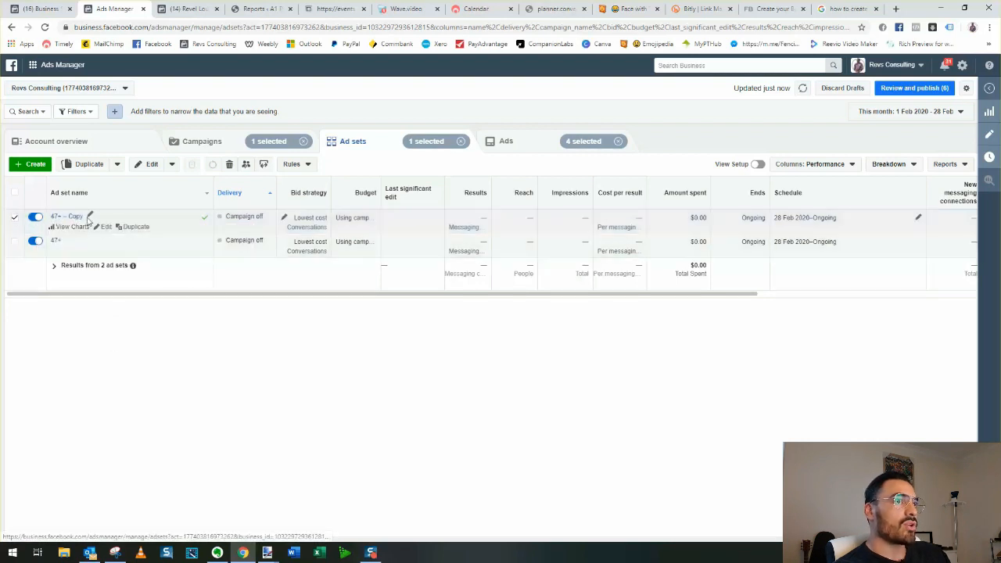
{"action": "left_click", "coordinate": [91, 216]}
{"action": "left_click_drag", "start_coordinate": [110, 239], "coordinate": [69, 246]}
{"action": "type", "text": "fb payments"}
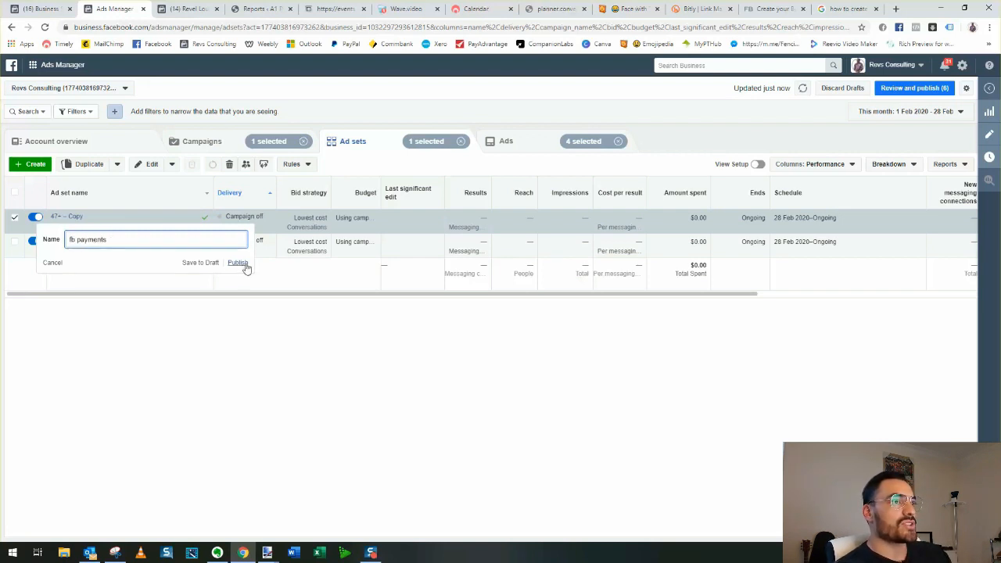
{"action": "left_click", "coordinate": [238, 263]}
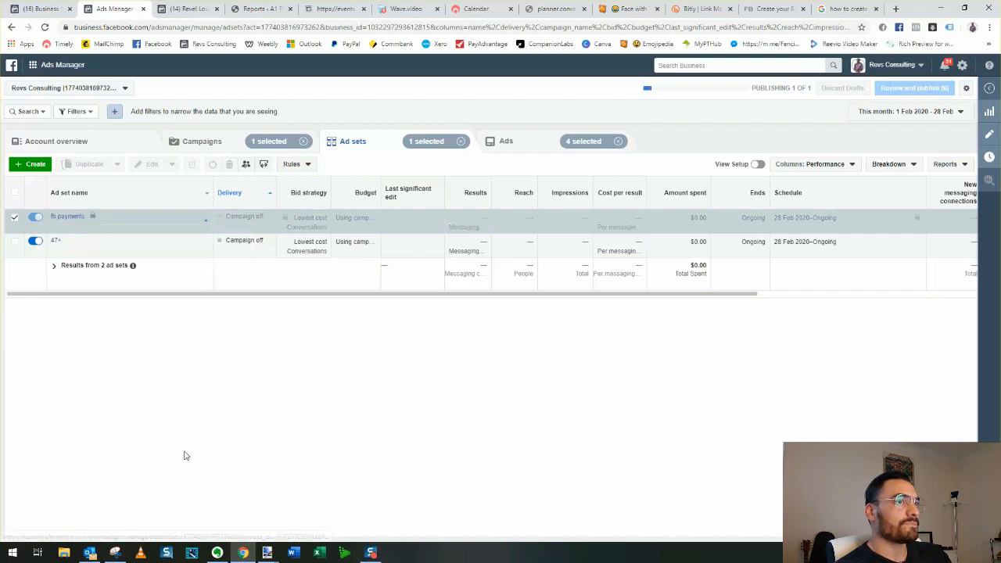
{"action": "left_click", "coordinate": [14, 219]}
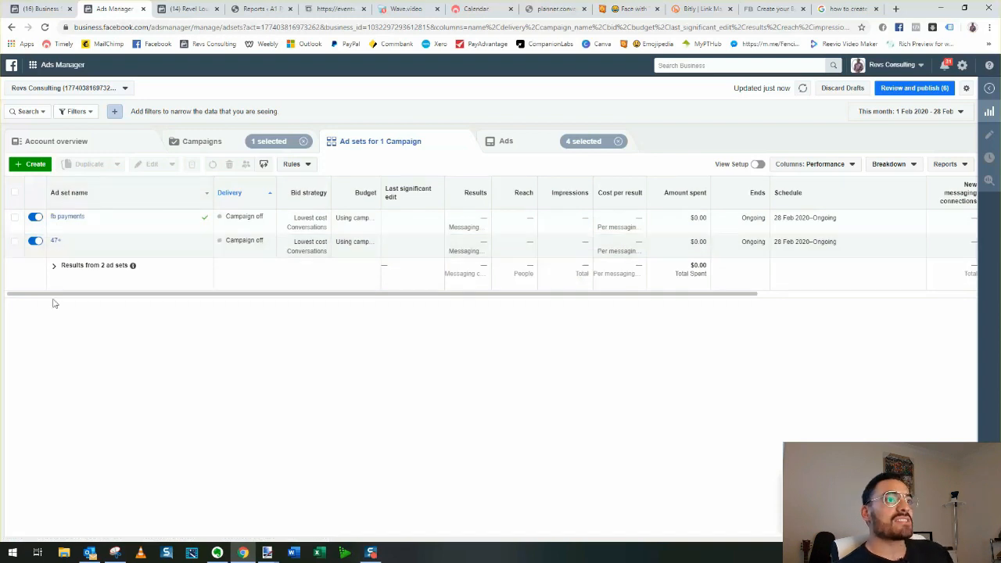
Check the ads inside the fb payments and 47+ ad sets, then return to the ad set list with nothing selected
{"action": "left_click", "coordinate": [71, 219]}
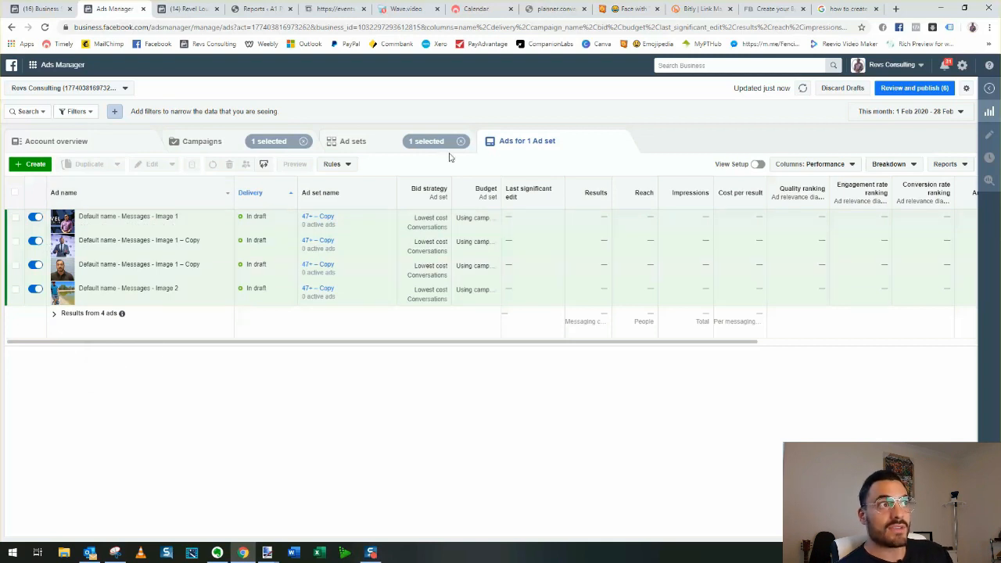
{"action": "left_click", "coordinate": [378, 147]}
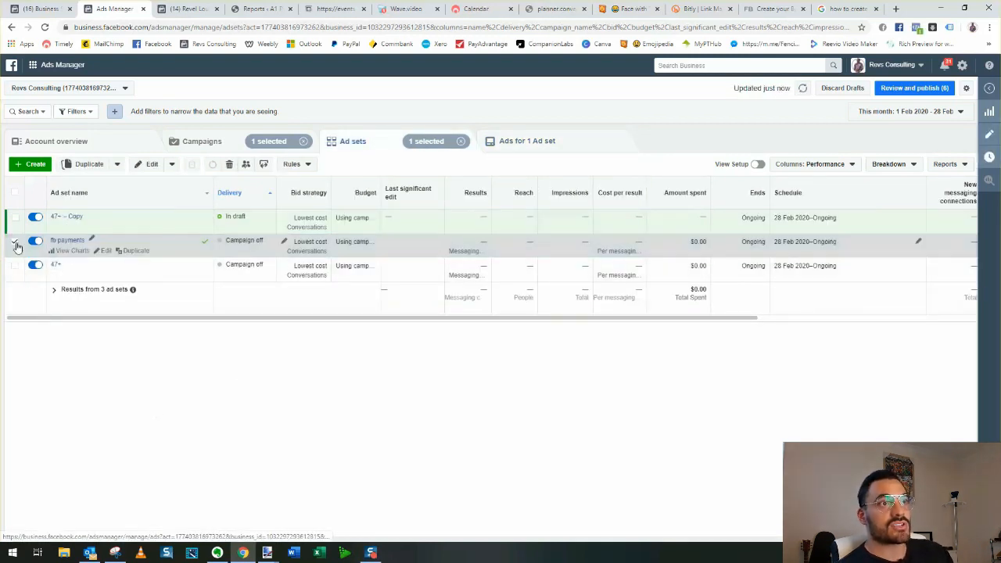
{"action": "left_click", "coordinate": [14, 241]}
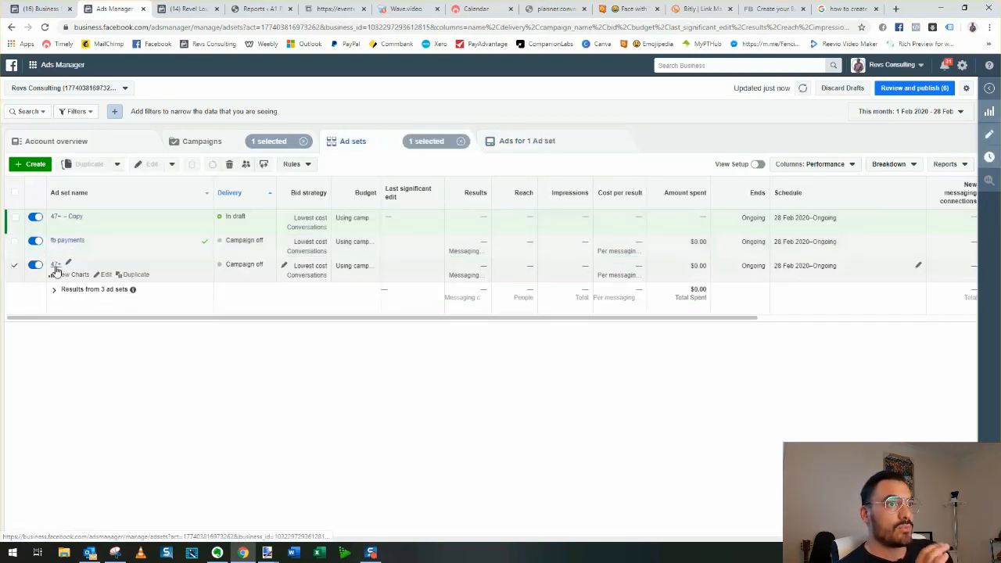
{"action": "left_click", "coordinate": [55, 266]}
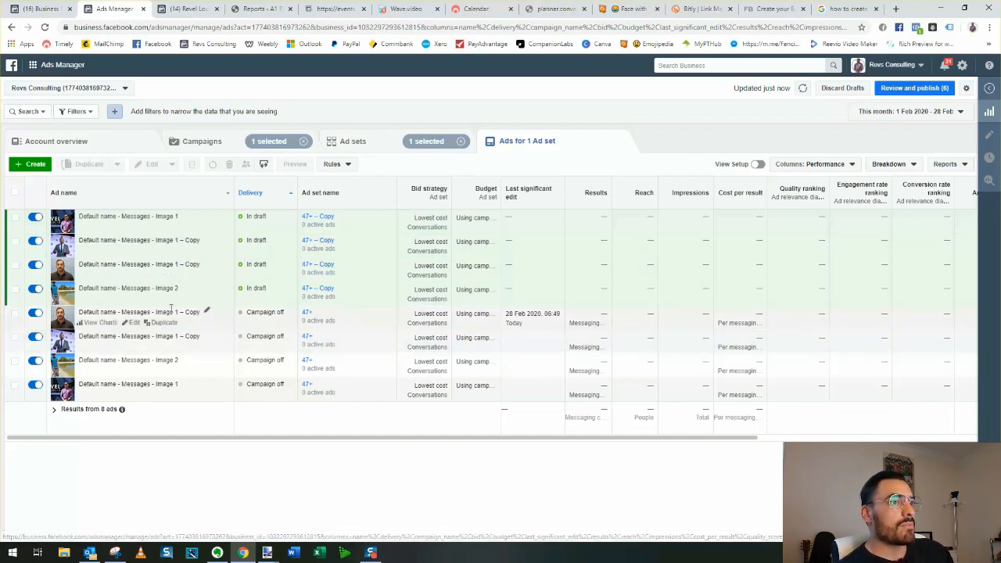
{"action": "left_click", "coordinate": [356, 142]}
{"action": "left_click", "coordinate": [14, 265]}
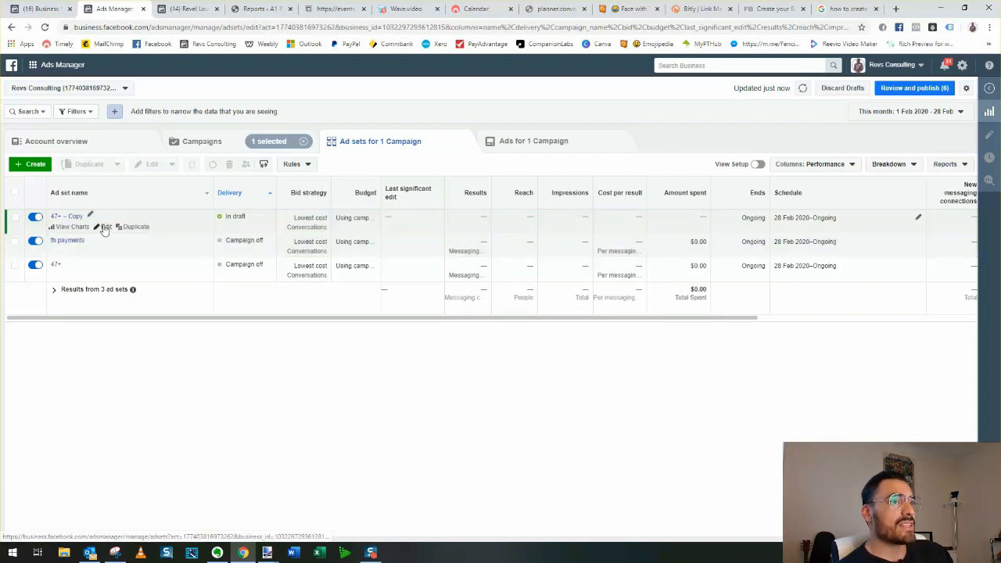
In the remaining 47+ copy's detailed targeting, replace the Books interest with Parents (All), then publish the ad set and deselect it
{"action": "left_click", "coordinate": [105, 227]}
{"action": "scroll", "coordinate": [558, 391], "scroll_direction": "down", "scroll_amount": 10}
{"action": "scroll", "coordinate": [559, 391], "scroll_direction": "up", "scroll_amount": 3}
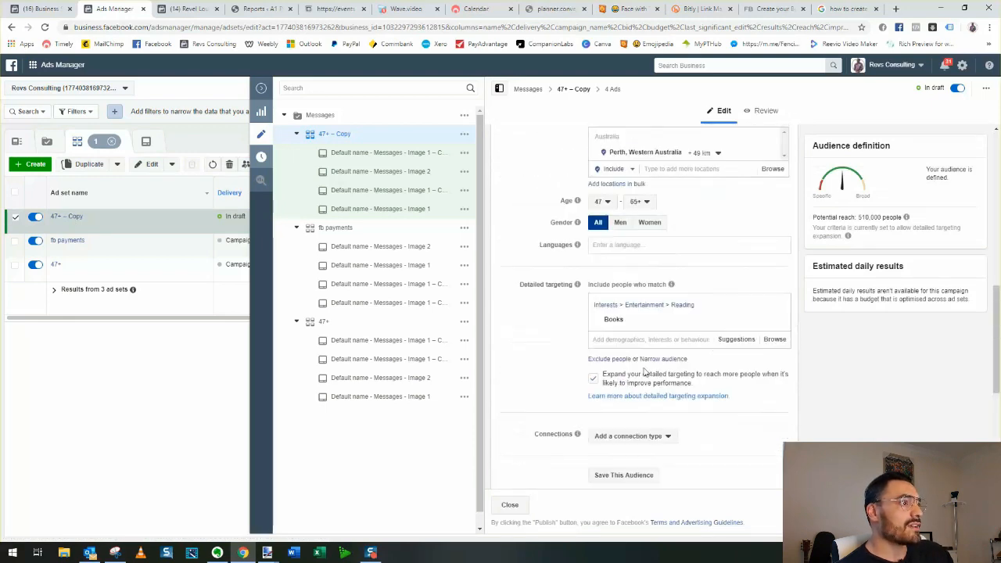
{"action": "left_click", "coordinate": [777, 323]}
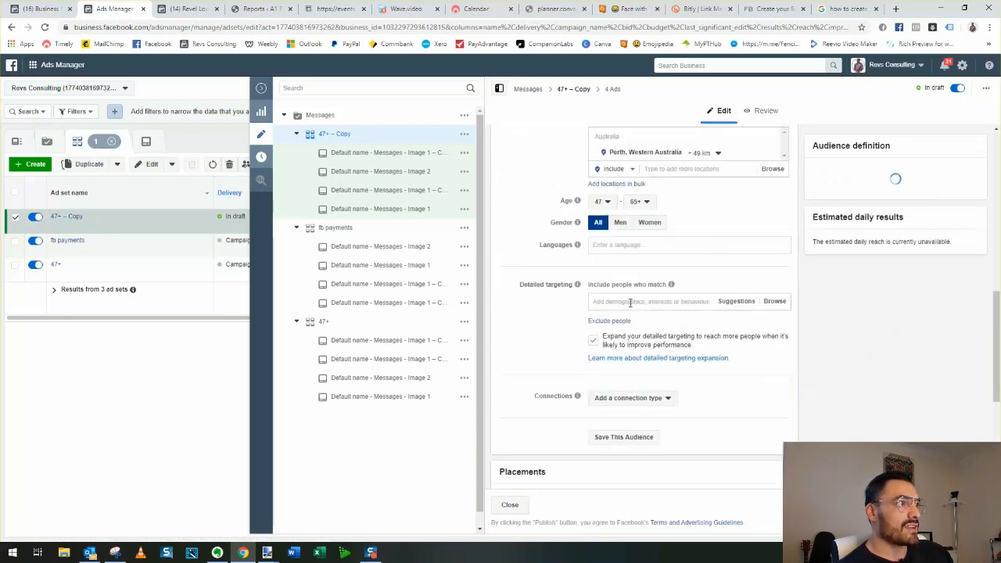
{"action": "left_click", "coordinate": [631, 302]}
{"action": "type", "text": "parents"}
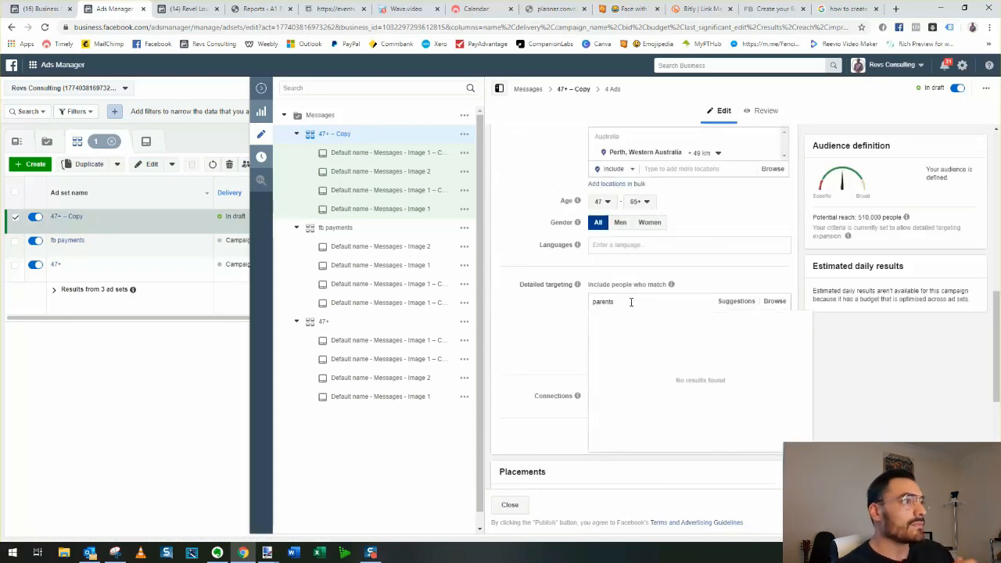
{"action": "left_click", "coordinate": [611, 322]}
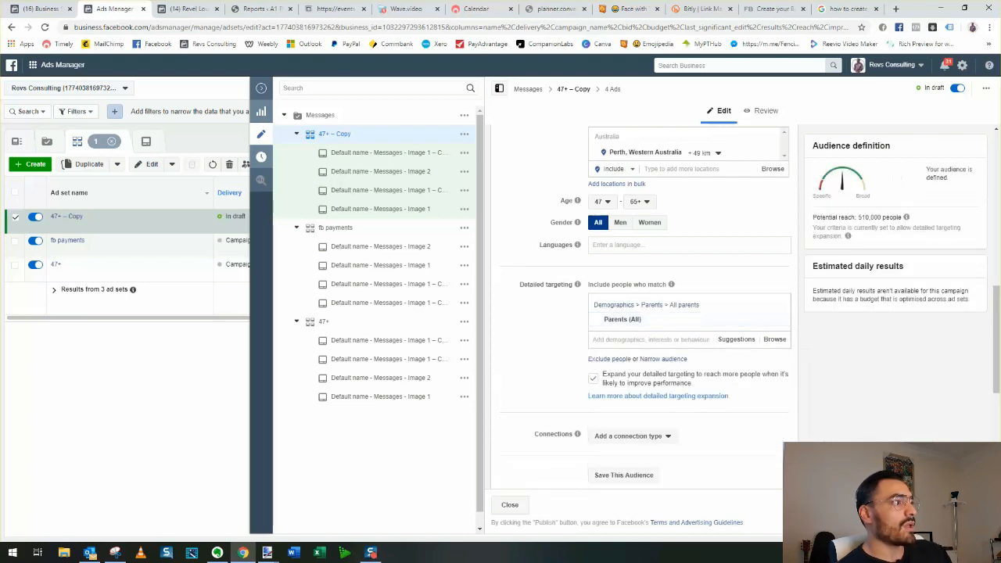
{"action": "left_click", "coordinate": [261, 91]}
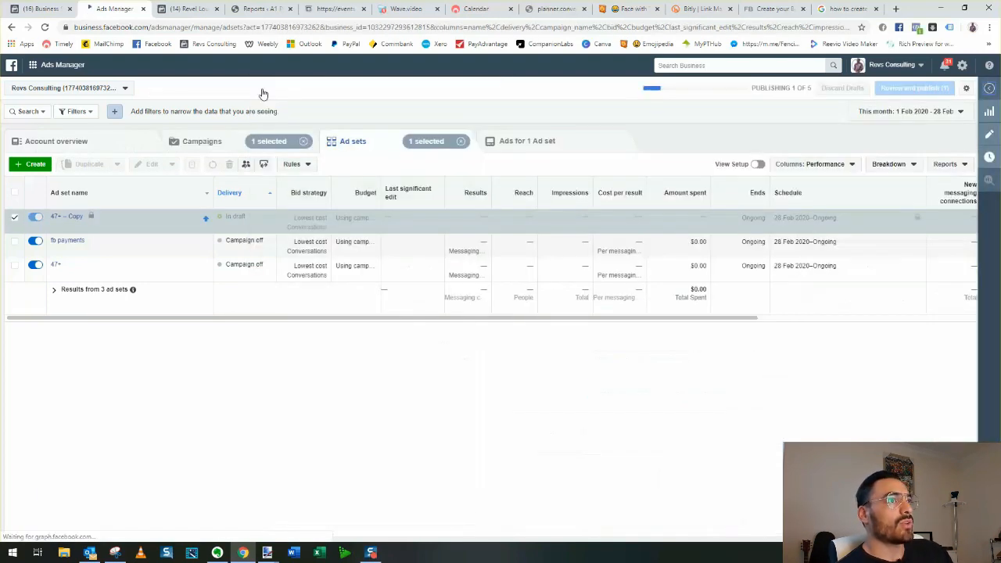
{"action": "left_click", "coordinate": [13, 221]}
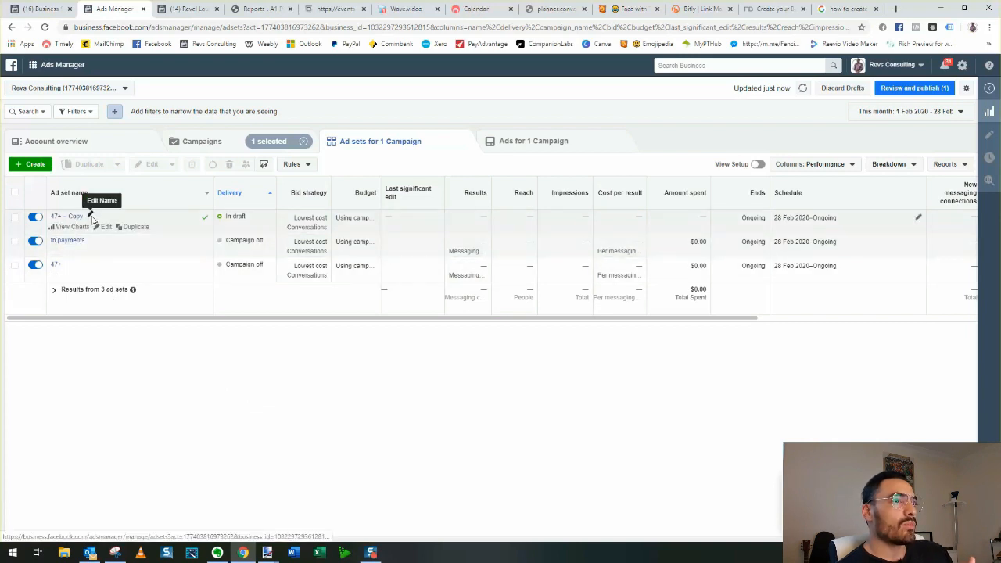
Rename the 47+ ad set copy as "parents", publish the new name and deselect the ad set
{"action": "left_click", "coordinate": [90, 216]}
{"action": "type", "text": "pare"}
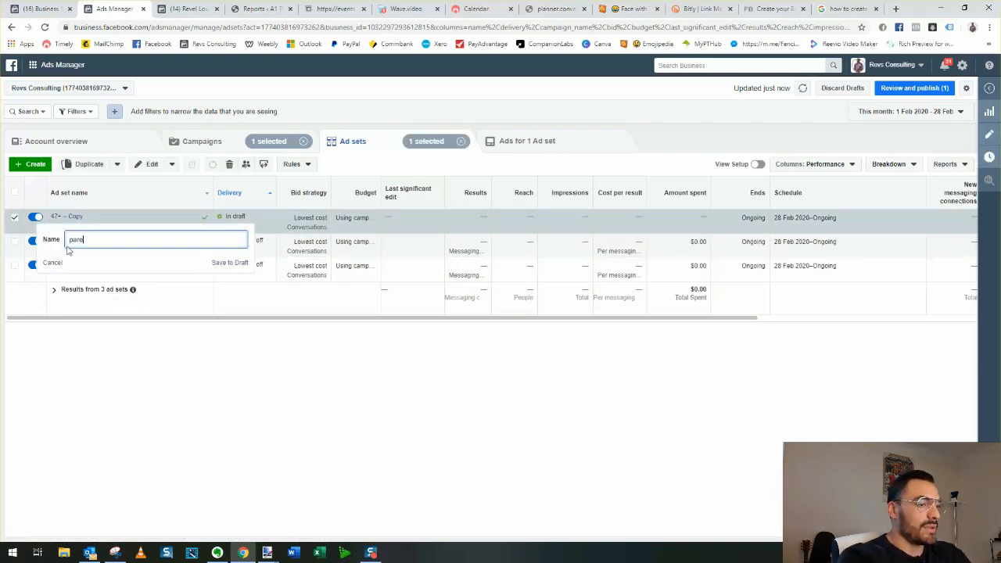
{"action": "type", "text": "nts"}
{"action": "left_click", "coordinate": [234, 264]}
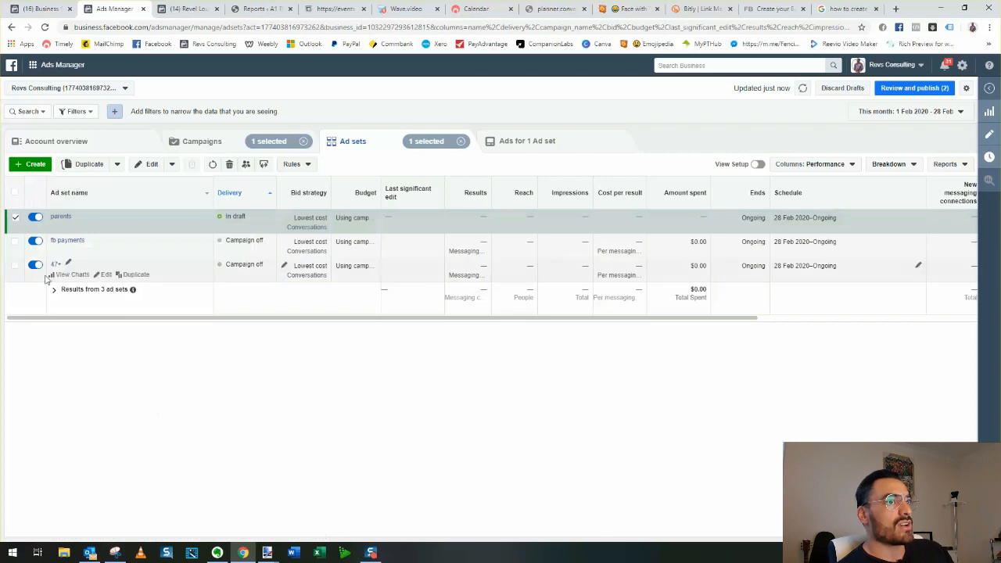
{"action": "left_click", "coordinate": [15, 219]}
{"action": "left_click", "coordinate": [17, 219]}
{"action": "mouse_move", "coordinate": [72, 228]}
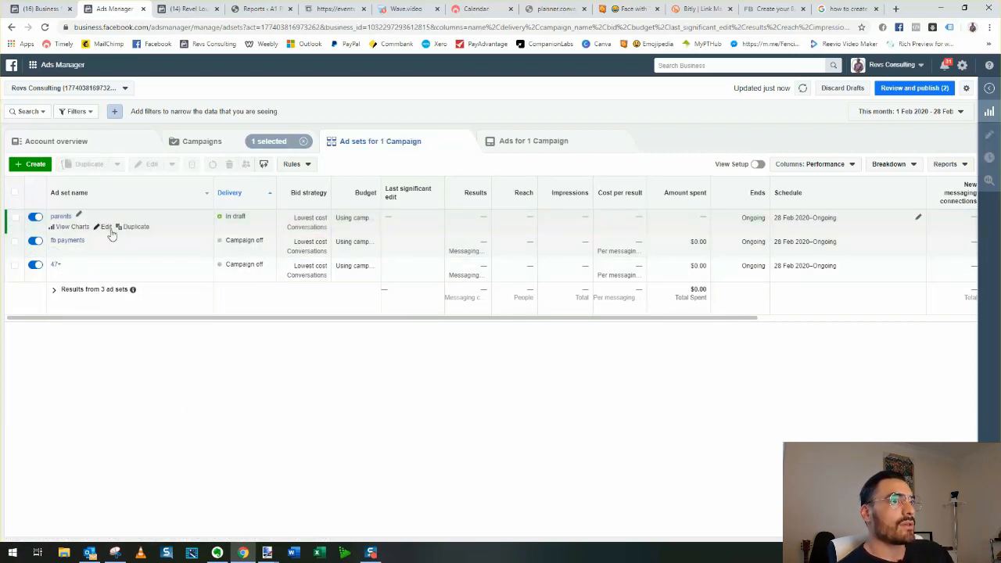
{"action": "left_click", "coordinate": [106, 227]}
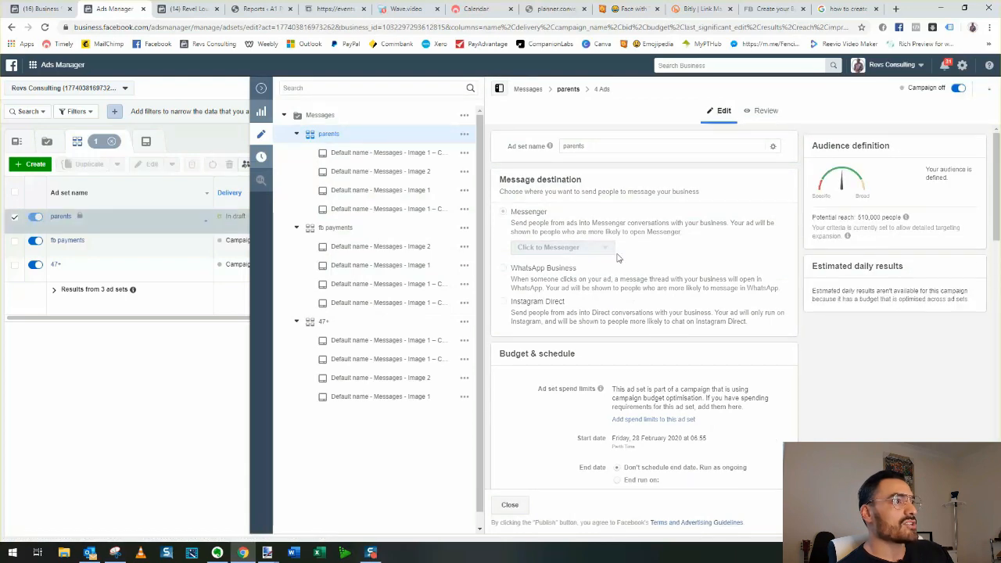
{"action": "left_click", "coordinate": [14, 216]}
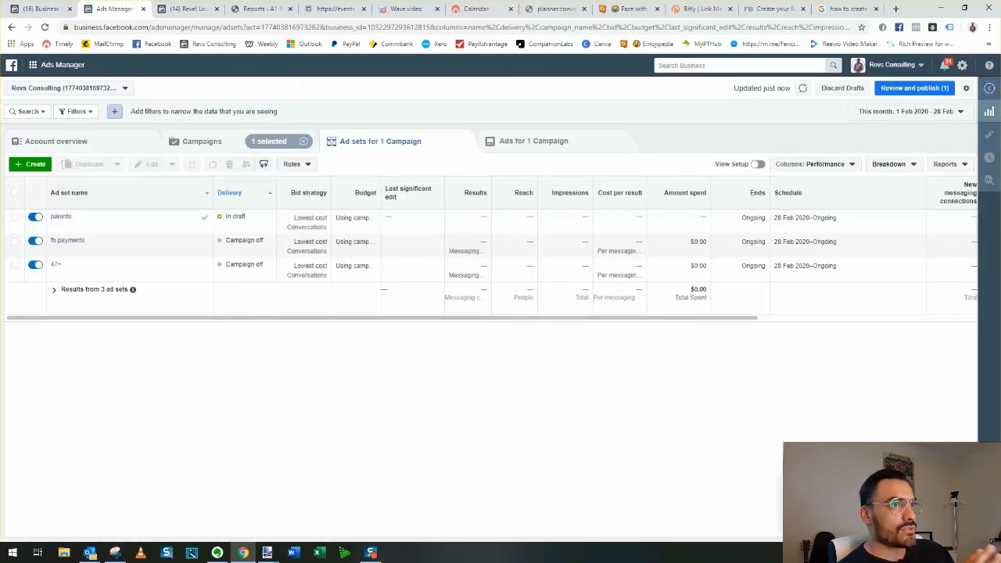
Check the image ads inside the parents and fb payments ad sets, then return to the ad set list
{"action": "left_click", "coordinate": [64, 219]}
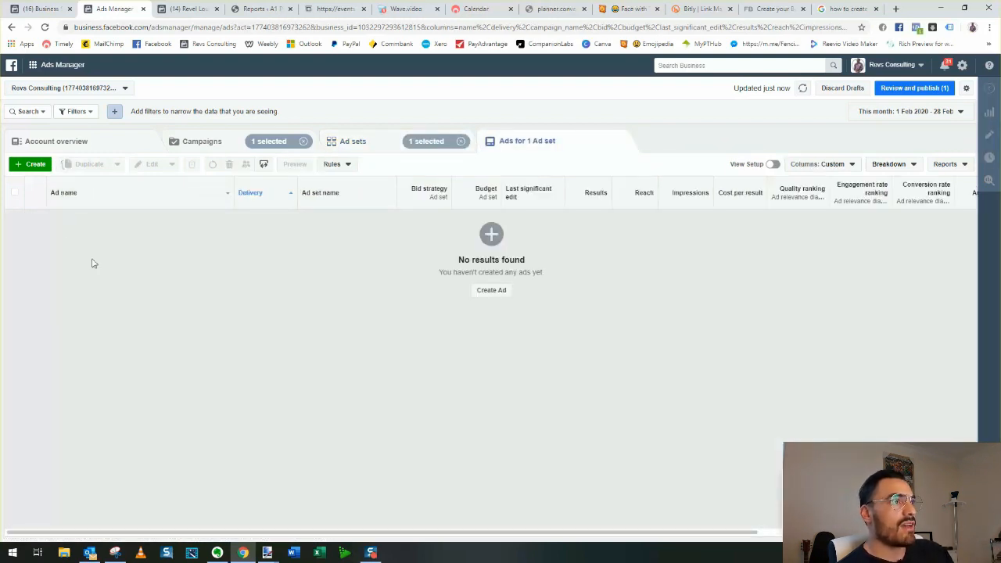
{"action": "left_click", "coordinate": [349, 144]}
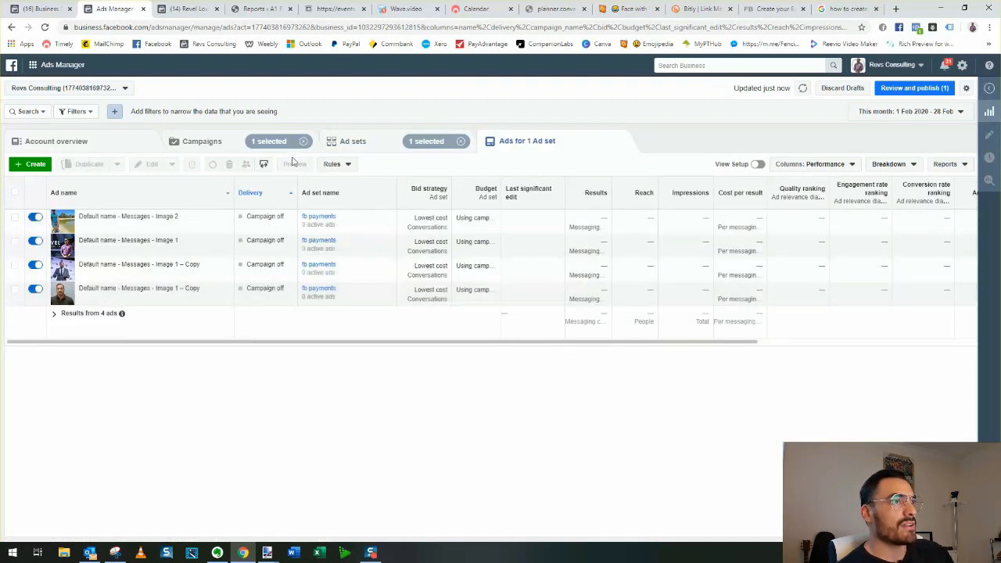
{"action": "left_click", "coordinate": [347, 142]}
{"action": "left_click", "coordinate": [60, 217]}
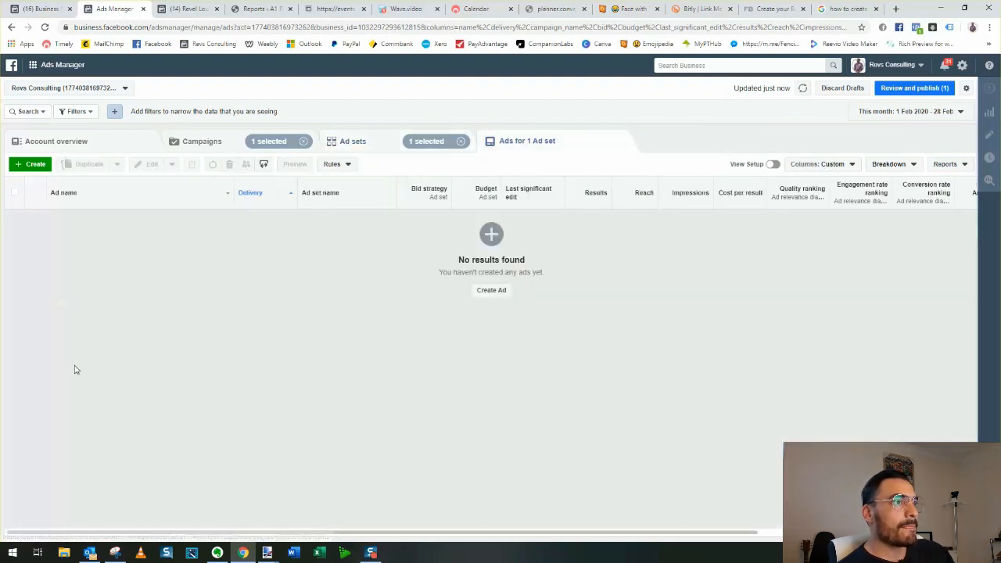
{"action": "left_click", "coordinate": [377, 145]}
{"action": "left_click", "coordinate": [58, 216]}
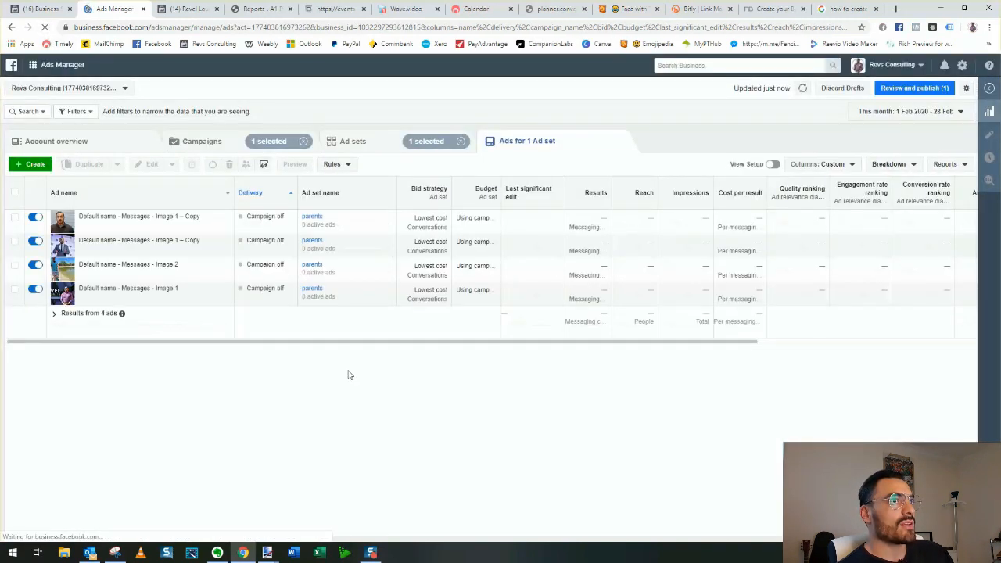
{"action": "left_click", "coordinate": [354, 145]}
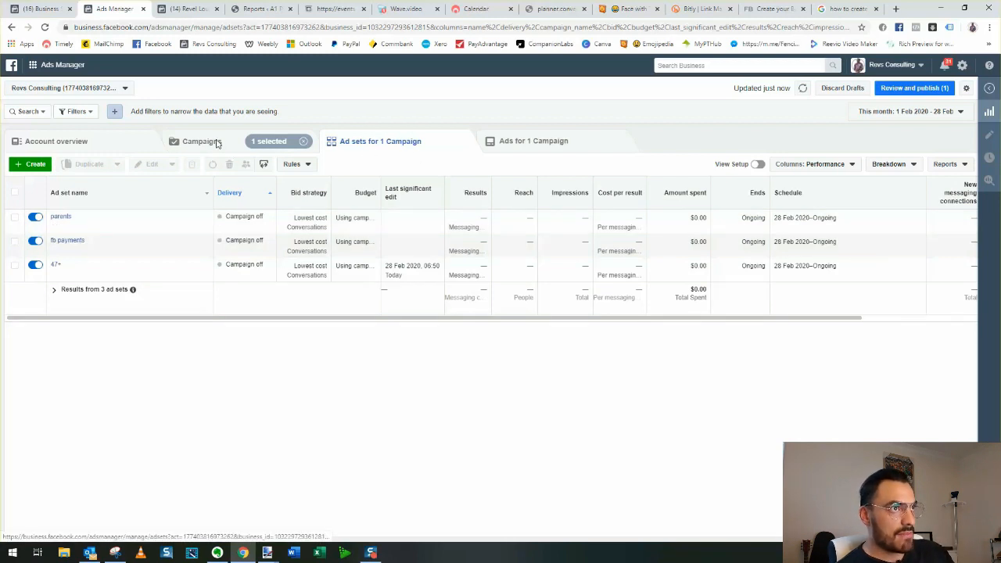
Reopen the $25 daily Messages campaign from the campaign list, review its fb payments ads, then return to the list and deselect the campaign
{"action": "left_click", "coordinate": [201, 141]}
{"action": "left_click", "coordinate": [14, 281]}
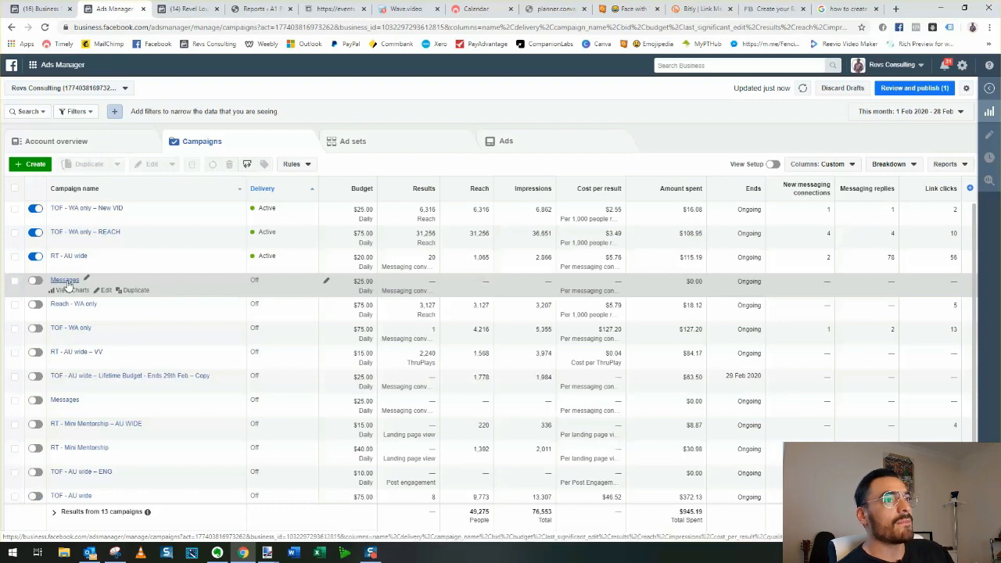
{"action": "left_click", "coordinate": [65, 281]}
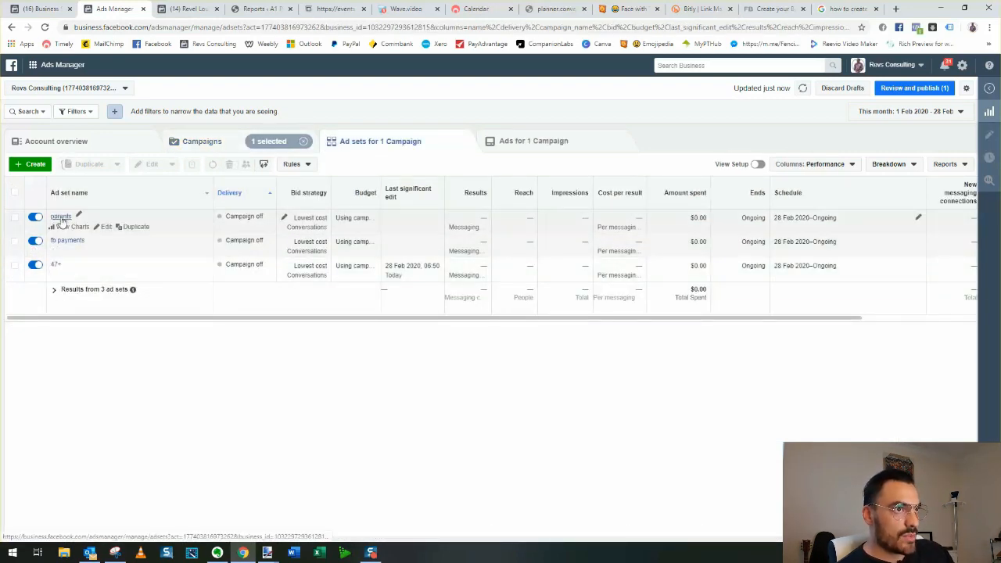
{"action": "left_click", "coordinate": [67, 242]}
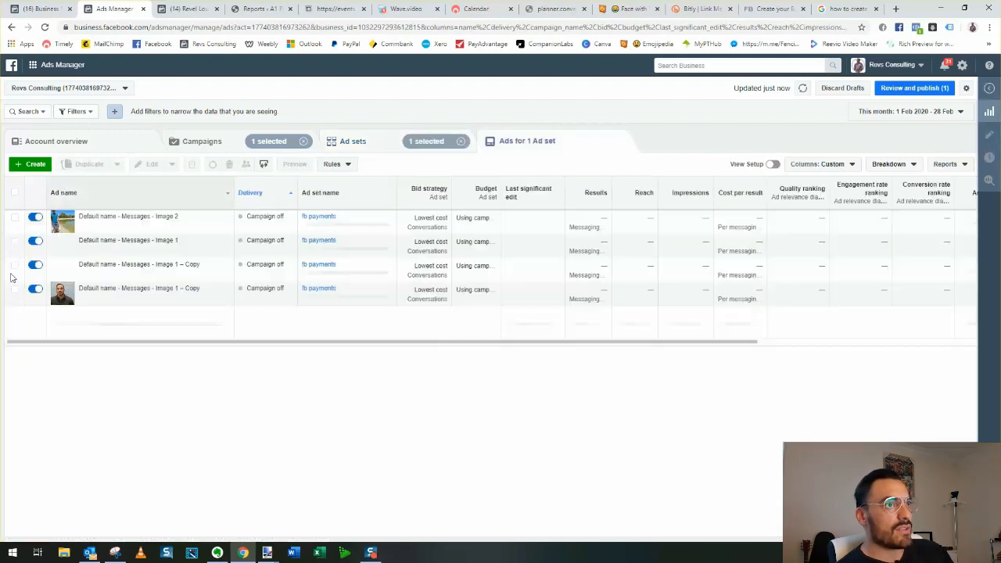
{"action": "left_click", "coordinate": [355, 144]}
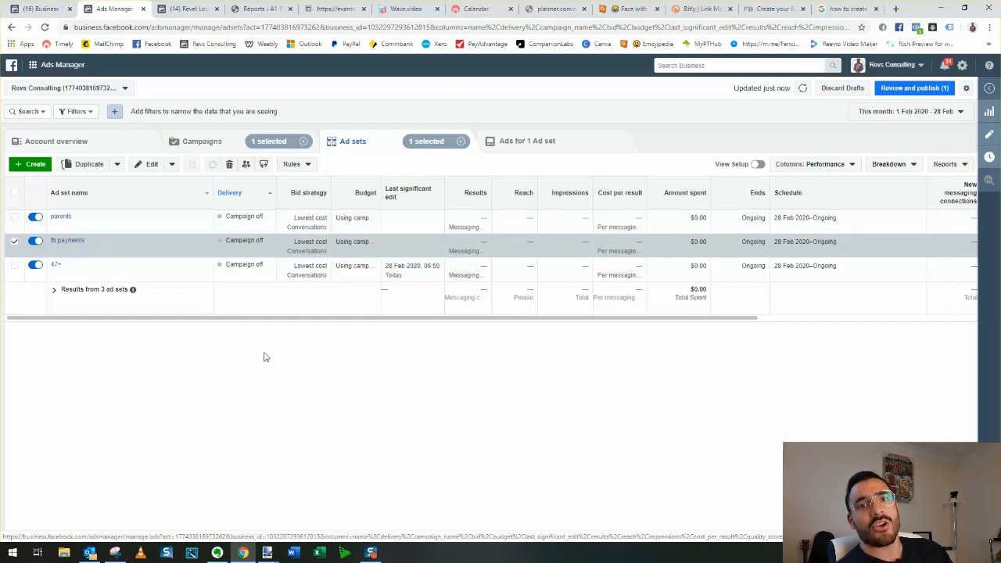
{"action": "left_click", "coordinate": [226, 148]}
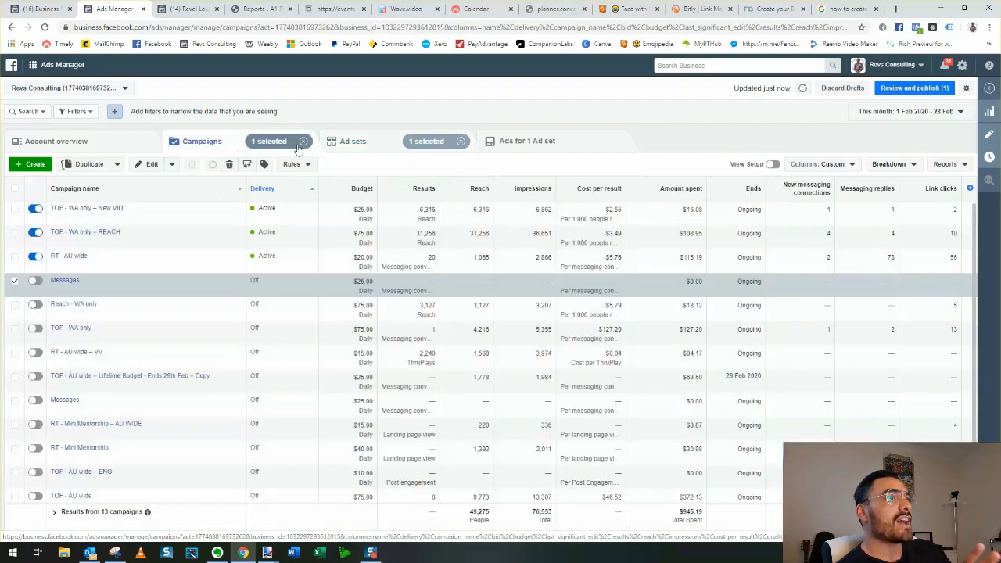
{"action": "left_click", "coordinate": [15, 282]}
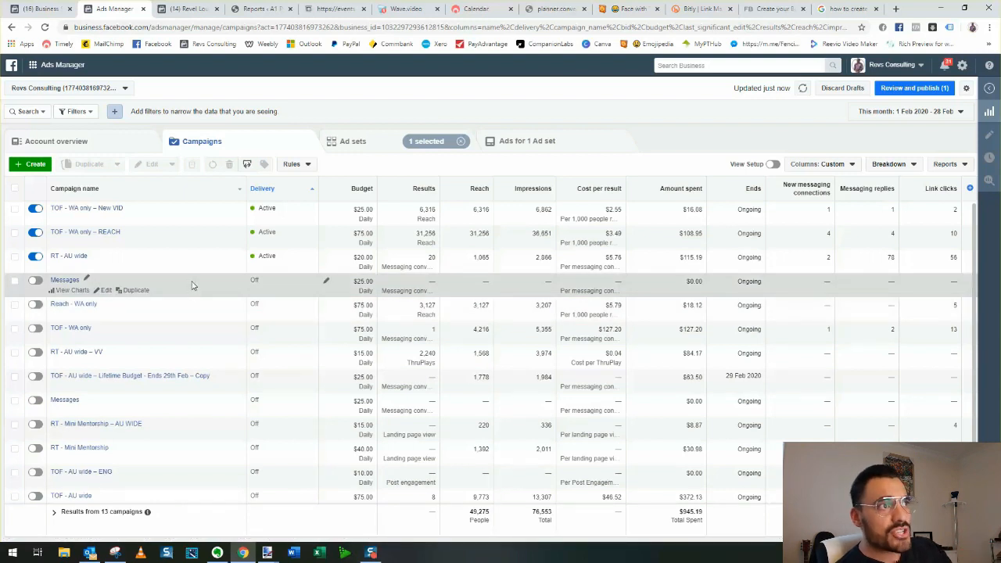
Review the ads in the Messages campaign's parents ad set, then deselect it and go back to the campaign list
{"action": "left_click", "coordinate": [67, 279]}
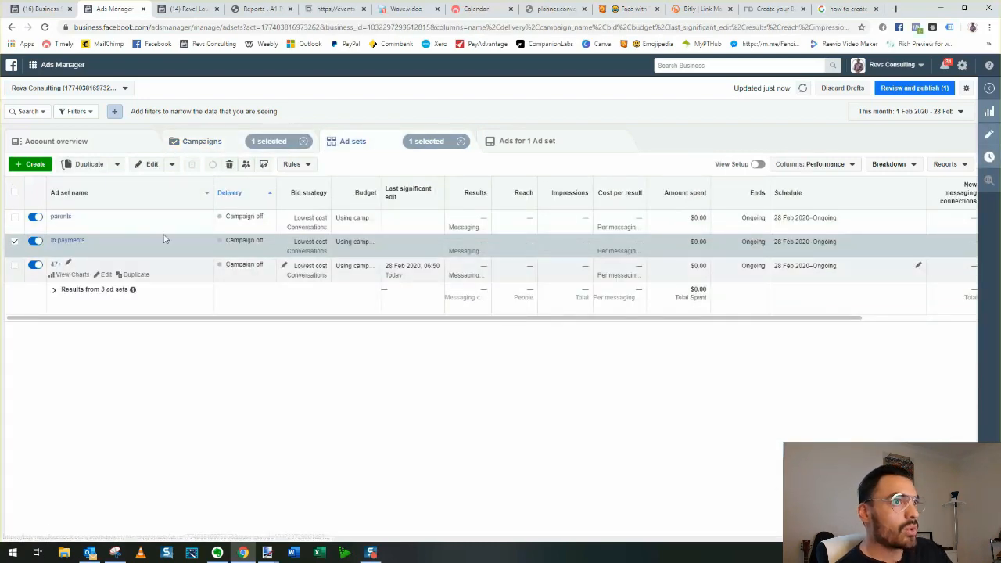
{"action": "left_click", "coordinate": [61, 217]}
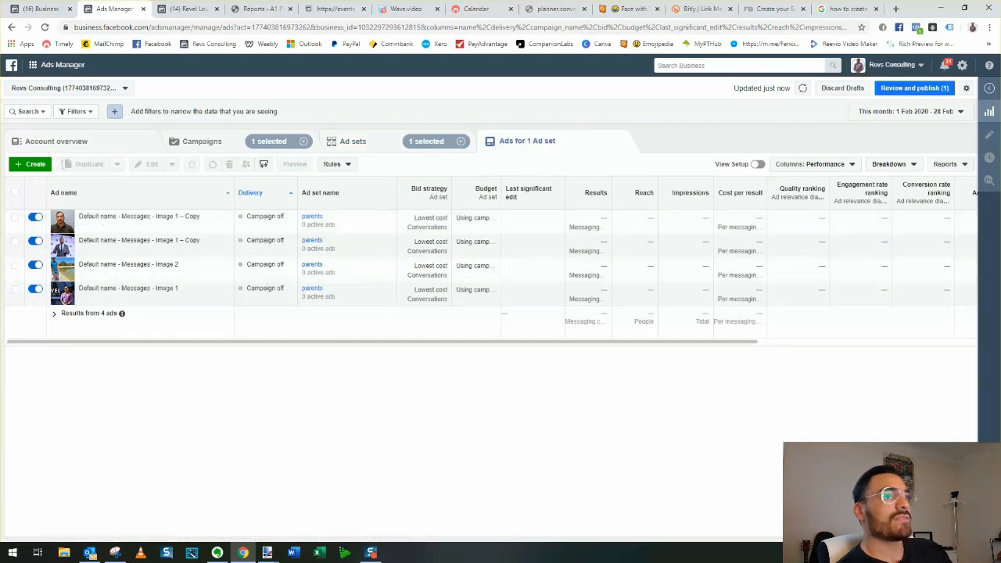
{"action": "left_click", "coordinate": [361, 143]}
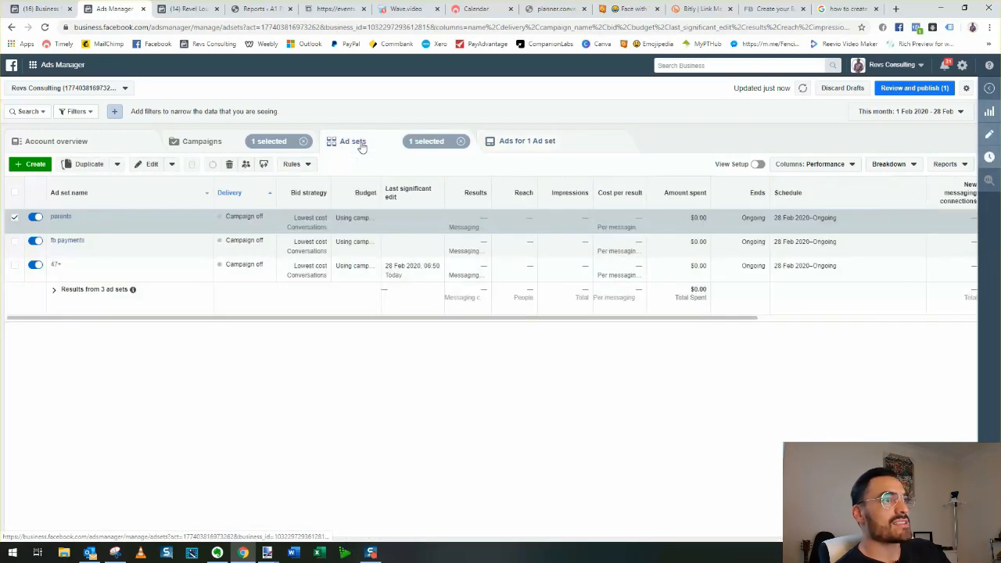
{"action": "left_click", "coordinate": [14, 218]}
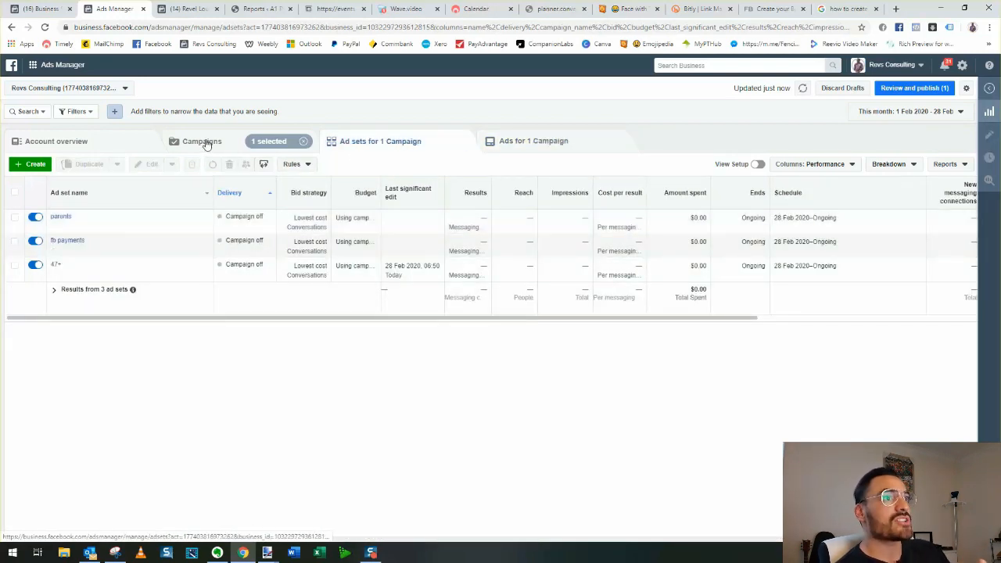
{"action": "left_click", "coordinate": [206, 144]}
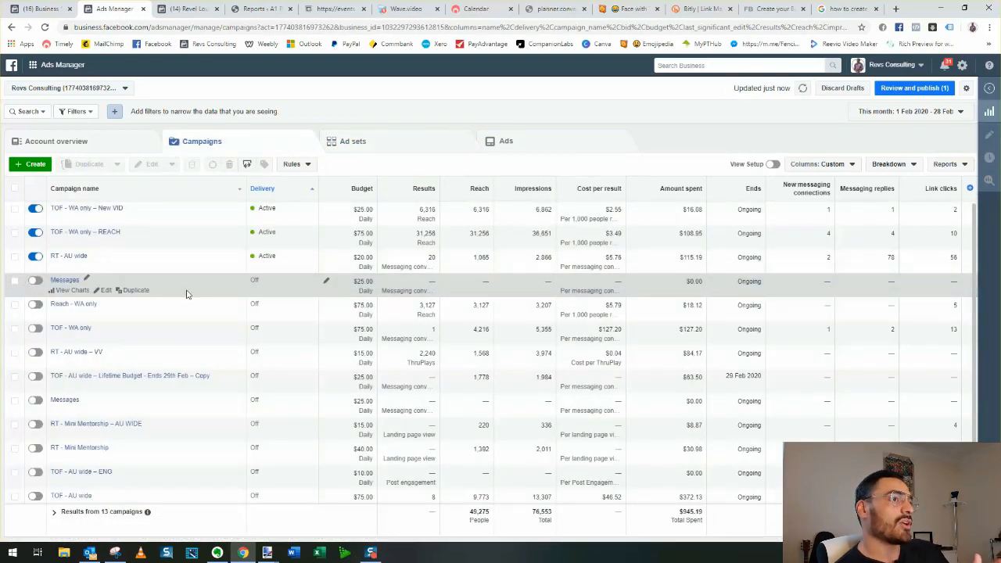
Start a new campaign with the Lead Generation objective and continue to its ad set setup
{"action": "left_click", "coordinate": [30, 164]}
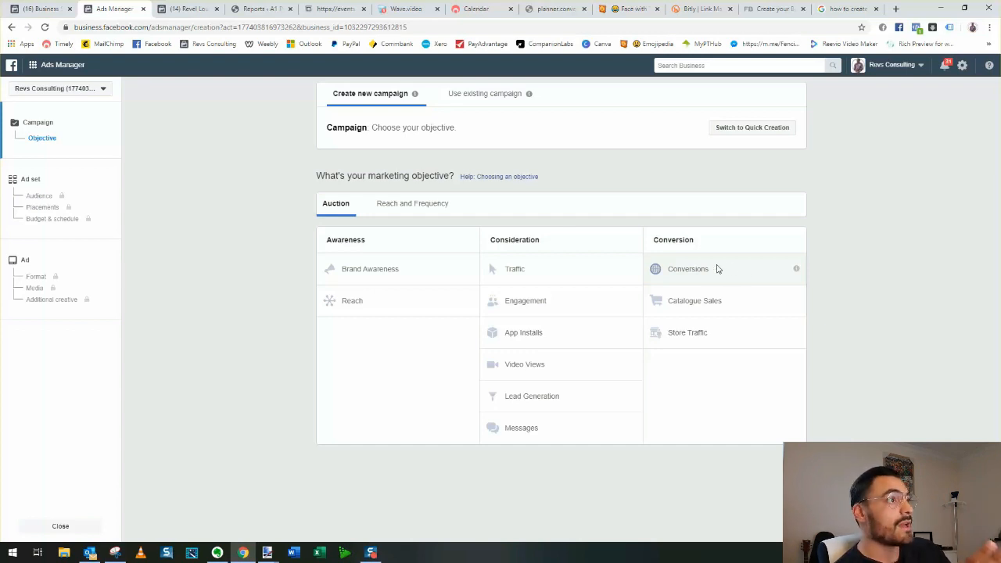
{"action": "left_click", "coordinate": [572, 398]}
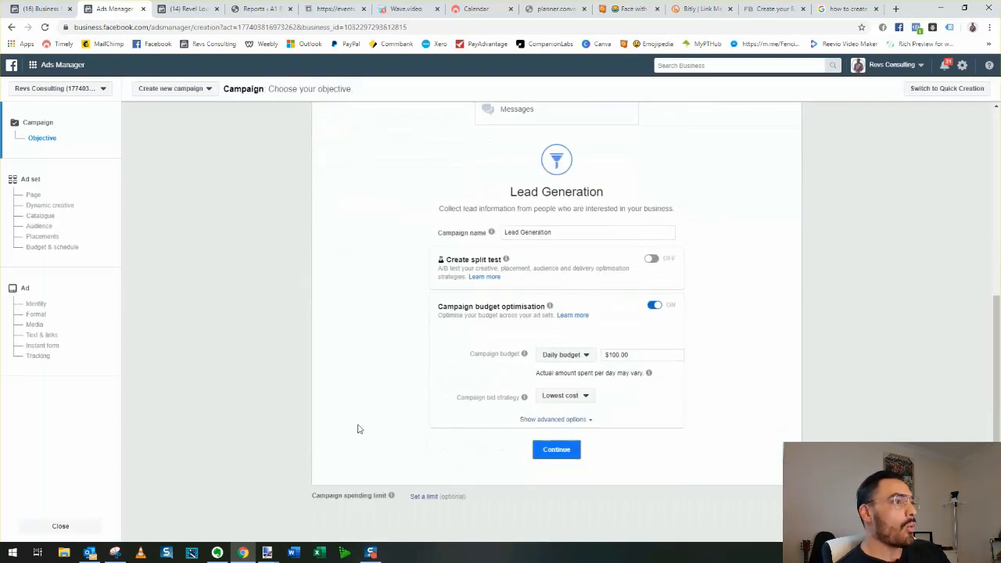
{"action": "left_click", "coordinate": [556, 449]}
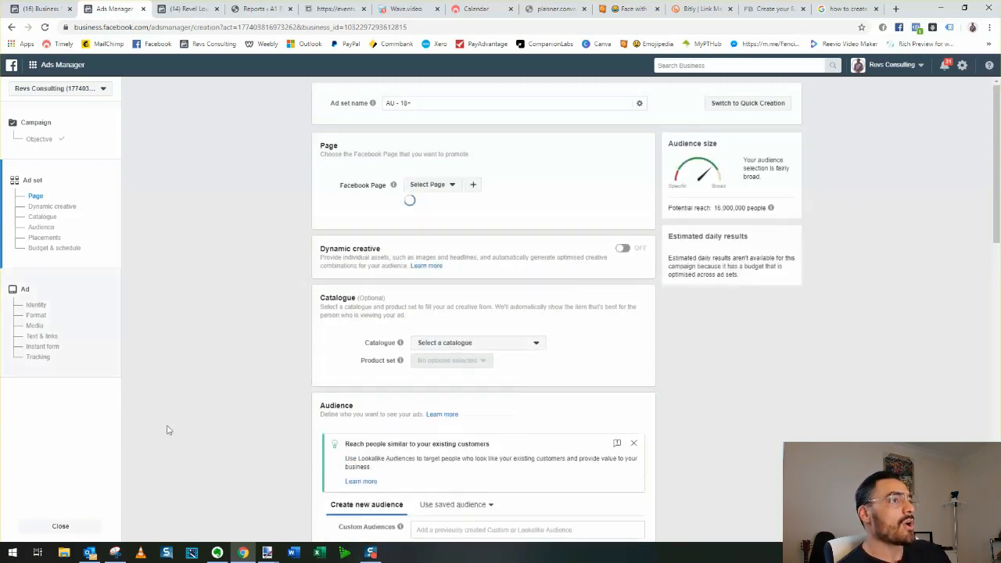
Choose the personal-brand Facebook Page for the lead ad set and continue to the ad setup with the default settings
{"action": "left_click", "coordinate": [438, 185]}
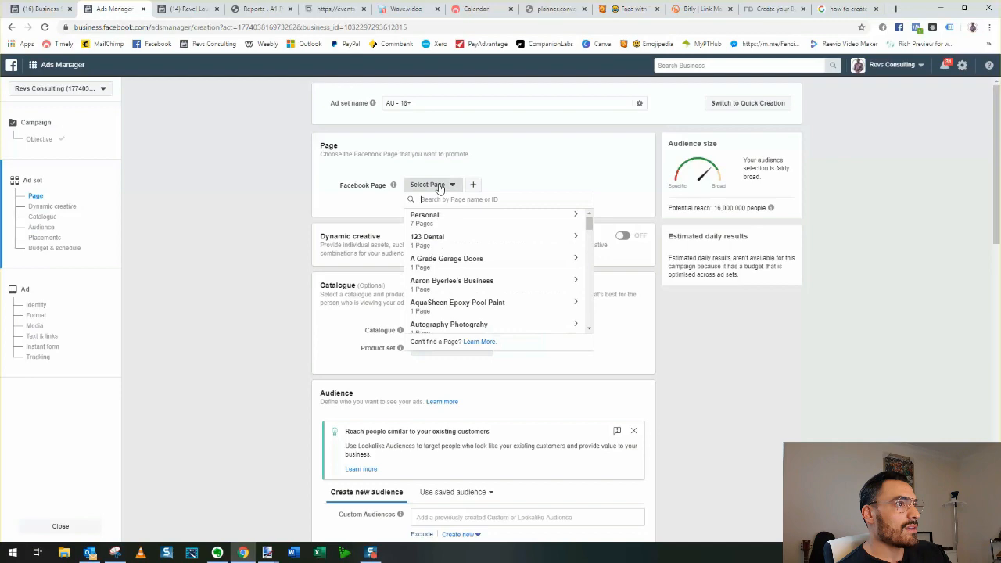
{"action": "left_click", "coordinate": [365, 226]}
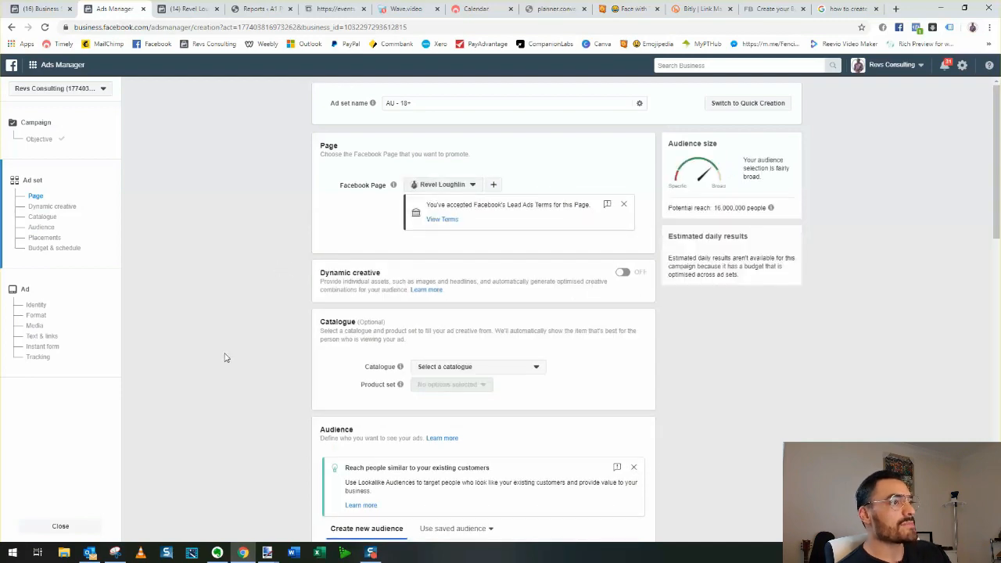
{"action": "scroll", "coordinate": [224, 353], "scroll_direction": "down", "scroll_amount": 5}
{"action": "scroll", "coordinate": [221, 337], "scroll_direction": "down", "scroll_amount": 4}
{"action": "scroll", "coordinate": [462, 368], "scroll_direction": "up", "scroll_amount": 2}
{"action": "scroll", "coordinate": [461, 329], "scroll_direction": "down", "scroll_amount": 6}
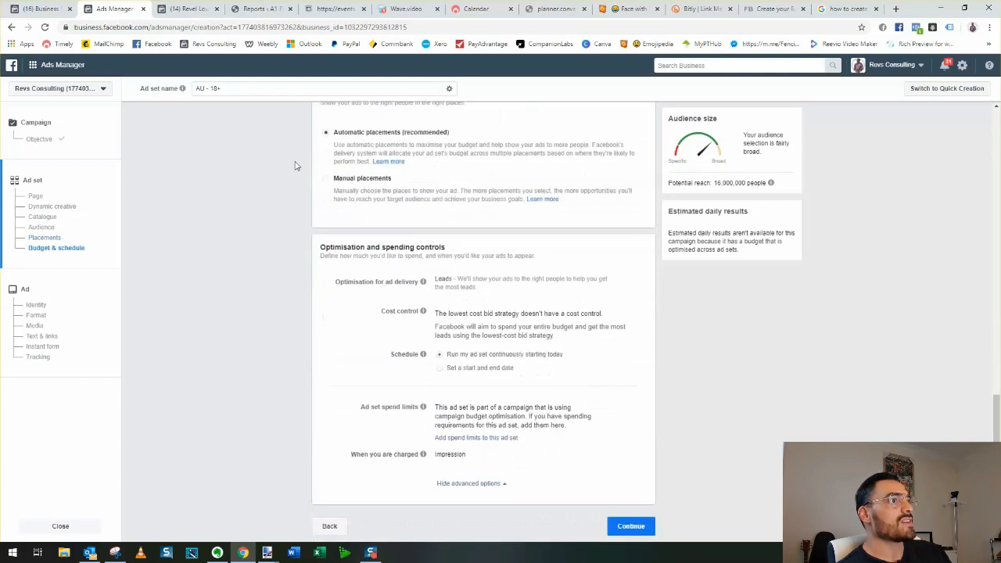
{"action": "left_click", "coordinate": [630, 525]}
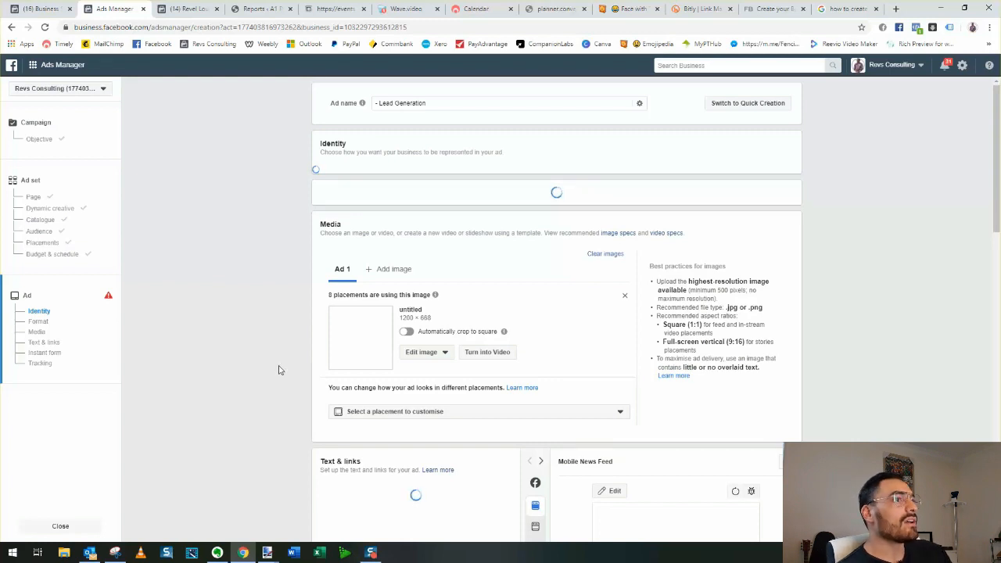
Enter the placeholder primary text "sdafgh" and the headline "dsfg" for the lead ad
{"action": "scroll", "coordinate": [275, 363], "scroll_direction": "down", "scroll_amount": 1}
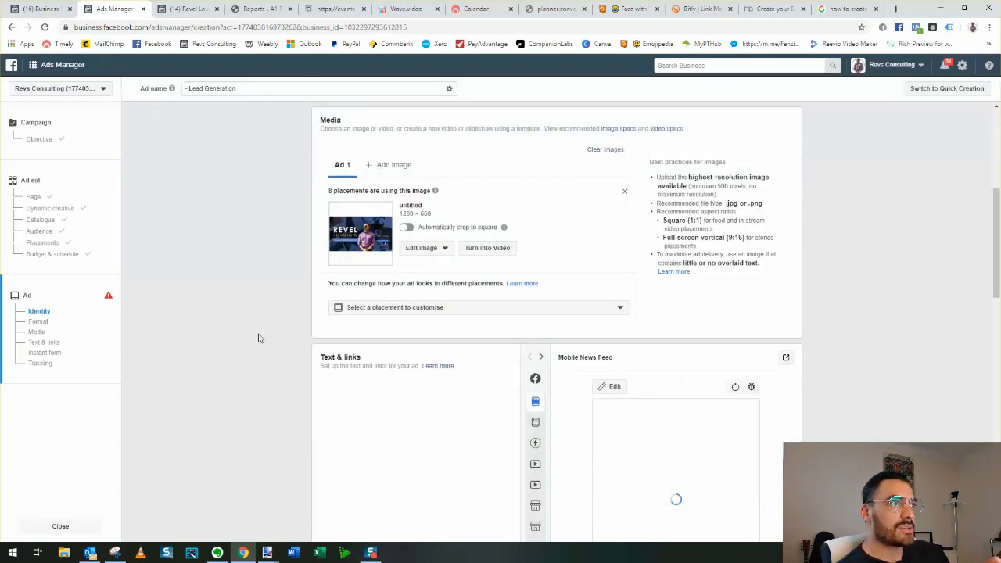
{"action": "scroll", "coordinate": [365, 310], "scroll_direction": "down", "scroll_amount": 3}
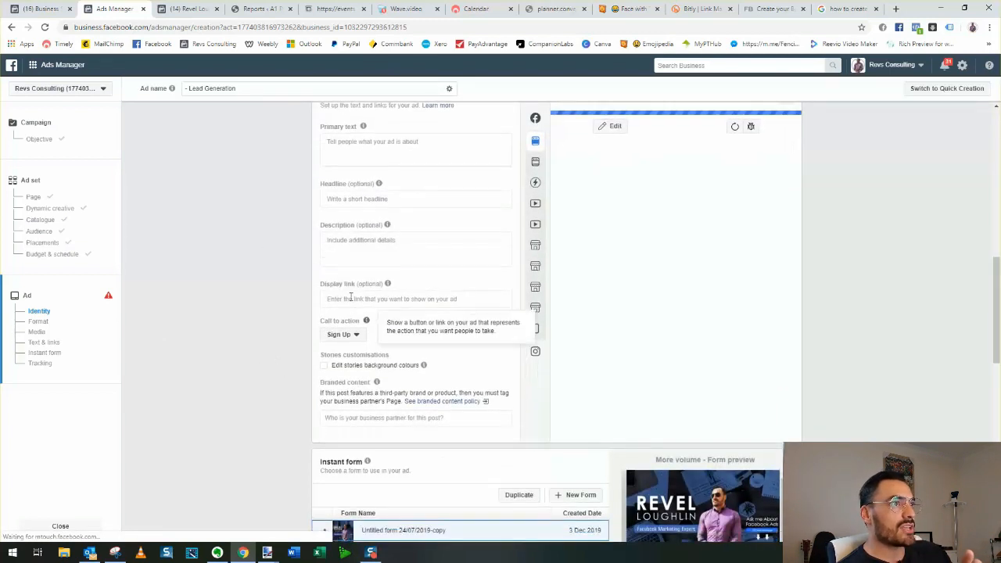
{"action": "left_click", "coordinate": [371, 147]}
{"action": "type", "text": "sdafgh"}
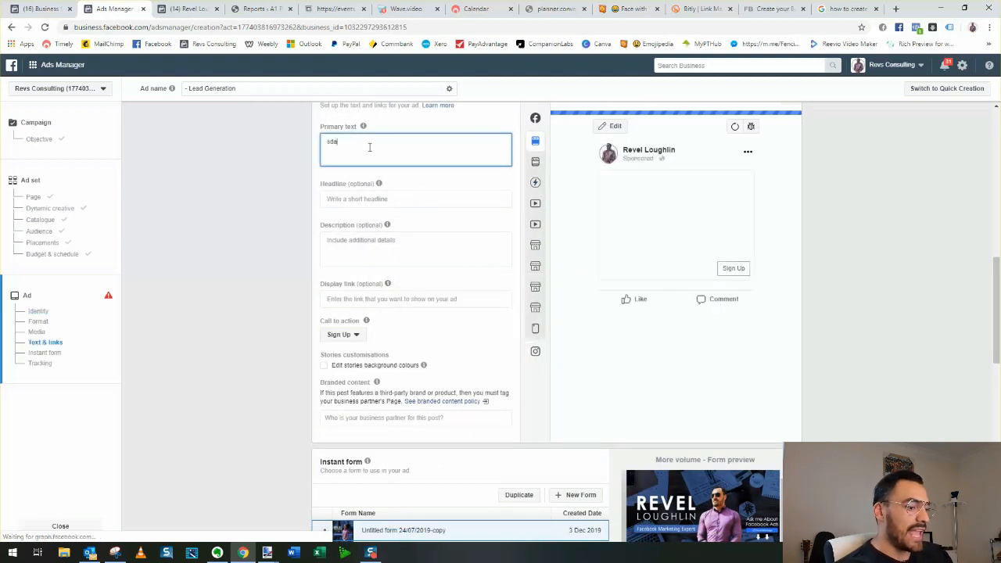
{"action": "left_click", "coordinate": [331, 198]}
{"action": "type", "text": "dsfg"}
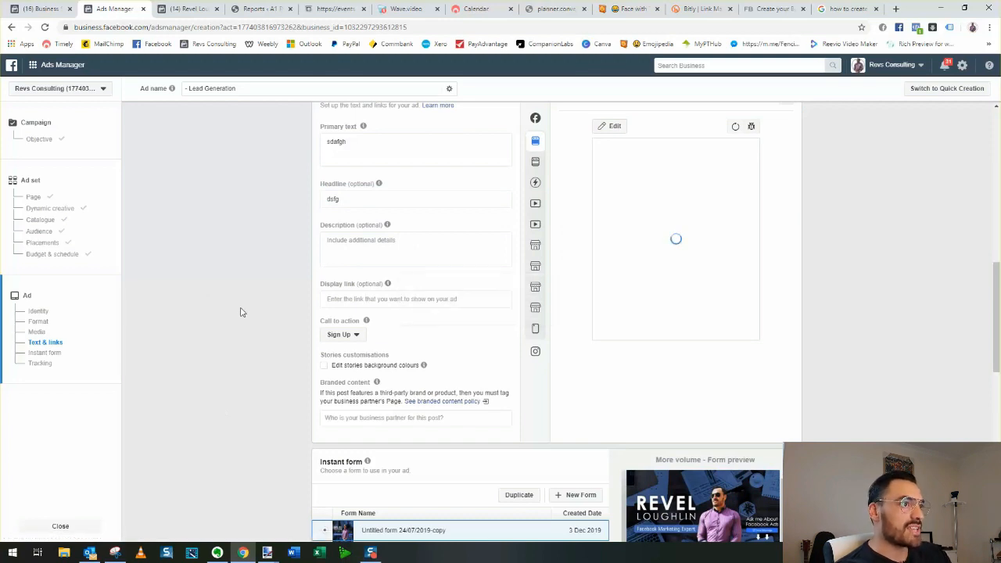
Set the lead ad's call to action to Get Quote
{"action": "scroll", "coordinate": [243, 312], "scroll_direction": "down", "scroll_amount": 2}
{"action": "scroll", "coordinate": [242, 312], "scroll_direction": "up", "scroll_amount": 1}
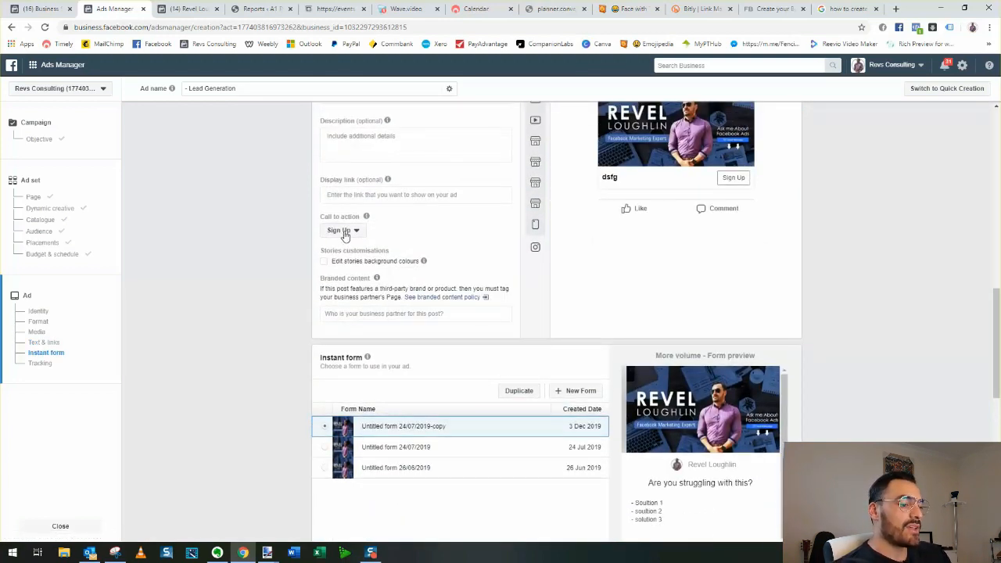
{"action": "left_click", "coordinate": [344, 230]}
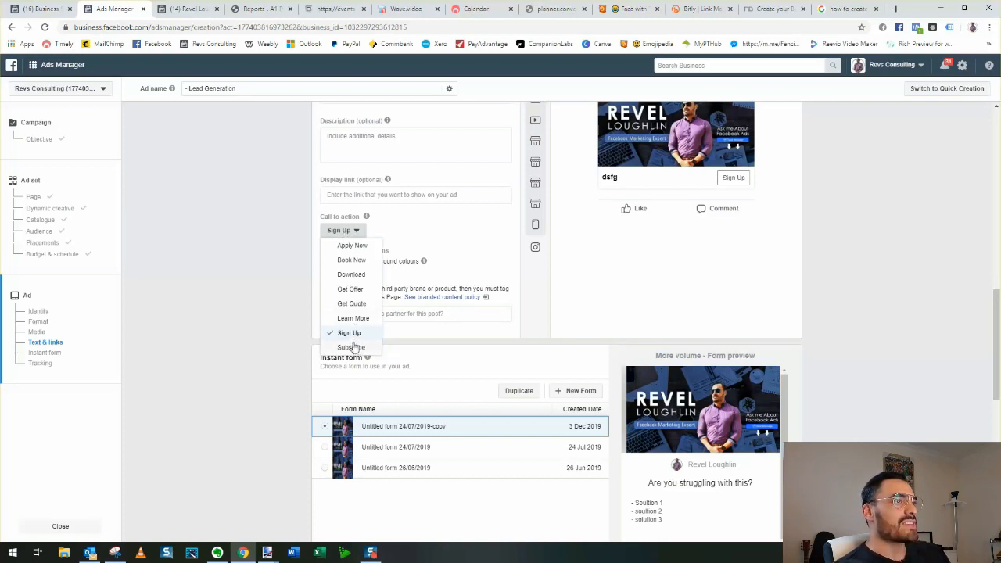
{"action": "left_click", "coordinate": [368, 305]}
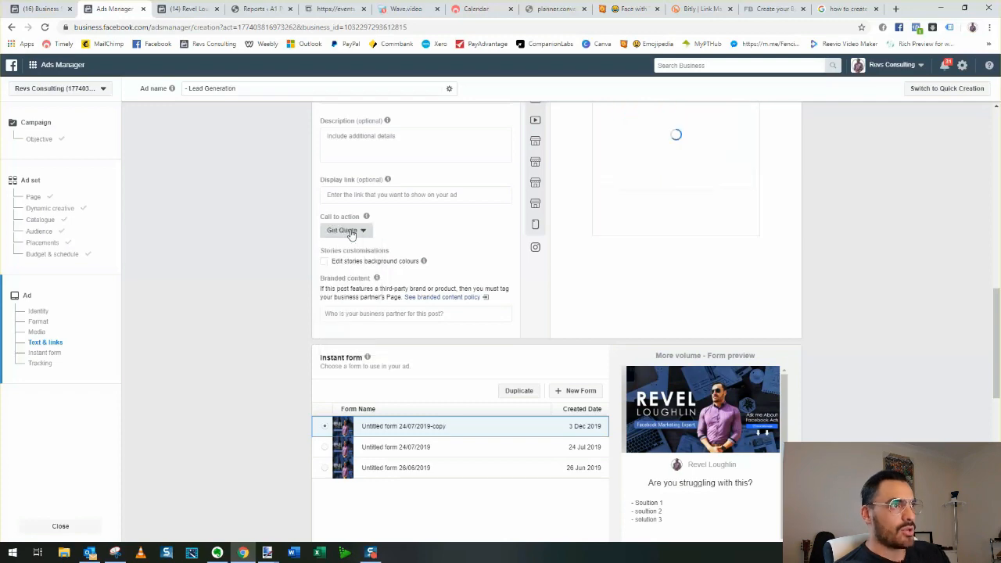
Add the line "Click the GET QUOTE button below" to the end of the ad's primary text
{"action": "left_click", "coordinate": [364, 153]}
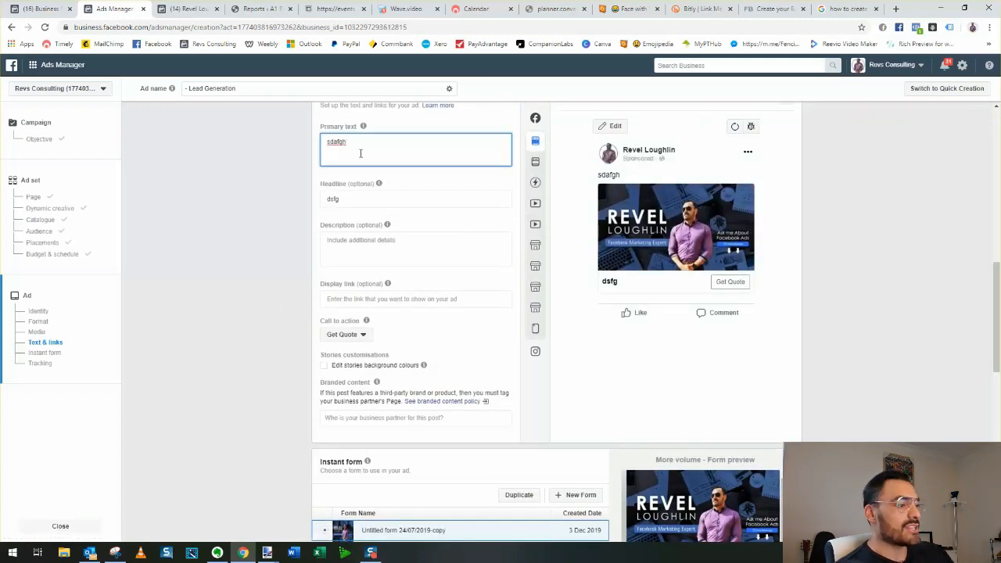
{"action": "key", "text": "Return"}
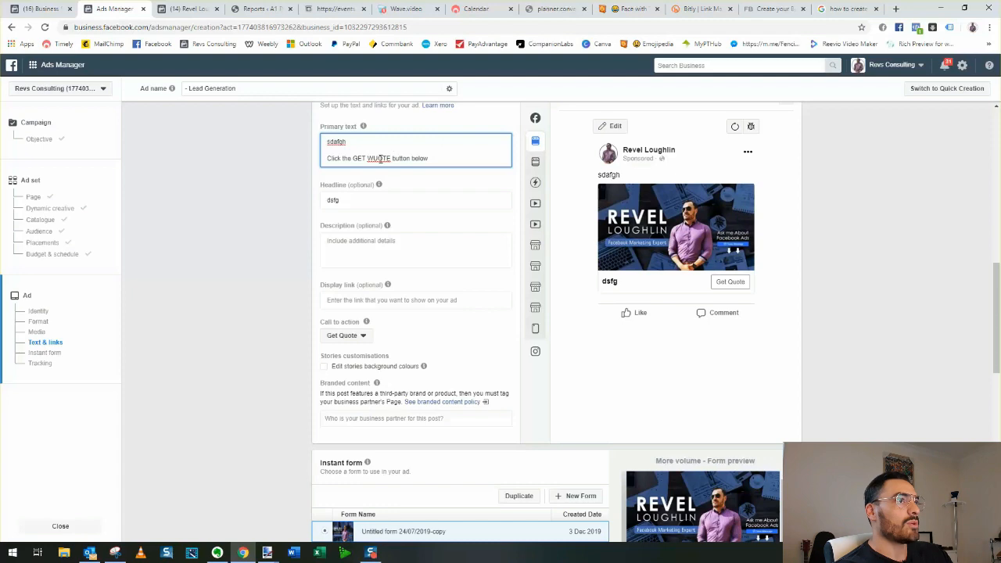
{"action": "key", "text": "BackSpace"}
{"action": "type", "text": "Q"}
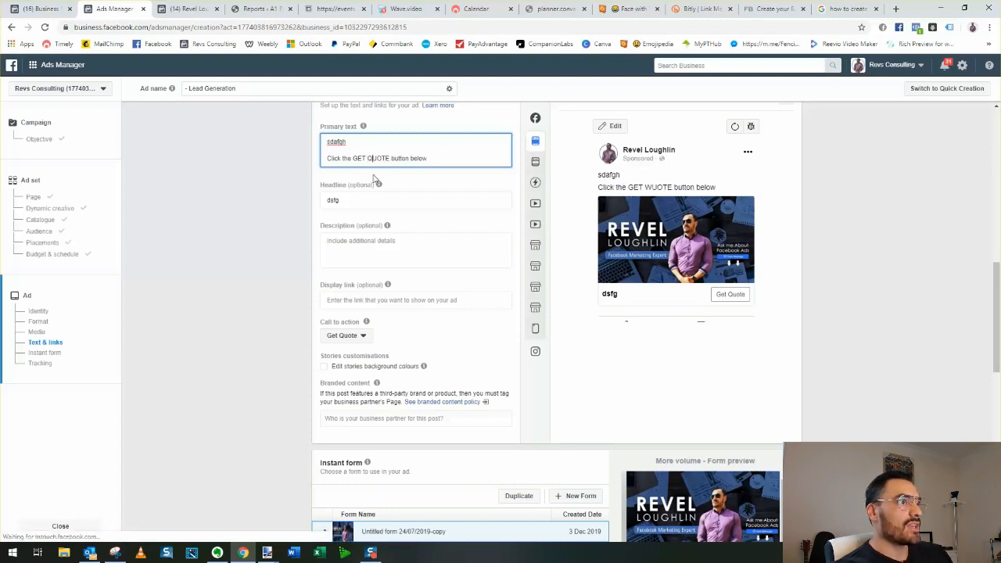
{"action": "left_click", "coordinate": [255, 198]}
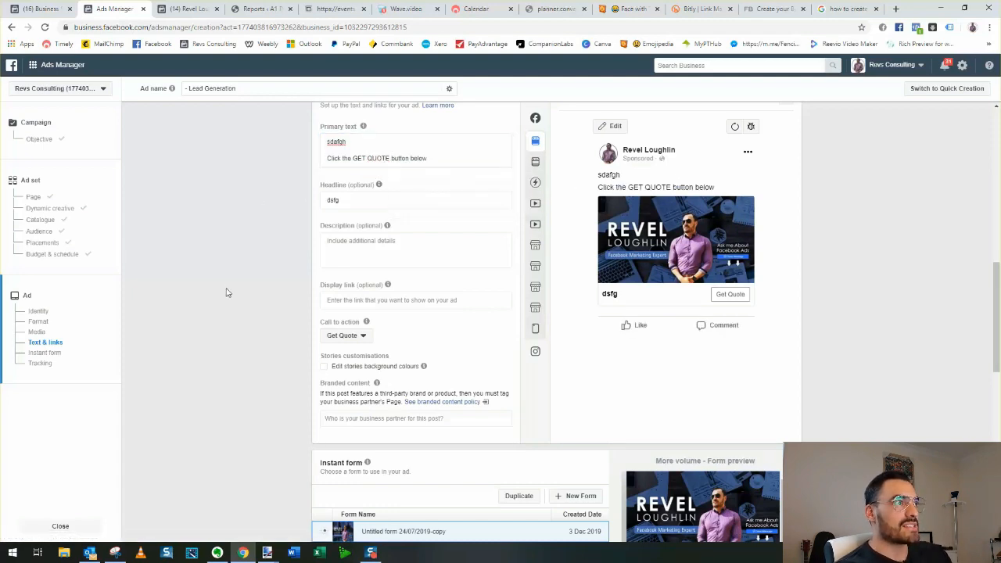
Examine the instant form preview, its intro and contact questions, and how it relates to the ad's Get Quote button
{"action": "scroll", "coordinate": [274, 364], "scroll_direction": "down", "scroll_amount": 3}
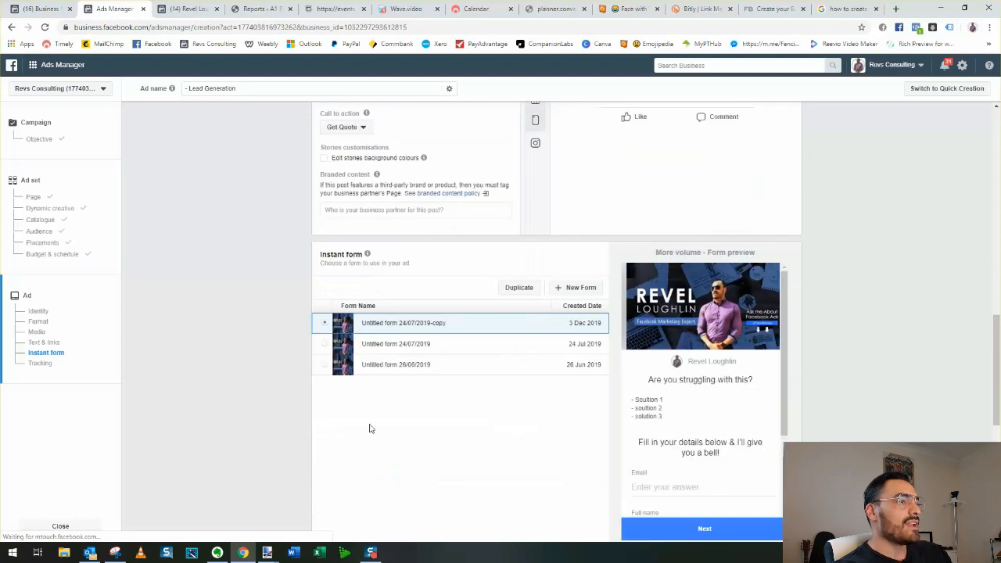
{"action": "scroll", "coordinate": [479, 432], "scroll_direction": "down", "scroll_amount": 2}
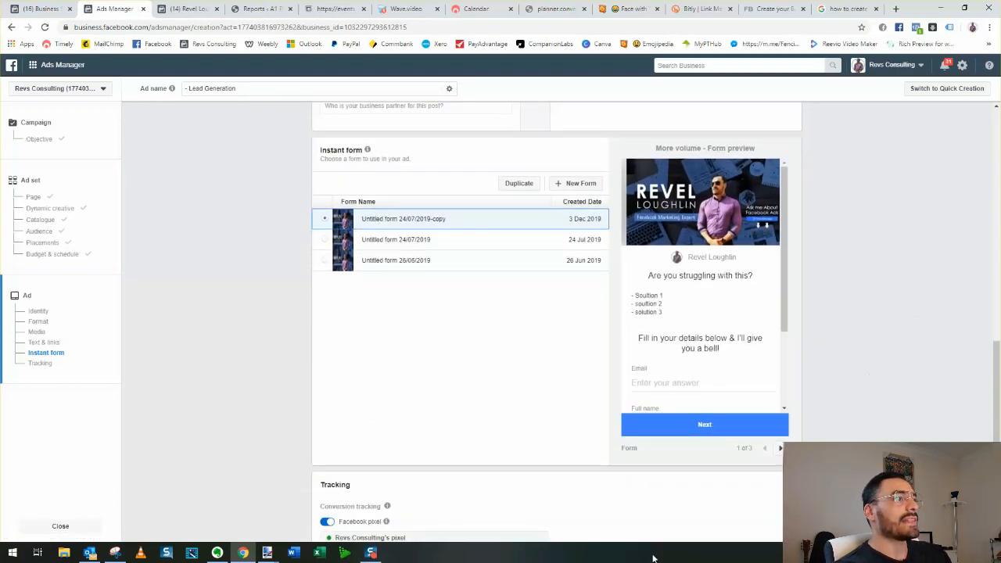
{"action": "scroll", "coordinate": [545, 461], "scroll_direction": "up", "scroll_amount": 3}
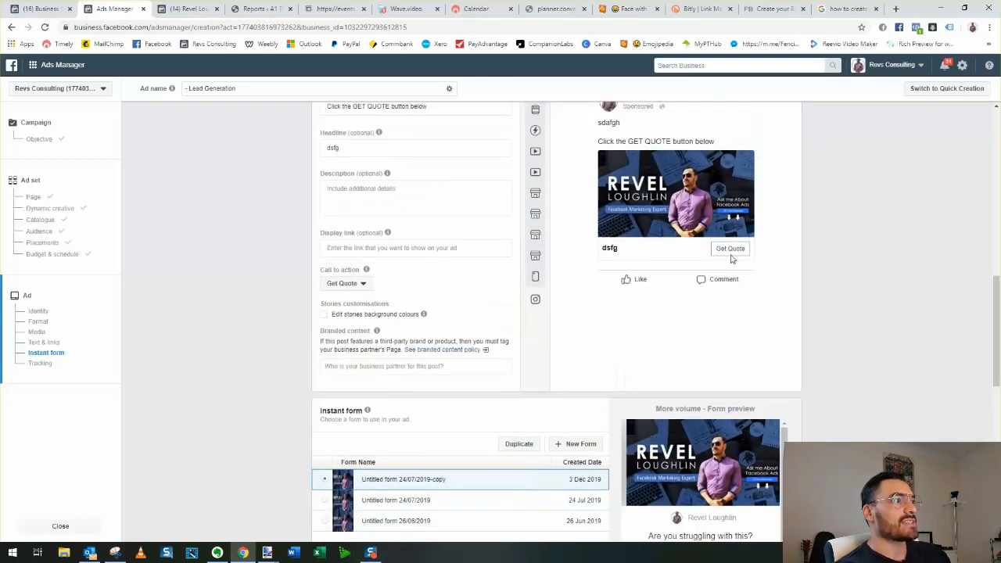
{"action": "scroll", "coordinate": [592, 465], "scroll_direction": "down", "scroll_amount": 3}
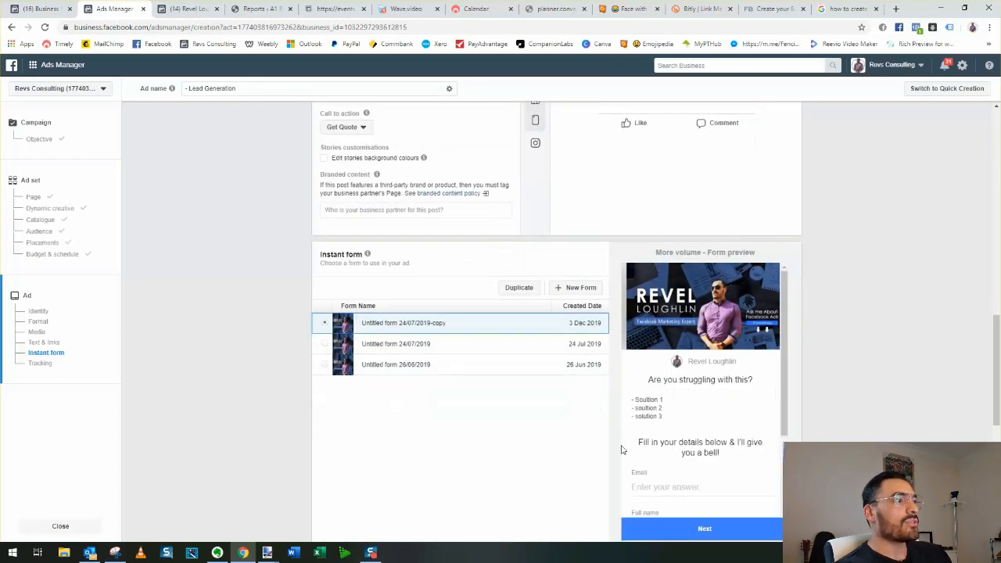
{"action": "scroll", "coordinate": [629, 446], "scroll_direction": "down", "scroll_amount": 3}
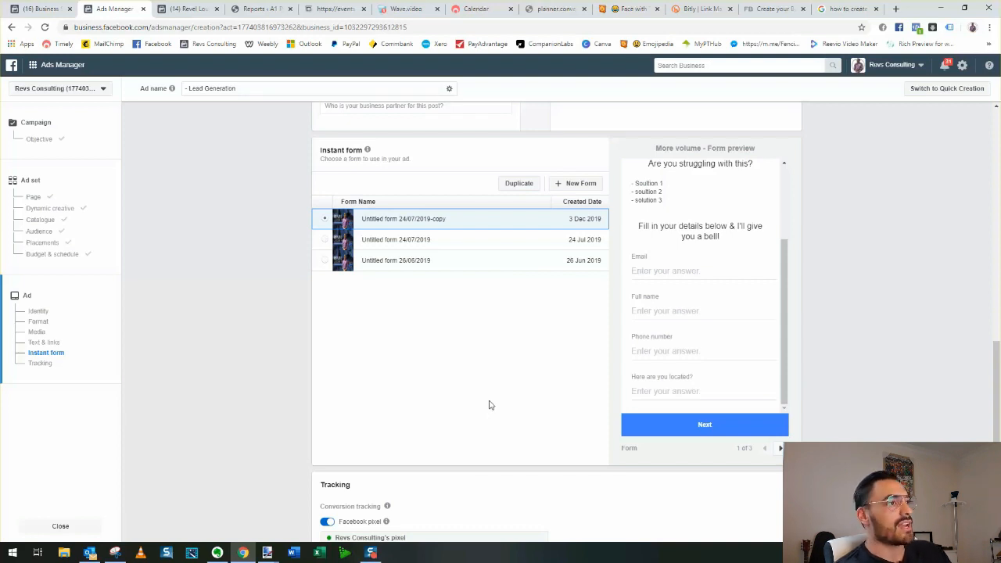
{"action": "scroll", "coordinate": [462, 426], "scroll_direction": "up", "scroll_amount": 2}
{"action": "scroll", "coordinate": [465, 445], "scroll_direction": "down", "scroll_amount": 1}
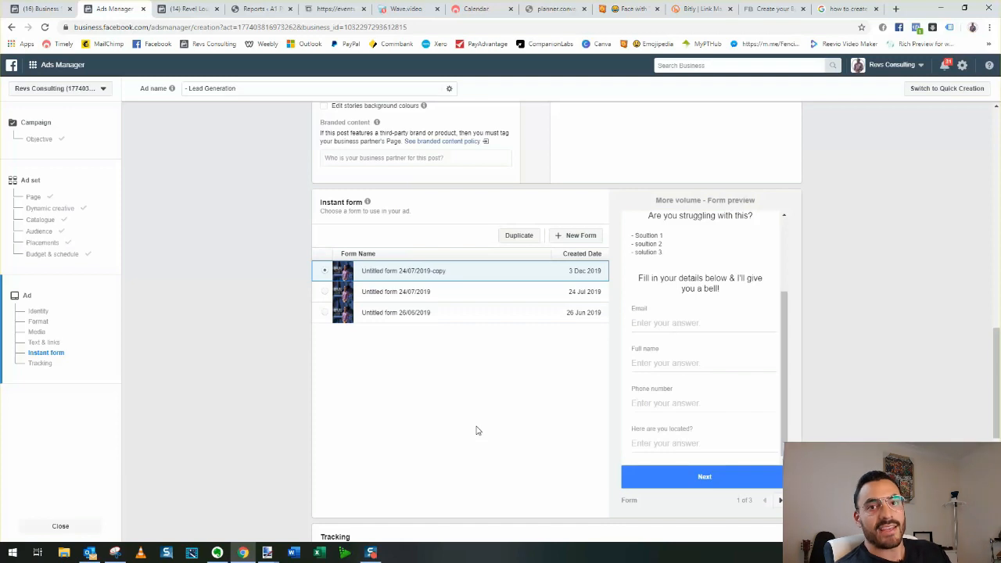
{"action": "scroll", "coordinate": [474, 443], "scroll_direction": "up", "scroll_amount": 1}
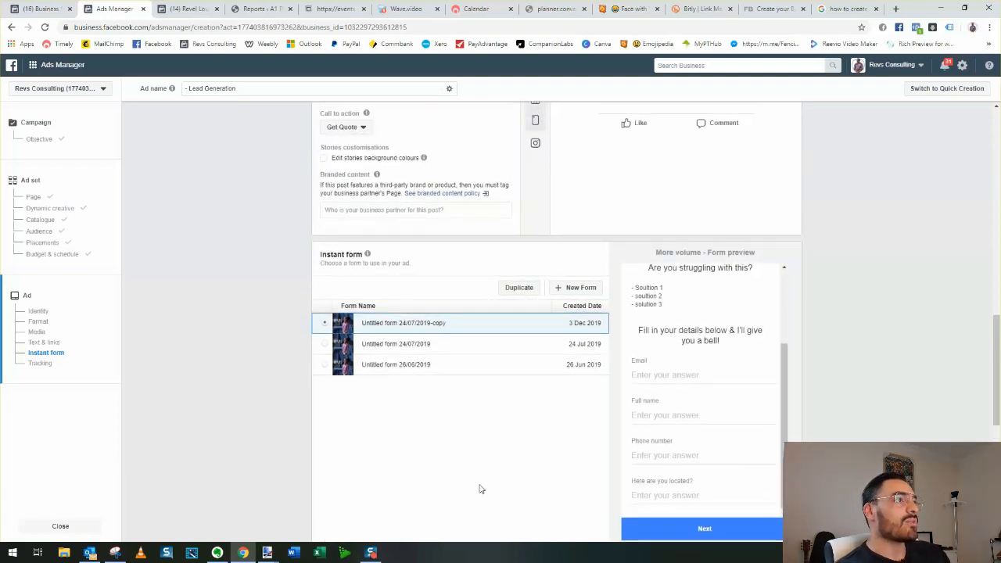
{"action": "scroll", "coordinate": [478, 485], "scroll_direction": "down", "scroll_amount": 1}
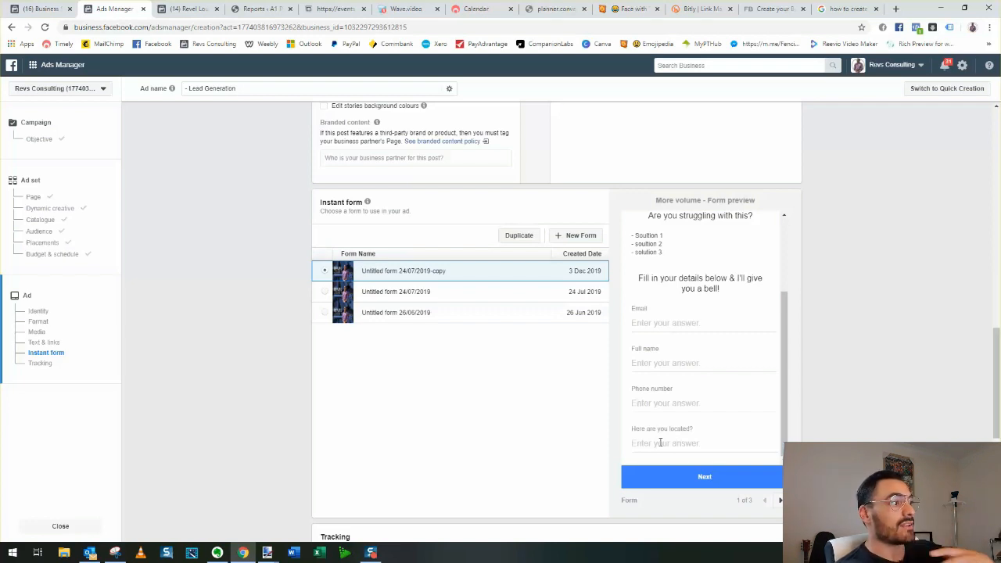
{"action": "scroll", "coordinate": [512, 438], "scroll_direction": "up", "scroll_amount": 1}
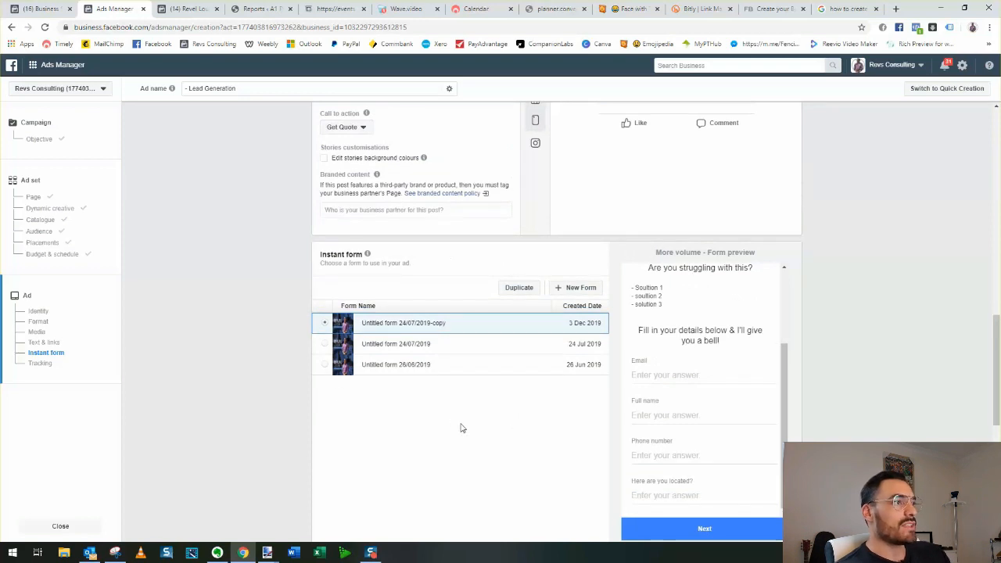
Start a new instant form and set its intro headline to "GET YOUR QUOTE HERE"
{"action": "left_click", "coordinate": [574, 288]}
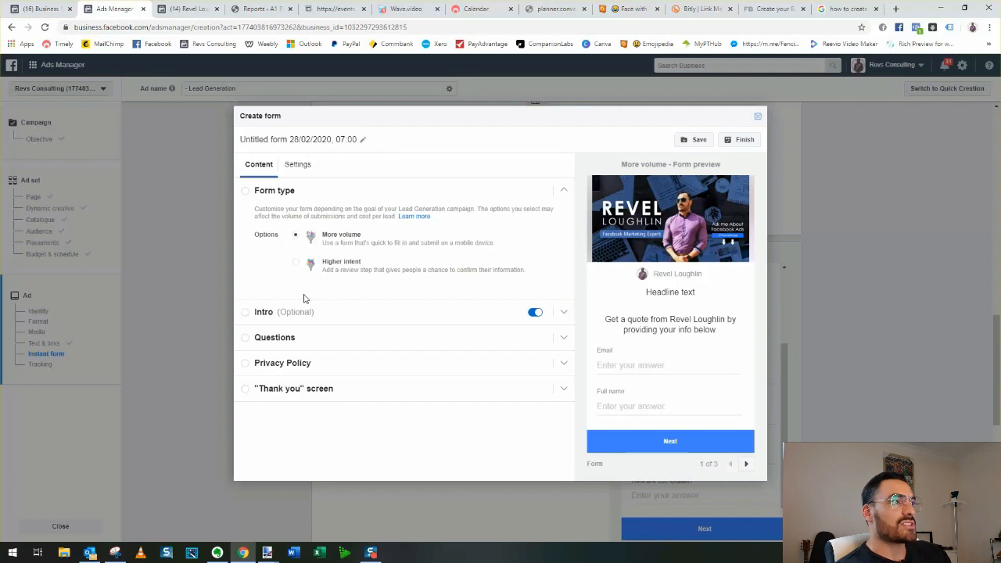
{"action": "left_click", "coordinate": [269, 313]}
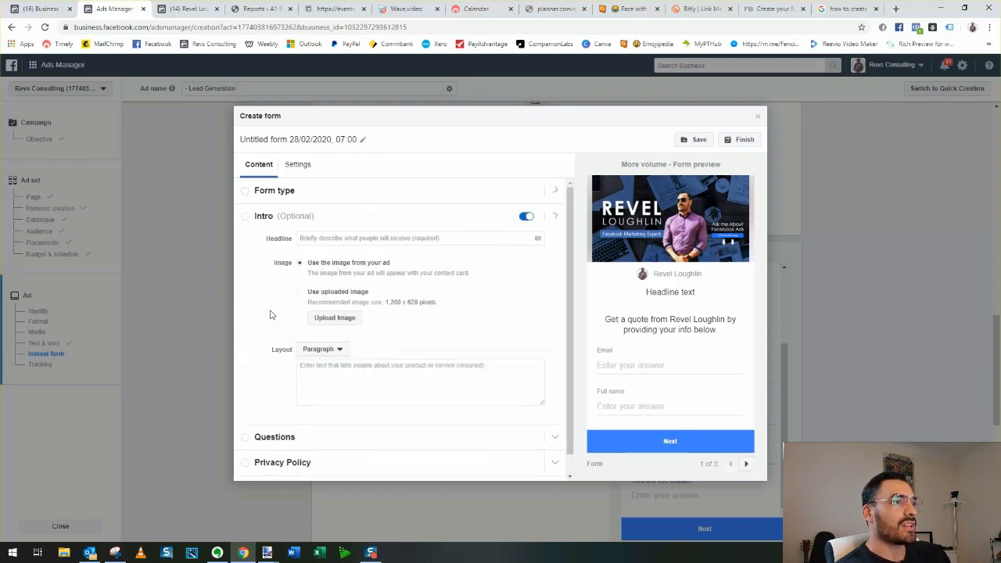
{"action": "left_click", "coordinate": [341, 236]}
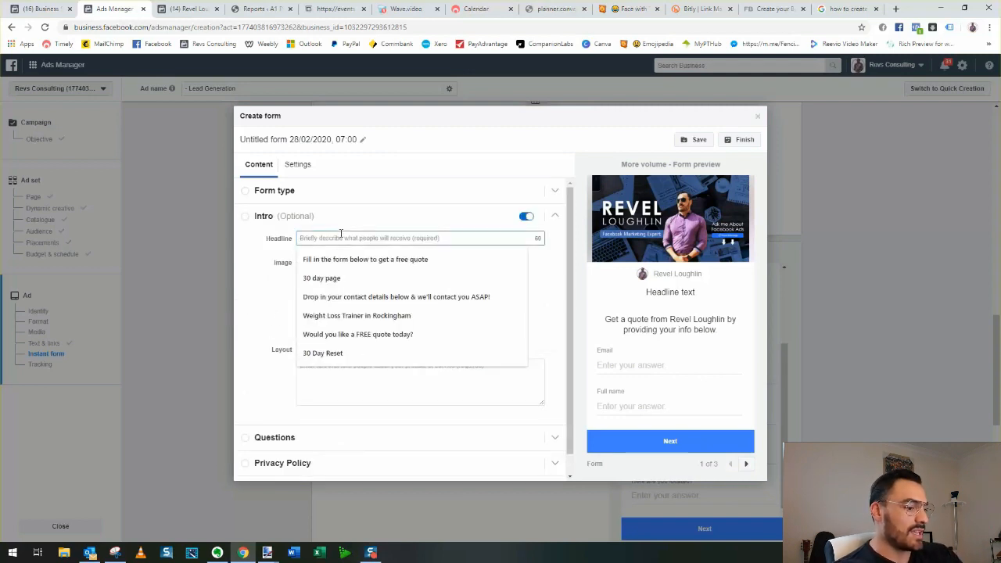
{"action": "type", "text": "GET YOUR QUOTE HERE"}
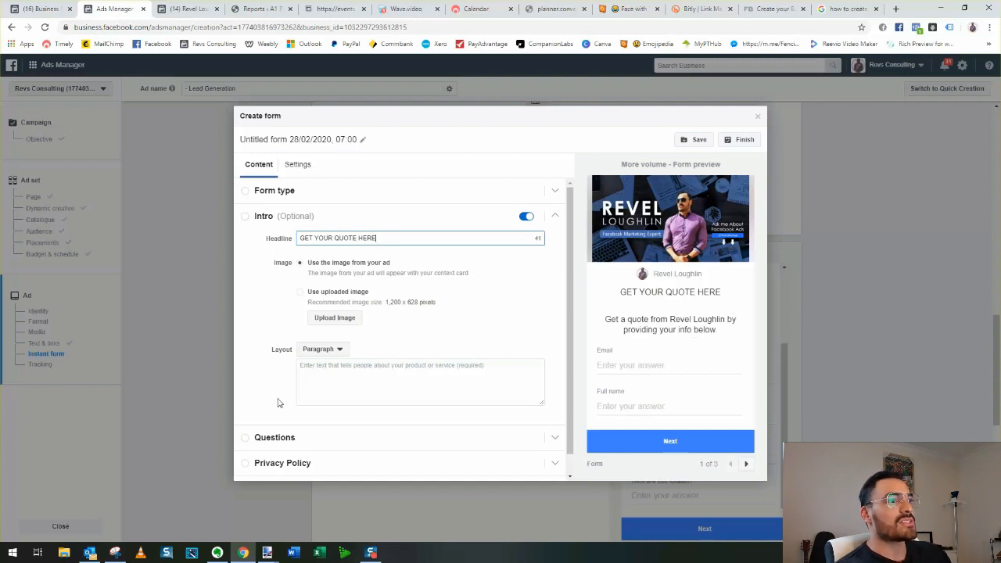
Enter "Submit your info and we'll call with further details" as the intro text in Paragraph layout, and open the form's questions section
{"action": "scroll", "coordinate": [351, 361], "scroll_direction": "down", "scroll_amount": 1}
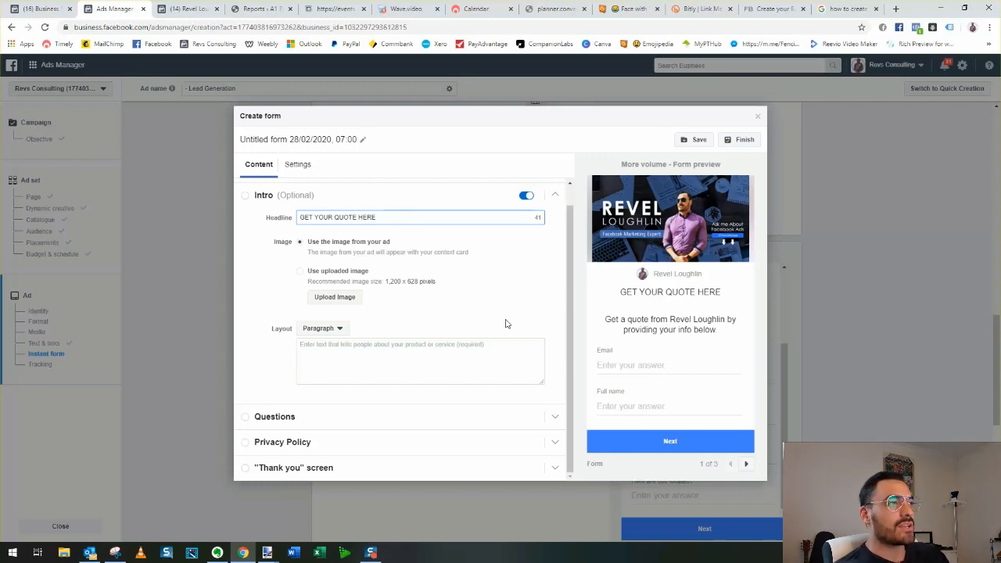
{"action": "left_click", "coordinate": [367, 358]}
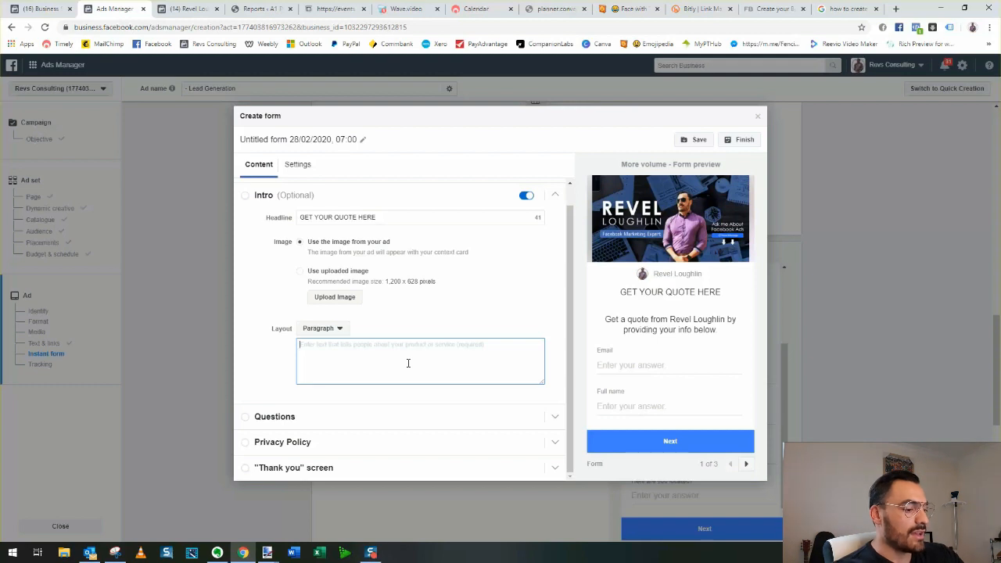
{"action": "type", "text": "Submit your info and "}
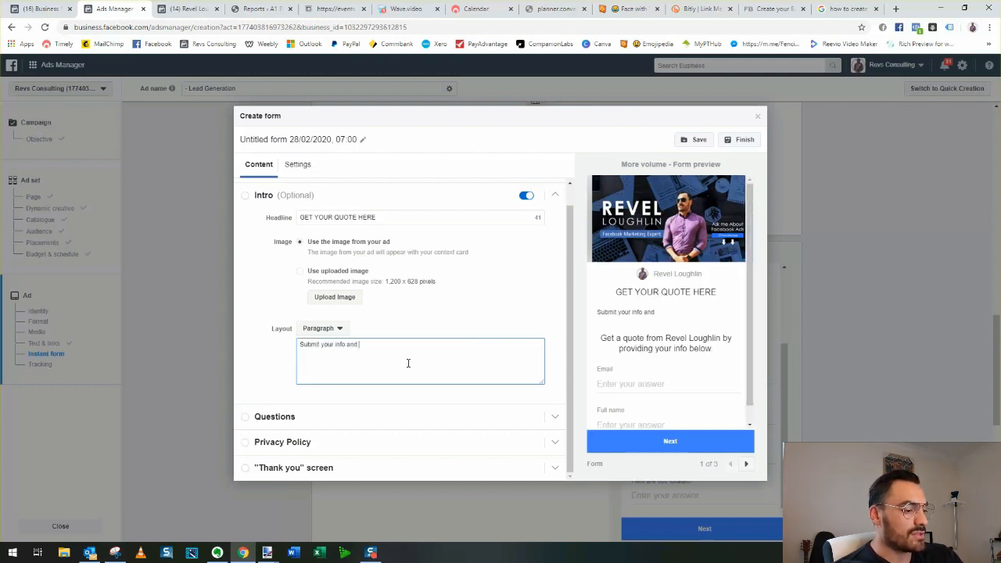
{"action": "type", "text": "we'll call with further details"}
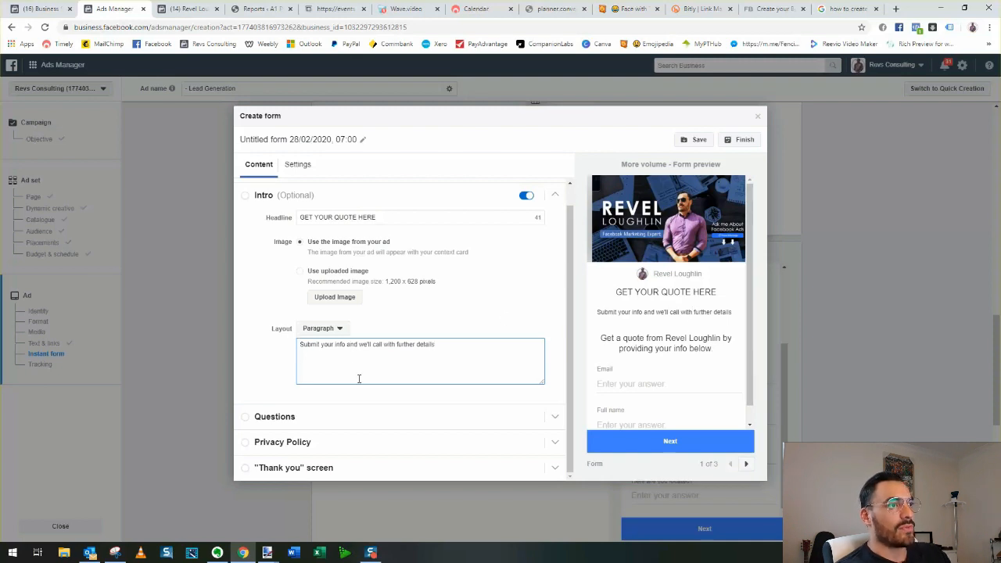
{"action": "left_click", "coordinate": [335, 329]}
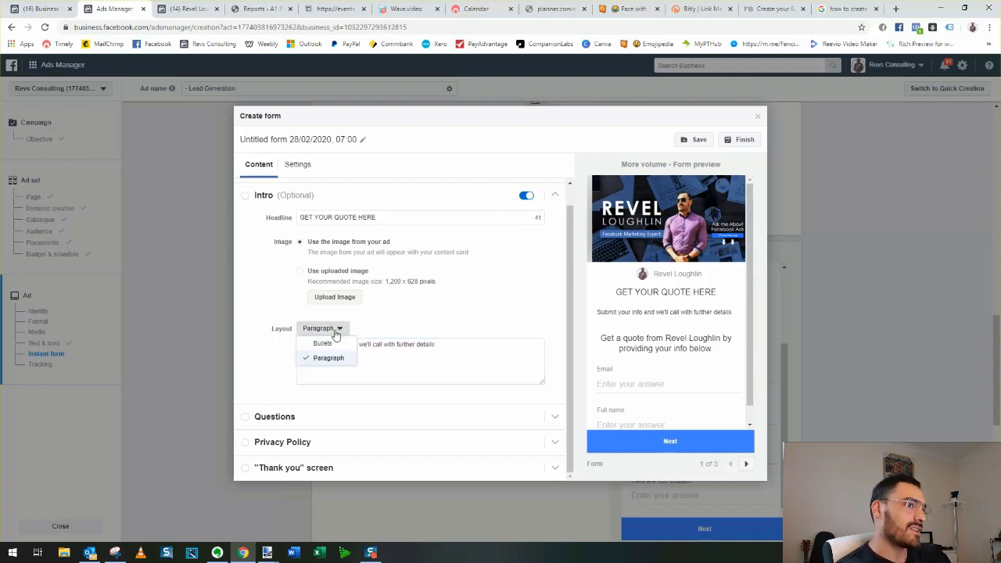
{"action": "left_click", "coordinate": [271, 359]}
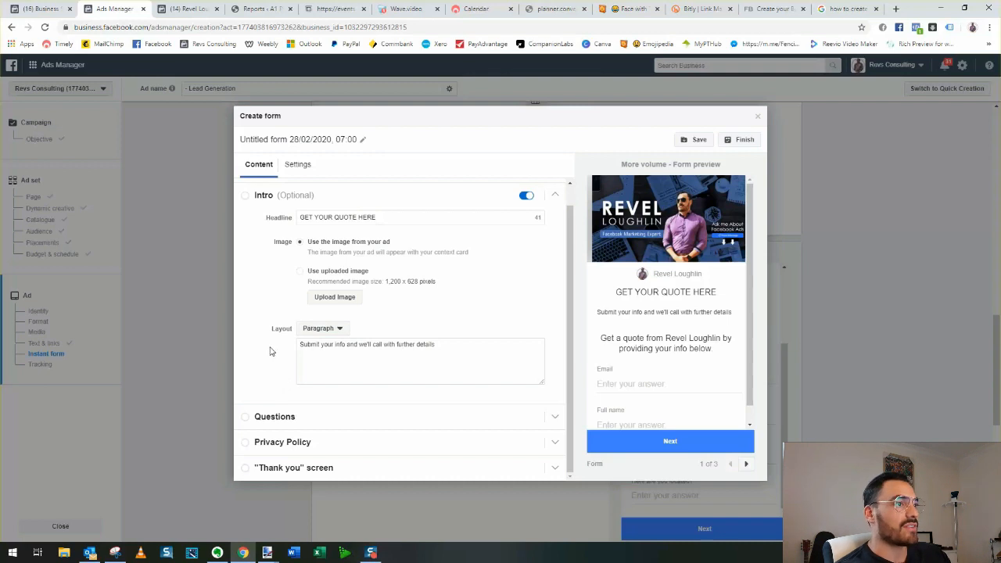
{"action": "left_click", "coordinate": [273, 418]}
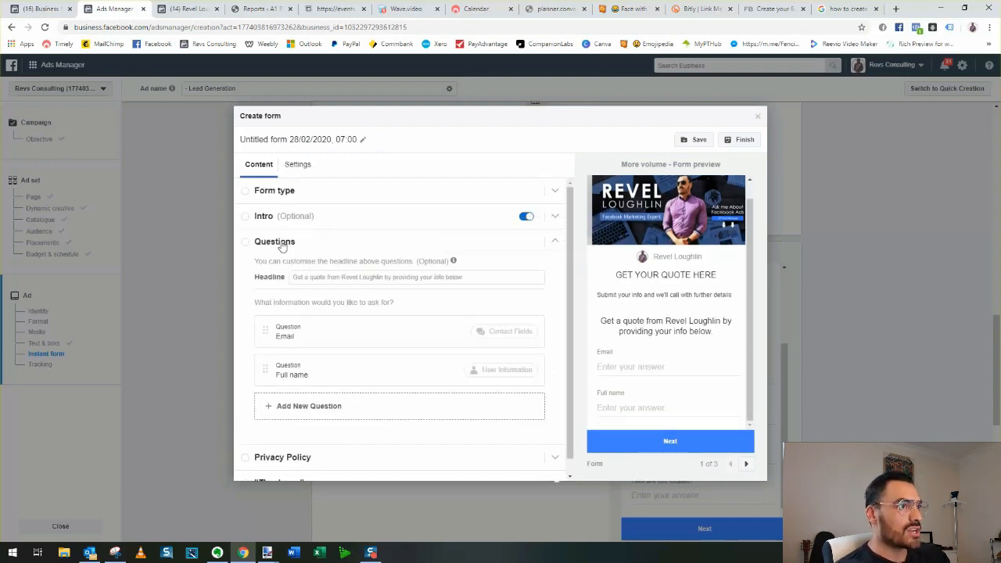
Add a prefilled Phone number question from the contact fields to the instant form
{"action": "scroll", "coordinate": [353, 409], "scroll_direction": "down", "scroll_amount": 1}
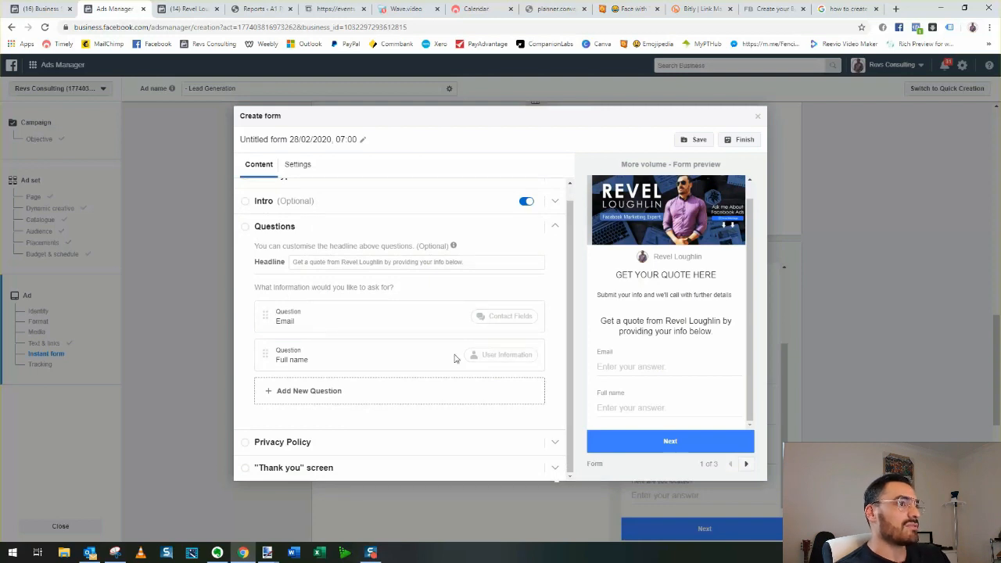
{"action": "left_click", "coordinate": [310, 397]}
{"action": "mouse_move", "coordinate": [310, 395]}
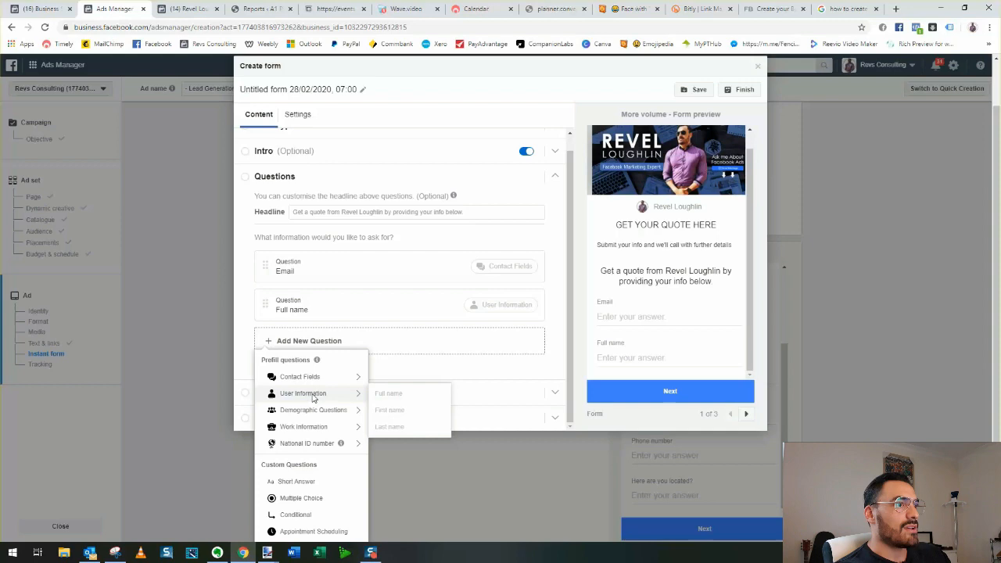
{"action": "mouse_move", "coordinate": [301, 378]}
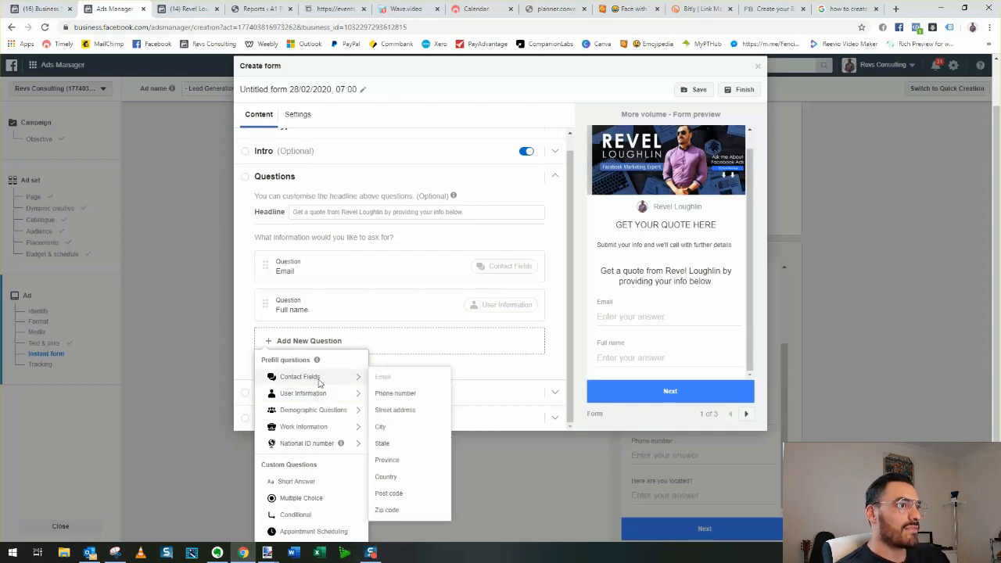
{"action": "left_click", "coordinate": [406, 395]}
Add a custom short-answer question reading "Hows the weather?" to the form and check it in the form preview
{"action": "scroll", "coordinate": [391, 396], "scroll_direction": "down", "scroll_amount": 1}
{"action": "left_click", "coordinate": [304, 389]}
{"action": "mouse_move", "coordinate": [303, 401]}
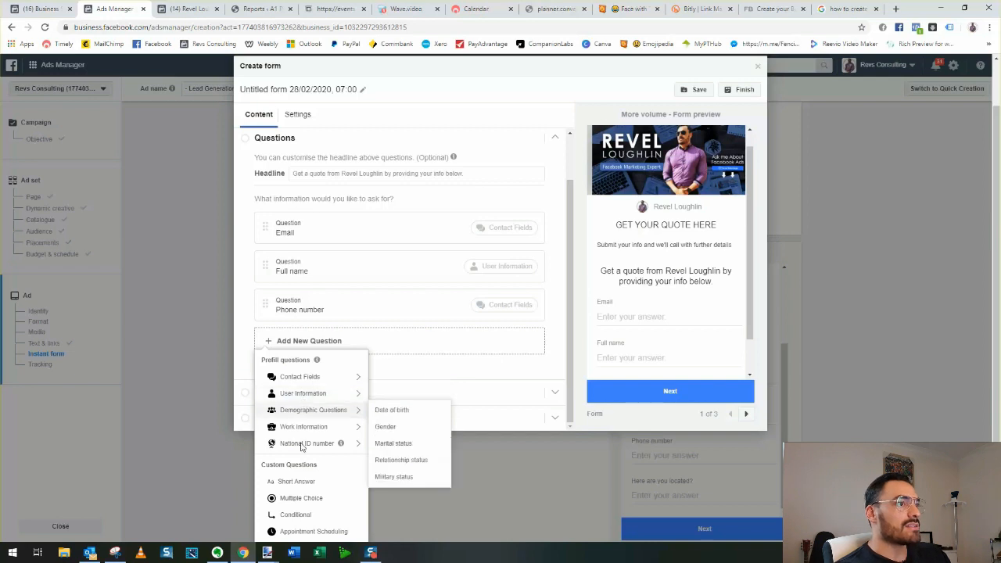
{"action": "left_click", "coordinate": [304, 486]}
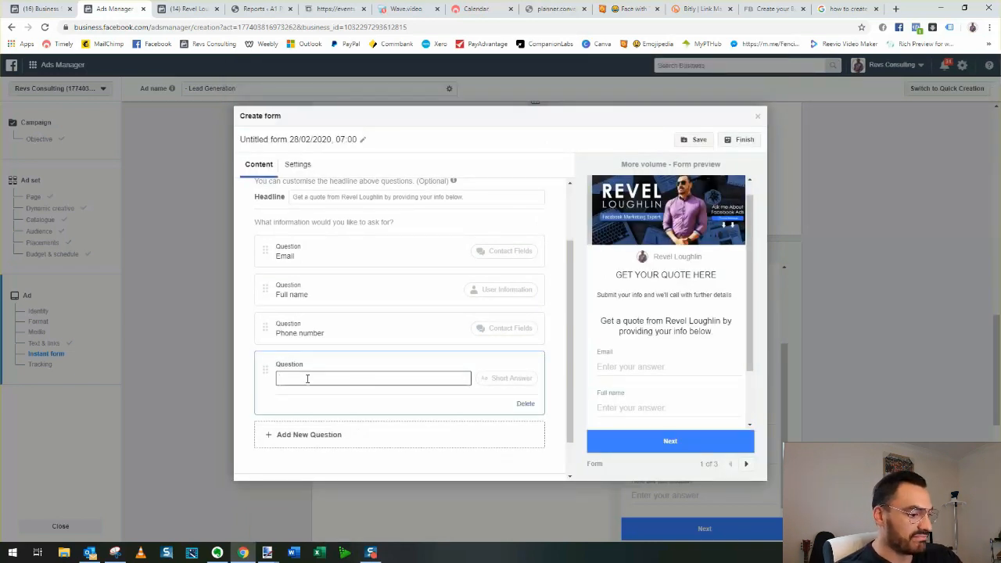
{"action": "type", "text": "Hows the weather?"}
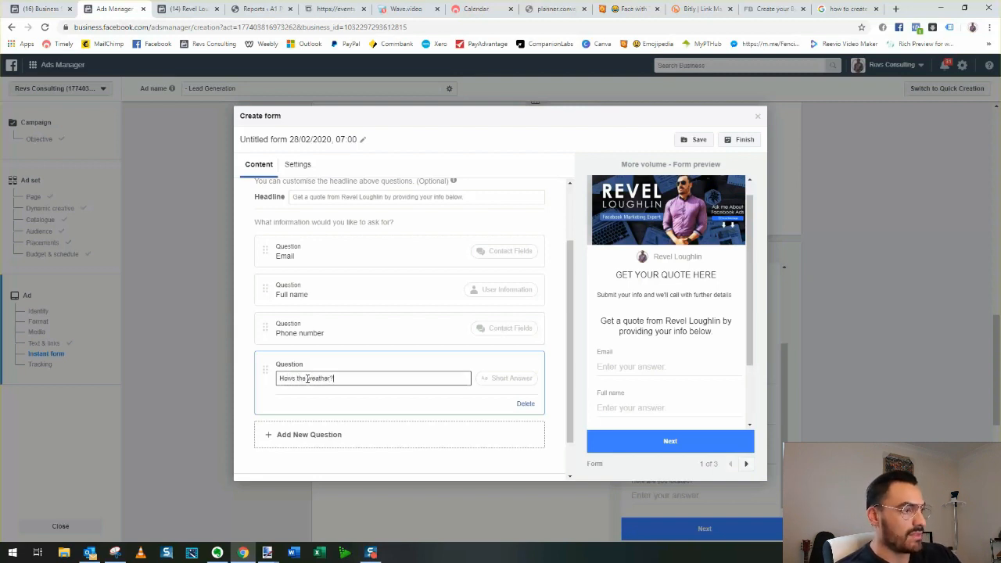
{"action": "left_click", "coordinate": [555, 362]}
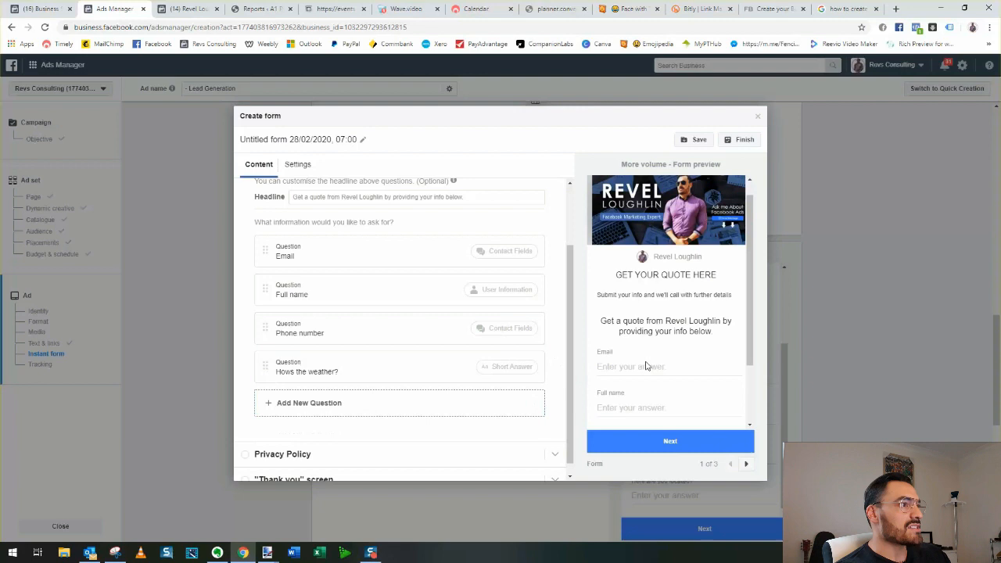
{"action": "scroll", "coordinate": [655, 367], "scroll_direction": "down", "scroll_amount": 2}
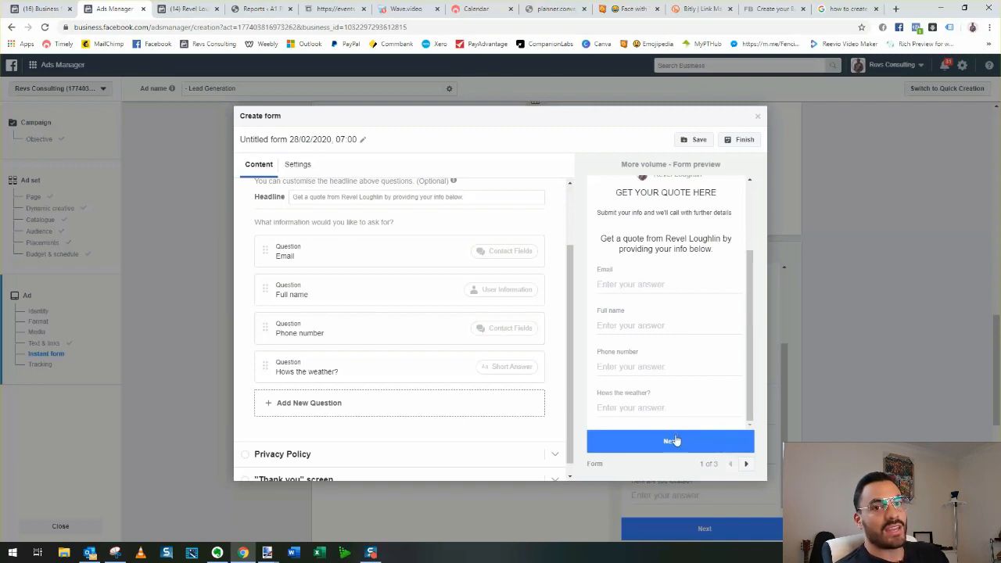
{"action": "left_click", "coordinate": [384, 369]}
{"action": "scroll", "coordinate": [335, 402], "scroll_direction": "down", "scroll_amount": 2}
{"action": "left_click", "coordinate": [553, 354]}
Set the headline above the form's questions to "Fill in your info below"
{"action": "scroll", "coordinate": [409, 388], "scroll_direction": "up", "scroll_amount": 3}
{"action": "left_click", "coordinate": [457, 276]}
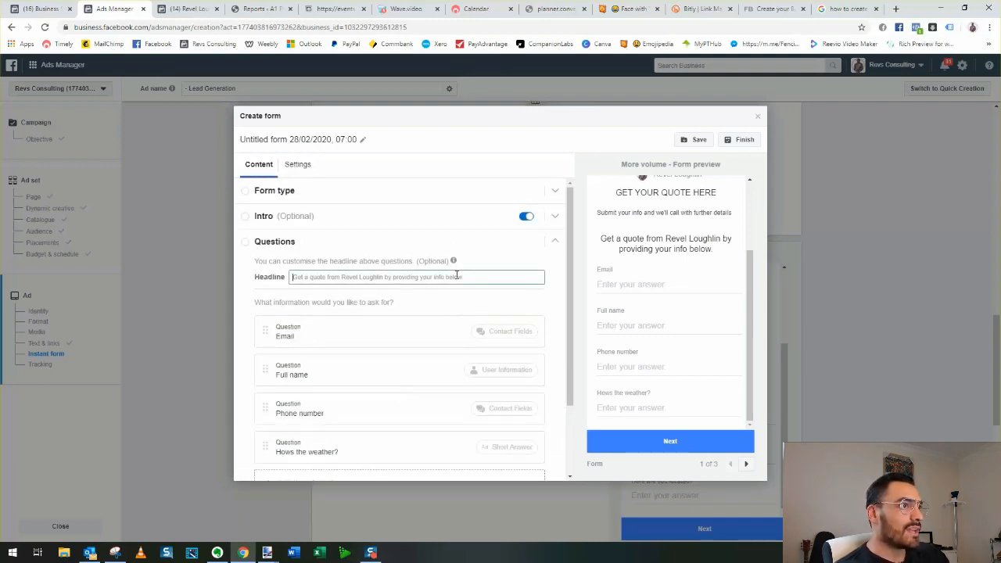
{"action": "scroll", "coordinate": [629, 390], "scroll_direction": "up", "scroll_amount": 2}
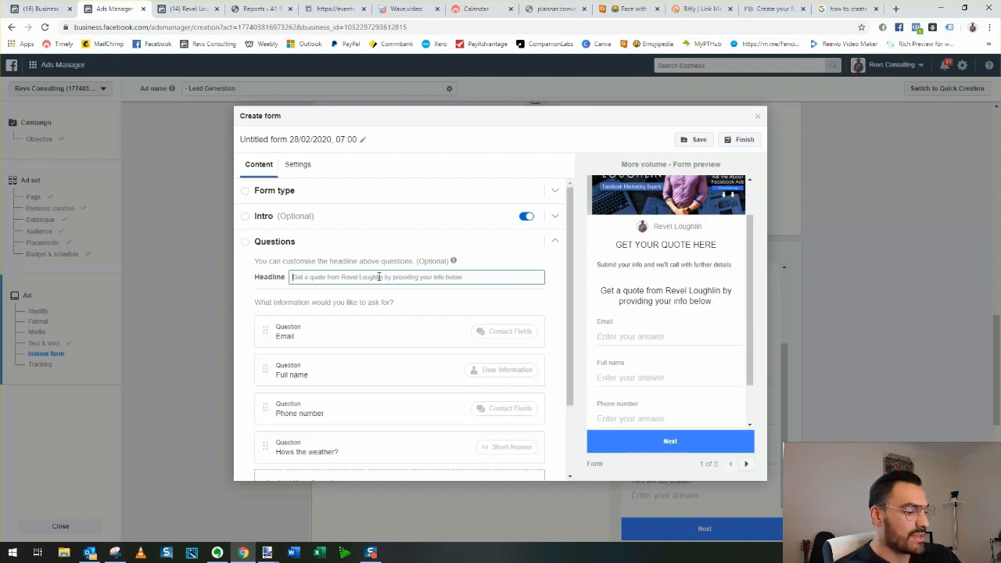
{"action": "type", "text": "Fill in your info below"}
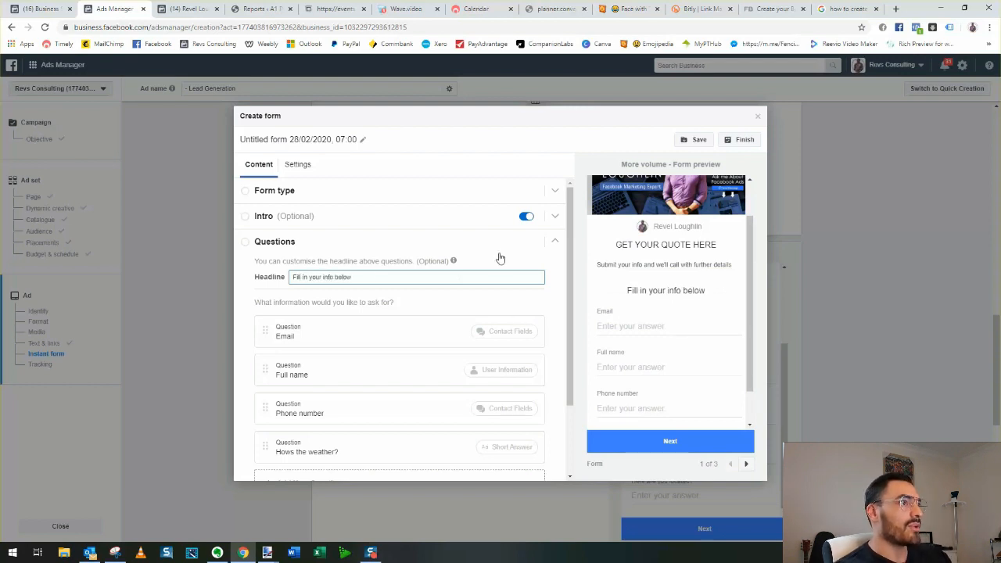
{"action": "left_click", "coordinate": [250, 323]}
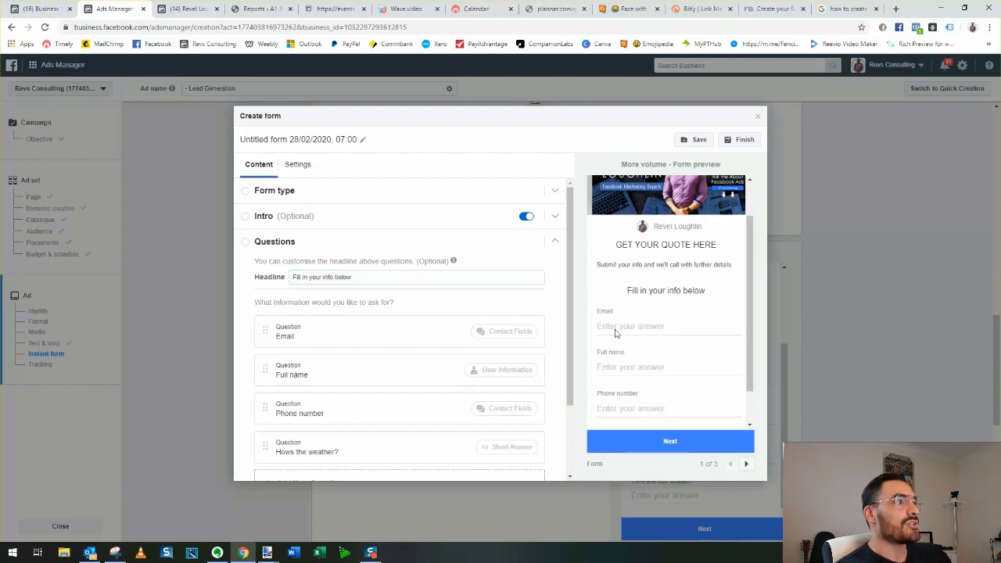
{"action": "scroll", "coordinate": [499, 373], "scroll_direction": "down", "scroll_amount": 2}
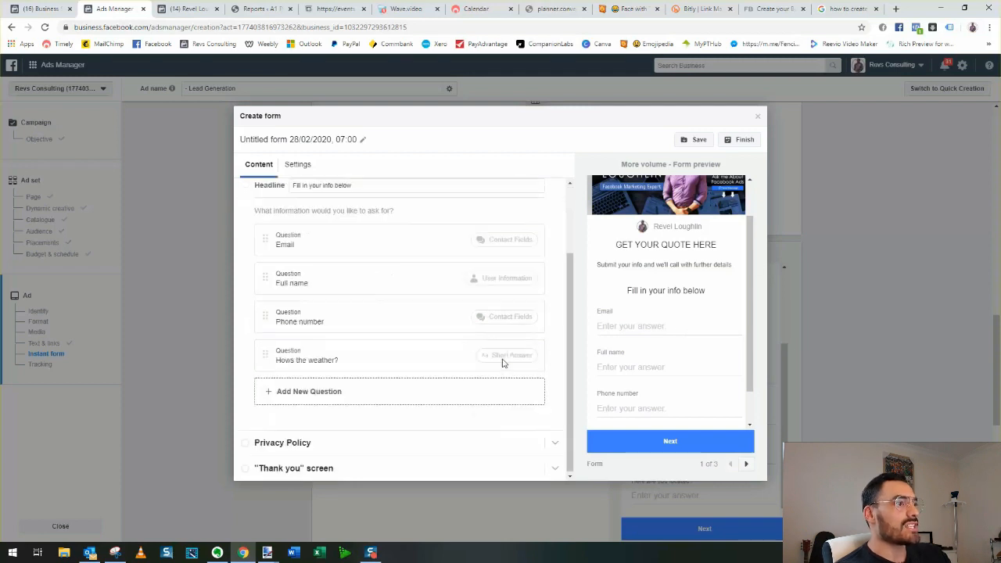
{"action": "left_click", "coordinate": [271, 444]}
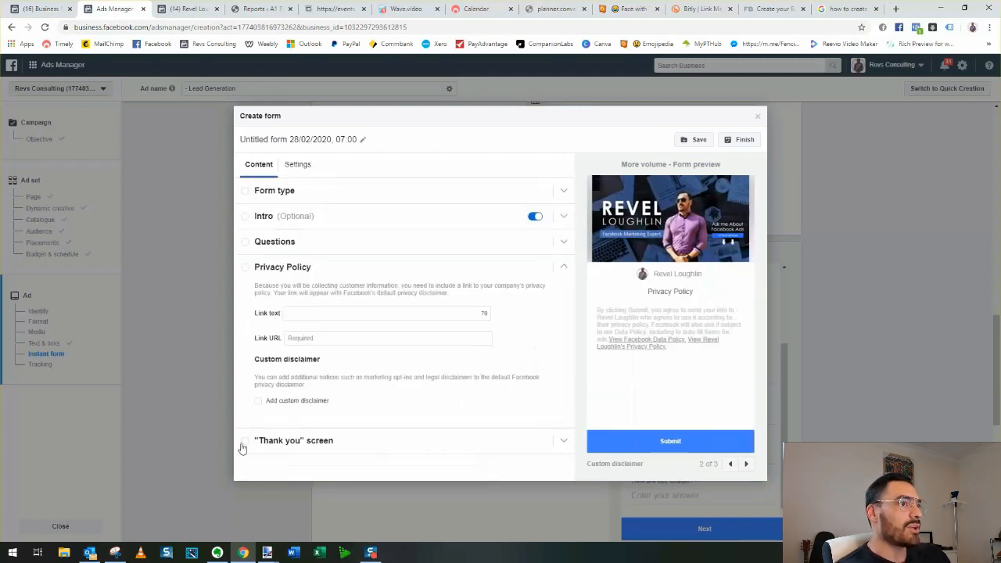
{"action": "left_click", "coordinate": [322, 338]}
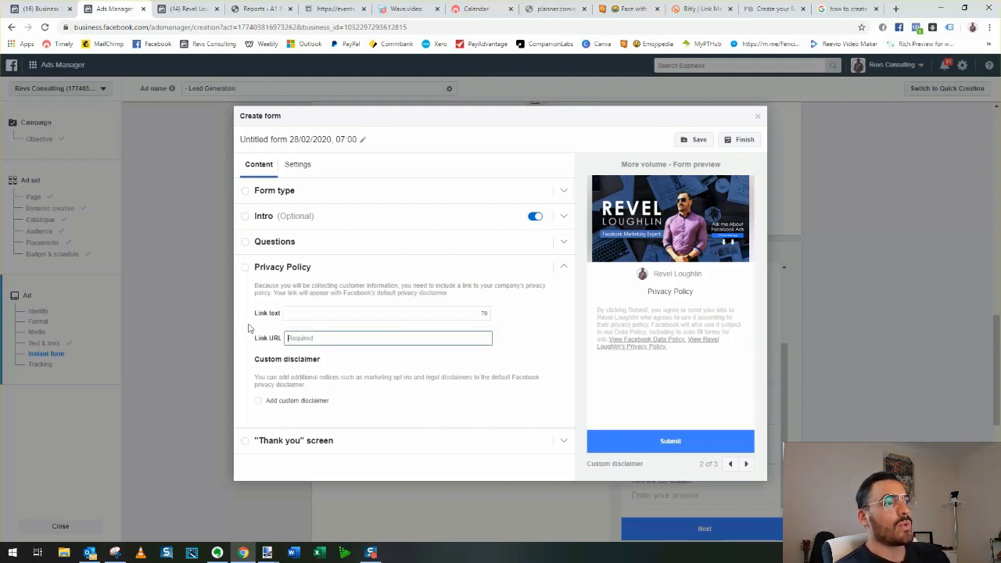
{"action": "type", "text": "www.google.com"}
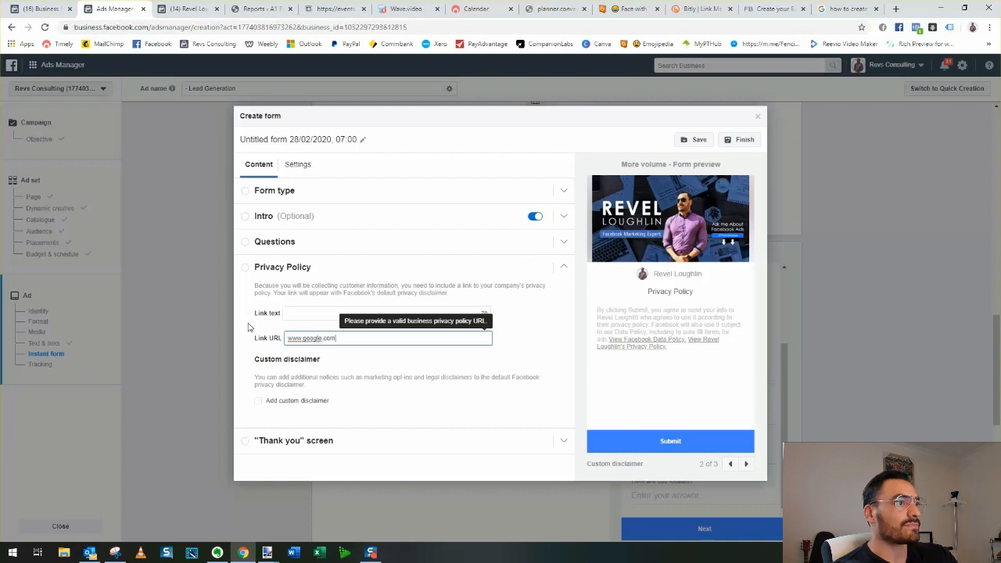
{"action": "left_click", "coordinate": [248, 326]}
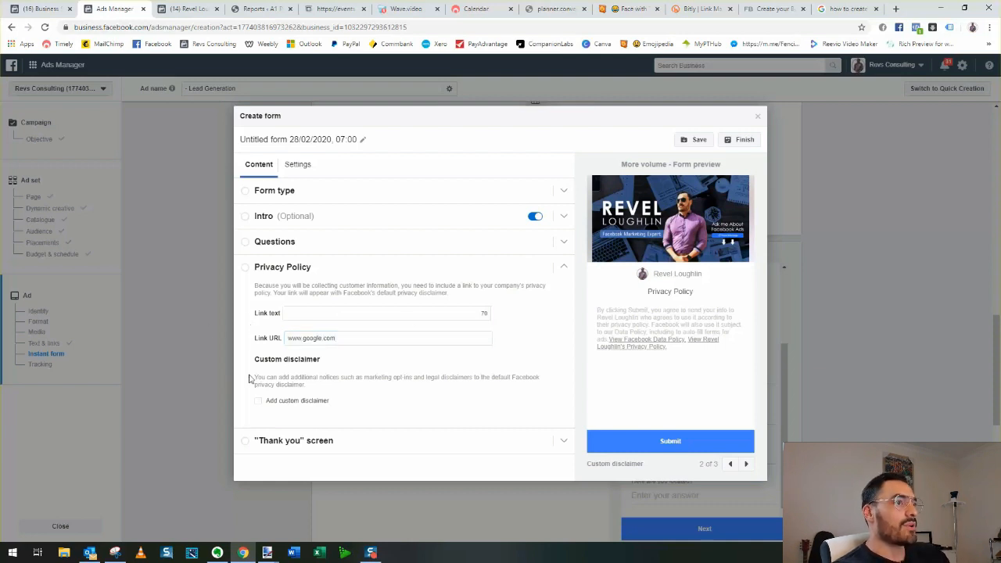
Replace the headline of the form's "Thank you" screen with "THanks for that!"
{"action": "left_click", "coordinate": [290, 442]}
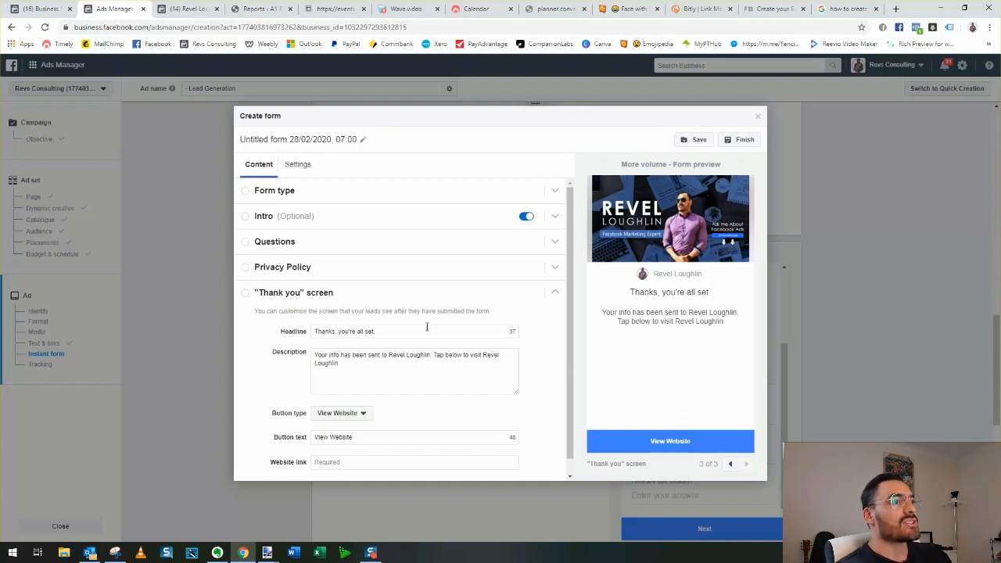
{"action": "left_click", "coordinate": [385, 331]}
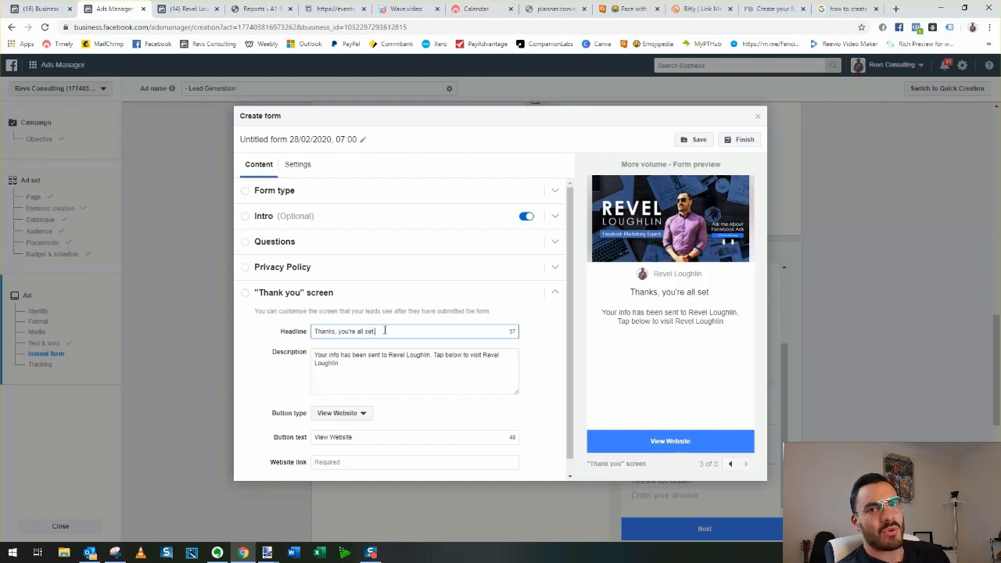
{"action": "scroll", "coordinate": [264, 392], "scroll_direction": "down", "scroll_amount": 1}
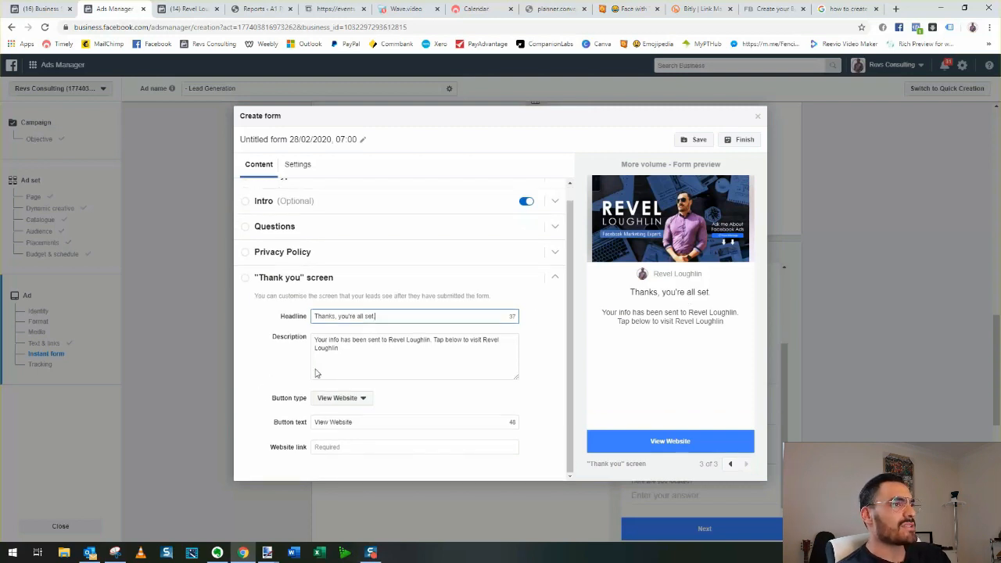
{"action": "left_click_drag", "start_coordinate": [376, 316], "coordinate": [313, 318]}
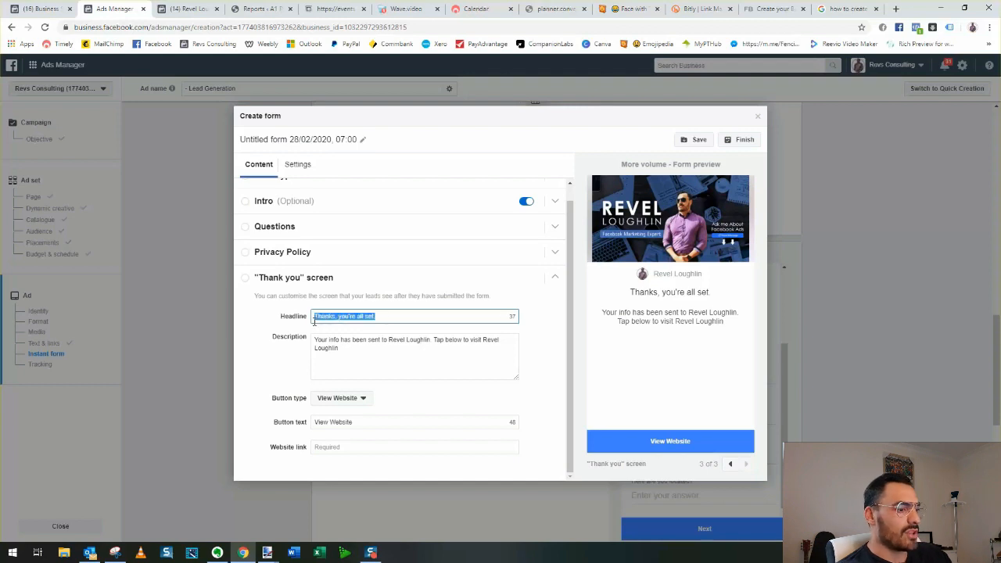
{"action": "type", "text": "THanks for"}
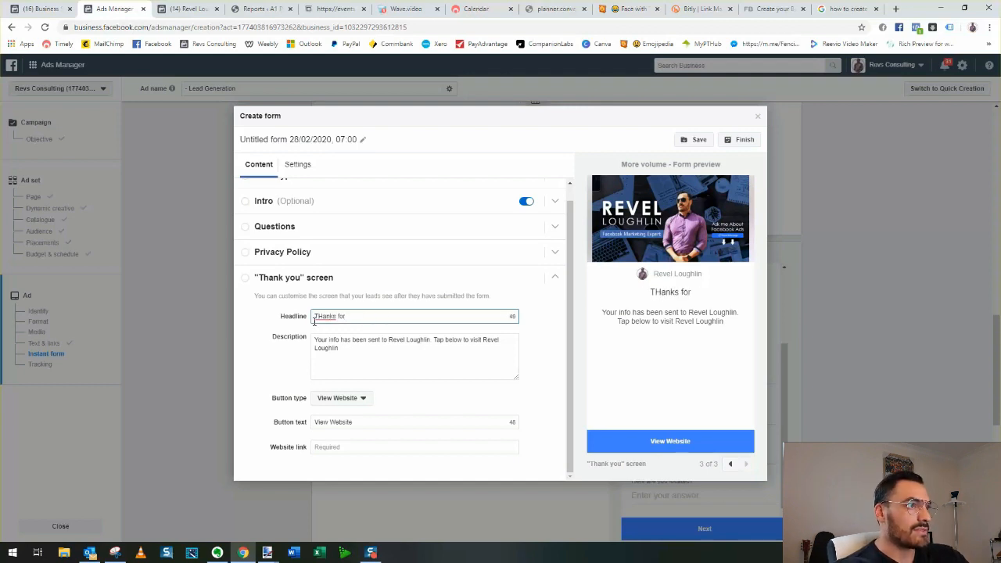
{"action": "type", "text": " that!"}
Set the thank-you description to "Hey look if you have any burning questions click the MESSAGE US button below and you'llm be able to message us on Facebook"
{"action": "left_click_drag", "start_coordinate": [351, 351], "coordinate": [307, 338]}
{"action": "type", "text": "Hey I"}
{"action": "type", "text": "ook if you have any burning questions cl"}
{"action": "type", "text": "k the"}
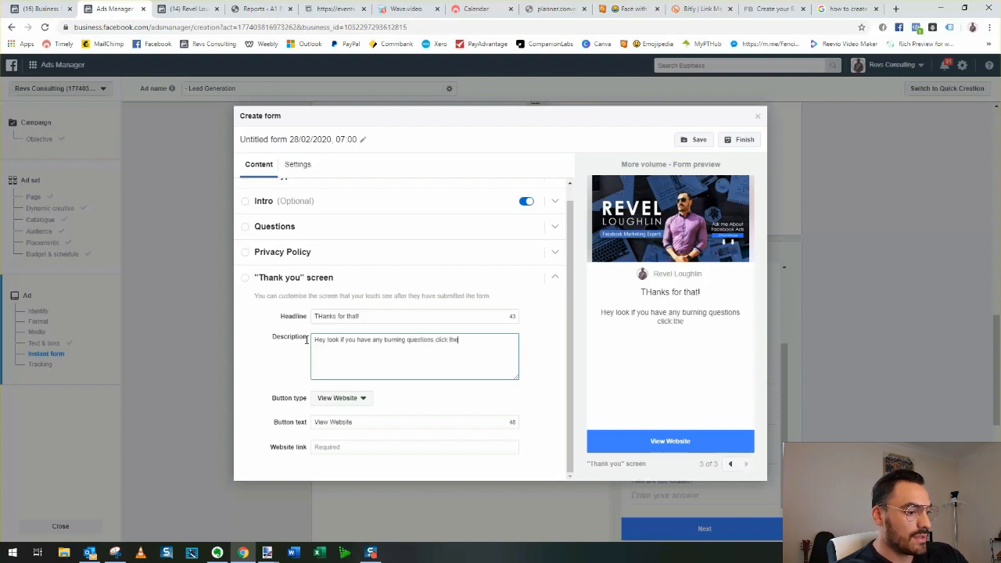
{"action": "type", "text": " MESSAGE US bu"}
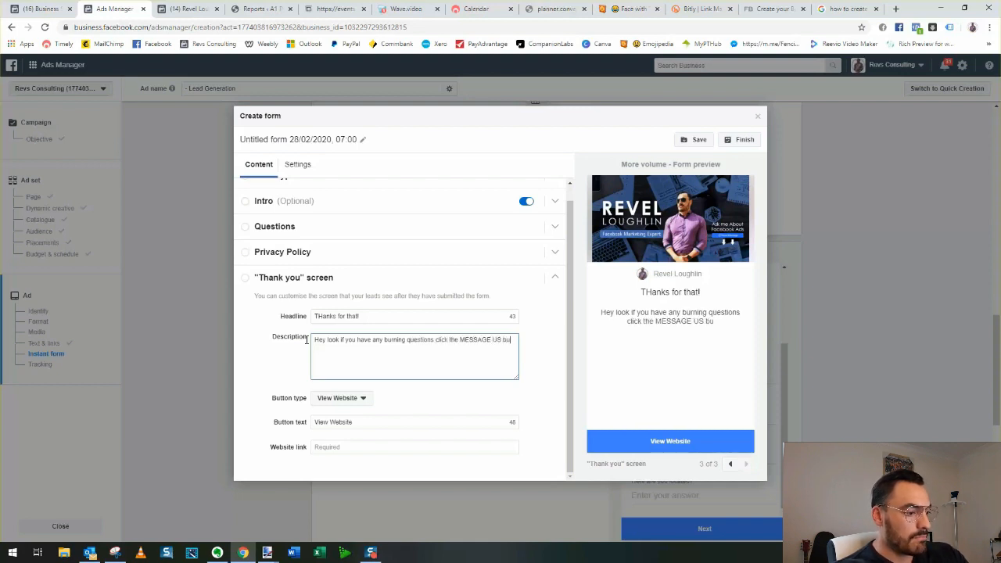
{"action": "type", "text": "tton below and"}
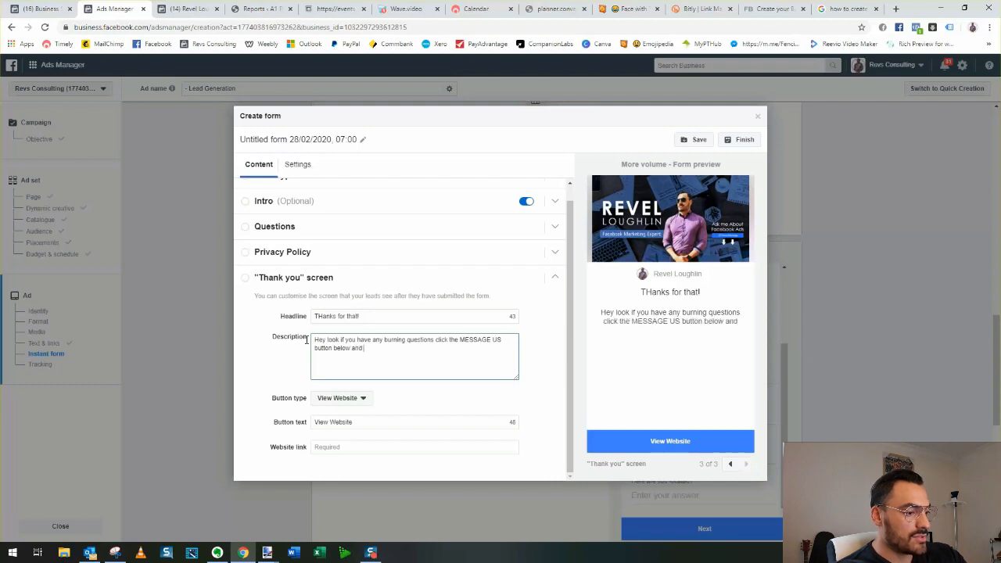
{"action": "type", "text": " you'llm"}
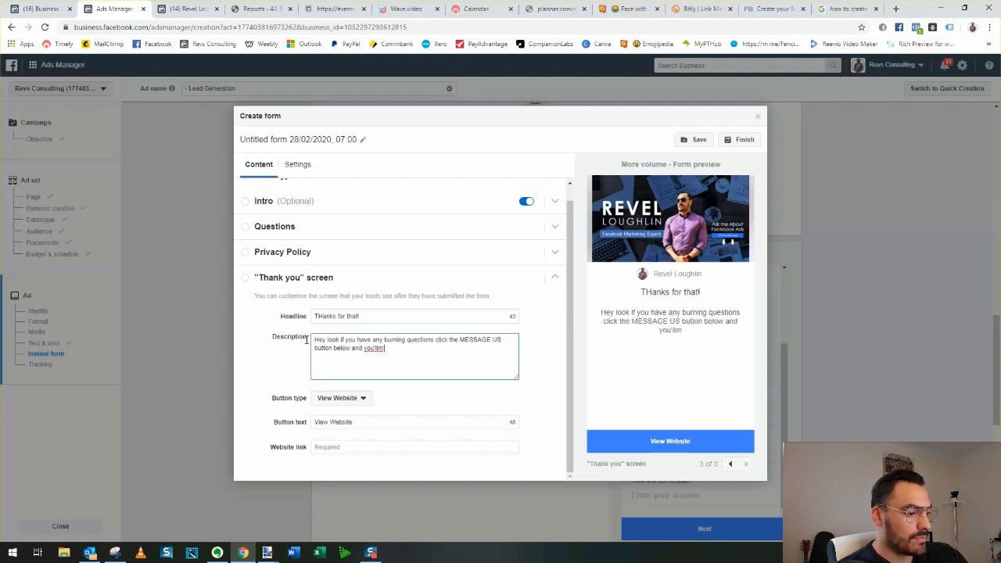
{"action": "type", "text": " be able "}
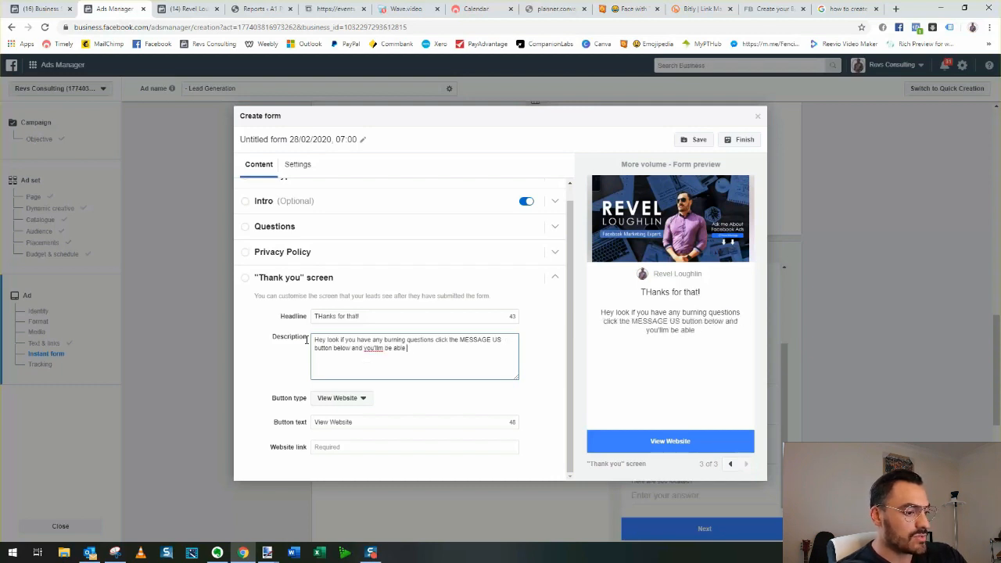
{"action": "type", "text": "to message us on Face"}
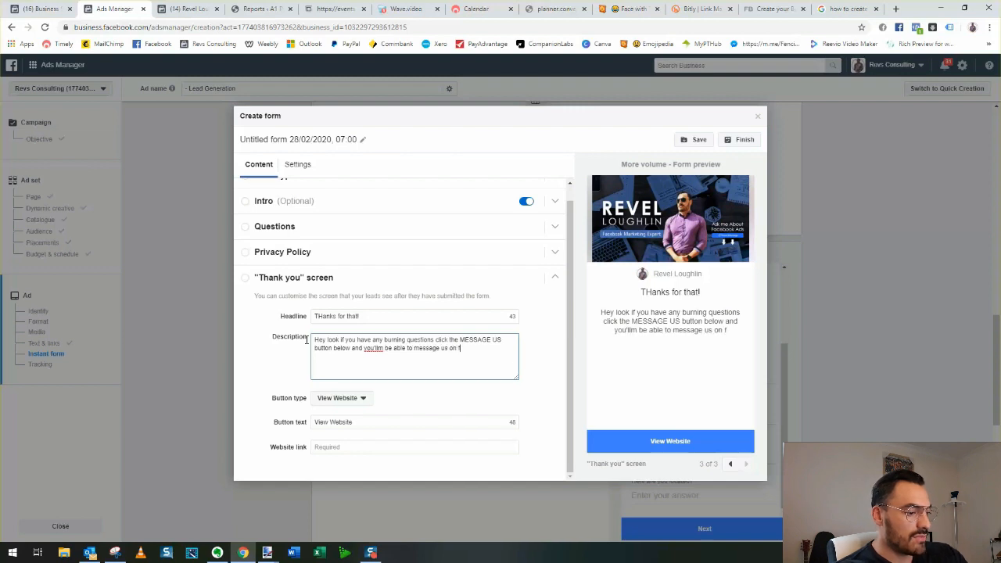
{"action": "type", "text": "book"}
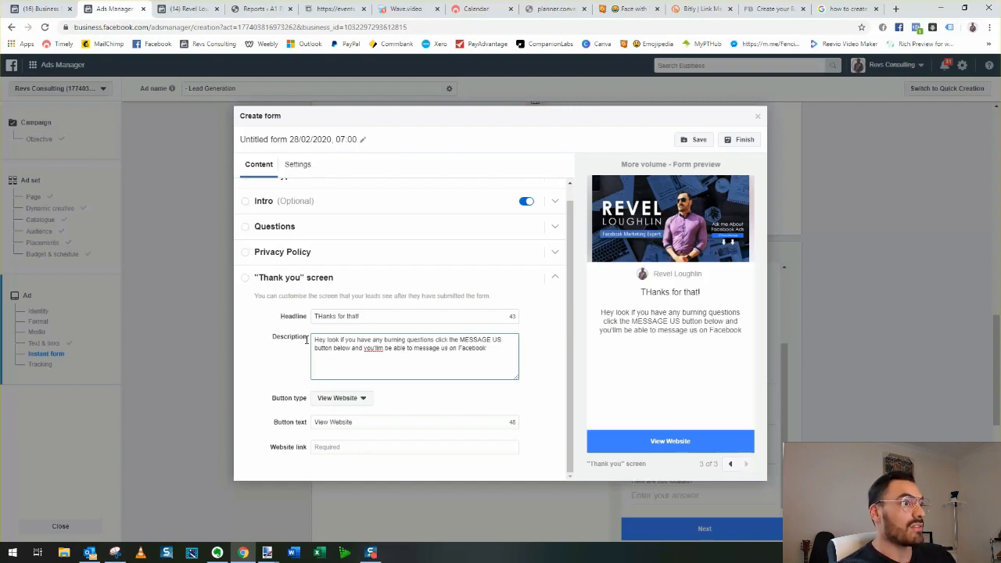
{"action": "left_click", "coordinate": [278, 371]}
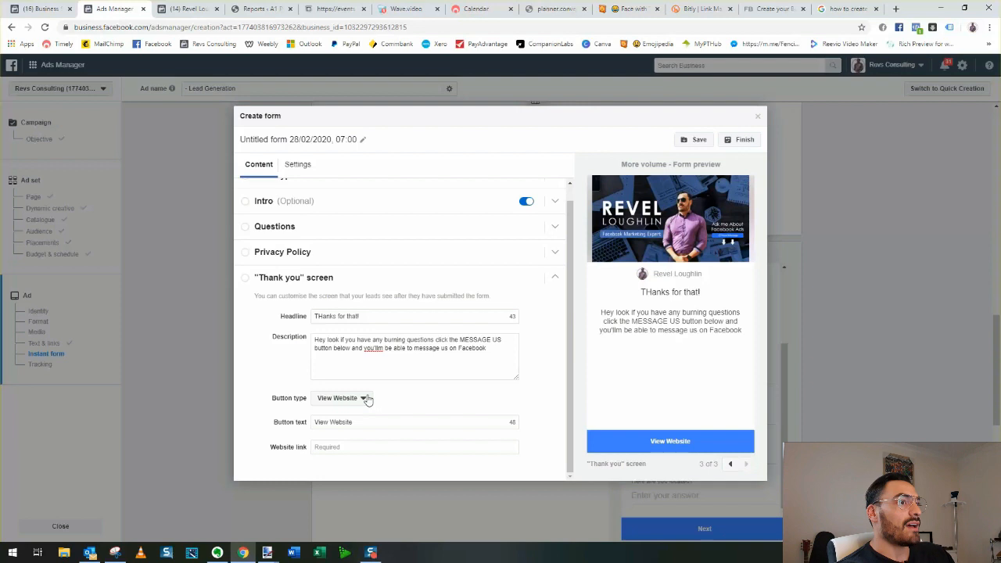
{"action": "triple_click", "coordinate": [334, 423]}
{"action": "type", "text": "MESSAGE US"}
{"action": "left_click", "coordinate": [425, 397]}
{"action": "left_click", "coordinate": [359, 448]}
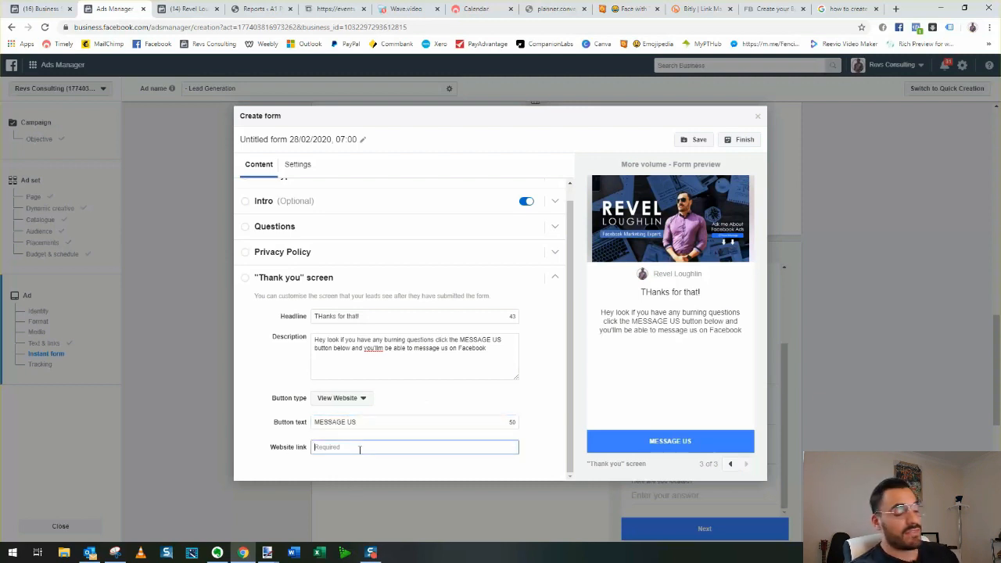
{"action": "type", "text": "www.facebook.com/r"}
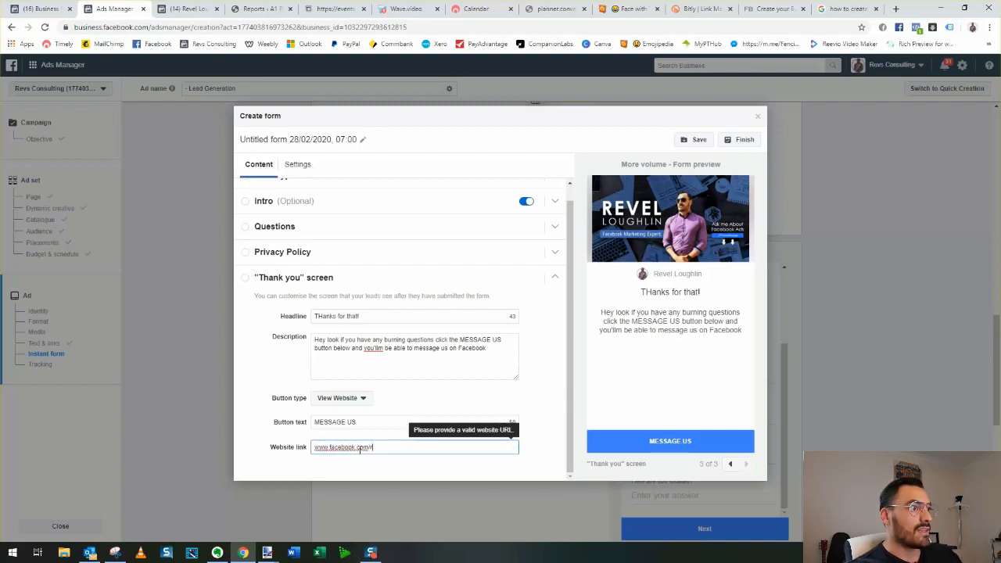
{"action": "type", "text": "evspage"}
{"action": "left_click", "coordinate": [273, 364]}
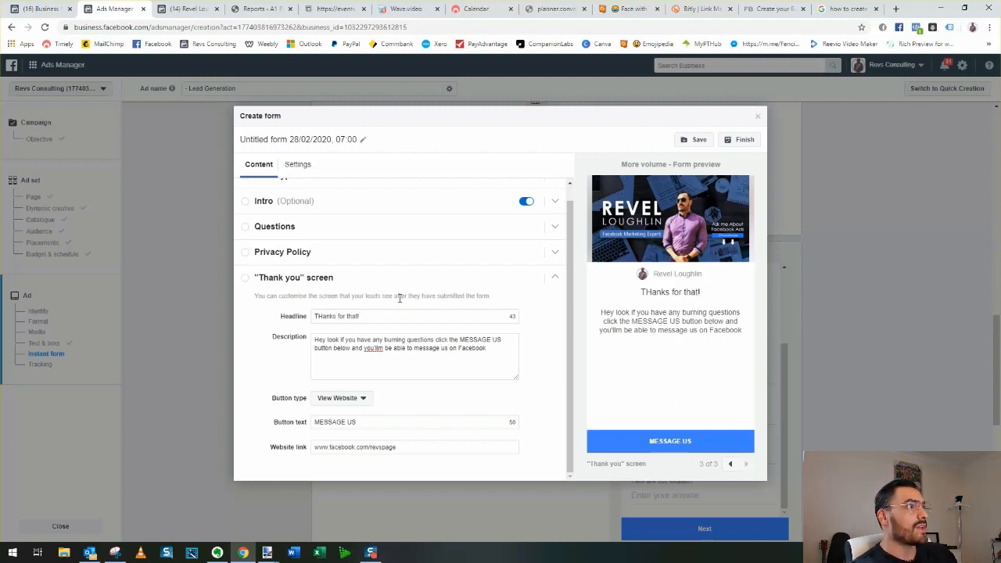
Save and finish the new instant form, returning to the ad setup
{"action": "left_click", "coordinate": [699, 140]}
{"action": "left_click", "coordinate": [744, 139]}
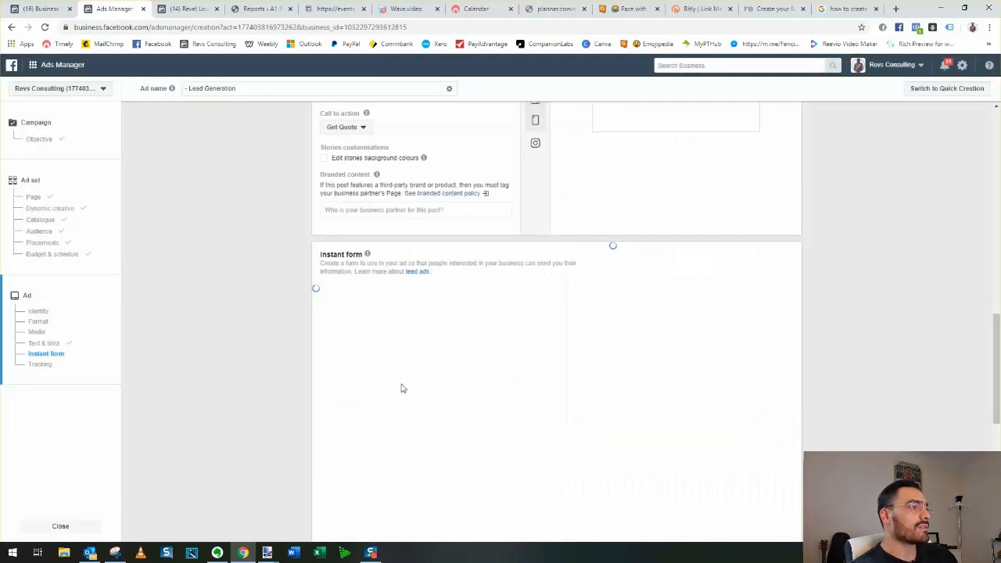
{"action": "scroll", "coordinate": [545, 408], "scroll_direction": "down", "scroll_amount": 10}
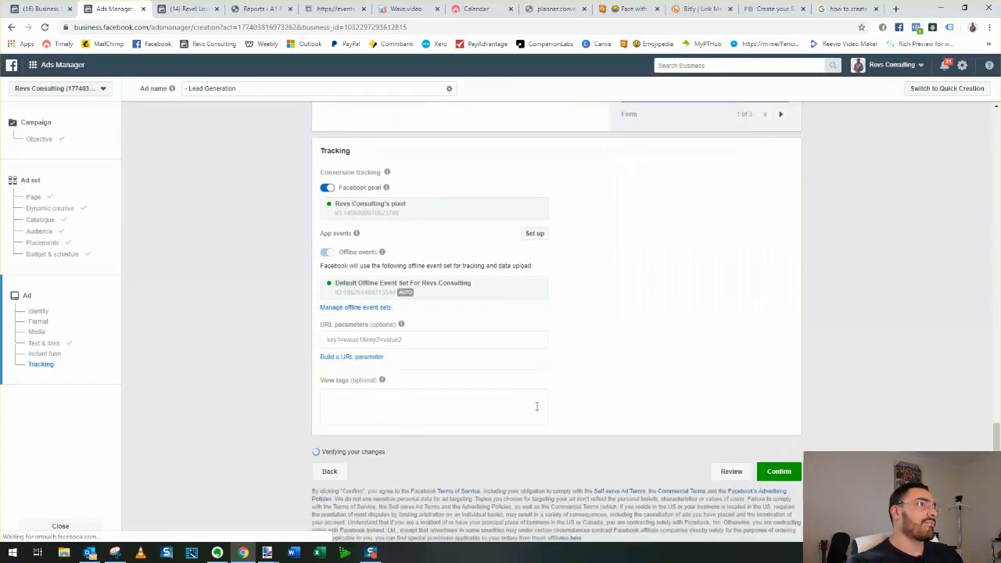